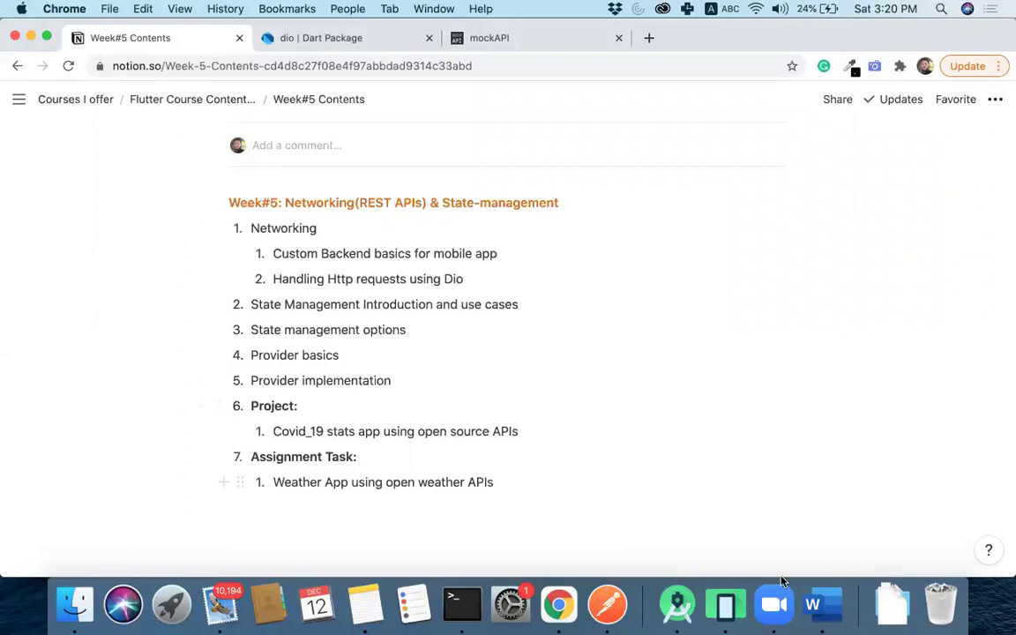
Switch to the blank Word Document1 window using its Dock icon
{"action": "left_click", "coordinate": [812, 605]}
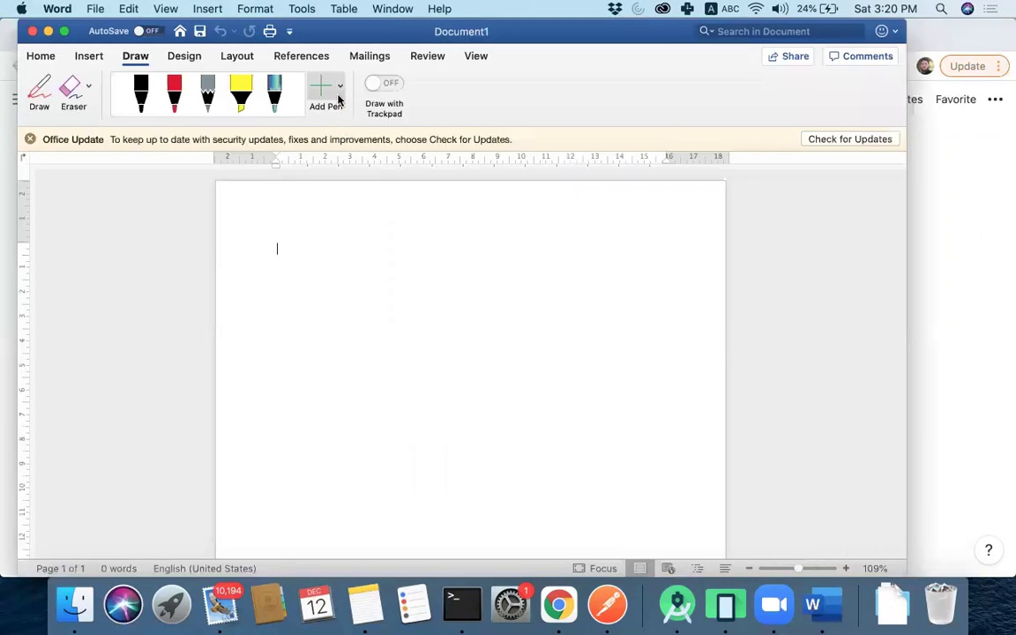
Draw a wide rounded rectangle at the upper right of the page
{"action": "left_click", "coordinate": [93, 56]}
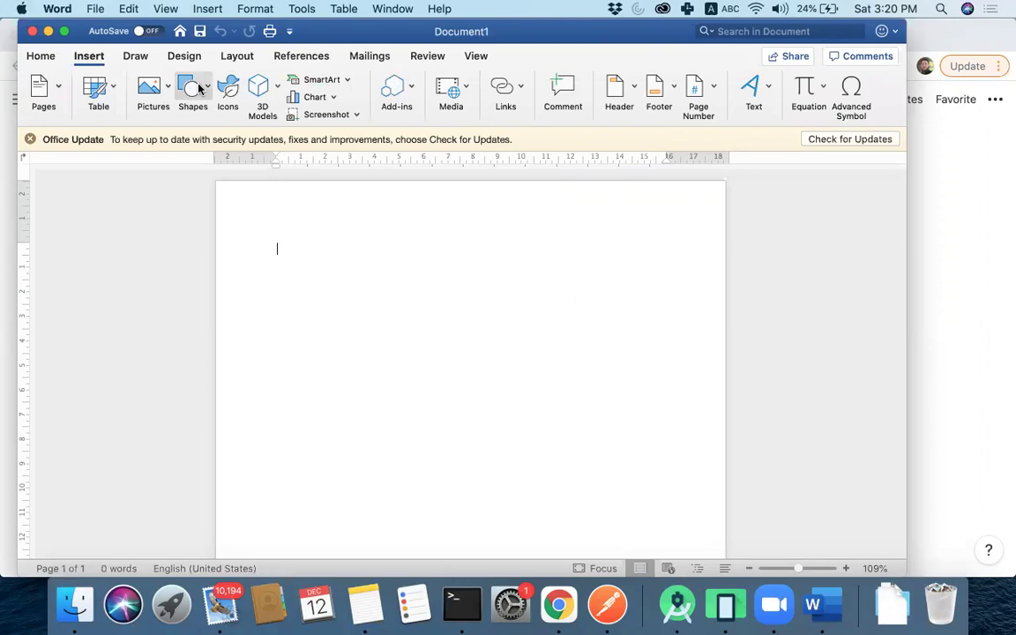
{"action": "left_click", "coordinate": [199, 88]}
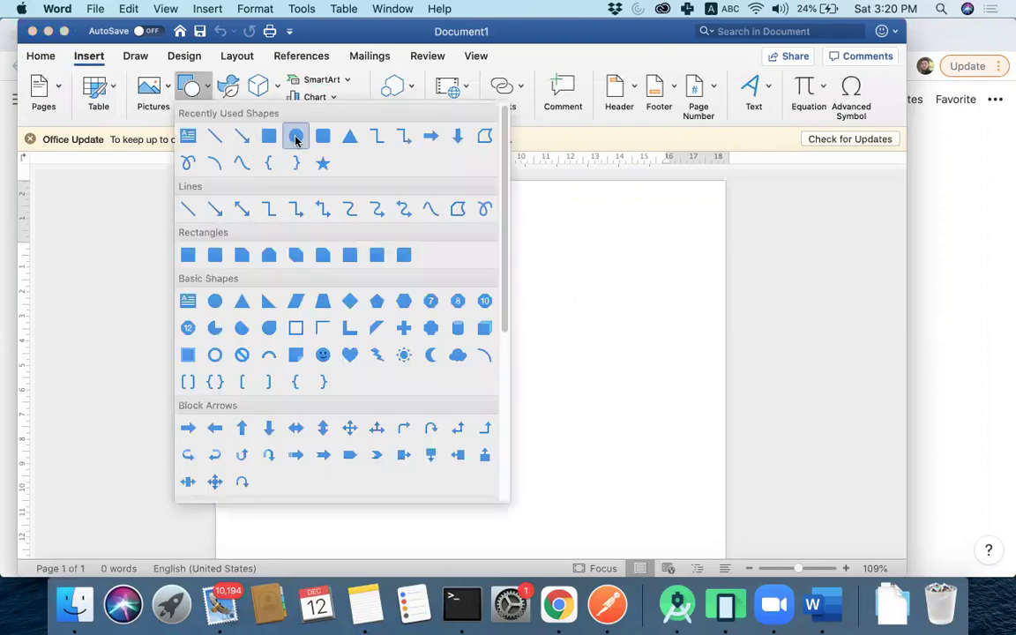
{"action": "left_click", "coordinate": [295, 137]}
{"action": "left_click_drag", "start_coordinate": [489, 247], "coordinate": [674, 365]}
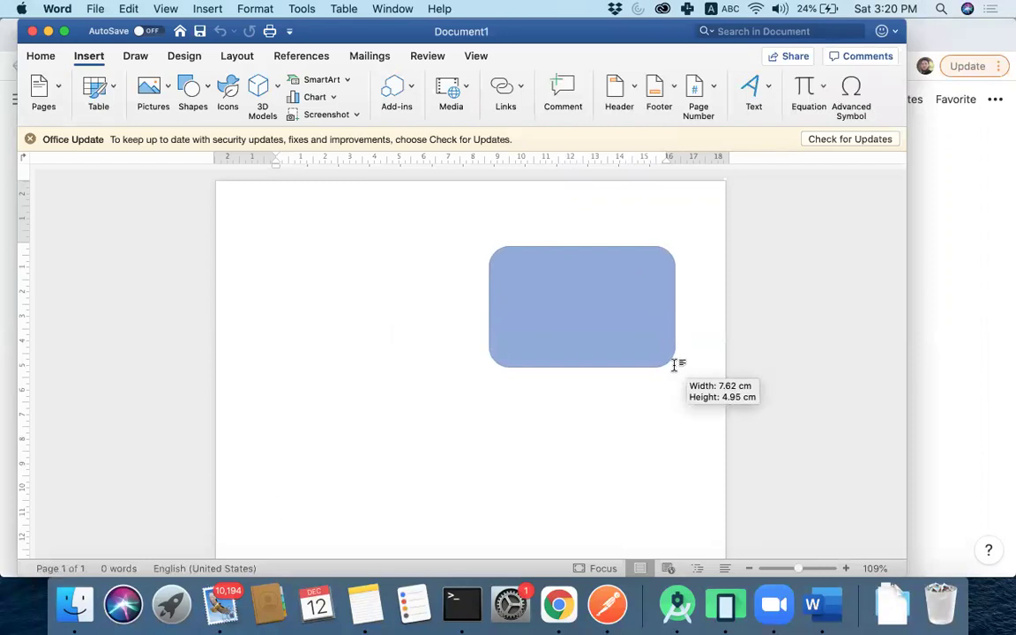
{"action": "double_click", "coordinate": [575, 300]}
{"action": "right_click", "coordinate": [573, 297]}
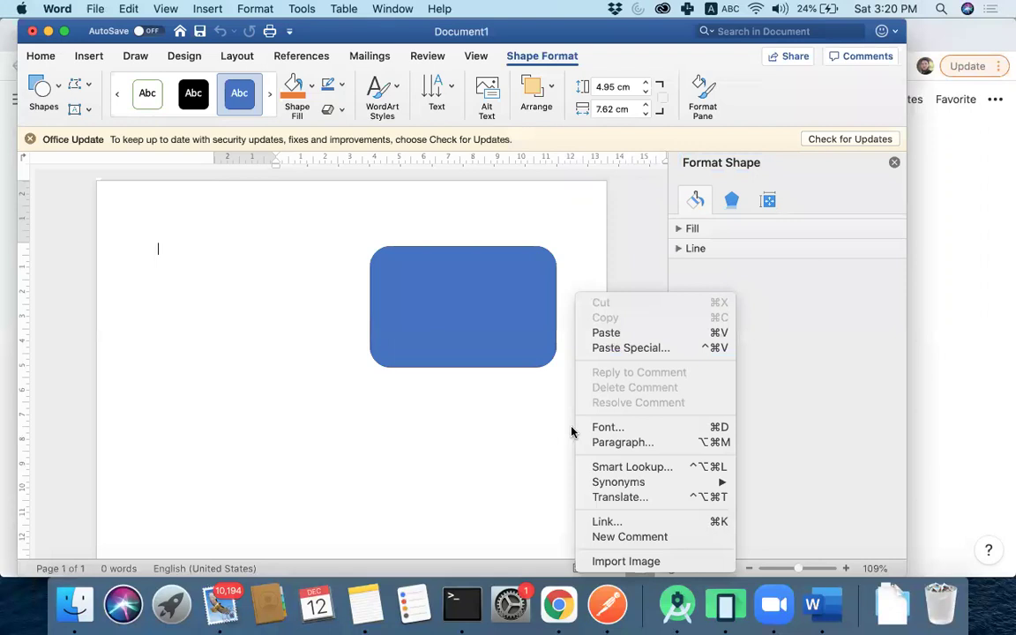
{"action": "left_click", "coordinate": [451, 292]}
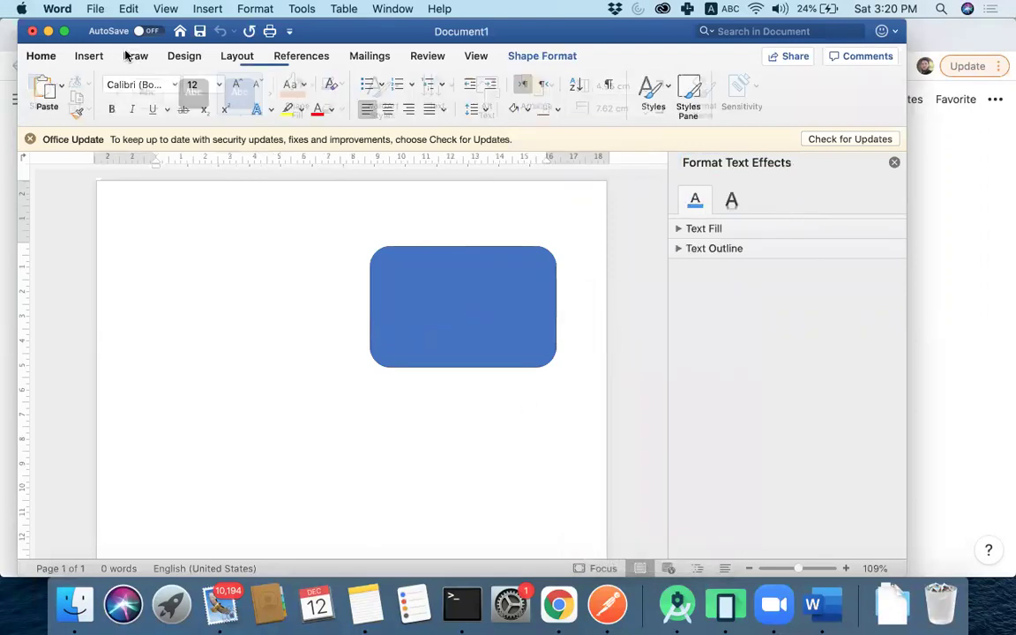
Draw a tall rounded rectangle at the lower left and nudge it slightly down
{"action": "left_click", "coordinate": [97, 56]}
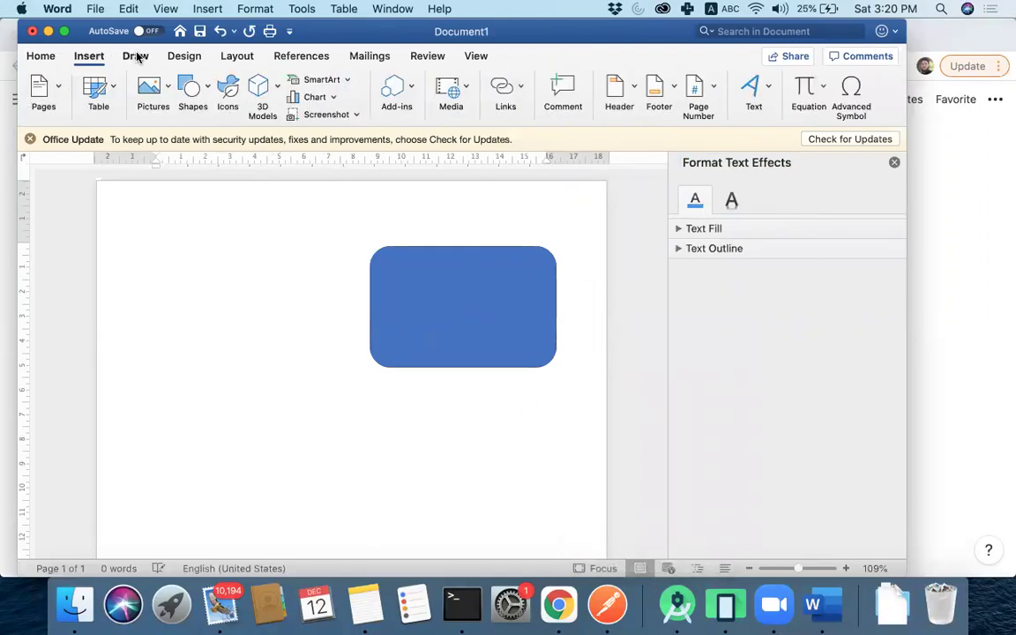
{"action": "left_click", "coordinate": [190, 86]}
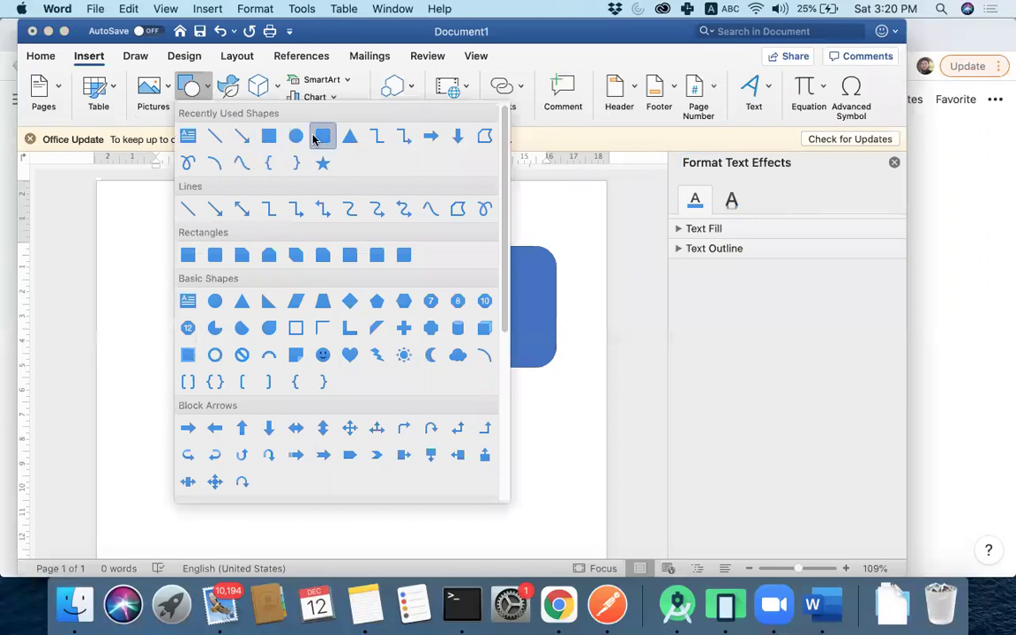
{"action": "left_click", "coordinate": [319, 136]}
{"action": "left_click_drag", "start_coordinate": [171, 339], "coordinate": [252, 491]}
{"action": "left_click_drag", "start_coordinate": [222, 415], "coordinate": [219, 441]}
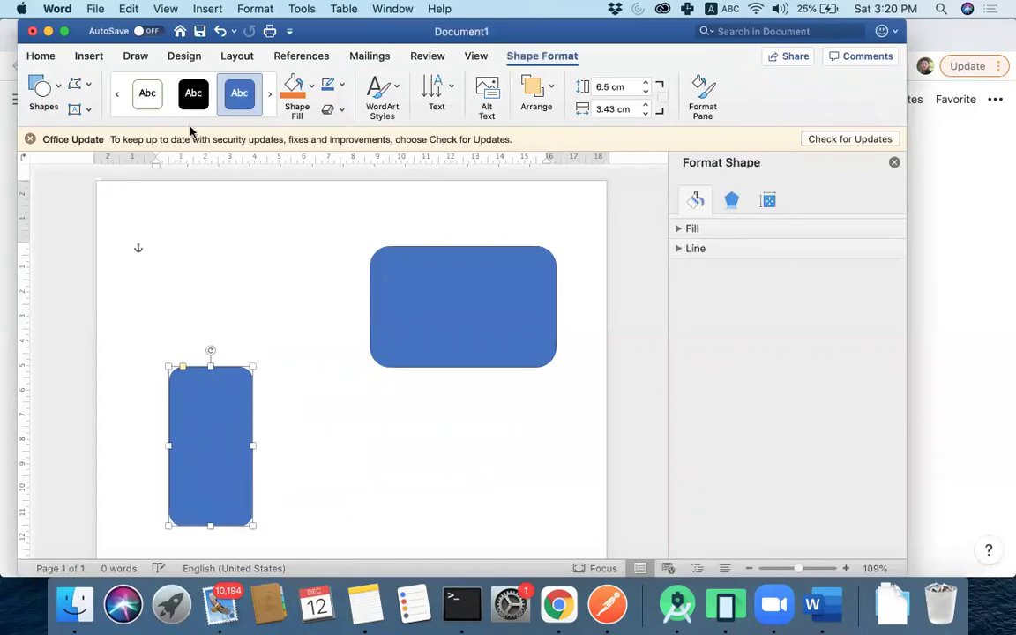
Pick the black pen on the Draw tab
{"action": "left_click", "coordinate": [183, 54]}
{"action": "left_click", "coordinate": [135, 56]}
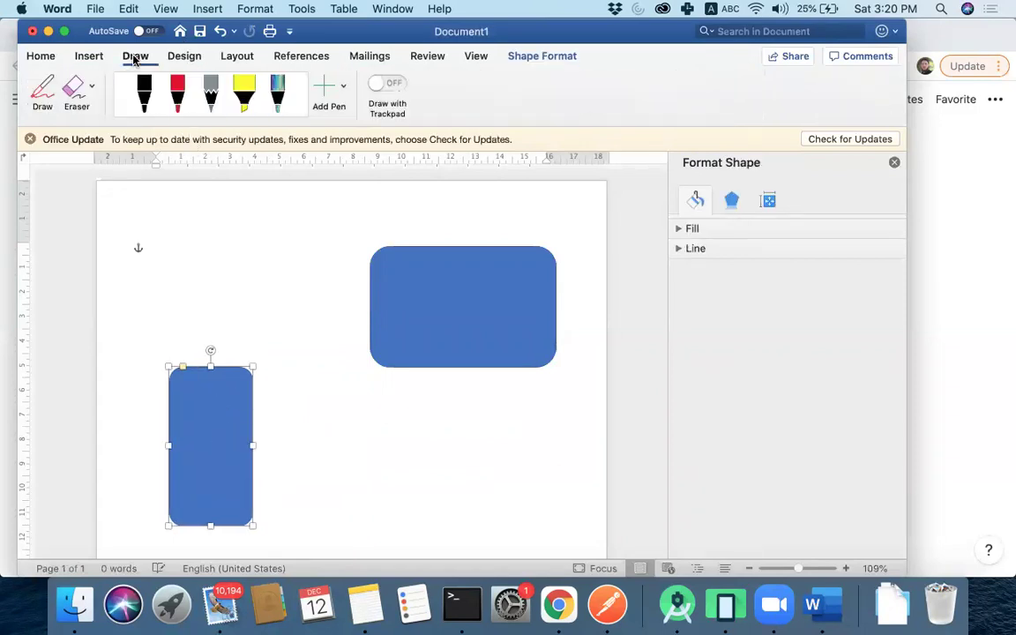
{"action": "left_click", "coordinate": [92, 59]}
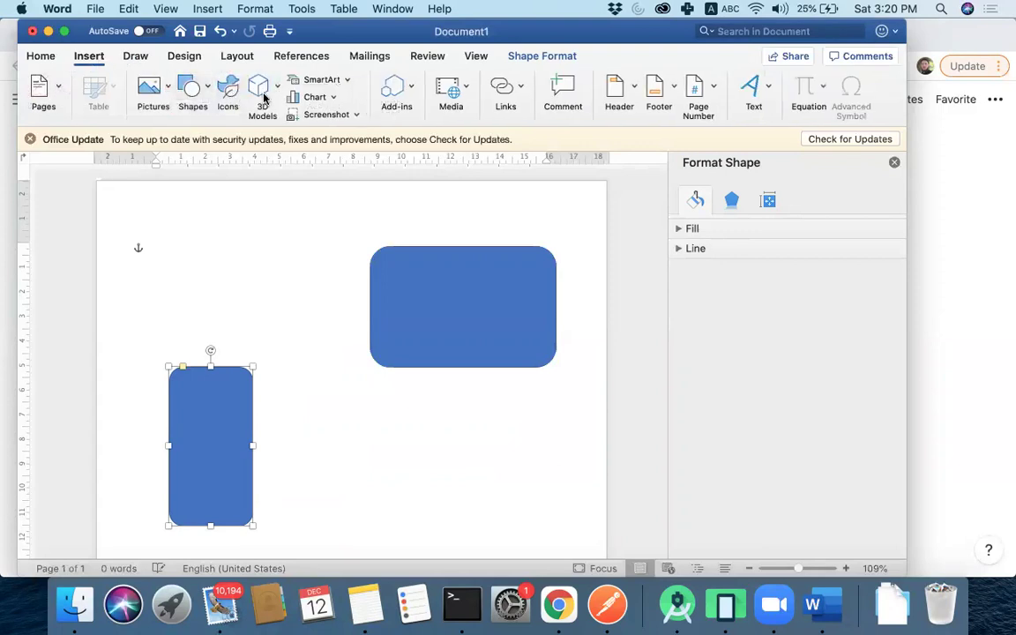
{"action": "left_click", "coordinate": [135, 55]}
{"action": "left_click", "coordinate": [141, 91]}
Ink an arrow rising from the tall rectangle to the wide one
{"action": "left_click_drag", "start_coordinate": [210, 350], "coordinate": [244, 279]}
{"action": "mouse_move", "coordinate": [307, 275]}
{"action": "left_mouse_down"}
{"action": "mouse_move", "coordinate": [329, 277]}
{"action": "mouse_move", "coordinate": [323, 313]}
{"action": "left_mouse_up"}
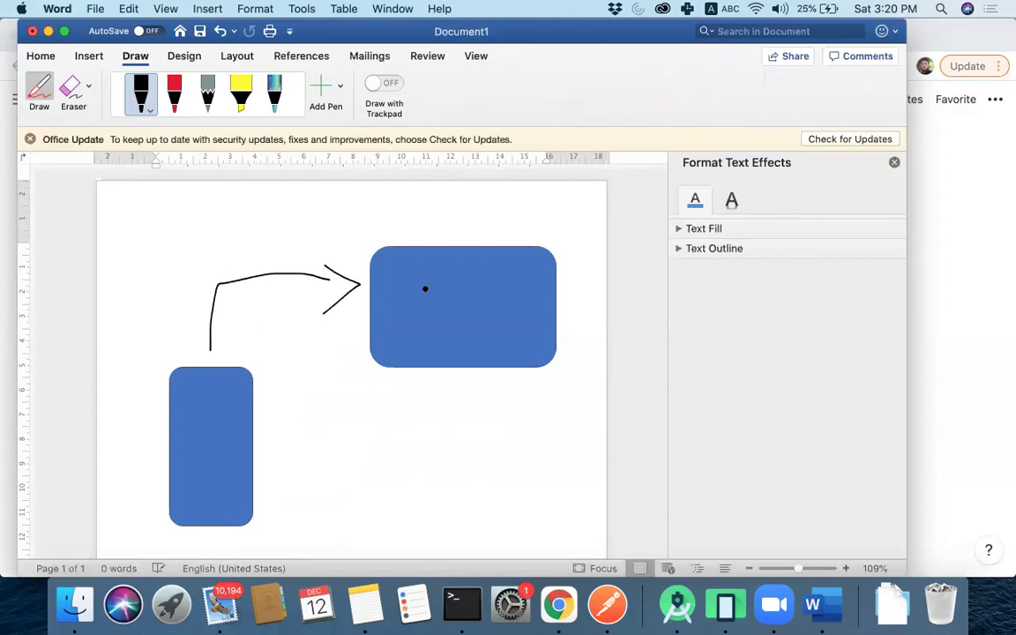
{"action": "left_click", "coordinate": [51, 60]}
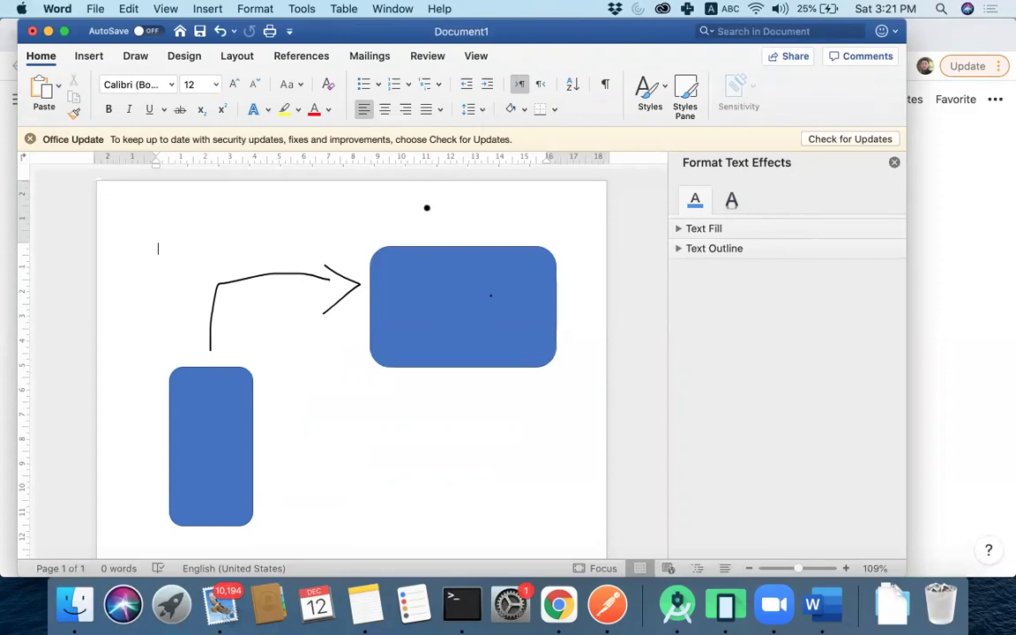
Ink an S inside the wide rectangle and begin the M in the tall one
{"action": "scroll", "coordinate": [483, 284], "scroll_direction": "up", "scroll_amount": 5}
{"action": "scroll", "coordinate": [483, 285], "scroll_direction": "down", "scroll_amount": 8}
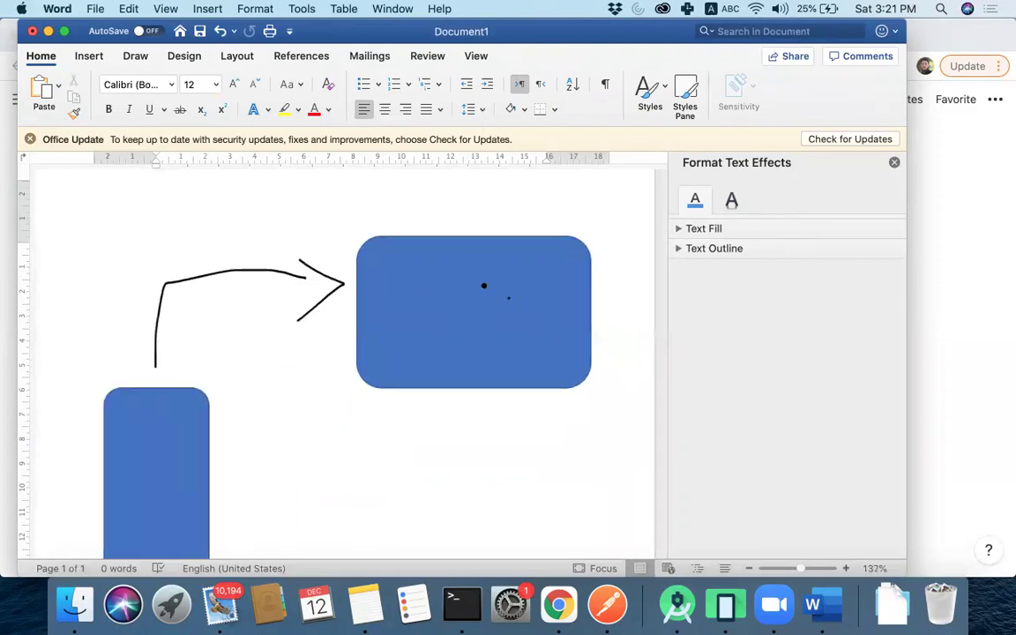
{"action": "mouse_move", "coordinate": [427, 273]}
{"action": "left_mouse_down"}
{"action": "mouse_move", "coordinate": [453, 304]}
{"action": "mouse_move", "coordinate": [427, 316]}
{"action": "left_mouse_up"}
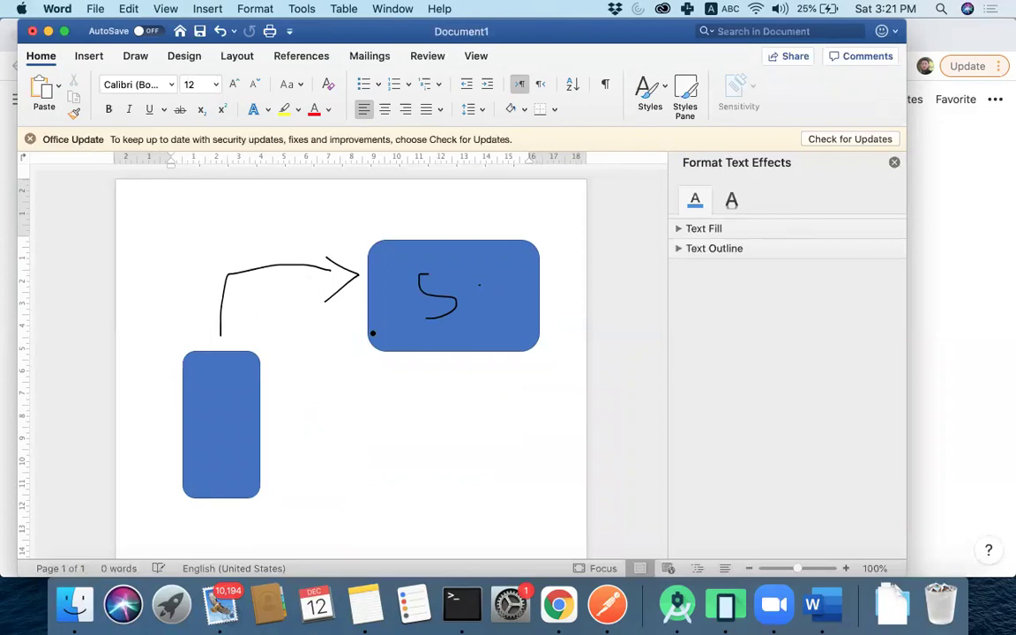
{"action": "mouse_move", "coordinate": [202, 438]}
{"action": "left_mouse_down"}
{"action": "mouse_move", "coordinate": [206, 416]}
{"action": "mouse_move", "coordinate": [229, 415]}
{"action": "mouse_move", "coordinate": [230, 441]}
{"action": "left_mouse_up"}
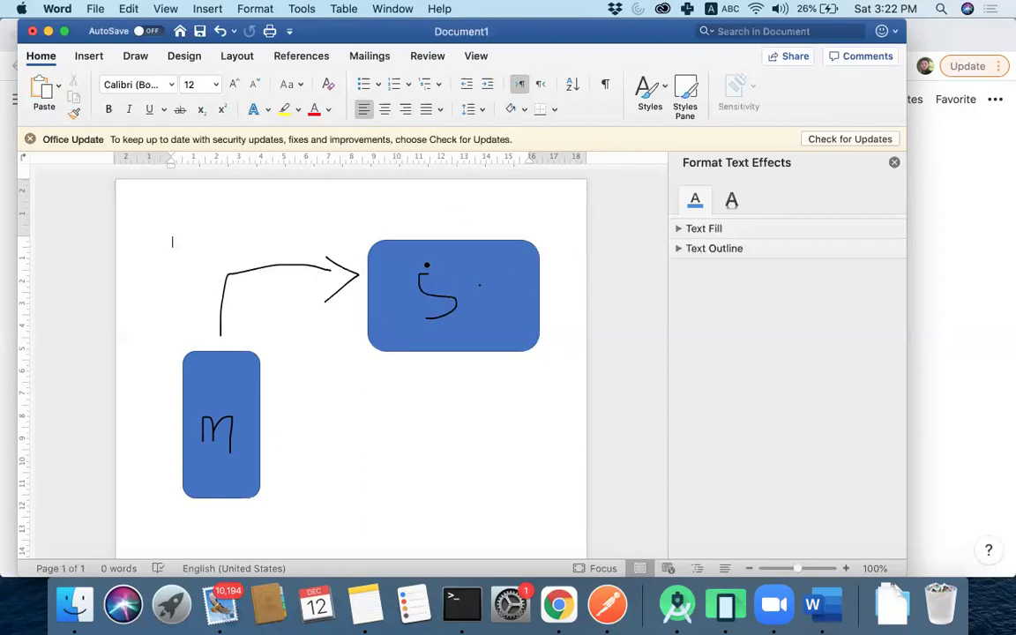
Touch up the S's top stroke and ink an R label above the arrow
{"action": "left_click_drag", "start_coordinate": [421, 276], "coordinate": [440, 277]}
{"action": "left_click_drag", "start_coordinate": [437, 274], "coordinate": [457, 274]}
{"action": "left_click_drag", "start_coordinate": [227, 212], "coordinate": [227, 240]}
{"action": "mouse_move", "coordinate": [222, 185]}
{"action": "left_mouse_down"}
{"action": "mouse_move", "coordinate": [227, 220]}
{"action": "mouse_move", "coordinate": [276, 241]}
{"action": "left_mouse_up"}
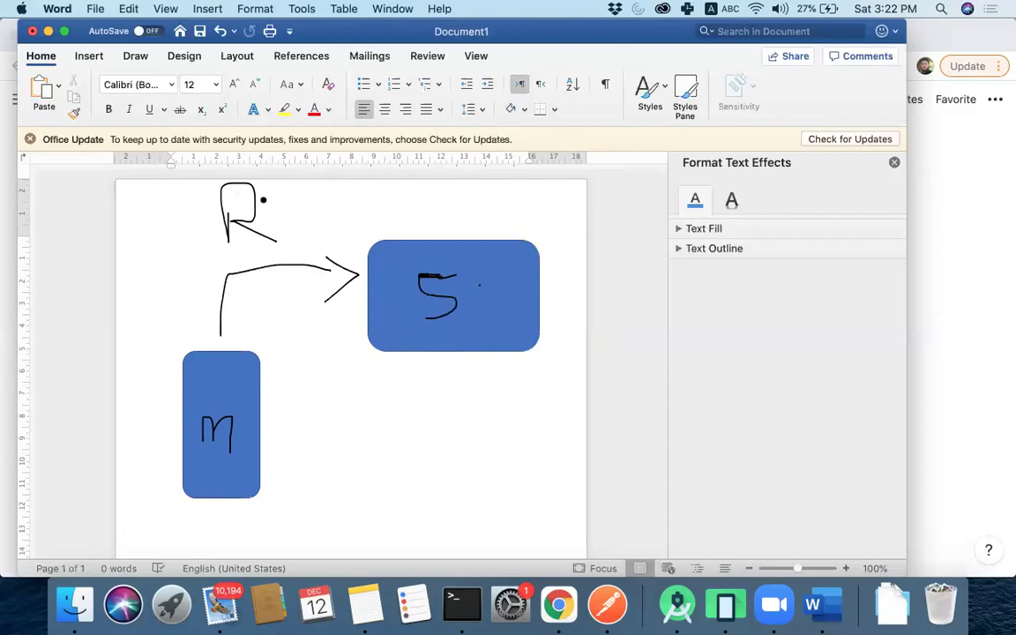
{"action": "mouse_move", "coordinate": [277, 192]}
{"action": "left_mouse_down"}
{"action": "mouse_move", "coordinate": [277, 204]}
{"action": "mouse_move", "coordinate": [305, 209]}
{"action": "mouse_move", "coordinate": [306, 237]}
{"action": "mouse_move", "coordinate": [316, 226]}
{"action": "left_mouse_up"}
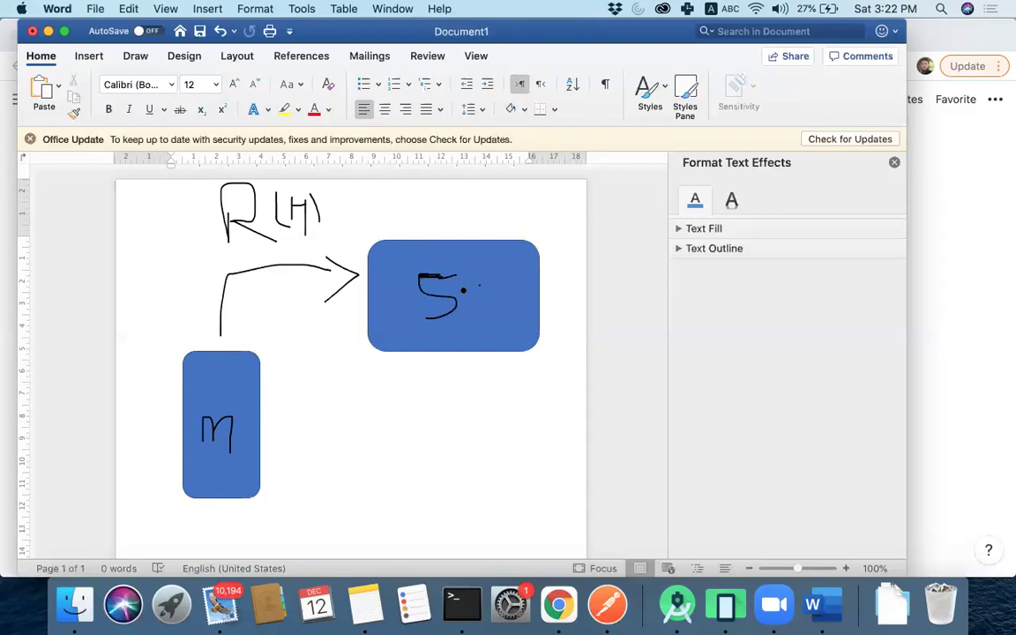
Ink a return arrow from the S box to the M box, write J beneath, and minimize Word
{"action": "mouse_move", "coordinate": [439, 359]}
{"action": "left_mouse_down"}
{"action": "mouse_move", "coordinate": [302, 450]}
{"action": "mouse_move", "coordinate": [270, 441]}
{"action": "left_mouse_up"}
{"action": "mouse_move", "coordinate": [306, 471]}
{"action": "left_mouse_down"}
{"action": "mouse_move", "coordinate": [269, 445]}
{"action": "mouse_move", "coordinate": [338, 443]}
{"action": "left_mouse_up"}
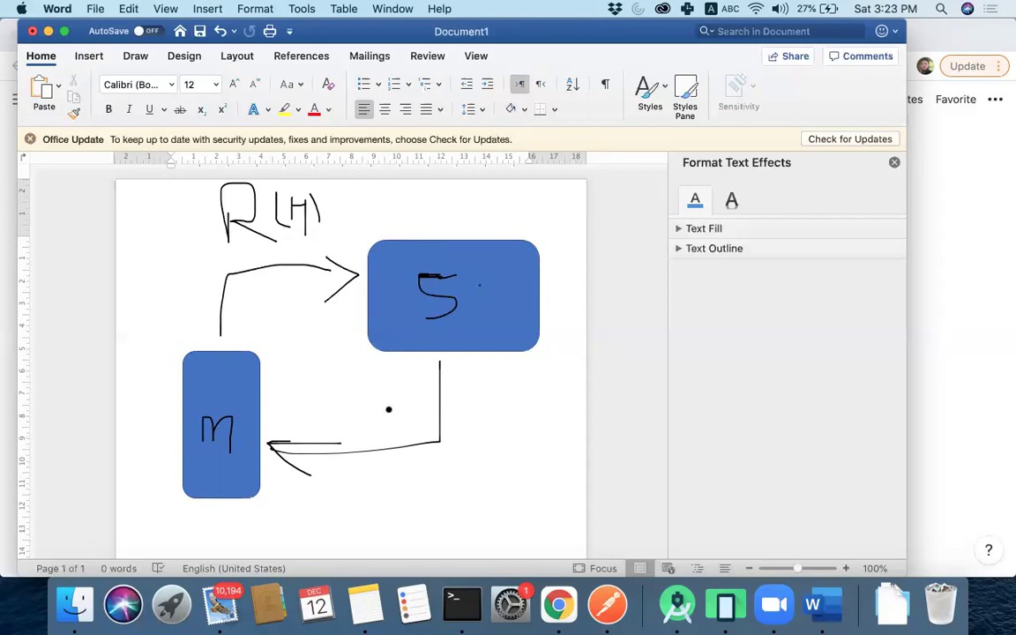
{"action": "mouse_move", "coordinate": [386, 472]}
{"action": "left_mouse_down"}
{"action": "mouse_move", "coordinate": [363, 499]}
{"action": "mouse_move", "coordinate": [414, 475]}
{"action": "left_mouse_up"}
{"action": "left_click", "coordinate": [48, 31]}
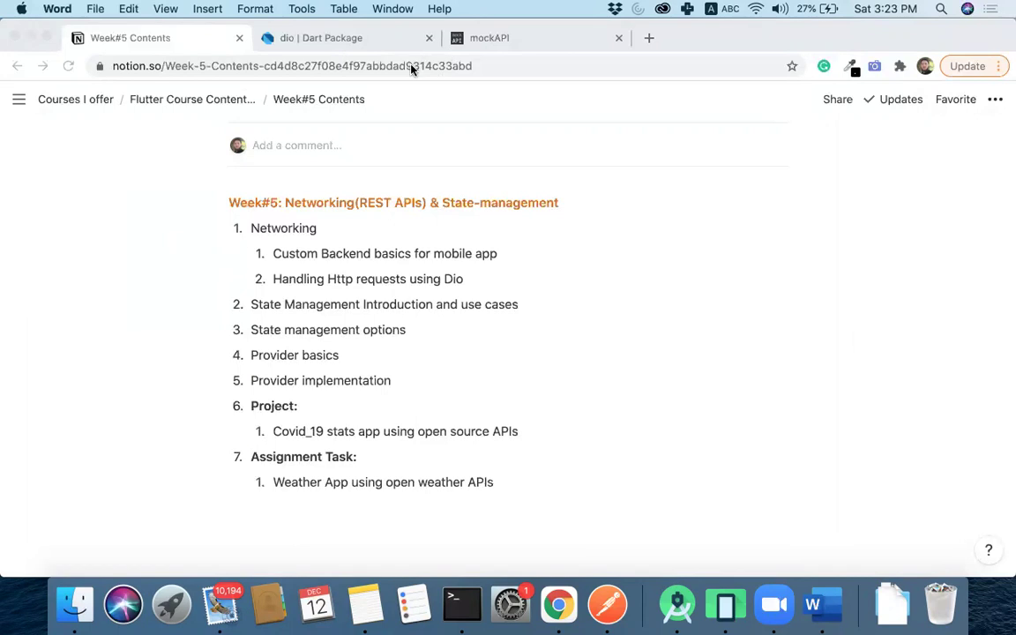
In a new tab, search Google for 'open weather map'
{"action": "left_click", "coordinate": [648, 39]}
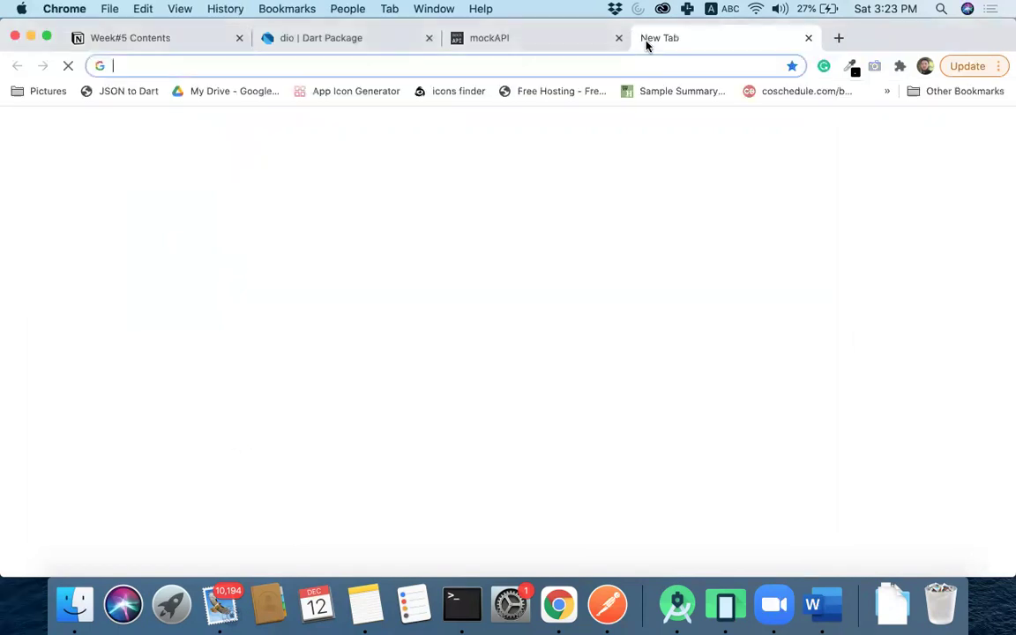
{"action": "type", "text": "ea"}
{"action": "key", "text": "BackSpace"}
{"action": "key", "text": "BackSpace"}
{"action": "type", "text": "wa"}
{"action": "key", "text": "BackSpace"}
{"action": "key", "text": "BackSpace"}
{"action": "type", "text": "e"}
{"action": "key", "text": "BackSpace"}
{"action": "type", "text": "wa"}
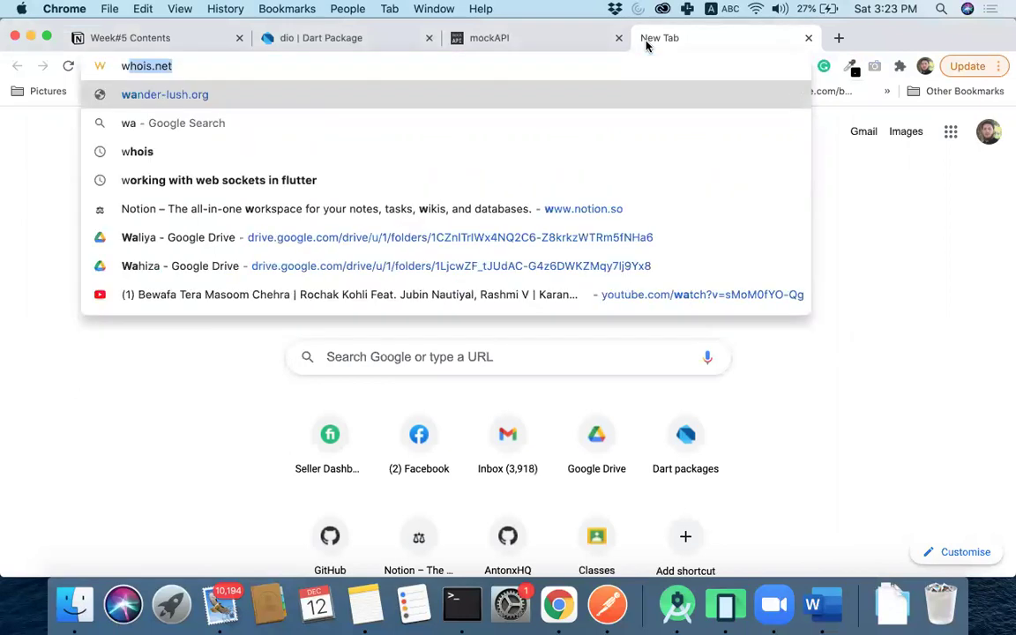
{"action": "key", "text": "BackSpace"}
{"action": "key", "text": "BackSpace"}
{"action": "type", "text": "eather"}
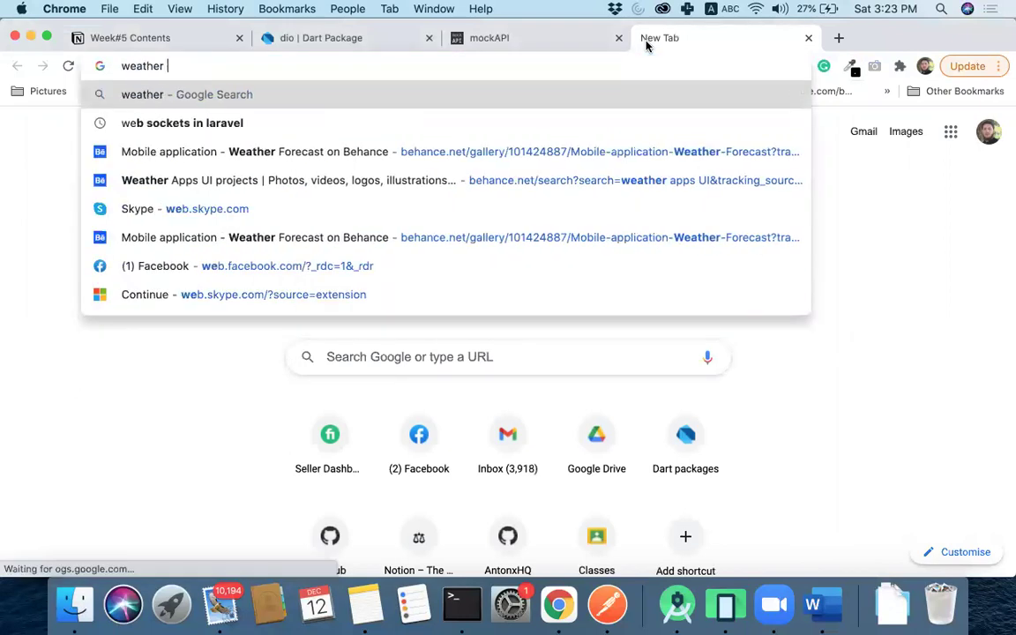
{"action": "key", "text": "BackSpace"}
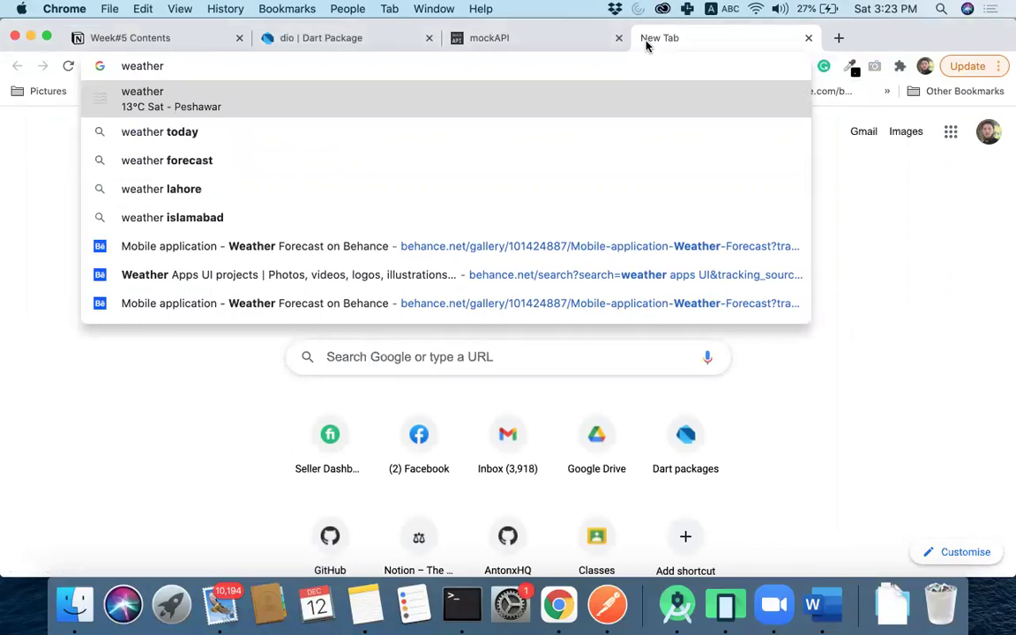
{"action": "type", "text": "api"}
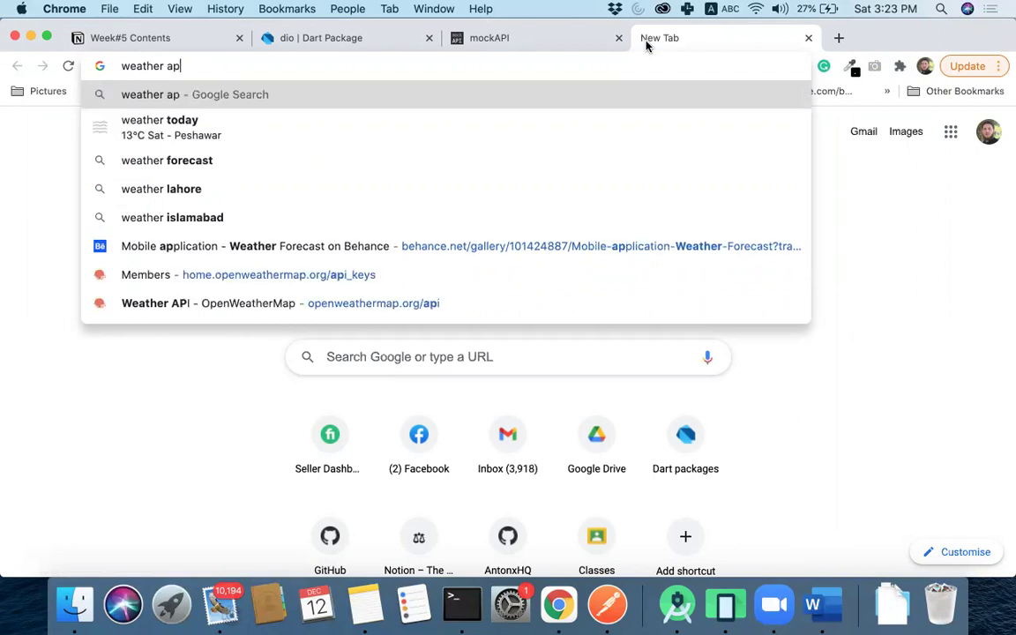
{"action": "key", "text": "BackSpace"}
{"action": "key", "text": "BackSpace"}
{"action": "key", "text": "BackSpace"}
{"action": "key", "text": "BackSpace"}
{"action": "key", "text": "BackSpace"}
{"action": "key", "text": "BackSpace"}
{"action": "key", "text": "BackSpace"}
{"action": "key", "text": "BackSpace"}
{"action": "key", "text": "BackSpace"}
{"action": "key", "text": "BackSpace"}
{"action": "key", "text": "BackSpace"}
{"action": "key", "text": "BackSpace"}
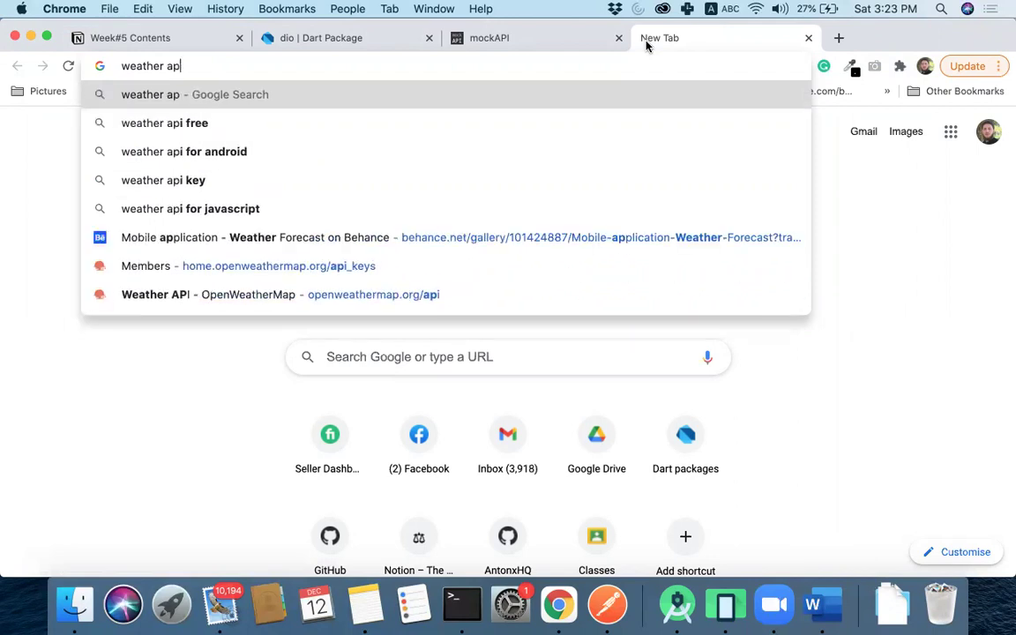
{"action": "type", "text": "oepn e"}
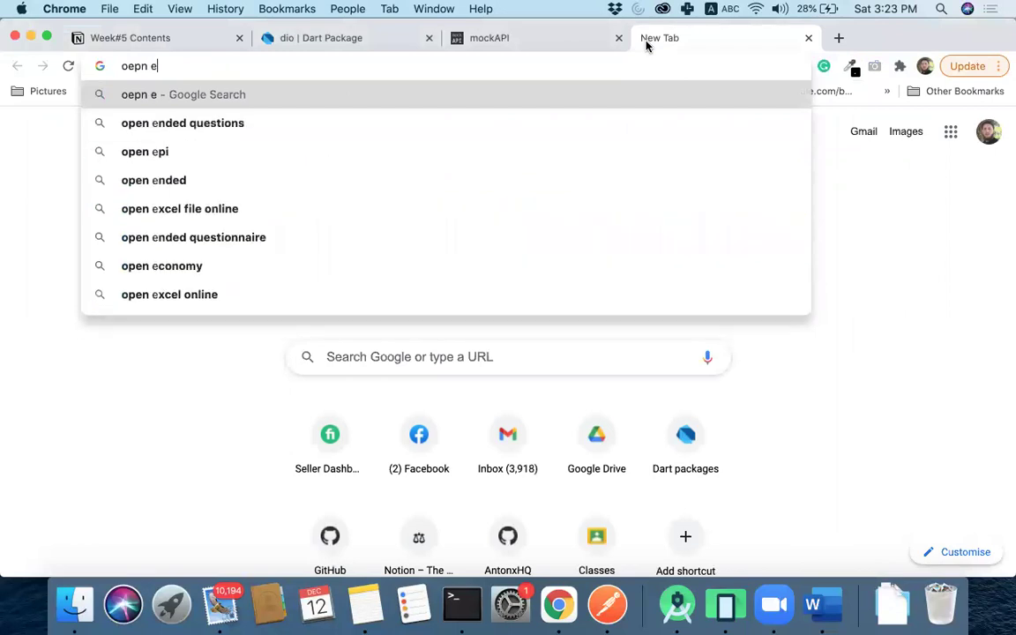
{"action": "key", "text": "BackSpace"}
{"action": "type", "text": "weath"}
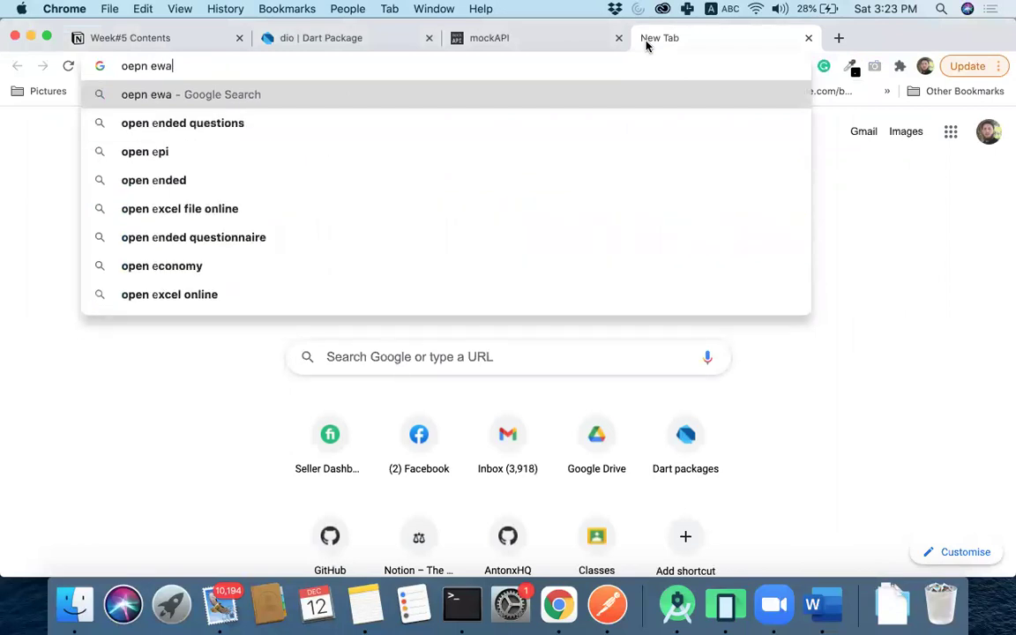
{"action": "key", "text": "BackSpace"}
{"action": "key", "text": "BackSpace"}
{"action": "key", "text": "BackSpace"}
{"action": "key", "text": "BackSpace"}
{"action": "type", "text": "a"}
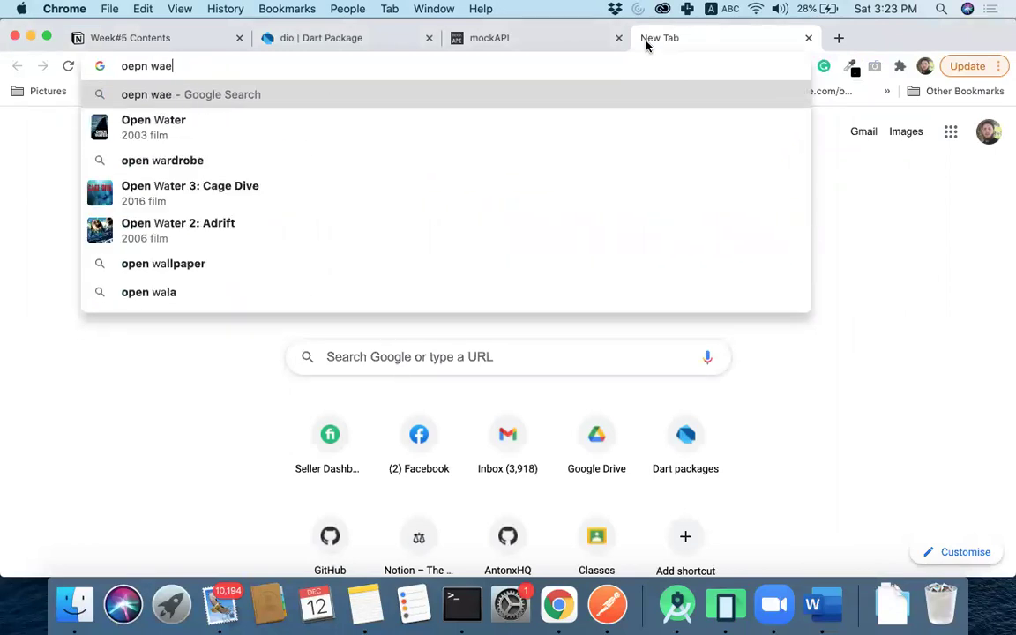
{"action": "key", "text": "BackSpace"}
{"action": "key", "text": "BackSpace"}
{"action": "type", "text": "weather amp"}
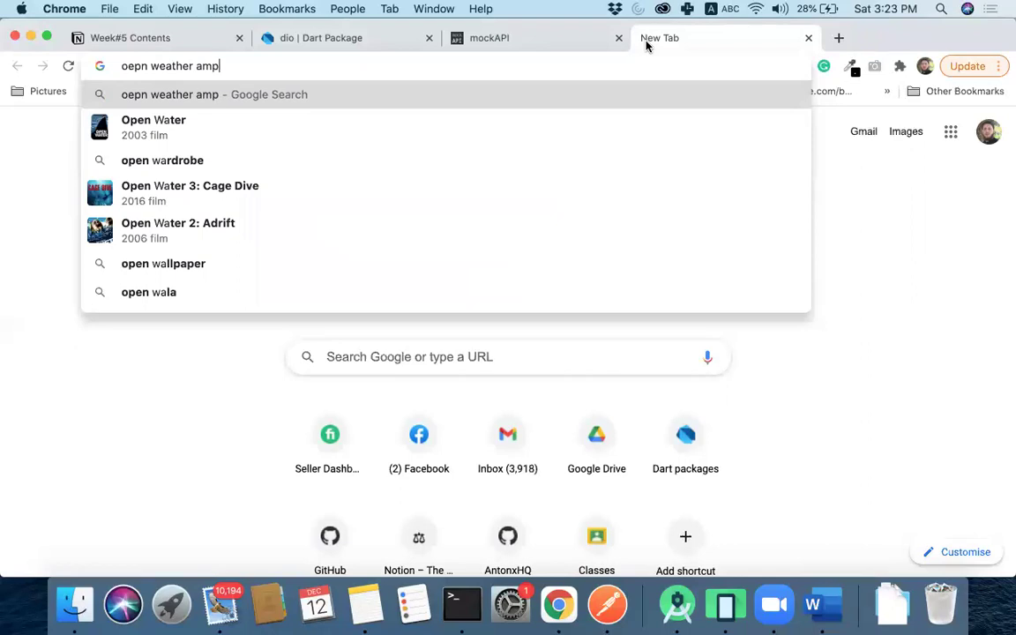
{"action": "key", "text": "BackSpace"}
{"action": "key", "text": "BackSpace"}
{"action": "key", "text": "BackSpace"}
{"action": "type", "text": "map"}
{"action": "key", "text": "Return"}
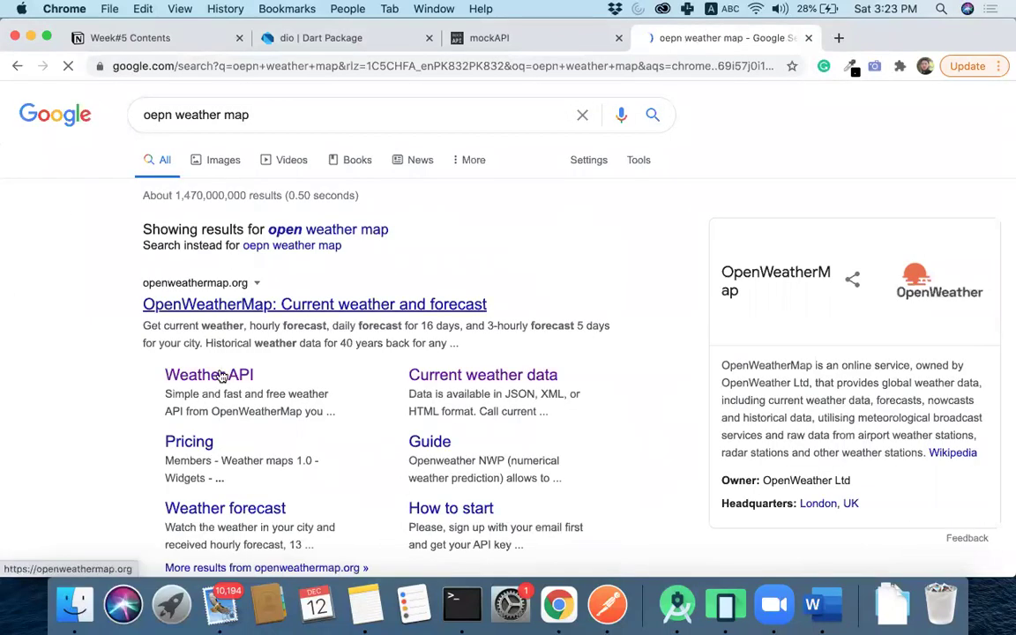
Open the OpenWeatherMap Weather API page from the search results
{"action": "left_click", "coordinate": [247, 303]}
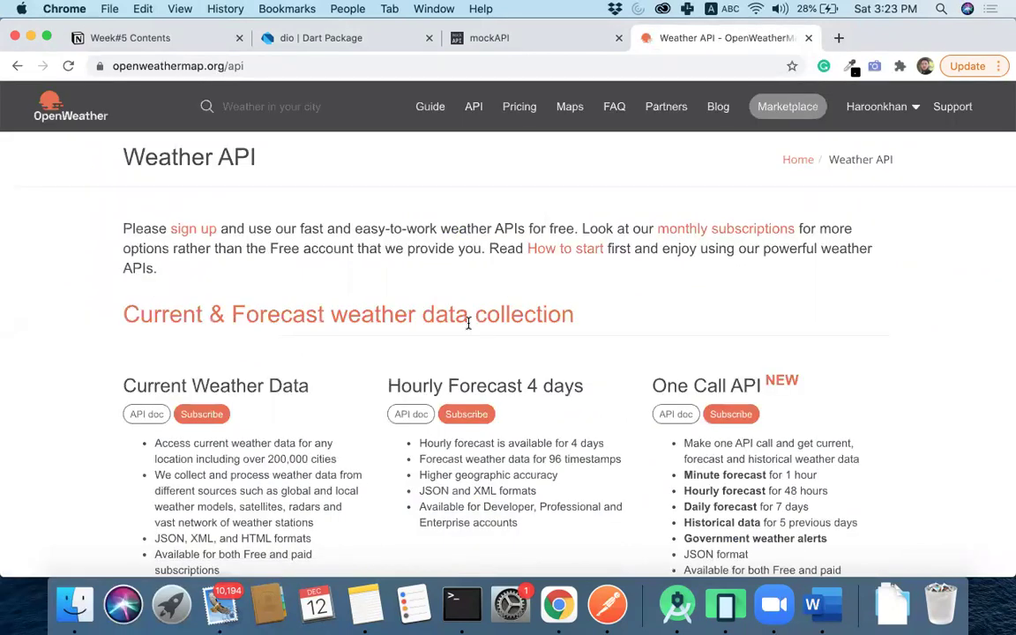
{"action": "scroll", "coordinate": [465, 322], "scroll_direction": "down", "scroll_amount": 3}
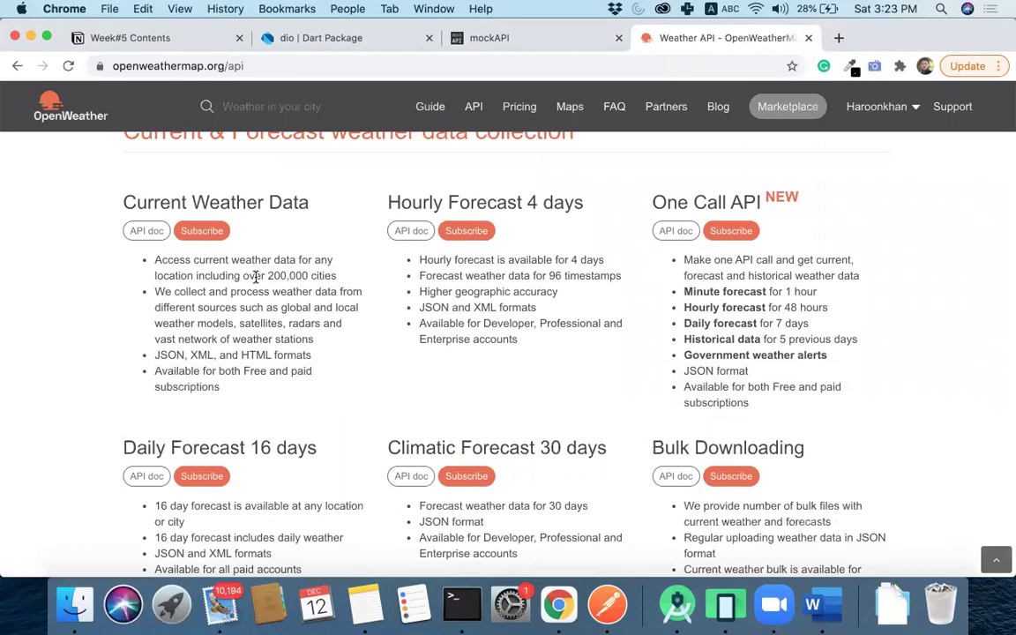
{"action": "scroll", "coordinate": [132, 282], "scroll_direction": "up", "scroll_amount": 2}
Select the Current & Forecast weather data heading, then open the Current Weather Data API doc
{"action": "triple_click", "coordinate": [547, 236]}
{"action": "left_click", "coordinate": [551, 234]}
{"action": "left_click", "coordinate": [168, 234], "text": "shift"}
{"action": "left_click", "coordinate": [516, 233]}
{"action": "triple_click", "coordinate": [562, 233]}
{"action": "left_click", "coordinate": [529, 236]}
{"action": "mouse_move", "coordinate": [573, 237]}
{"action": "left_mouse_down"}
{"action": "mouse_move", "coordinate": [244, 238]}
{"action": "mouse_move", "coordinate": [587, 231]}
{"action": "left_mouse_up"}
{"action": "left_click", "coordinate": [244, 238]}
{"action": "left_click", "coordinate": [588, 232]}
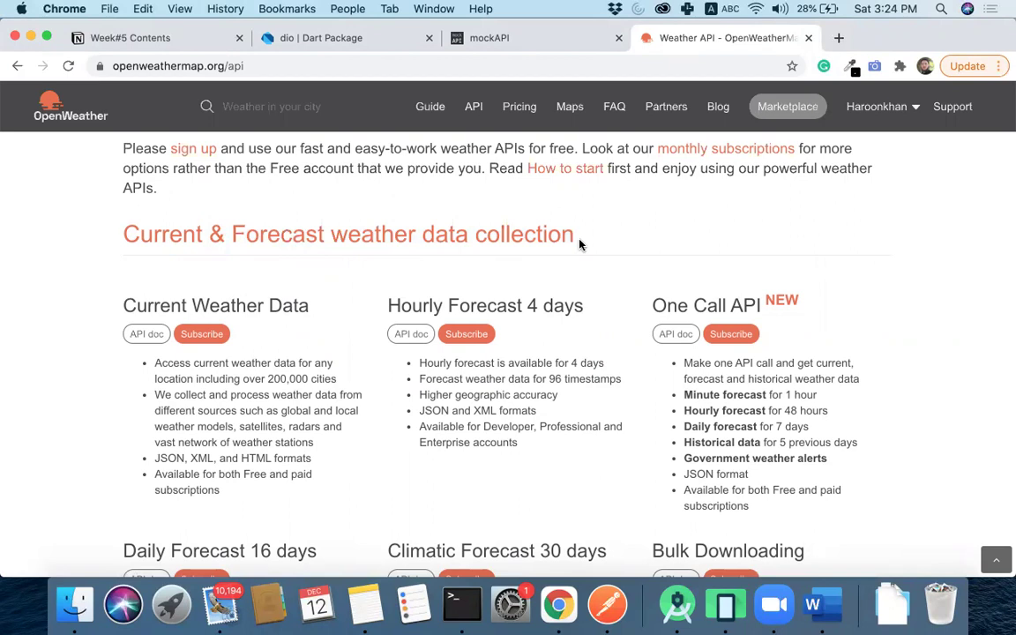
{"action": "left_click_drag", "start_coordinate": [121, 233], "coordinate": [567, 240]}
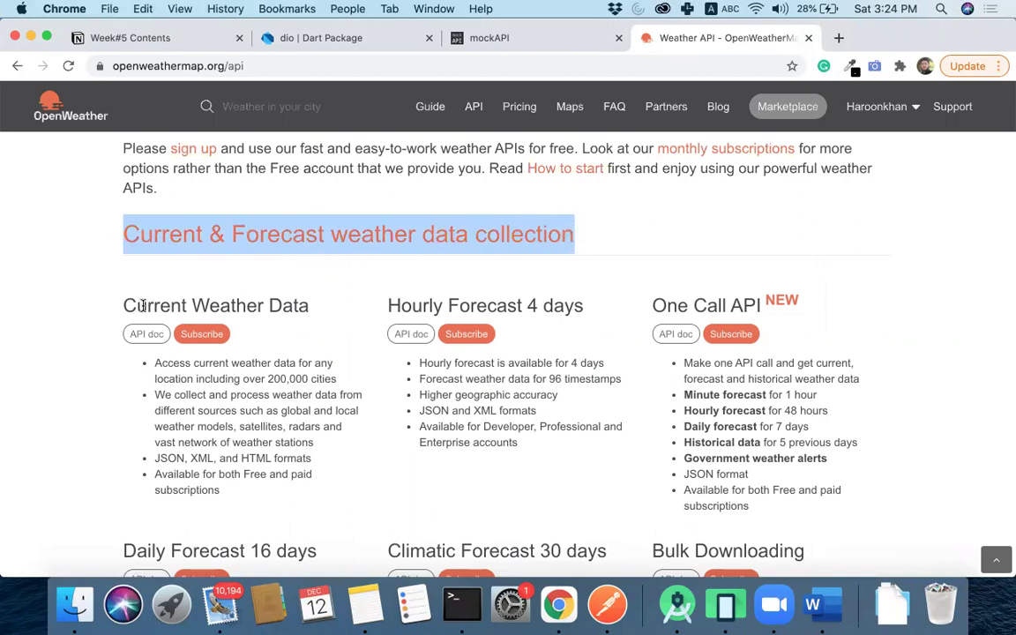
{"action": "left_click", "coordinate": [138, 229]}
{"action": "left_click_drag", "start_coordinate": [122, 234], "coordinate": [148, 234]}
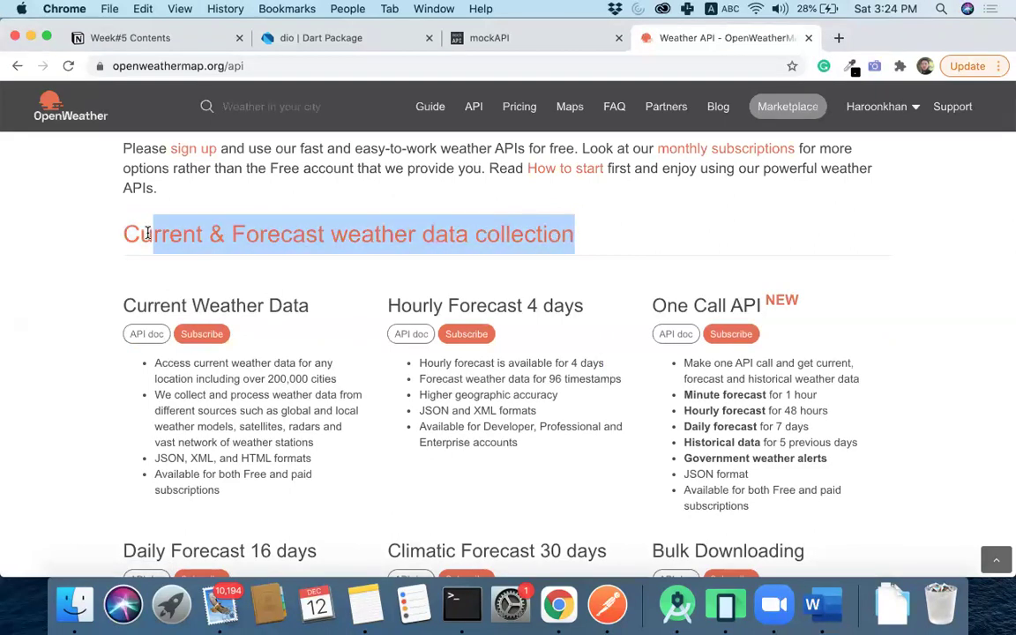
{"action": "double_click", "coordinate": [130, 233]}
{"action": "triple_click", "coordinate": [546, 236]}
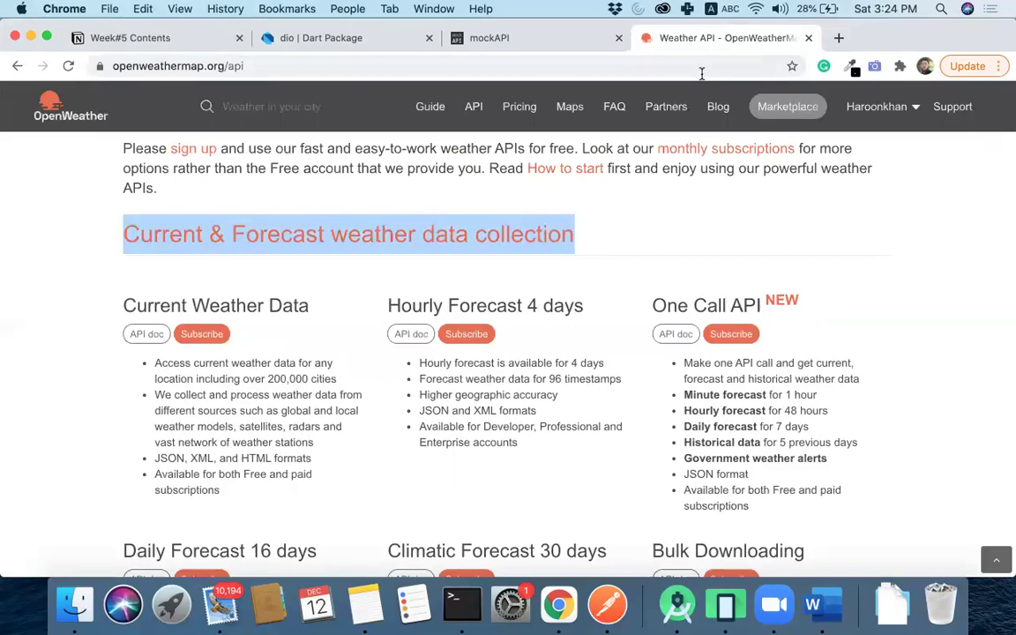
{"action": "left_click", "coordinate": [146, 333]}
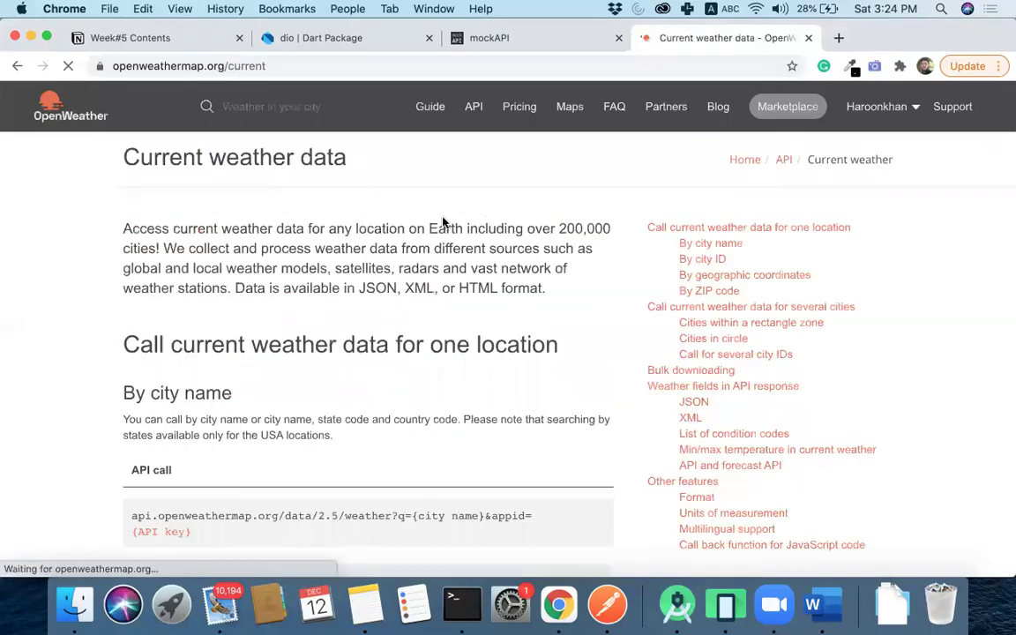
Copy the first By city name API call URL with Cmd+C
{"action": "scroll", "coordinate": [376, 363], "scroll_direction": "down", "scroll_amount": 5}
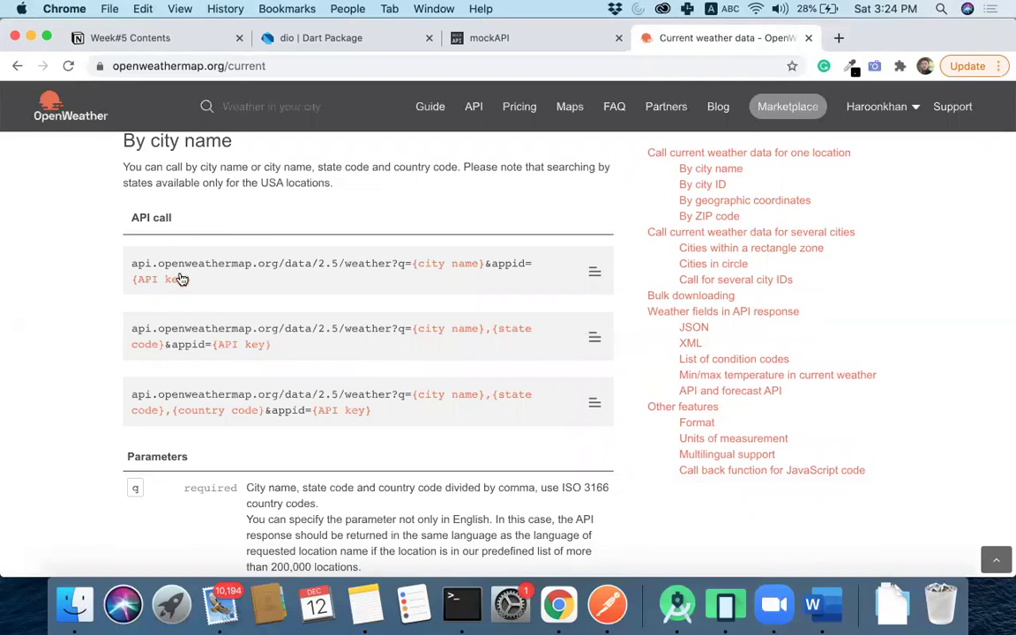
{"action": "scroll", "coordinate": [176, 277], "scroll_direction": "up", "scroll_amount": 1}
{"action": "left_click_drag", "start_coordinate": [130, 266], "coordinate": [479, 294]}
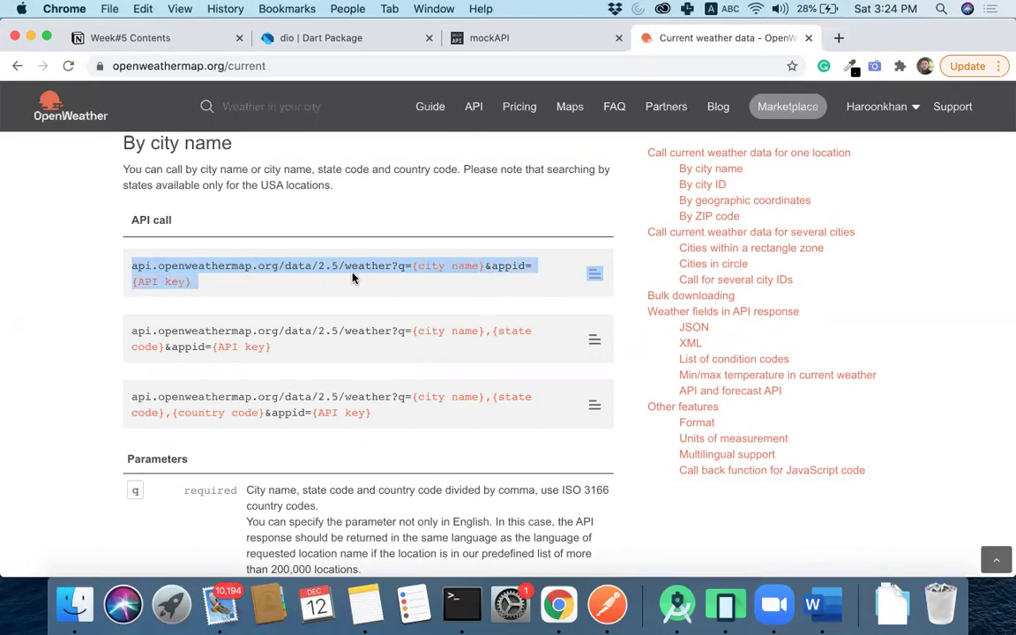
{"action": "left_click", "coordinate": [327, 280]}
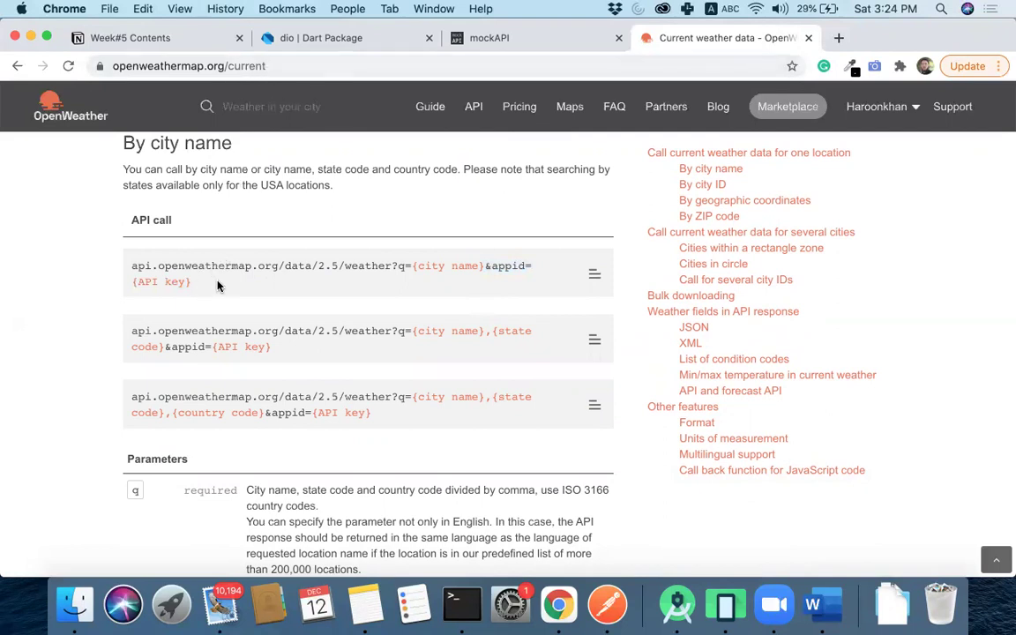
{"action": "left_click_drag", "start_coordinate": [222, 285], "coordinate": [133, 269]}
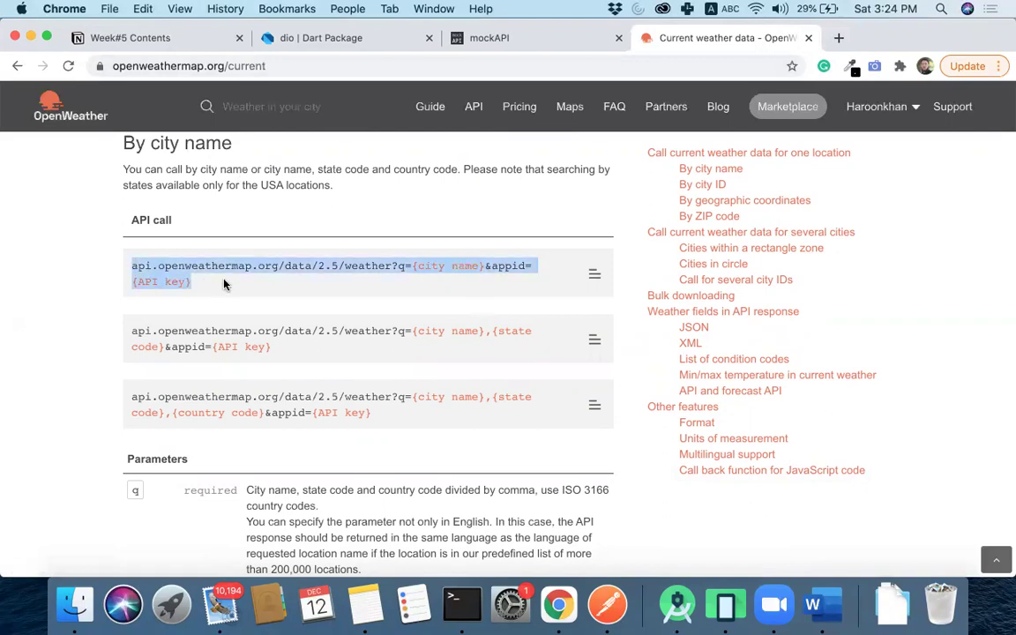
{"action": "key", "text": "super+c"}
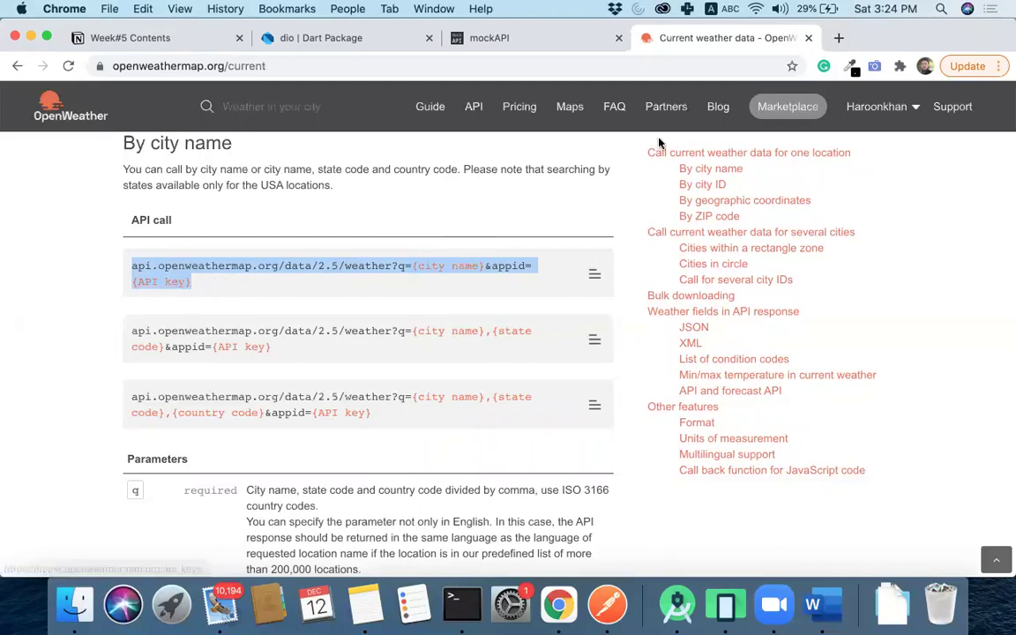
Paste the API call into a new tab, replacing {city name} with peshawar
{"action": "left_click", "coordinate": [838, 37]}
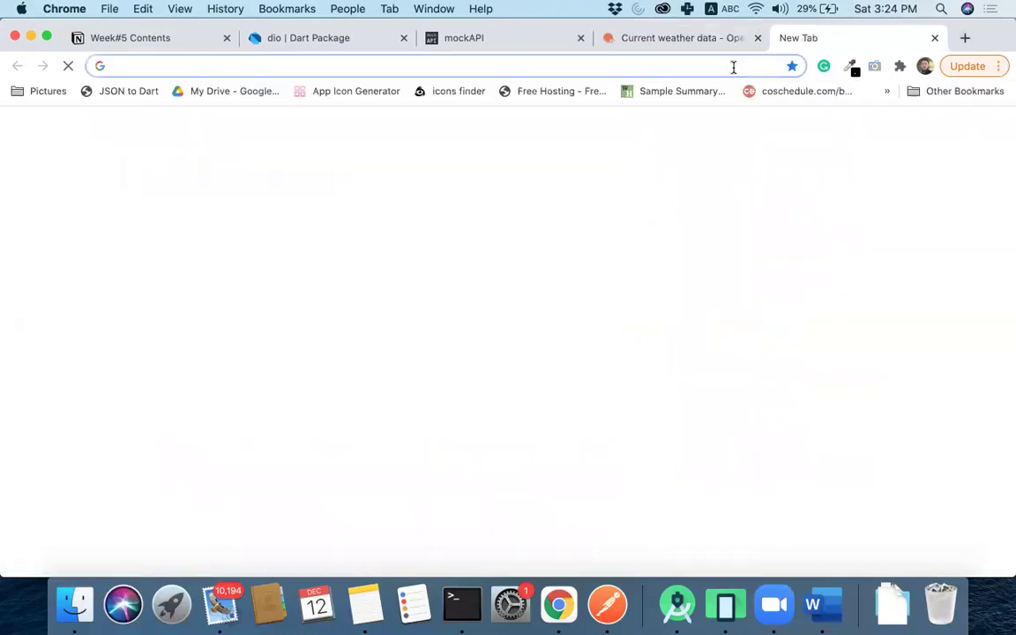
{"action": "key", "text": "super+v"}
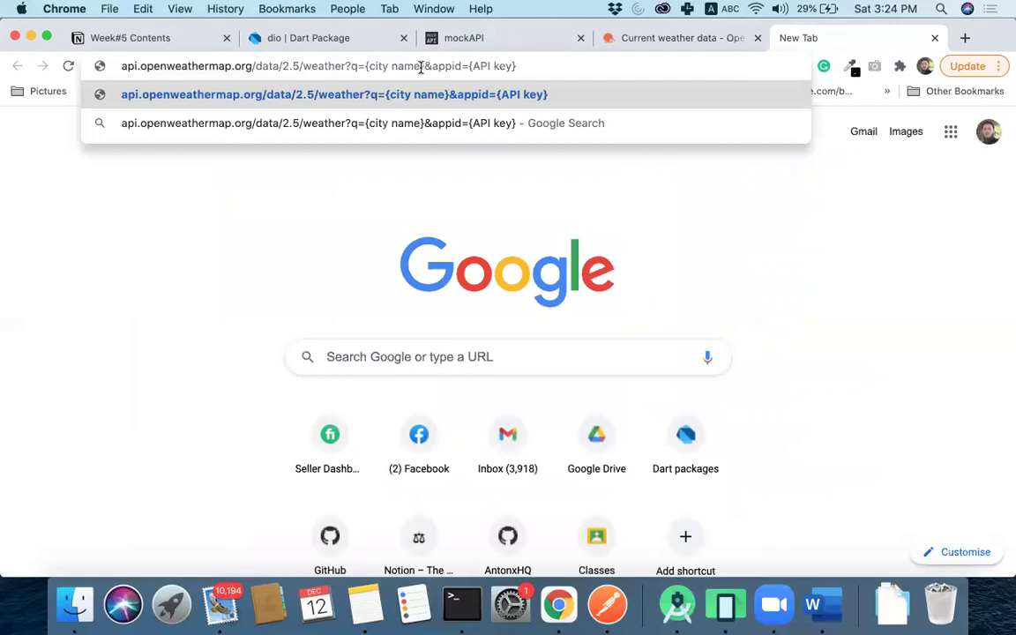
{"action": "left_click", "coordinate": [421, 66]}
{"action": "key", "text": "BackSpace"}
{"action": "key", "text": "BackSpace"}
{"action": "key", "text": "BackSpace"}
{"action": "key", "text": "BackSpace"}
{"action": "key", "text": "BackSpace"}
{"action": "key", "text": "BackSpace"}
{"action": "key", "text": "BackSpace"}
{"action": "key", "text": "BackSpace"}
{"action": "key", "text": "BackSpace"}
{"action": "key", "text": "BackSpace"}
{"action": "key", "text": "BackSpace"}
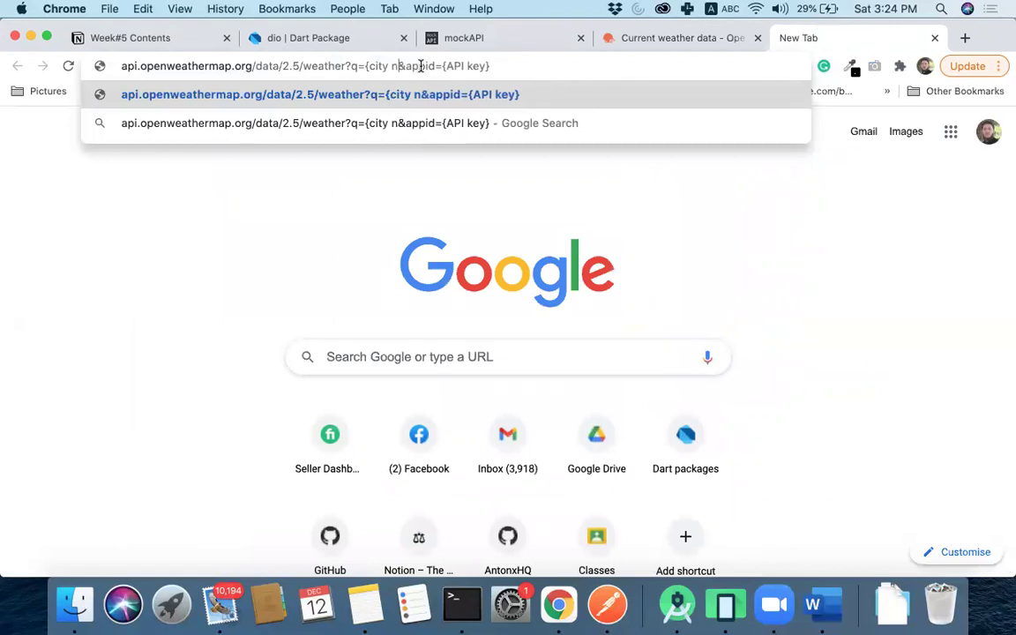
{"action": "type", "text": "peshaww"}
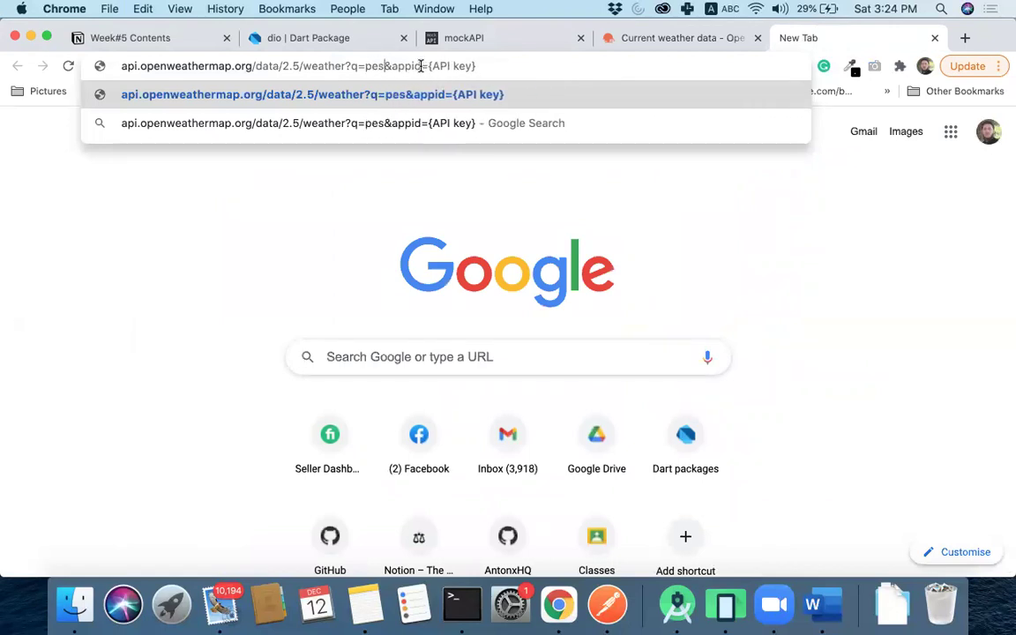
{"action": "key", "text": "BackSpace"}
{"action": "type", "text": "ar"}
{"action": "left_click", "coordinate": [536, 68]}
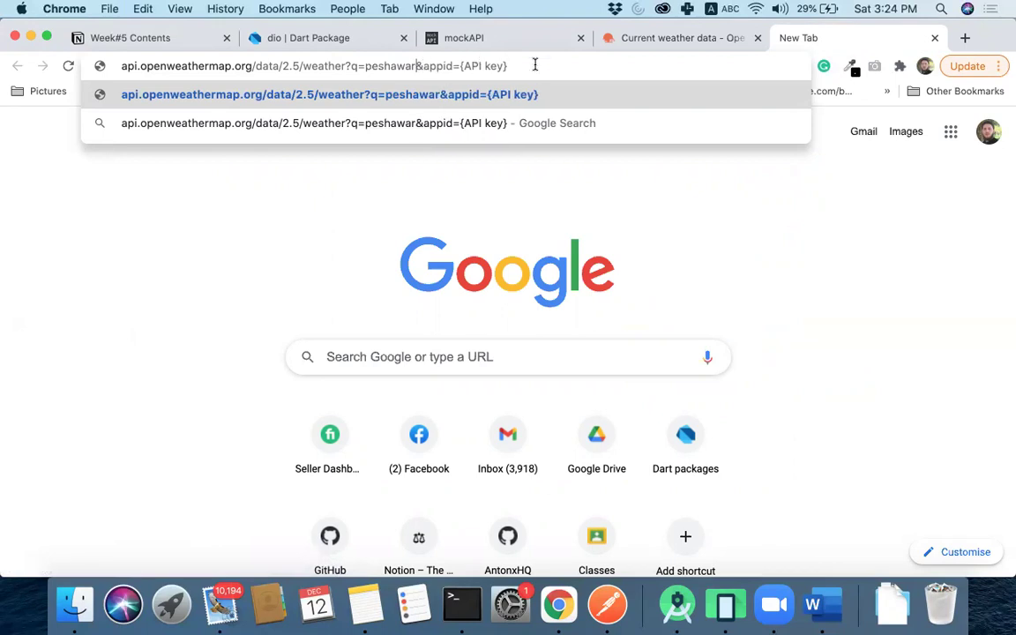
{"action": "key", "text": "BackSpace"}
{"action": "key", "text": "BackSpace"}
{"action": "key", "text": "BackSpace"}
{"action": "key", "text": "BackSpace"}
{"action": "key", "text": "BackSpace"}
{"action": "key", "text": "BackSpace"}
{"action": "key", "text": "BackSpace"}
{"action": "key", "text": "BackSpace"}
{"action": "key", "text": "BackSpace"}
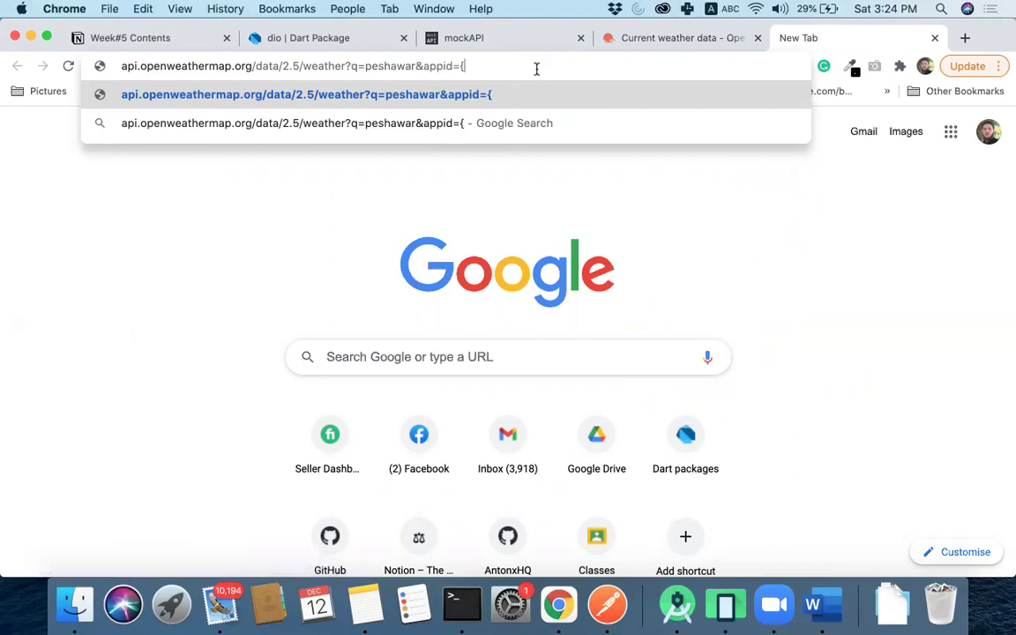
Copy the default key from the API keys page, paste it after appid=, and load the request
{"action": "left_click", "coordinate": [642, 37]}
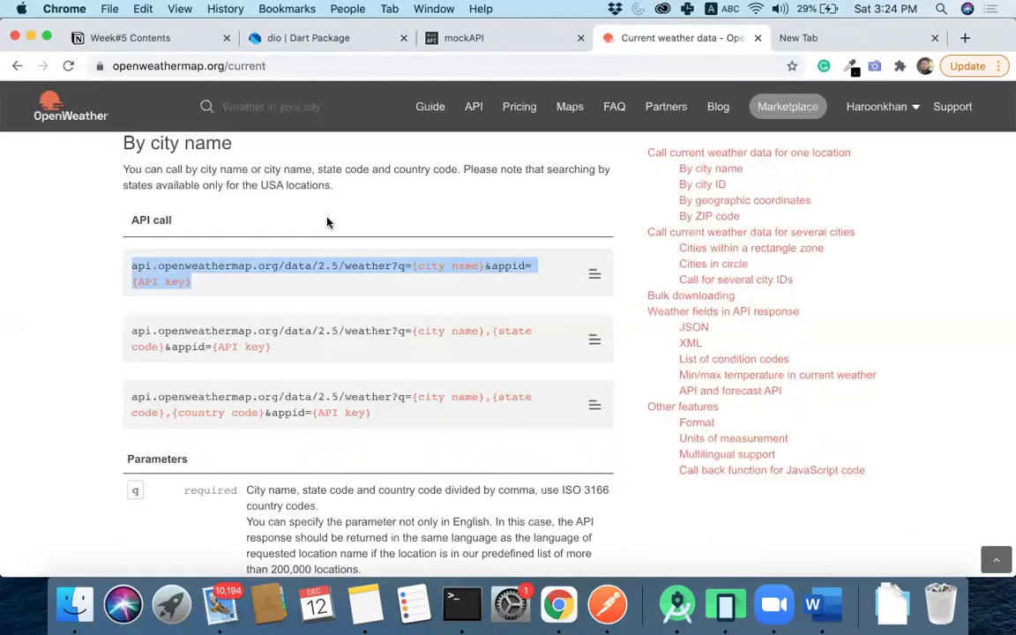
{"action": "scroll", "coordinate": [220, 294], "scroll_direction": "up", "scroll_amount": 2}
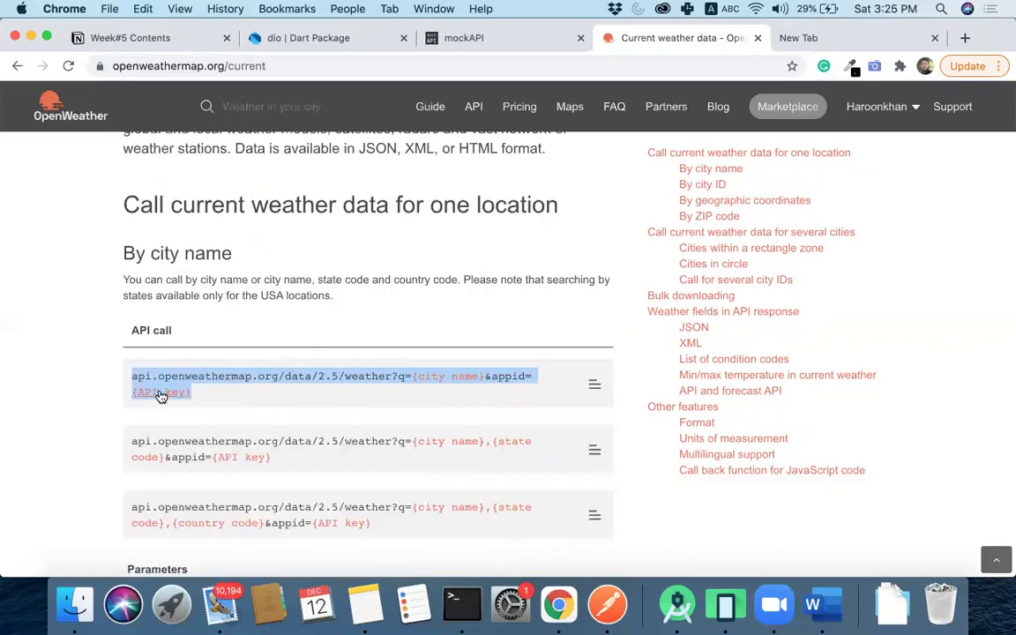
{"action": "left_click", "coordinate": [162, 394]}
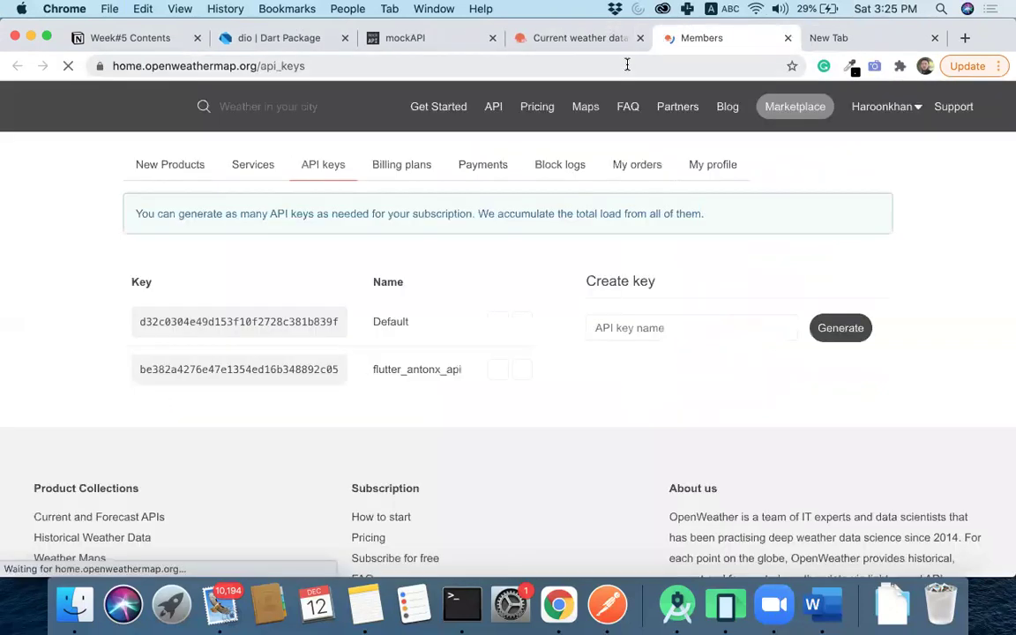
{"action": "double_click", "coordinate": [329, 322]}
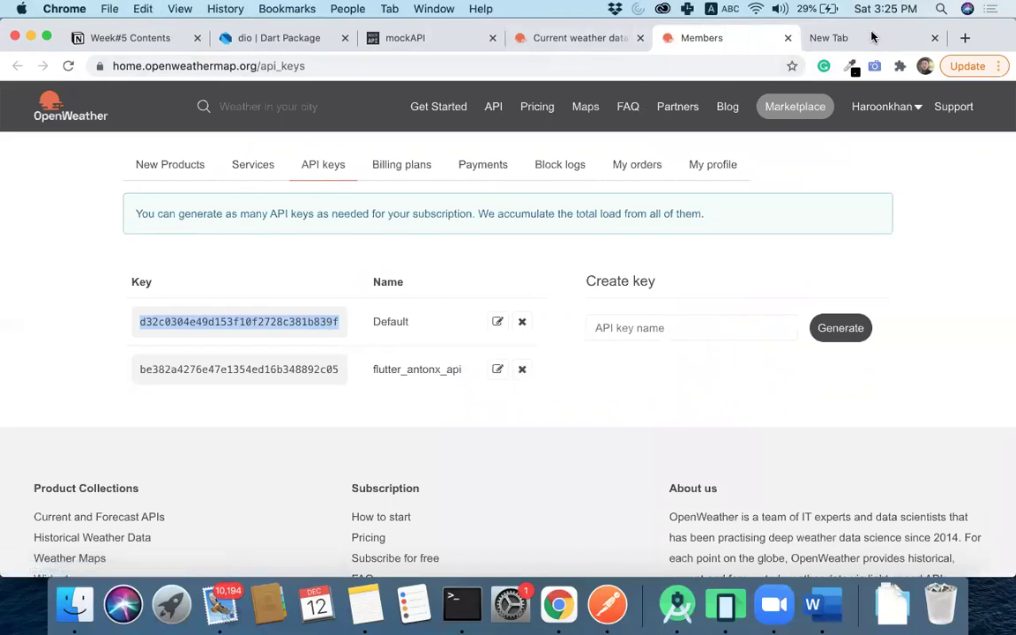
{"action": "left_click", "coordinate": [871, 37]}
{"action": "key", "text": "super+v"}
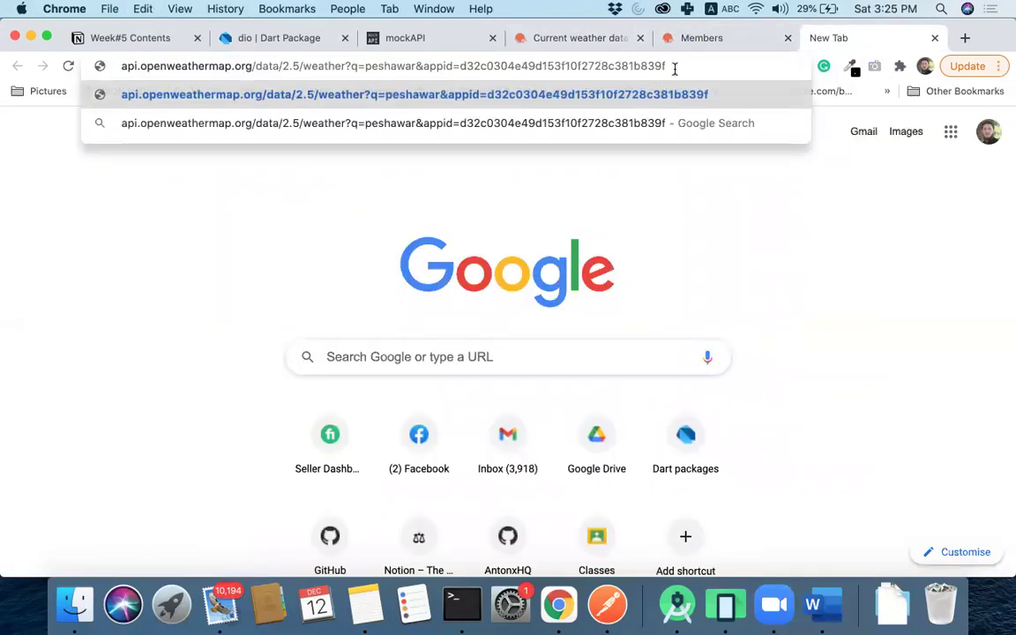
{"action": "key", "text": "Return"}
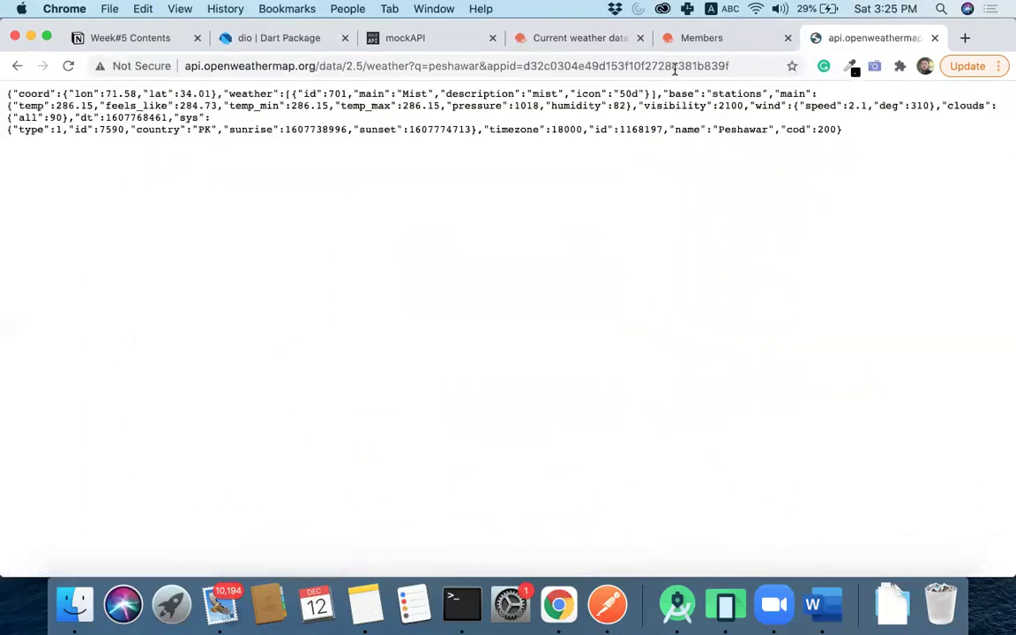
Check the docs and API keys tabs, then select the whole Peshawar JSON weather response
{"action": "left_click", "coordinate": [546, 39]}
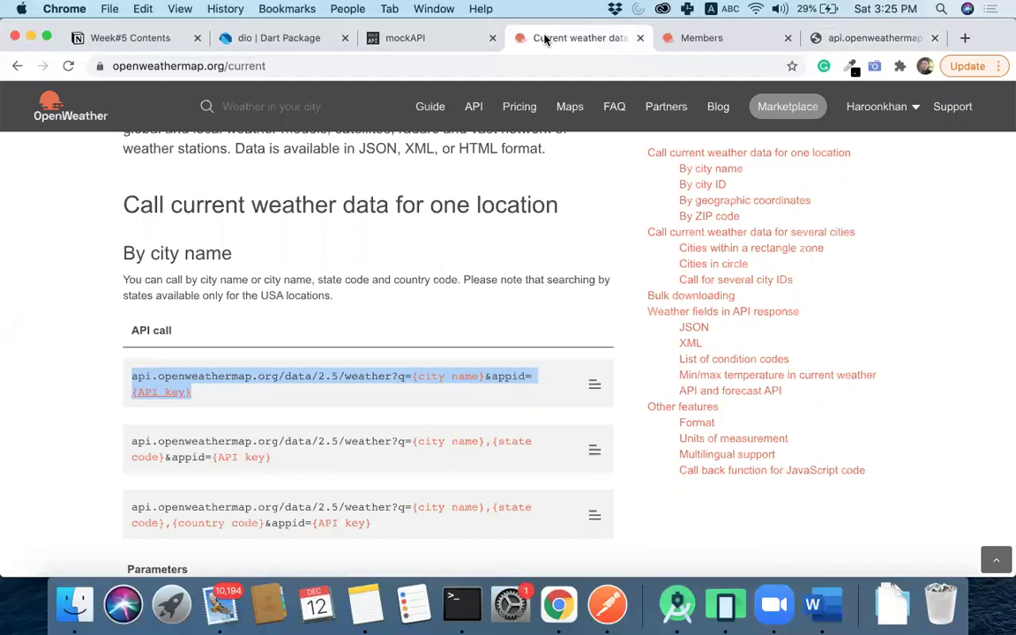
{"action": "left_click", "coordinate": [716, 39]}
{"action": "left_click", "coordinate": [834, 39]}
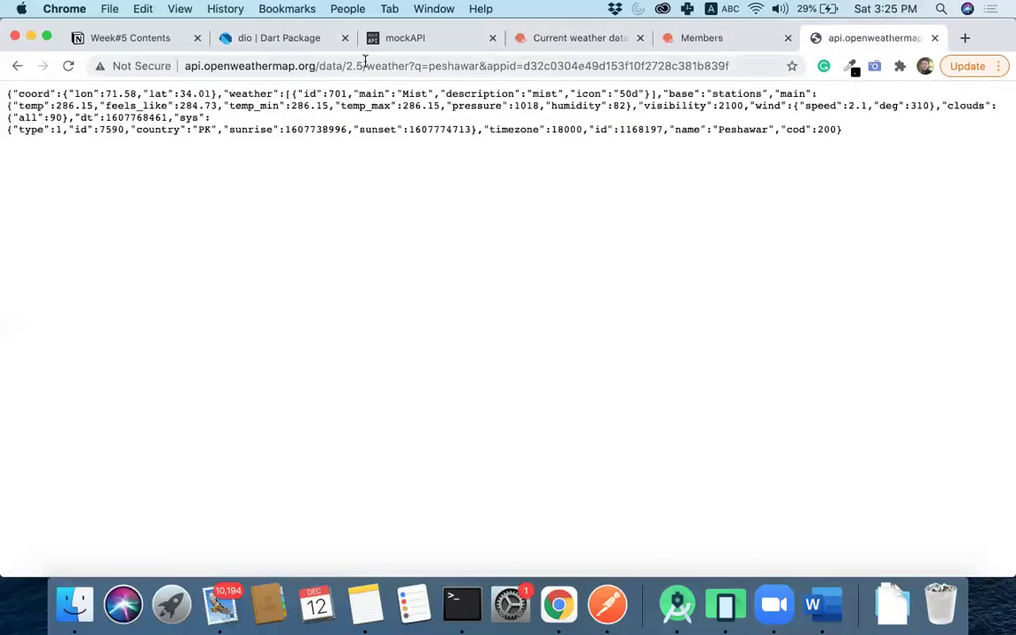
{"action": "left_click", "coordinate": [416, 66]}
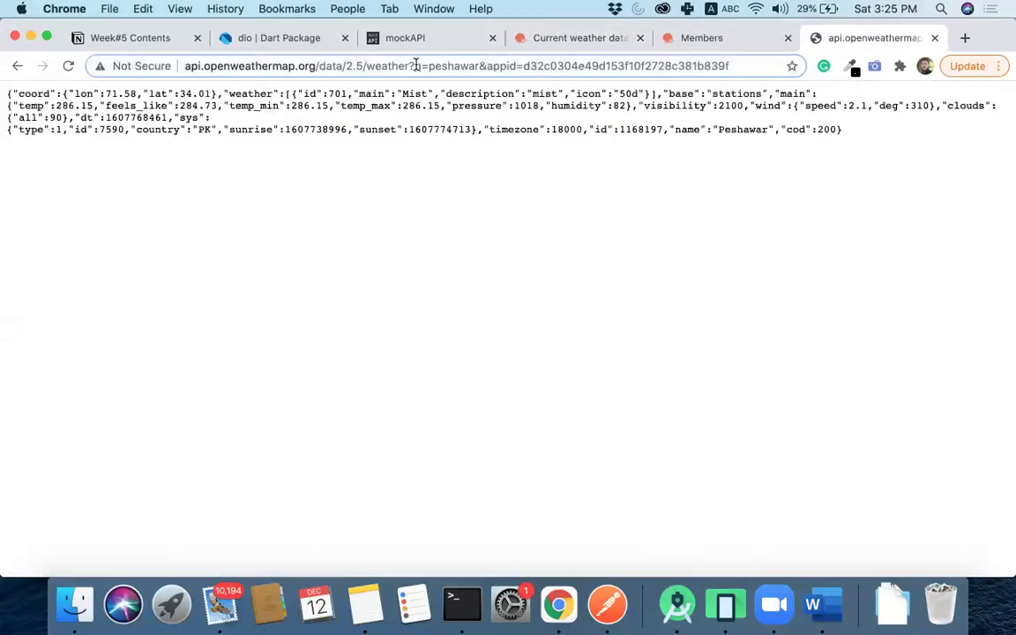
{"action": "left_click_drag", "start_coordinate": [429, 66], "coordinate": [458, 69]}
{"action": "double_click", "coordinate": [503, 68]}
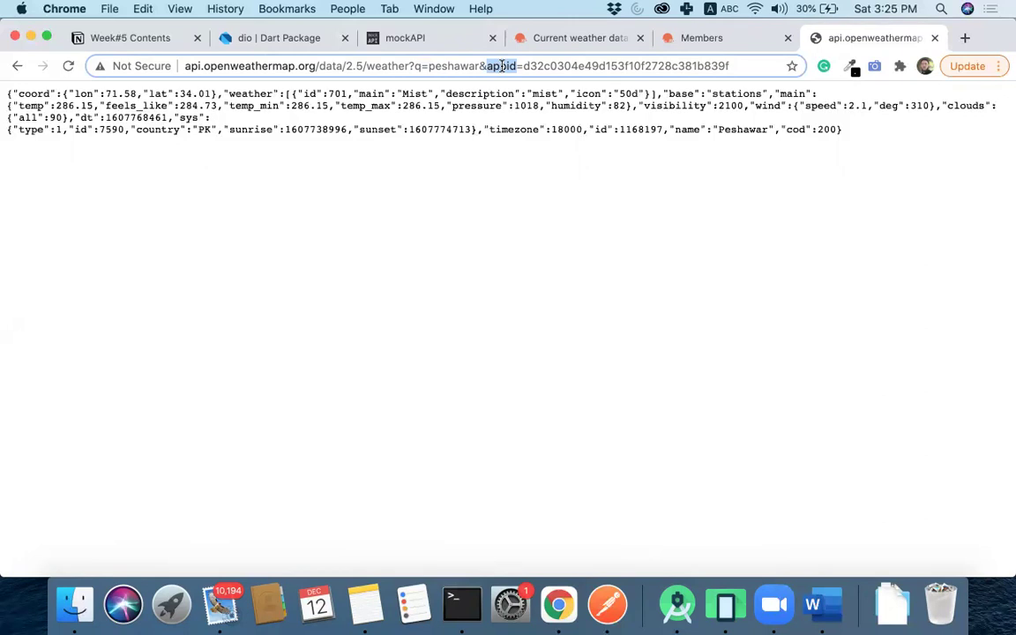
{"action": "left_click", "coordinate": [780, 123]}
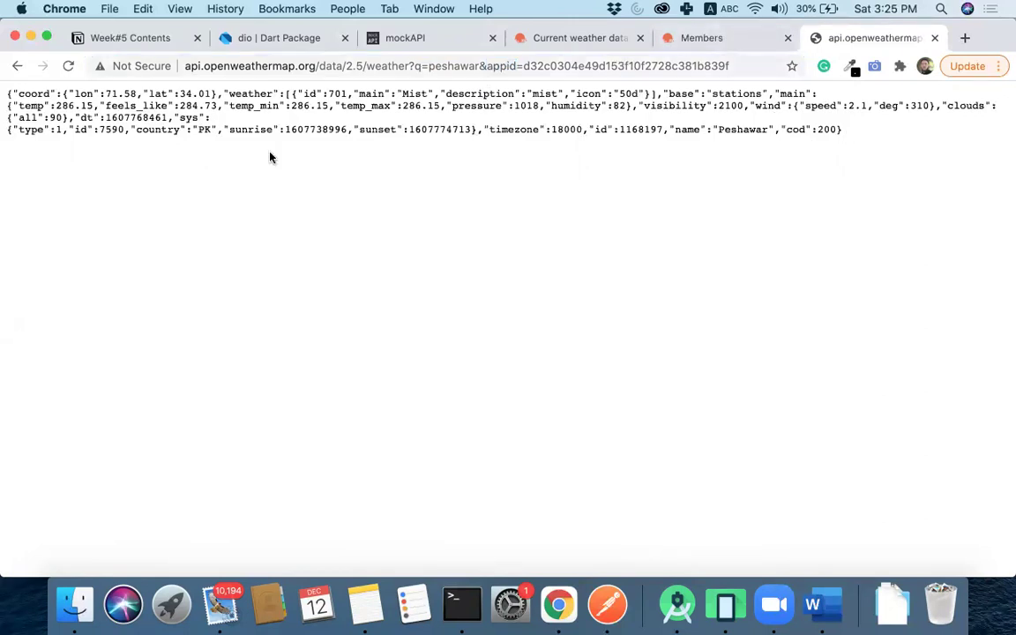
{"action": "left_click_drag", "start_coordinate": [7, 93], "coordinate": [853, 134]}
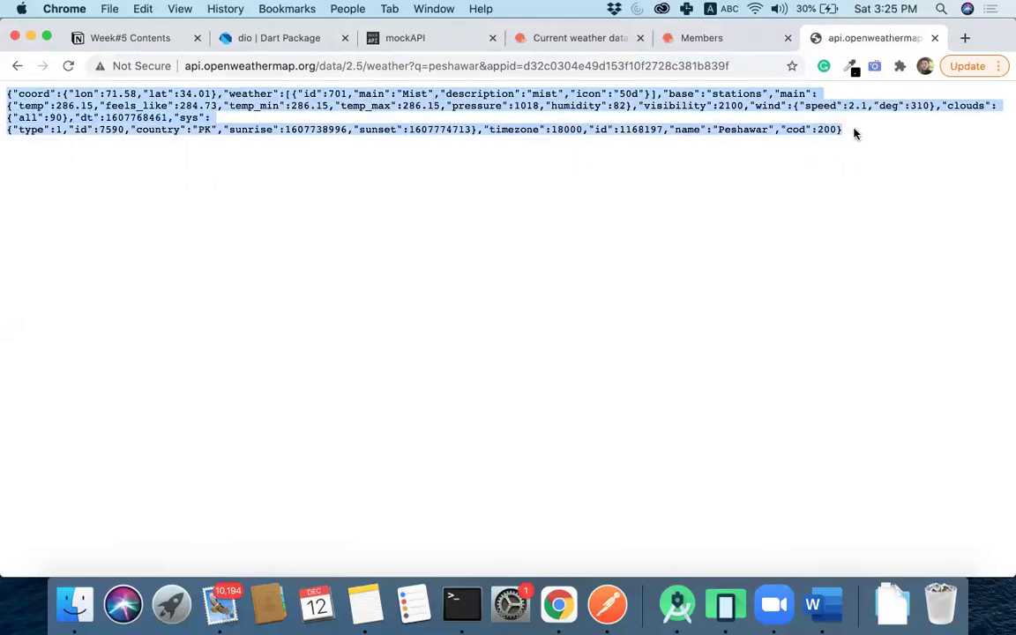
{"action": "left_click", "coordinate": [37, 88]}
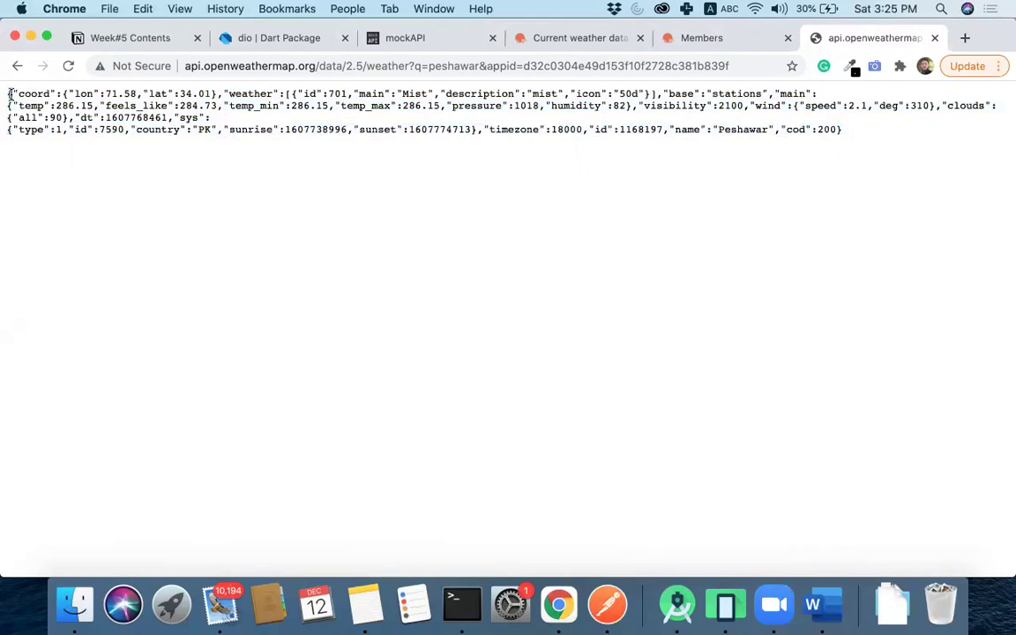
{"action": "left_click_drag", "start_coordinate": [10, 94], "coordinate": [97, 94]}
{"action": "left_click", "coordinate": [212, 93]}
{"action": "left_click_drag", "start_coordinate": [230, 94], "coordinate": [286, 93]}
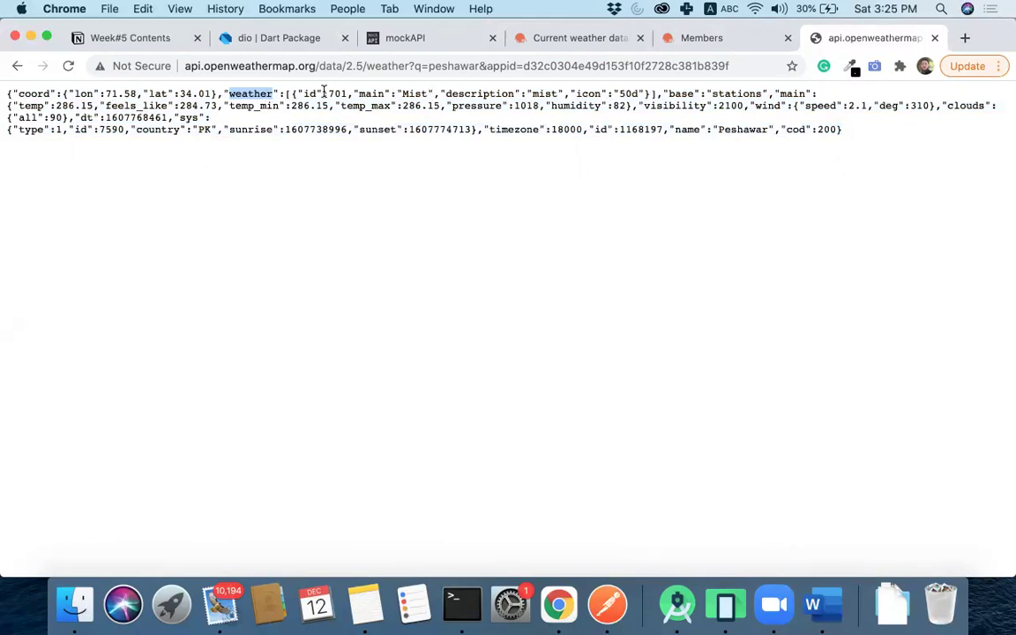
{"action": "left_click_drag", "start_coordinate": [297, 93], "coordinate": [457, 94]}
{"action": "left_click", "coordinate": [384, 88]}
{"action": "double_click", "coordinate": [338, 93]}
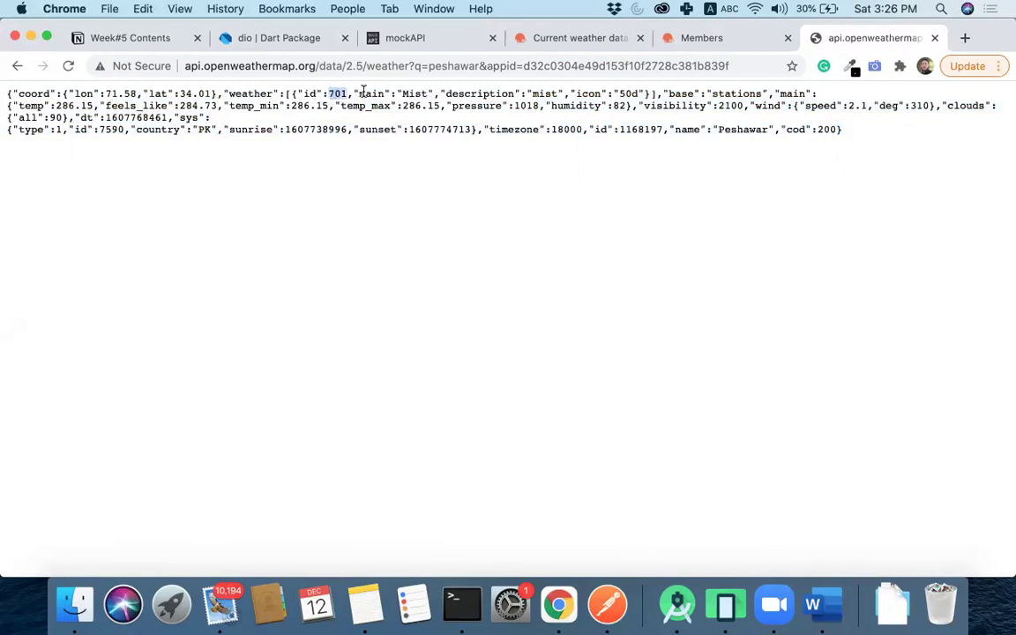
{"action": "left_click", "coordinate": [407, 94]}
{"action": "double_click", "coordinate": [415, 94]}
{"action": "left_click", "coordinate": [427, 93]}
{"action": "double_click", "coordinate": [476, 93]}
{"action": "double_click", "coordinate": [413, 93]}
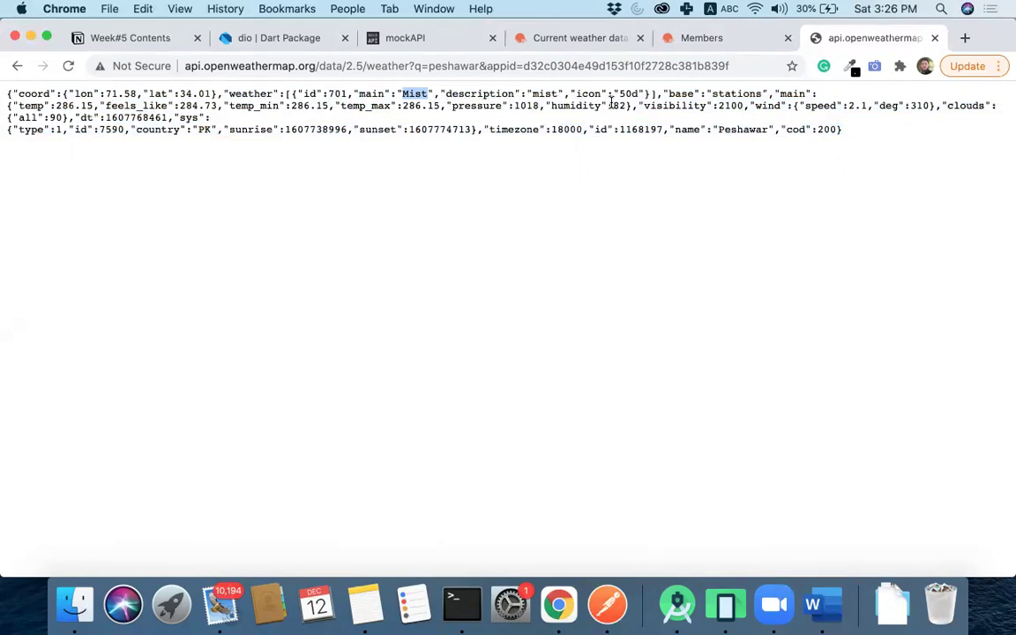
{"action": "left_click_drag", "start_coordinate": [53, 105], "coordinate": [91, 105]}
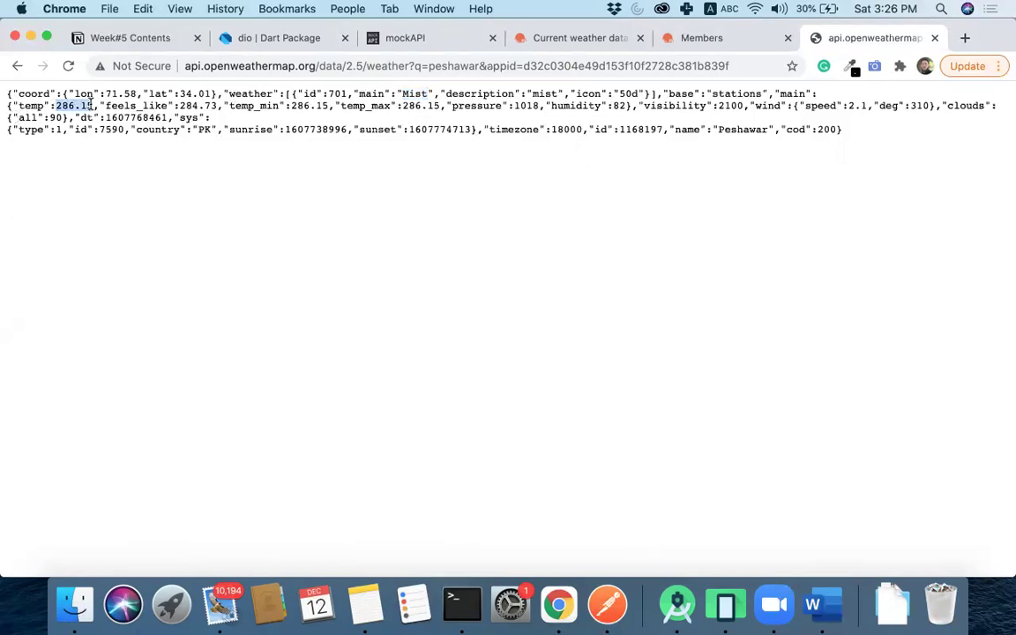
{"action": "left_click_drag", "start_coordinate": [105, 105], "coordinate": [223, 105]}
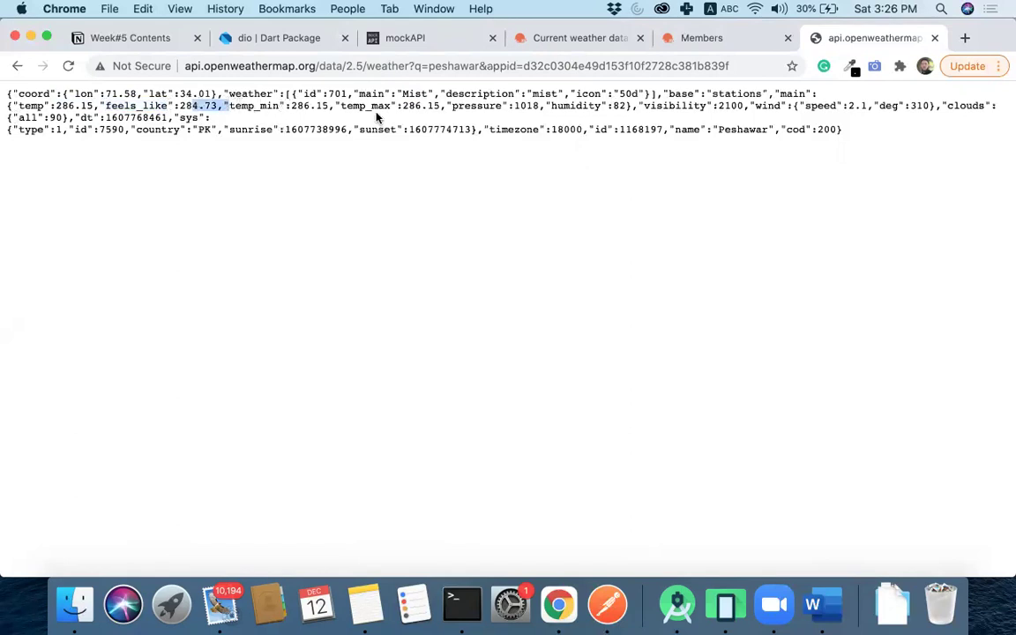
{"action": "left_click_drag", "start_coordinate": [852, 197], "coordinate": [584, 129]}
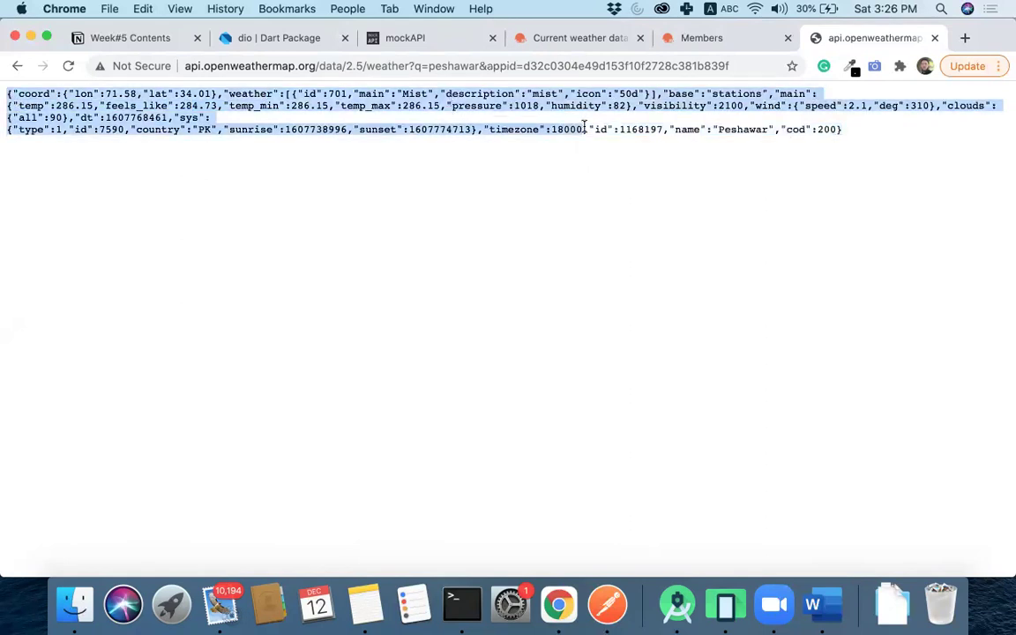
{"action": "left_click", "coordinate": [798, 118]}
{"action": "mouse_move", "coordinate": [850, 130]}
{"action": "left_mouse_down"}
{"action": "mouse_move", "coordinate": [104, 117]}
{"action": "mouse_move", "coordinate": [11, 85]}
{"action": "mouse_move", "coordinate": [7, 100]}
{"action": "mouse_move", "coordinate": [778, 115]}
{"action": "left_mouse_up"}
{"action": "left_click", "coordinate": [778, 117]}
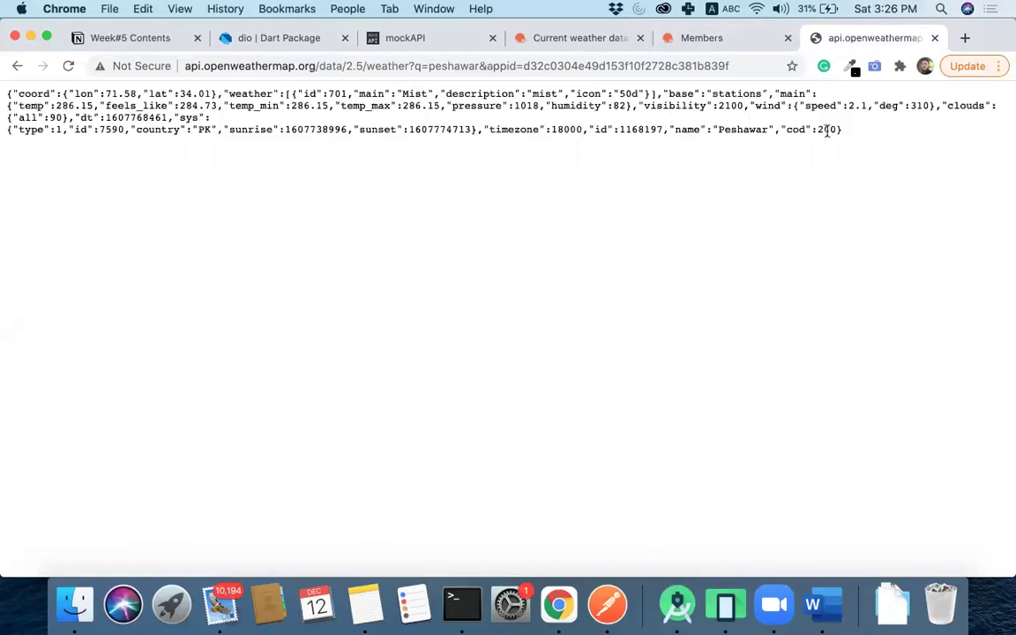
{"action": "mouse_move", "coordinate": [851, 136]}
{"action": "left_mouse_down"}
{"action": "mouse_move", "coordinate": [166, 69]}
{"action": "mouse_move", "coordinate": [53, 79]}
{"action": "mouse_move", "coordinate": [6, 97]}
{"action": "mouse_move", "coordinate": [7, 88]}
{"action": "mouse_move", "coordinate": [600, 164]}
{"action": "mouse_move", "coordinate": [703, 112]}
{"action": "mouse_move", "coordinate": [855, 137]}
{"action": "left_mouse_up"}
{"action": "left_click", "coordinate": [855, 136]}
{"action": "left_click", "coordinate": [577, 60]}
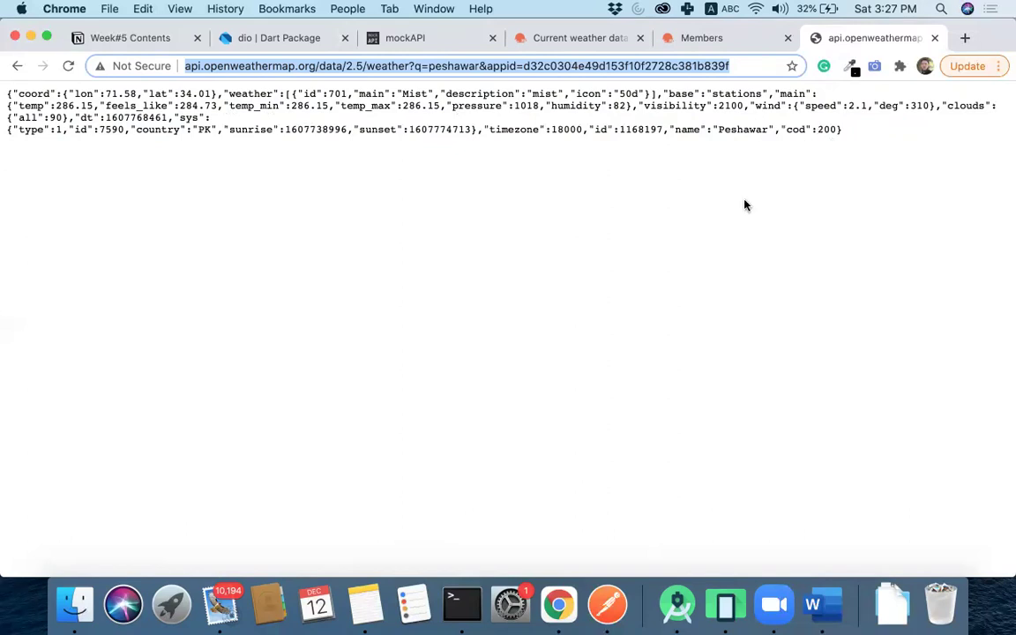
Switch to Postman from the Dock and close the Launchpad tab
{"action": "left_click", "coordinate": [607, 612]}
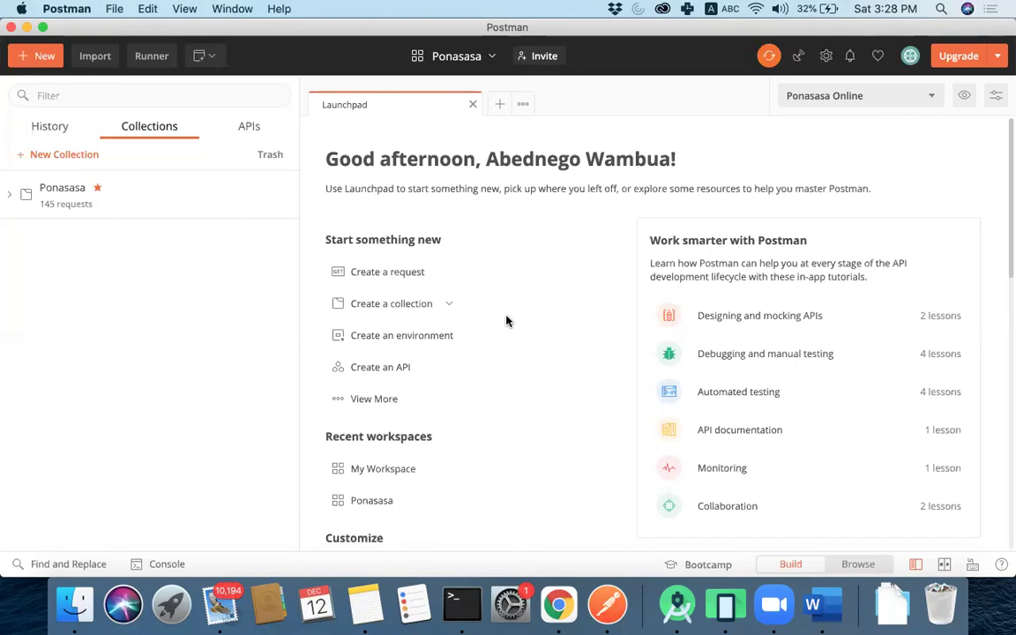
{"action": "left_click", "coordinate": [473, 105]}
Open a new Untitled Request and keep its method on GET, leaving the URL empty
{"action": "left_click", "coordinate": [315, 106]}
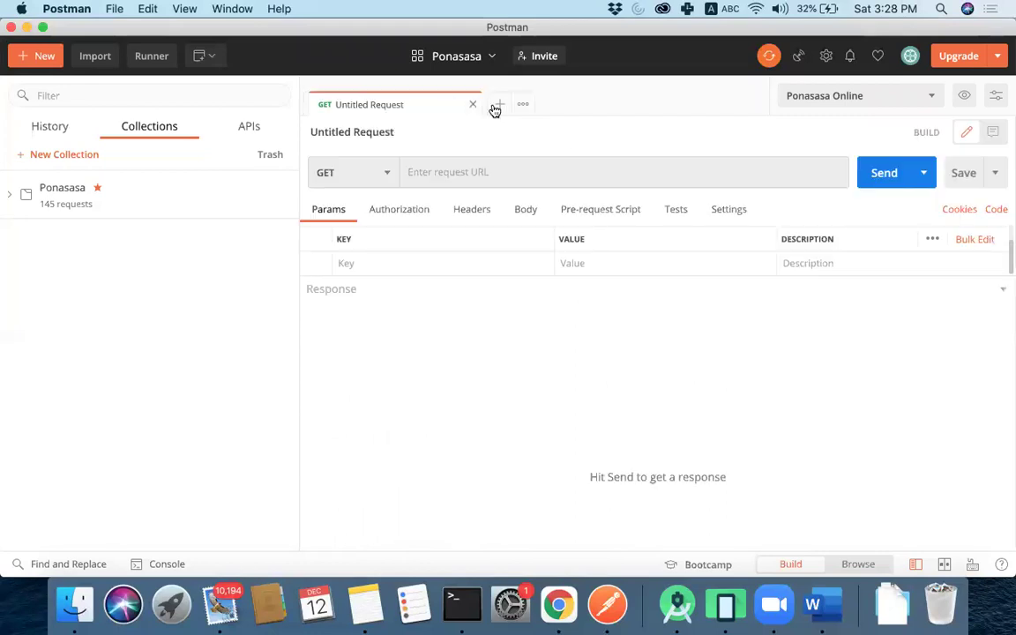
{"action": "left_click", "coordinate": [507, 172]}
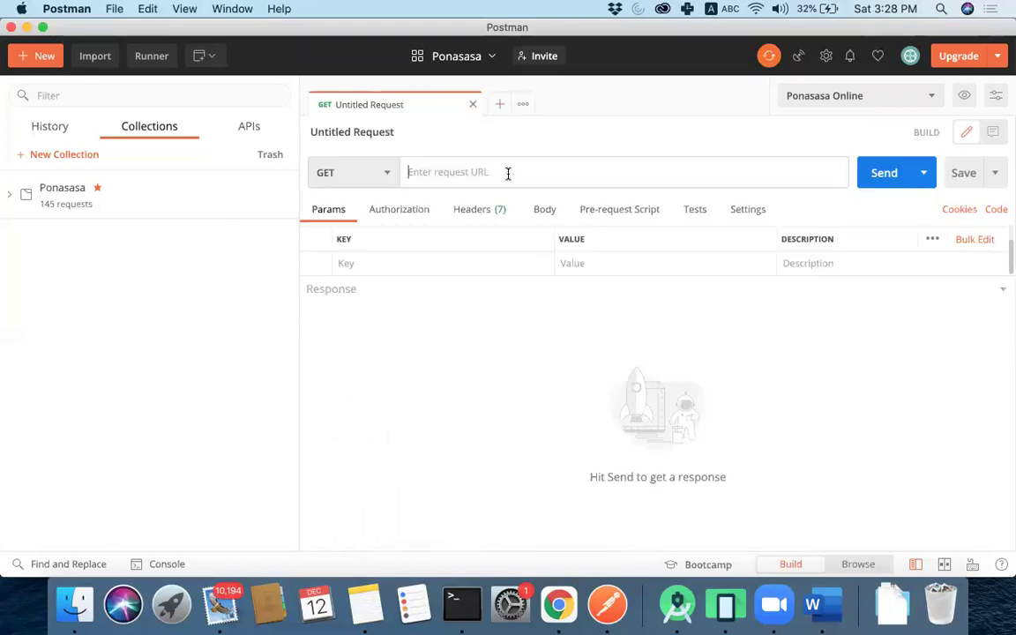
{"action": "left_click", "coordinate": [386, 177]}
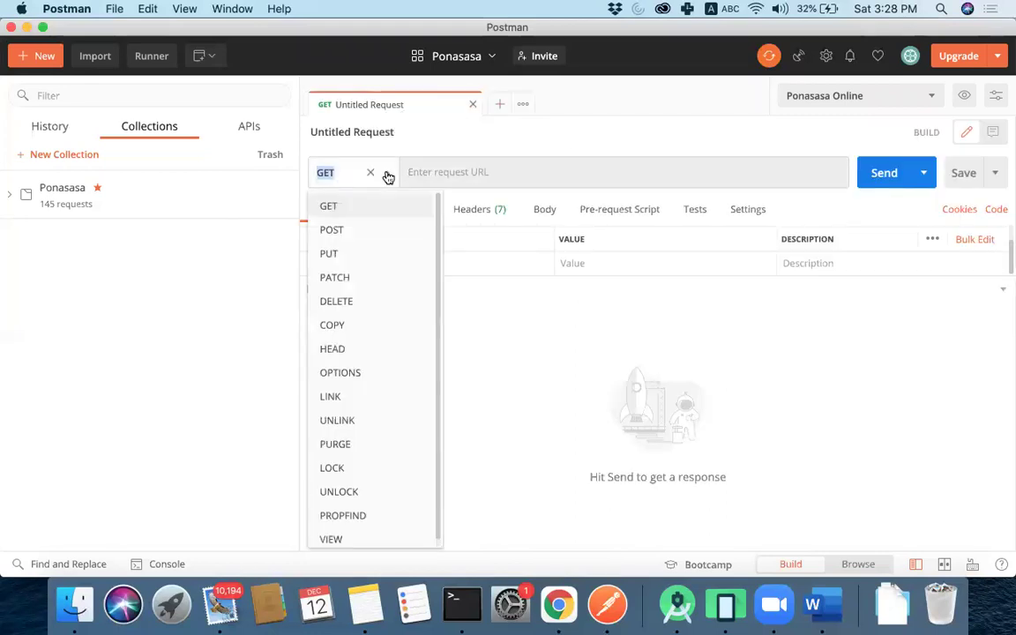
{"action": "left_click", "coordinate": [417, 136]}
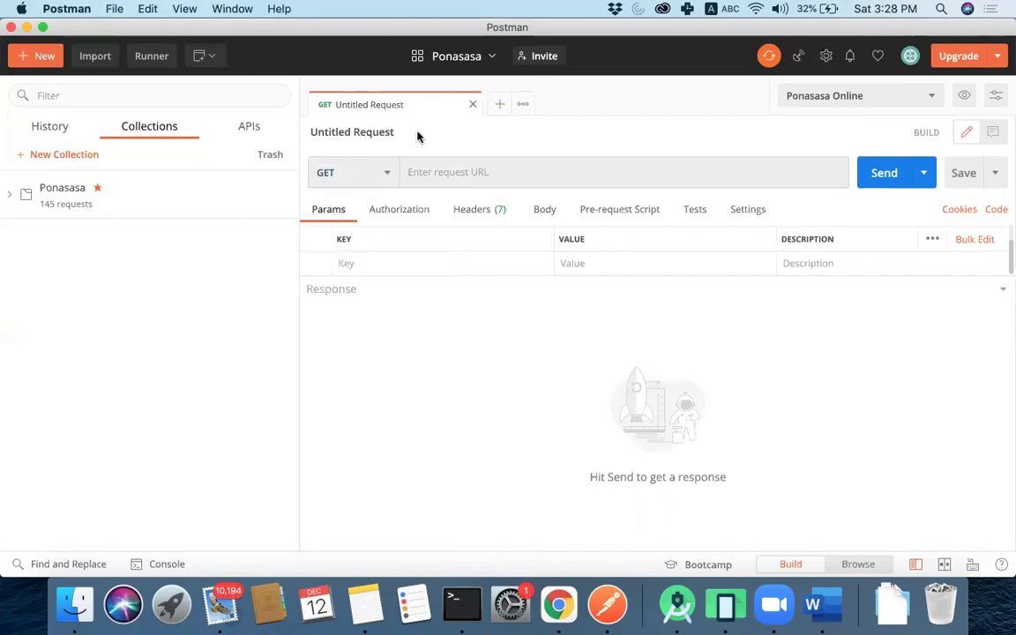
{"action": "left_click", "coordinate": [384, 176]}
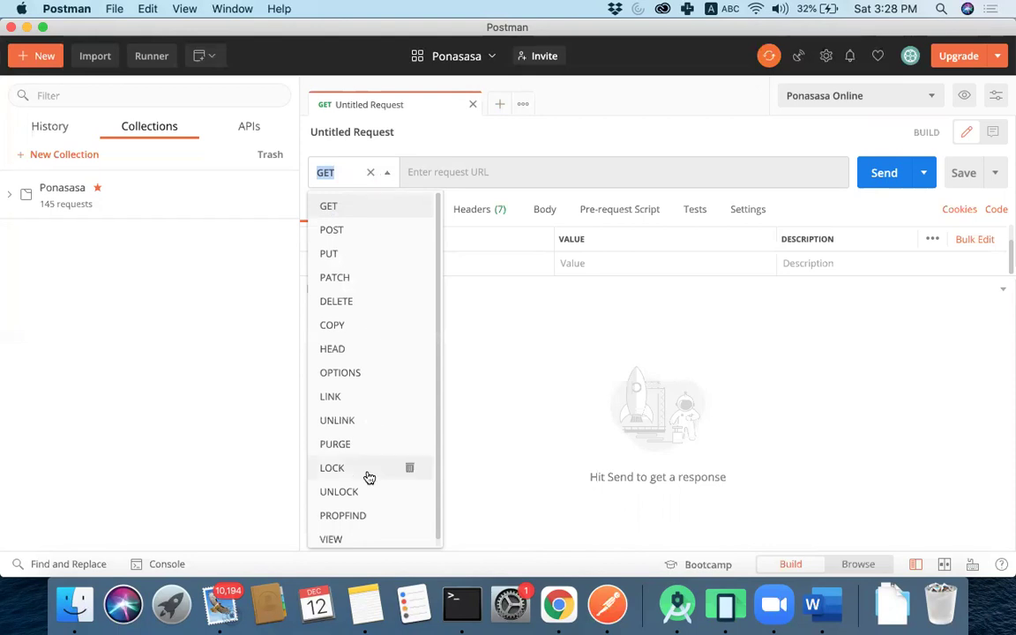
{"action": "scroll", "coordinate": [368, 475], "scroll_direction": "down", "scroll_amount": 1}
{"action": "scroll", "coordinate": [357, 291], "scroll_direction": "up", "scroll_amount": 1}
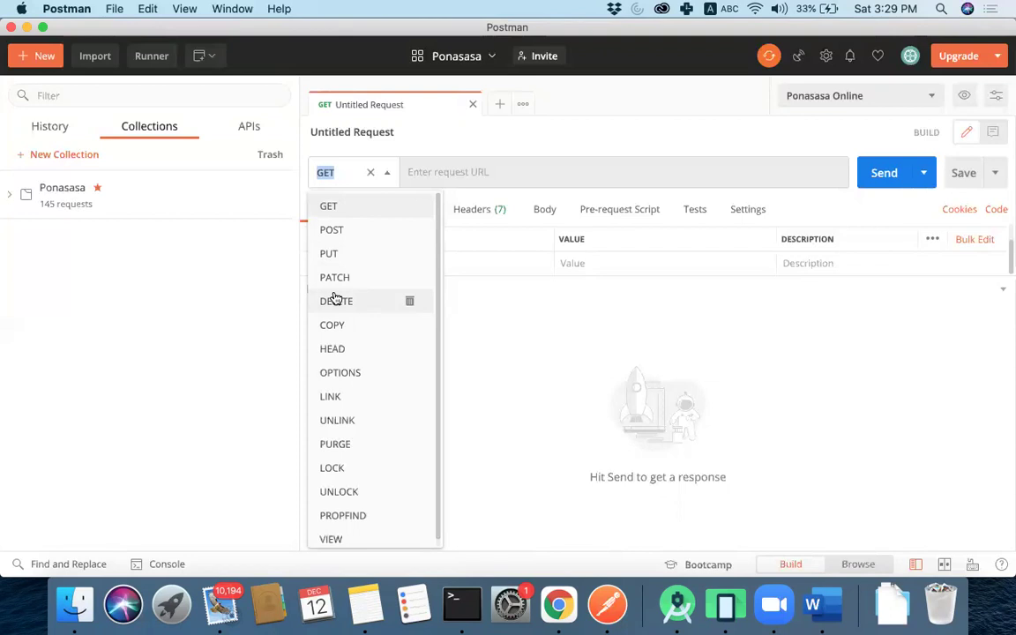
{"action": "left_click", "coordinate": [601, 182]}
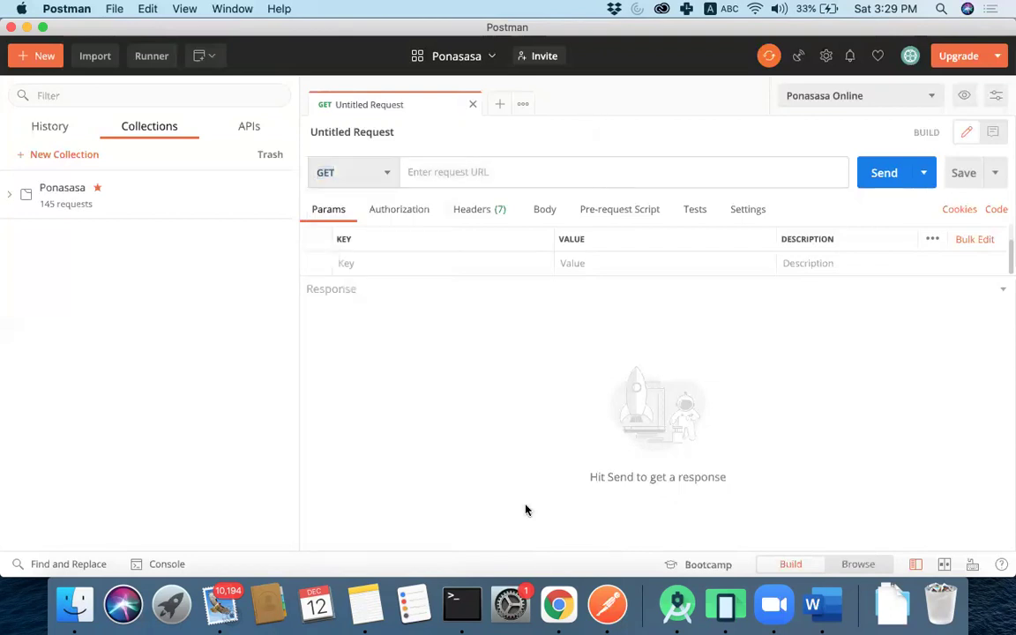
In Chrome, open the OpenWeatherMap Current weather data docs and browse the one-location section
{"action": "left_click", "coordinate": [558, 604]}
{"action": "left_click", "coordinate": [705, 36]}
{"action": "left_click", "coordinate": [515, 37]}
{"action": "left_click", "coordinate": [286, 313]}
{"action": "scroll", "coordinate": [286, 313], "scroll_direction": "down", "scroll_amount": 2}
{"action": "scroll", "coordinate": [288, 312], "scroll_direction": "up", "scroll_amount": 3}
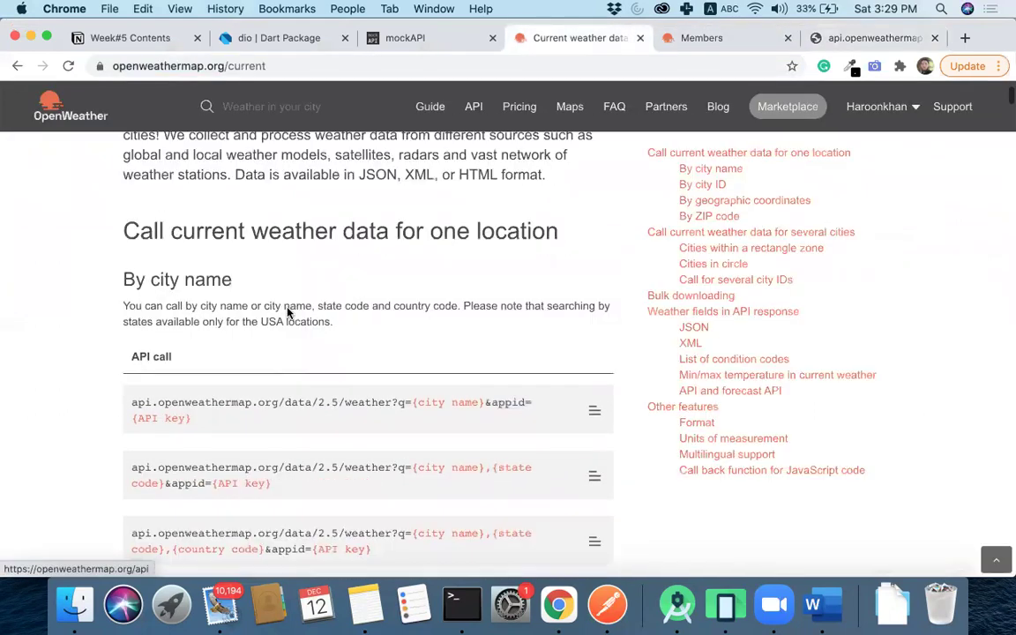
{"action": "scroll", "coordinate": [288, 312], "scroll_direction": "up", "scroll_amount": 3}
{"action": "scroll", "coordinate": [291, 317], "scroll_direction": "up", "scroll_amount": 1}
{"action": "scroll", "coordinate": [291, 321], "scroll_direction": "down", "scroll_amount": 2}
{"action": "scroll", "coordinate": [291, 321], "scroll_direction": "up", "scroll_amount": 2}
{"action": "scroll", "coordinate": [291, 321], "scroll_direction": "down", "scroll_amount": 2}
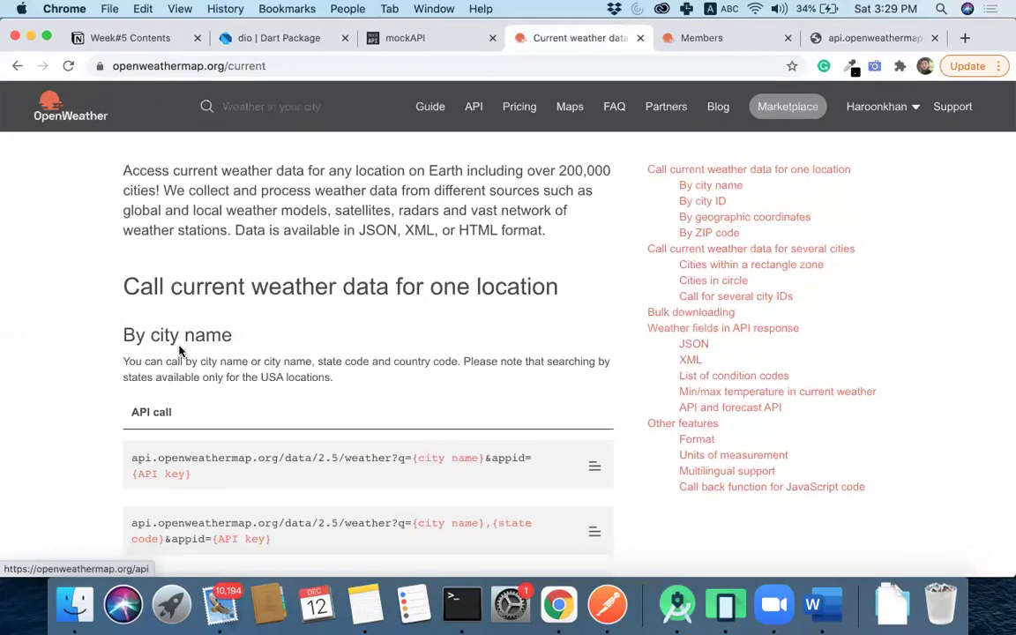
{"action": "scroll", "coordinate": [264, 353], "scroll_direction": "down", "scroll_amount": 3}
{"action": "left_click_drag", "start_coordinate": [333, 295], "coordinate": [133, 272]}
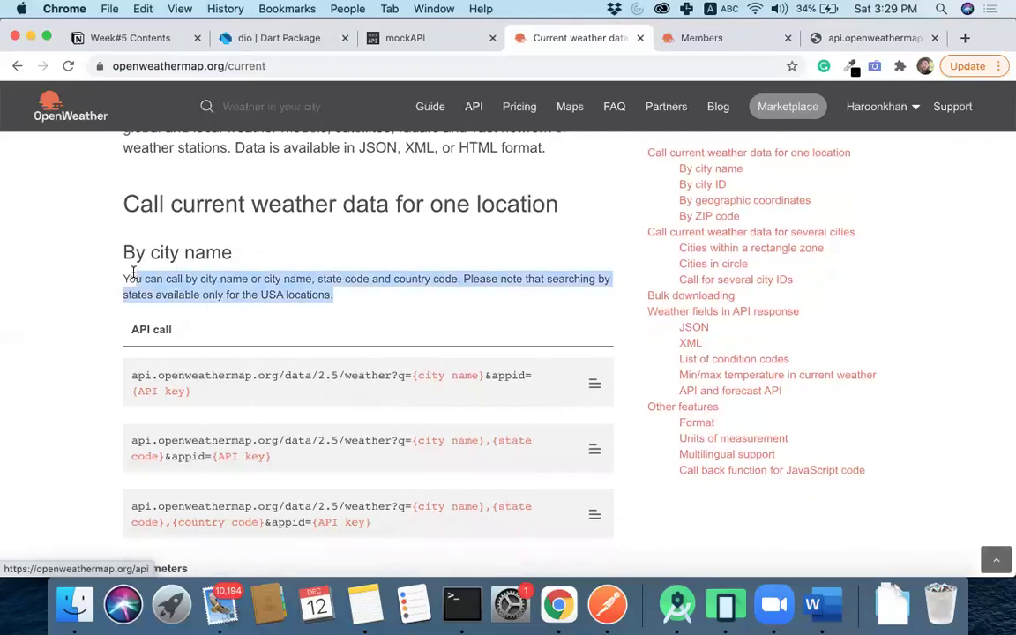
{"action": "left_click", "coordinate": [392, 304]}
{"action": "scroll", "coordinate": [394, 304], "scroll_direction": "down", "scroll_amount": 5}
{"action": "scroll", "coordinate": [179, 195], "scroll_direction": "up", "scroll_amount": 3}
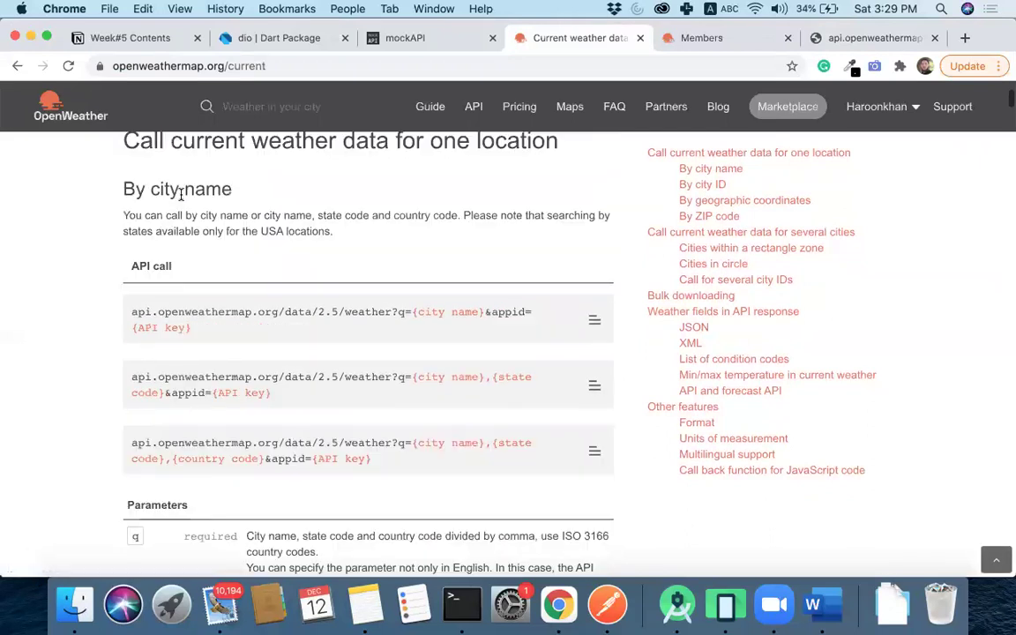
{"action": "left_click_drag", "start_coordinate": [125, 189], "coordinate": [231, 189]}
{"action": "scroll", "coordinate": [134, 257], "scroll_direction": "up", "scroll_amount": 3}
{"action": "left_click_drag", "start_coordinate": [134, 257], "coordinate": [573, 270]}
{"action": "left_click", "coordinate": [447, 274]}
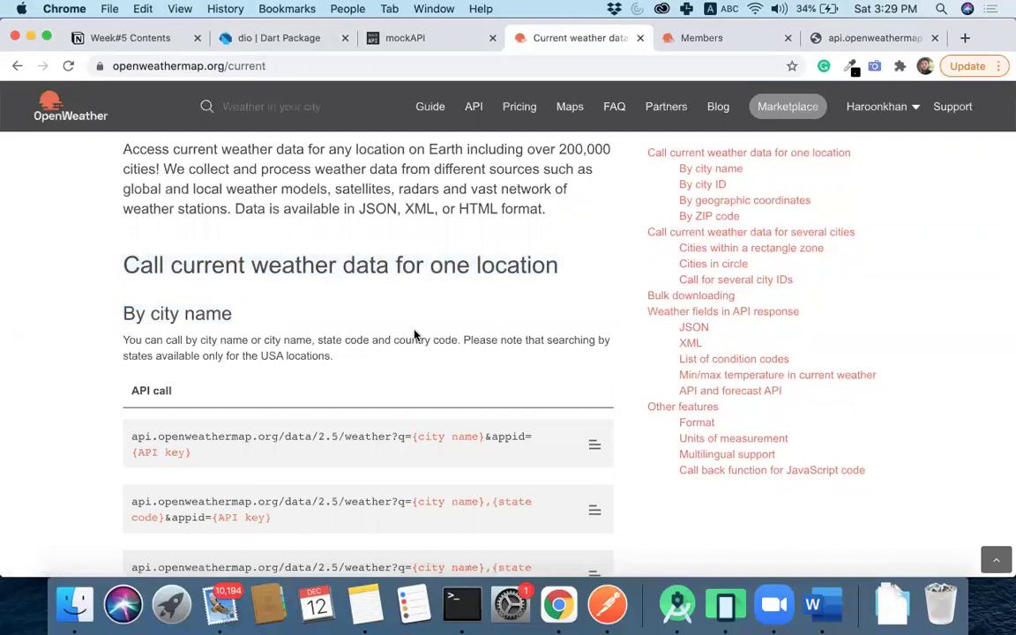
{"action": "scroll", "coordinate": [414, 335], "scroll_direction": "down", "scroll_amount": 10}
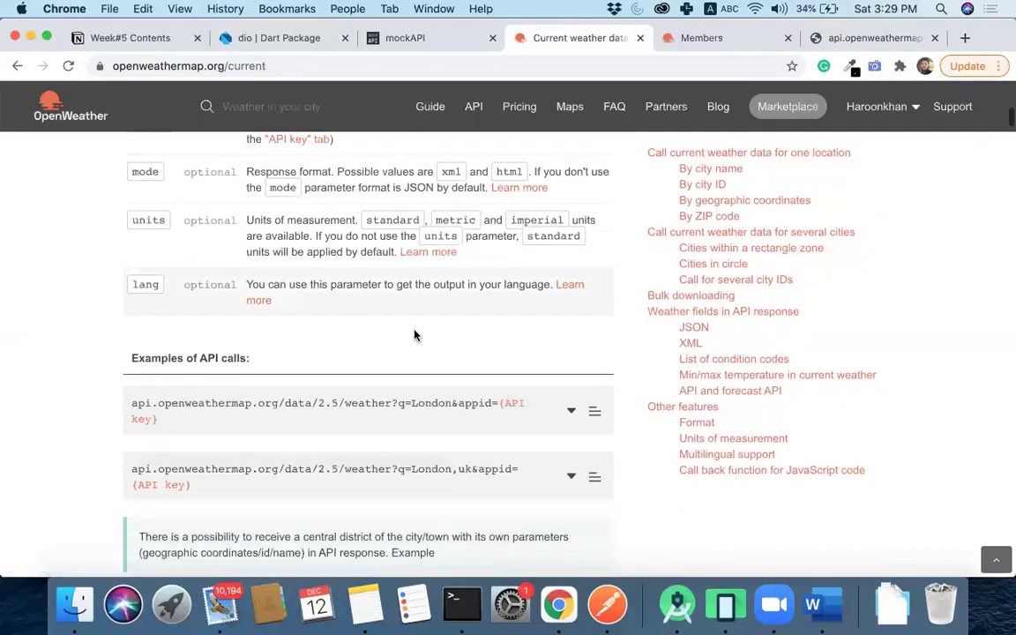
{"action": "scroll", "coordinate": [415, 335], "scroll_direction": "up", "scroll_amount": 8}
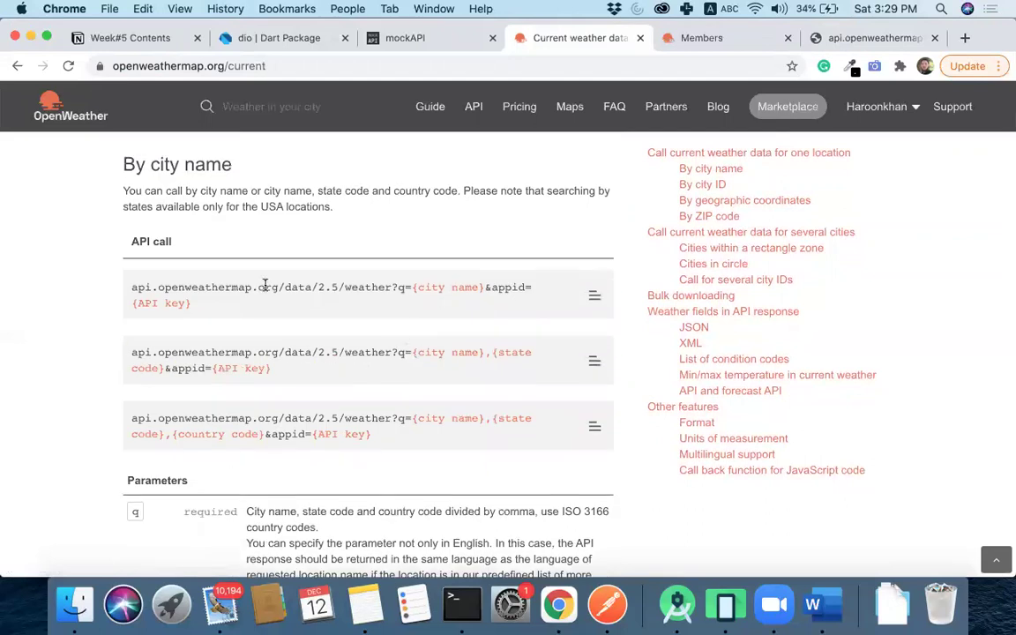
Study the first by-city-name API call, its q={city name} parameter and appid key
{"action": "left_click_drag", "start_coordinate": [219, 302], "coordinate": [248, 313]}
{"action": "left_click", "coordinate": [134, 281]}
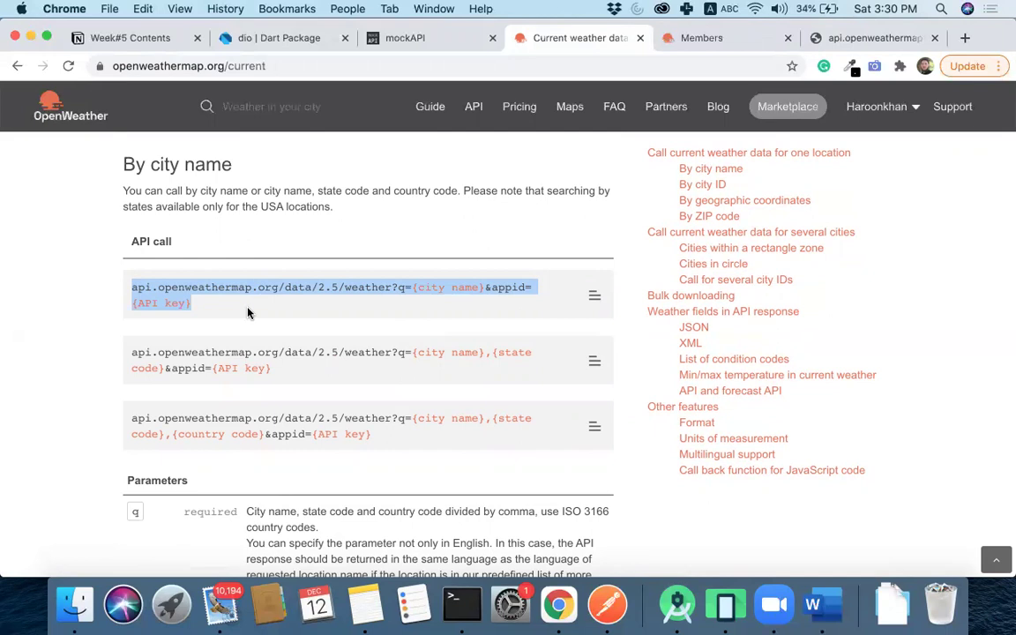
{"action": "left_click", "coordinate": [248, 313]}
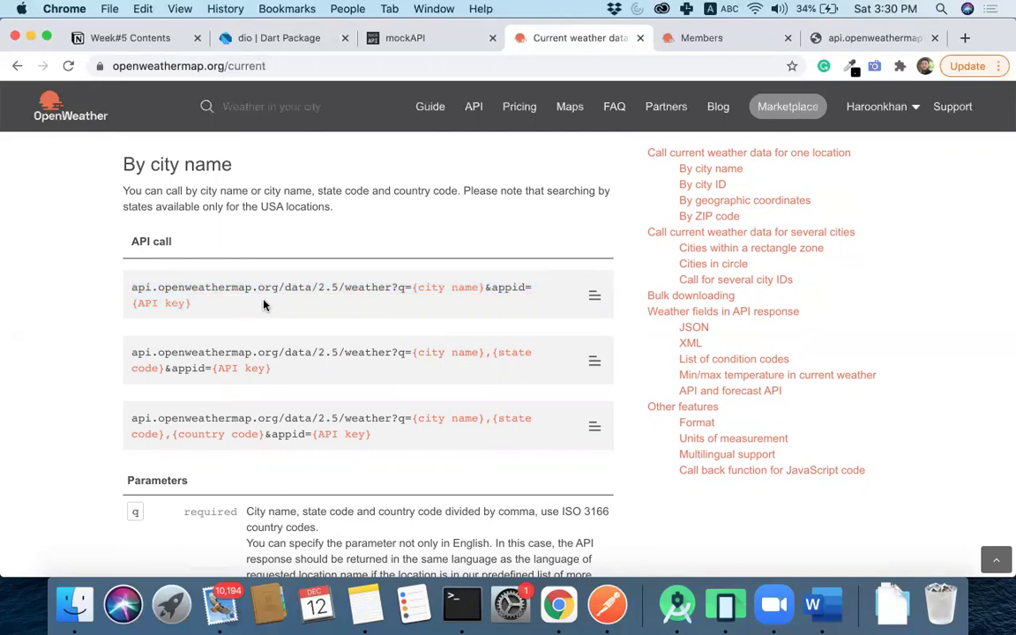
{"action": "left_click", "coordinate": [168, 264]}
{"action": "left_click_drag", "start_coordinate": [129, 288], "coordinate": [412, 293]}
{"action": "left_click", "coordinate": [294, 306]}
{"action": "scroll", "coordinate": [277, 361], "scroll_direction": "down", "scroll_amount": 2}
{"action": "scroll", "coordinate": [277, 361], "scroll_direction": "up", "scroll_amount": 5}
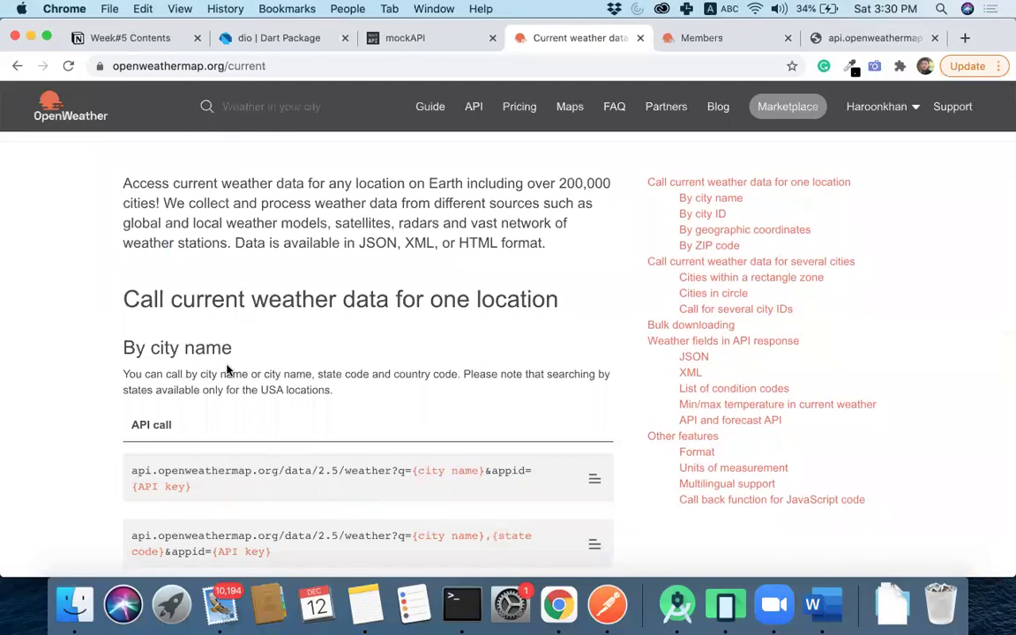
{"action": "scroll", "coordinate": [226, 370], "scroll_direction": "down", "scroll_amount": 15}
{"action": "scroll", "coordinate": [226, 371], "scroll_direction": "up", "scroll_amount": 2}
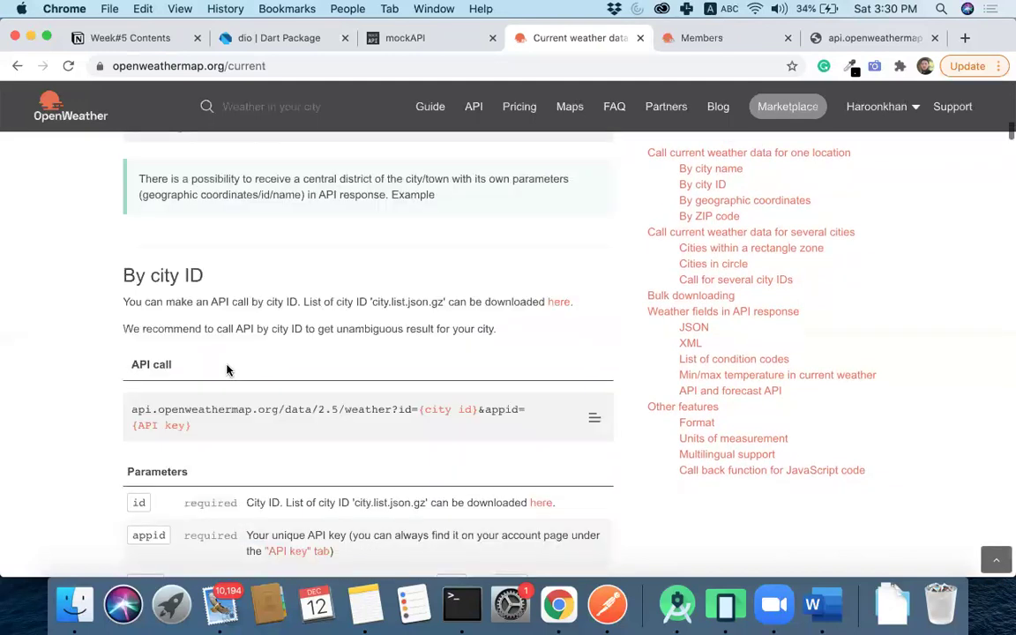
{"action": "scroll", "coordinate": [227, 370], "scroll_direction": "up", "scroll_amount": 10}
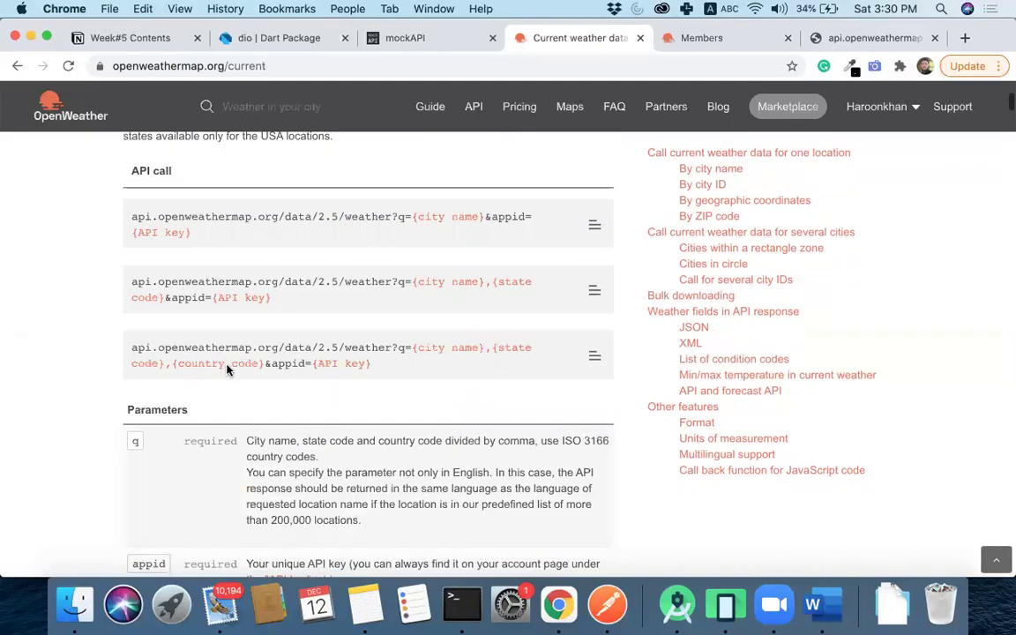
{"action": "scroll", "coordinate": [227, 371], "scroll_direction": "up", "scroll_amount": 2}
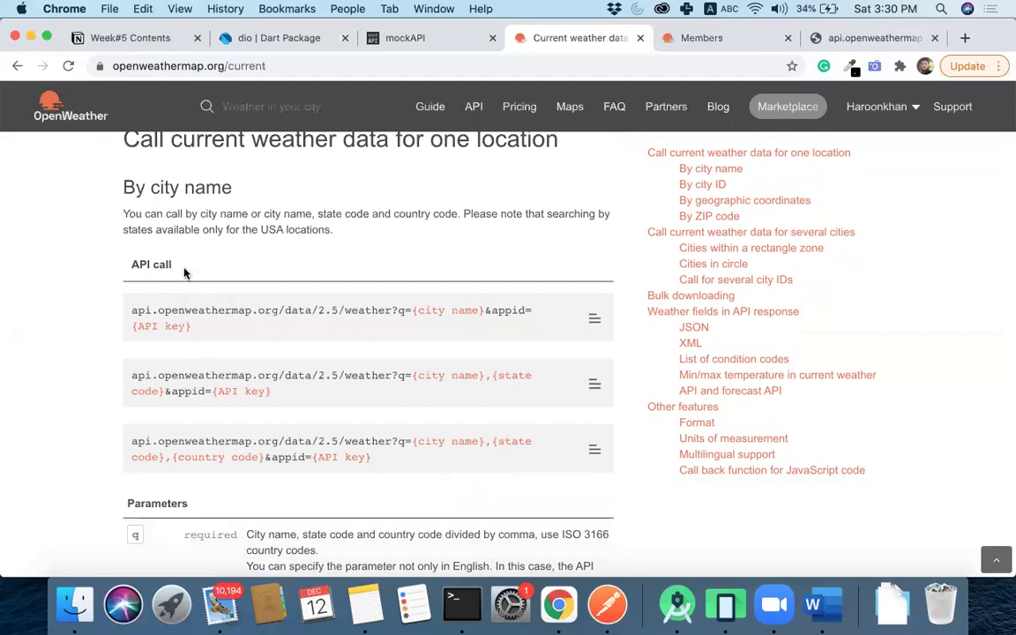
{"action": "scroll", "coordinate": [184, 273], "scroll_direction": "down", "scroll_amount": 5}
{"action": "left_click_drag", "start_coordinate": [186, 295], "coordinate": [263, 296]}
{"action": "left_click", "coordinate": [262, 295]}
{"action": "scroll", "coordinate": [340, 463], "scroll_direction": "down", "scroll_amount": 5}
{"action": "scroll", "coordinate": [338, 340], "scroll_direction": "up", "scroll_amount": 5}
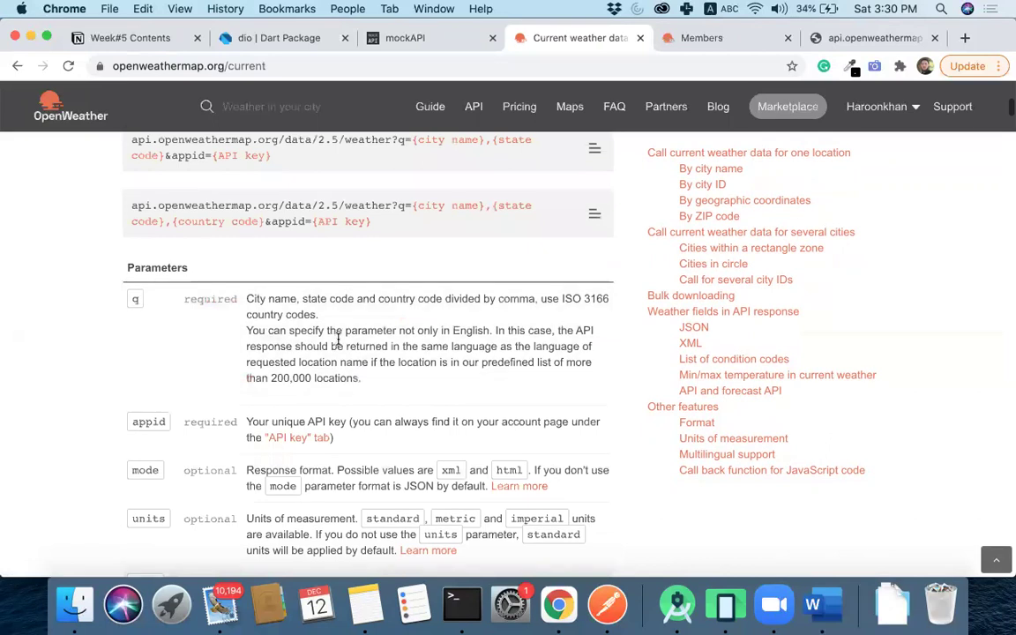
{"action": "left_click_drag", "start_coordinate": [246, 298], "coordinate": [356, 377]}
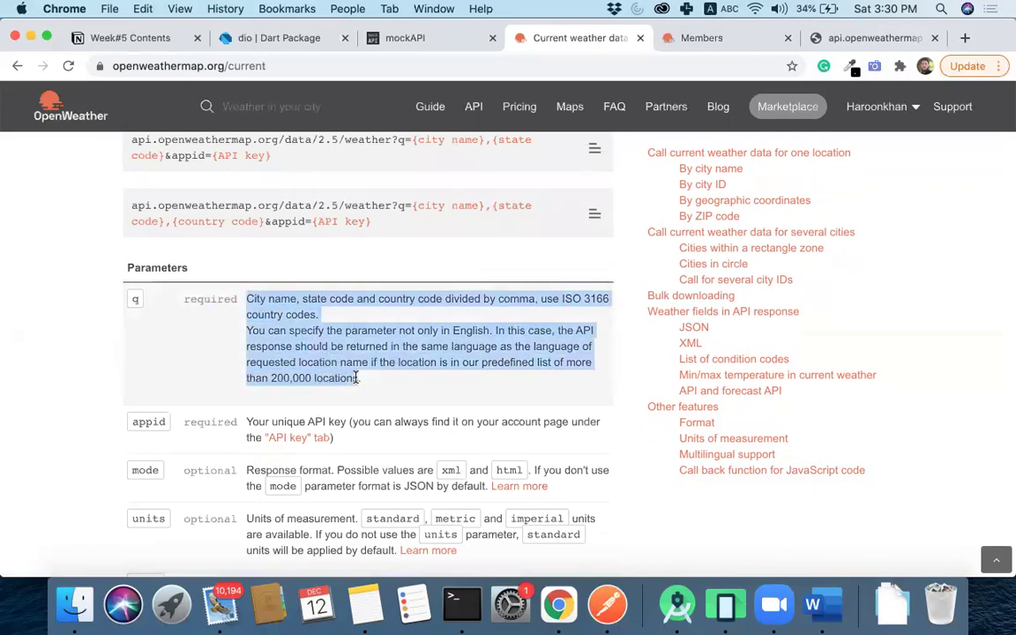
{"action": "scroll", "coordinate": [282, 229], "scroll_direction": "up", "scroll_amount": 3}
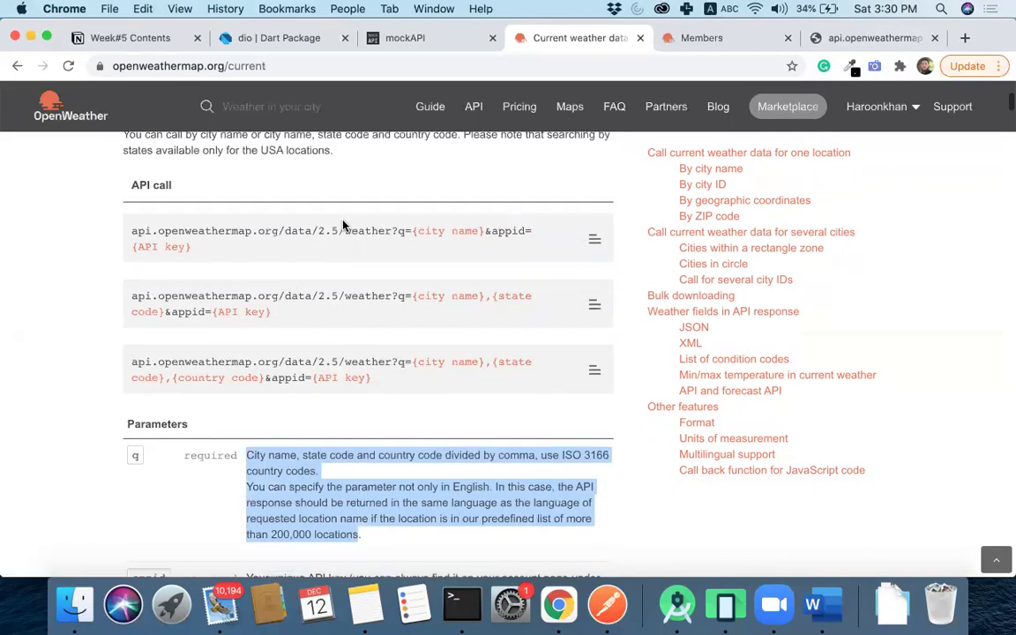
{"action": "left_click_drag", "start_coordinate": [345, 231], "coordinate": [567, 236]}
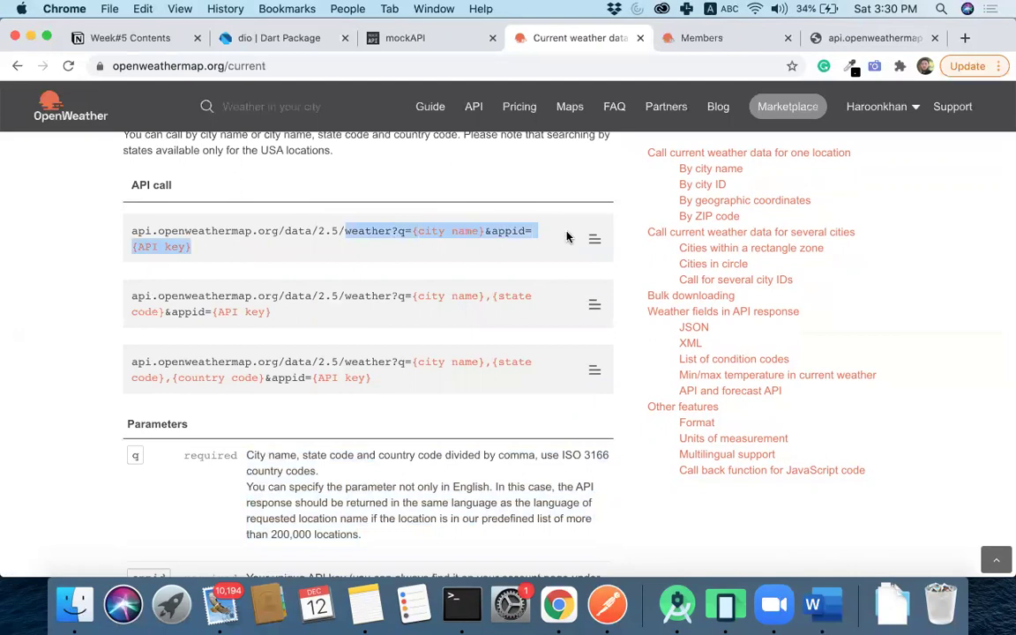
{"action": "left_click", "coordinate": [399, 232]}
{"action": "left_click_drag", "start_coordinate": [399, 232], "coordinate": [483, 232]}
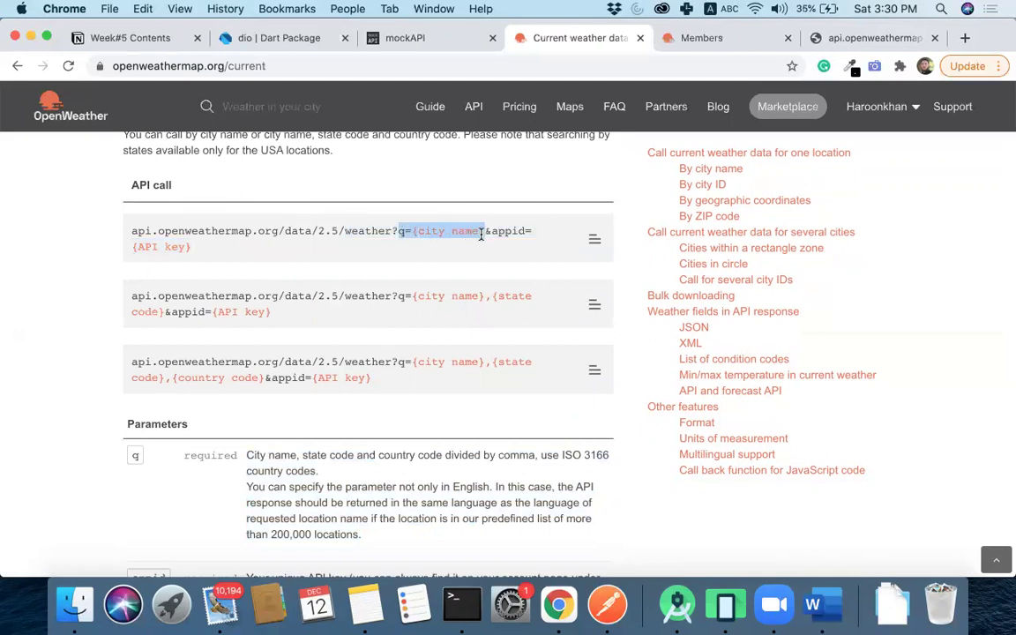
{"action": "left_click", "coordinate": [395, 233]}
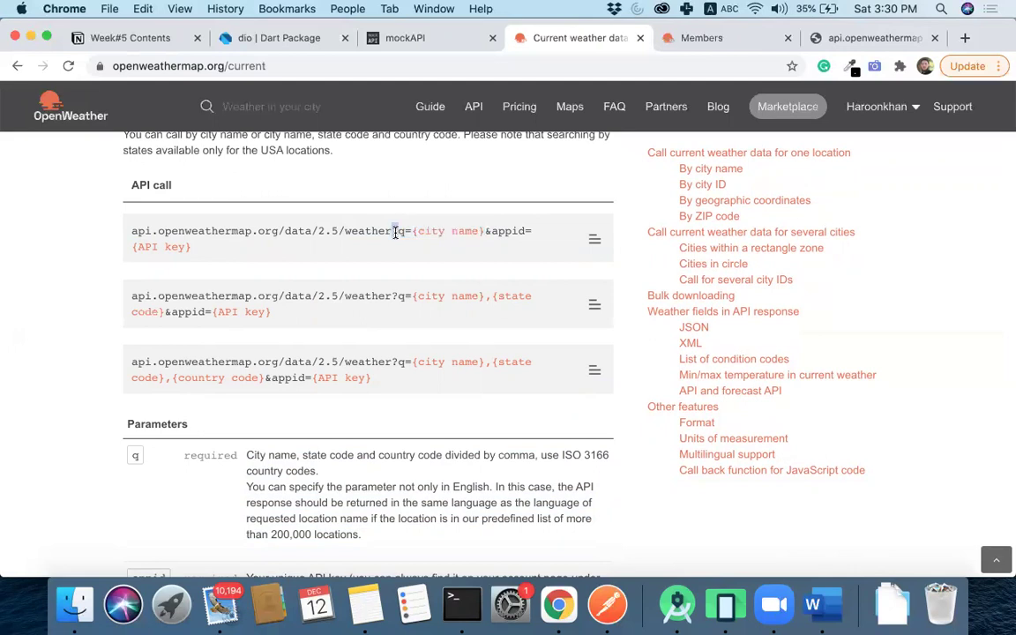
{"action": "left_click_drag", "start_coordinate": [399, 231], "coordinate": [482, 232]}
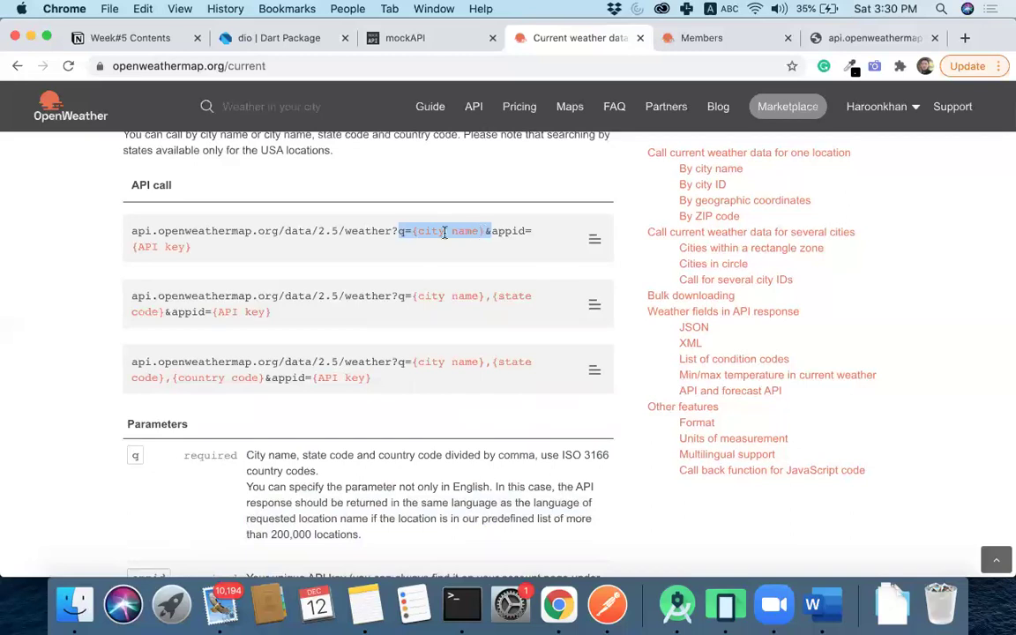
{"action": "double_click", "coordinate": [507, 231]}
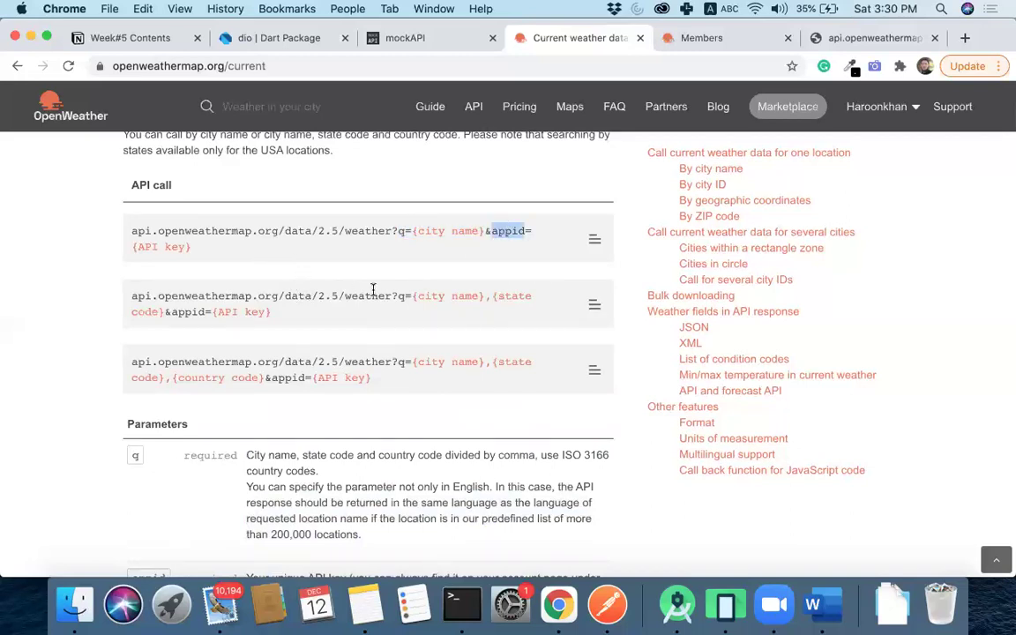
Select the whole first API call line, then view Peshawar's JSON weather response page
{"action": "scroll", "coordinate": [373, 289], "scroll_direction": "down", "scroll_amount": 2}
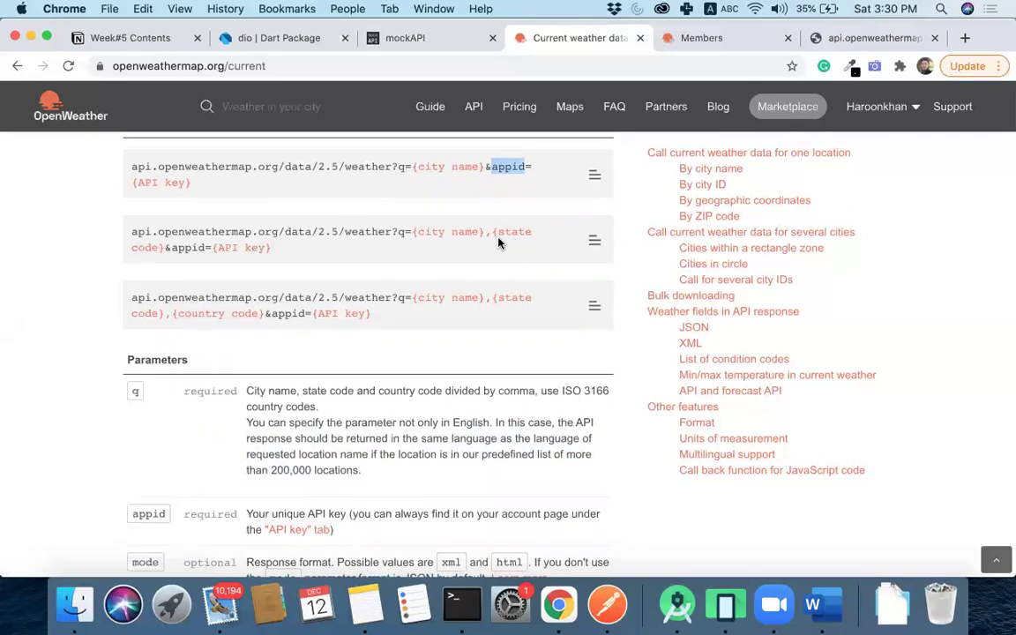
{"action": "left_click_drag", "start_coordinate": [418, 165], "coordinate": [491, 166]}
{"action": "left_click", "coordinate": [465, 166]}
{"action": "scroll", "coordinate": [441, 203], "scroll_direction": "down", "scroll_amount": 5}
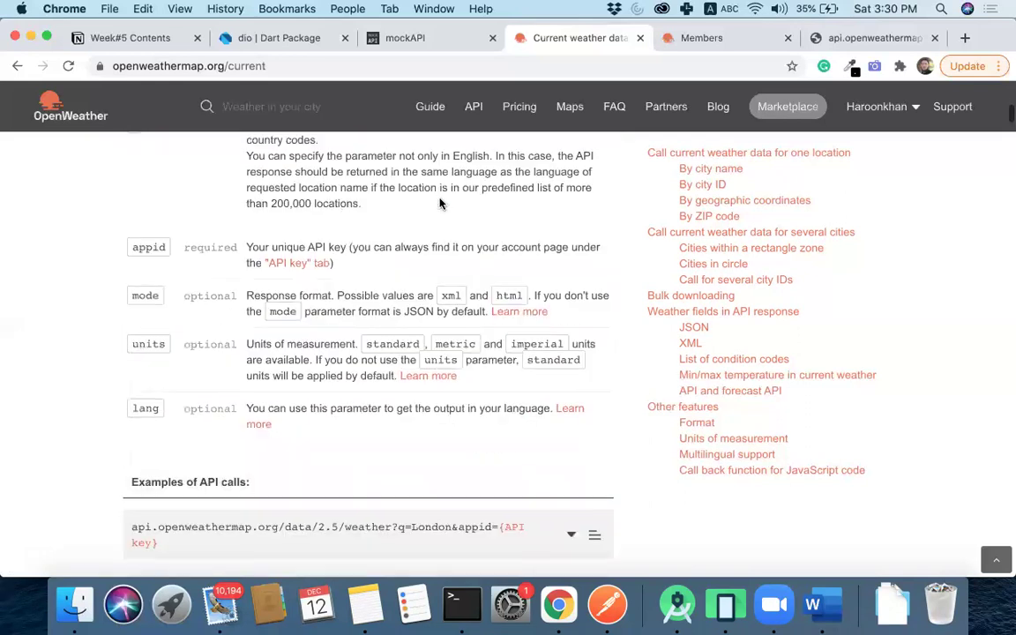
{"action": "scroll", "coordinate": [324, 263], "scroll_direction": "down", "scroll_amount": 2}
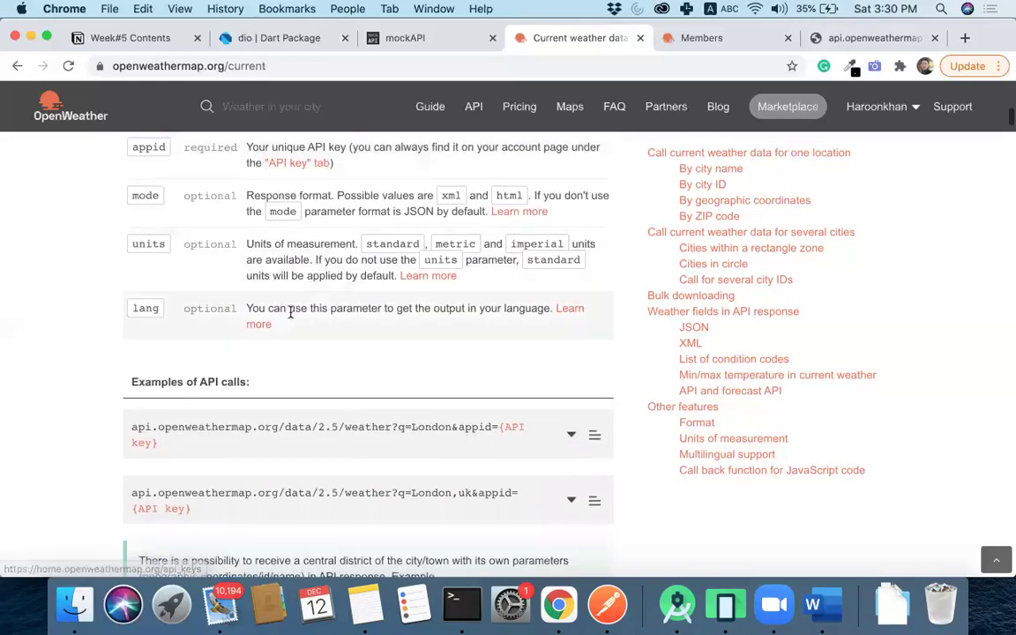
{"action": "scroll", "coordinate": [290, 312], "scroll_direction": "down", "scroll_amount": 4}
{"action": "scroll", "coordinate": [342, 269], "scroll_direction": "down", "scroll_amount": 7}
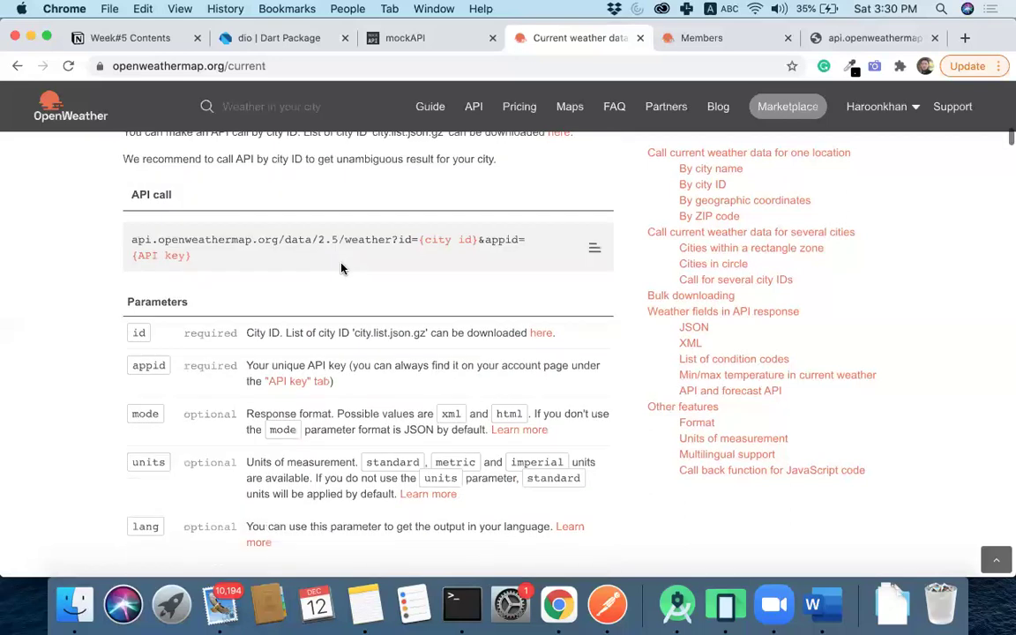
{"action": "scroll", "coordinate": [343, 269], "scroll_direction": "up", "scroll_amount": 15}
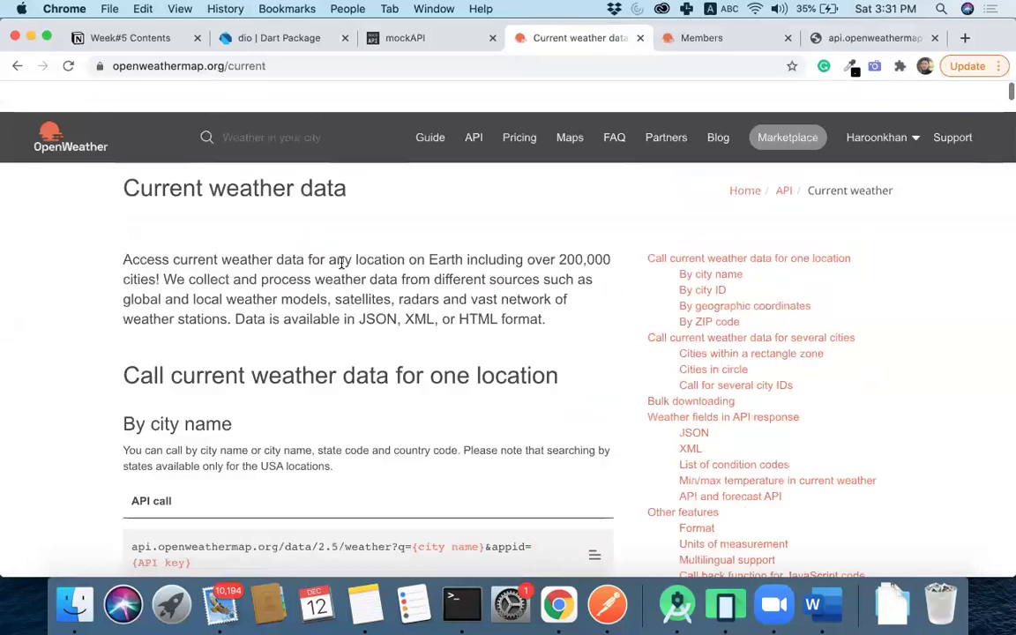
{"action": "scroll", "coordinate": [342, 263], "scroll_direction": "down", "scroll_amount": 4}
{"action": "scroll", "coordinate": [256, 346], "scroll_direction": "down", "scroll_amount": 1}
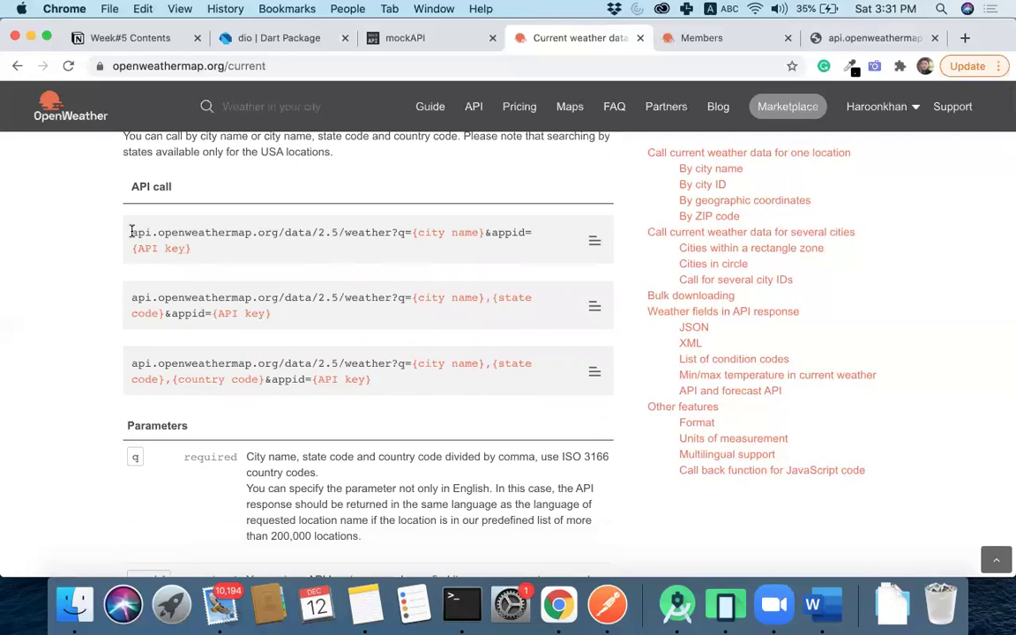
{"action": "left_click_drag", "start_coordinate": [131, 231], "coordinate": [242, 265]}
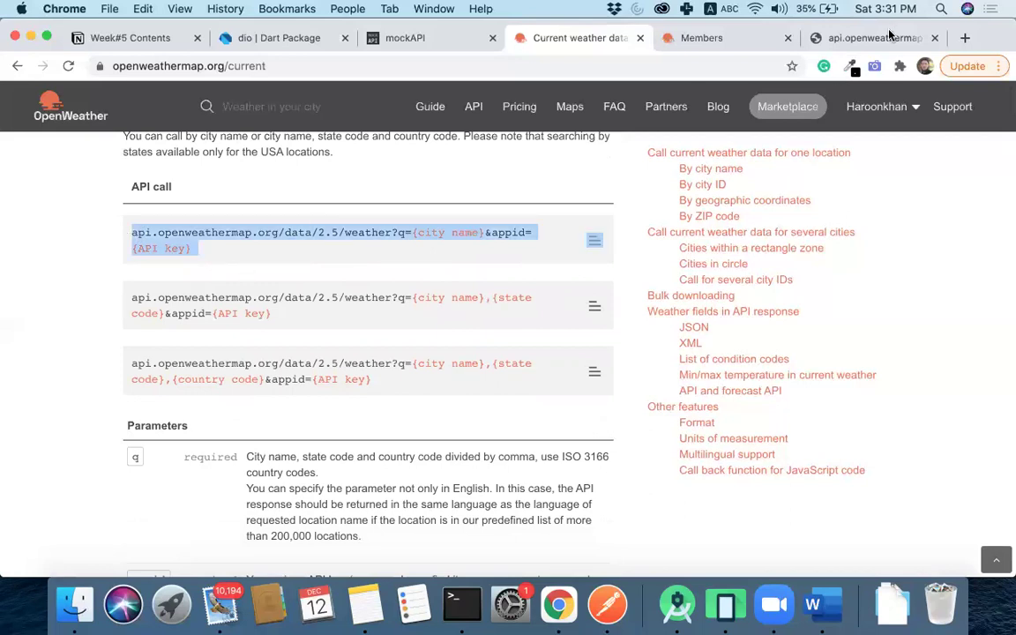
{"action": "left_click", "coordinate": [891, 37]}
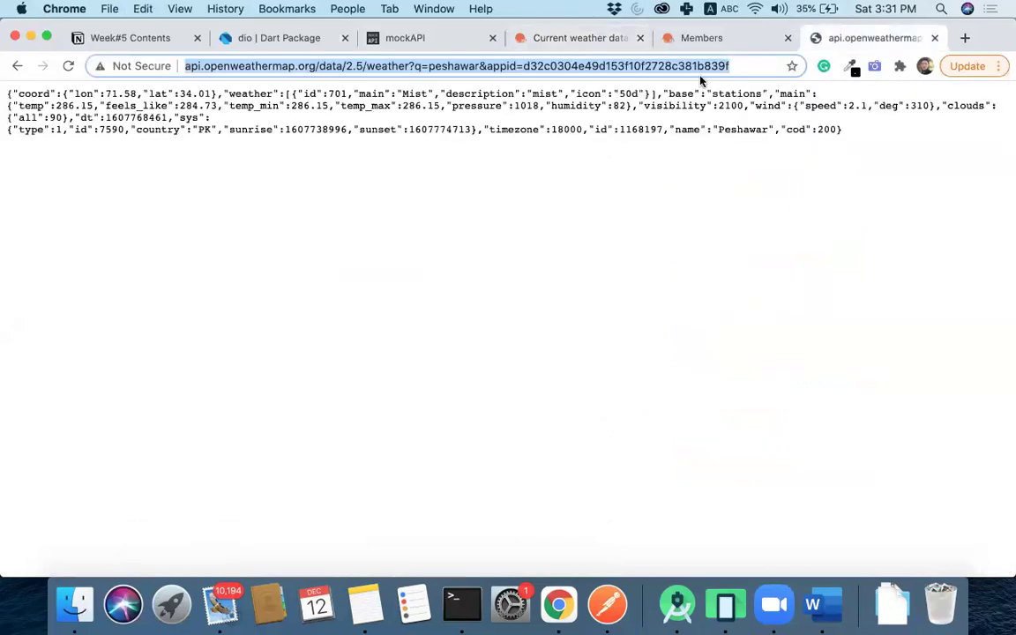
Paste the weather API URL into Postman, replace peshawar with london, and send the GET request
{"action": "left_click", "coordinate": [607, 605]}
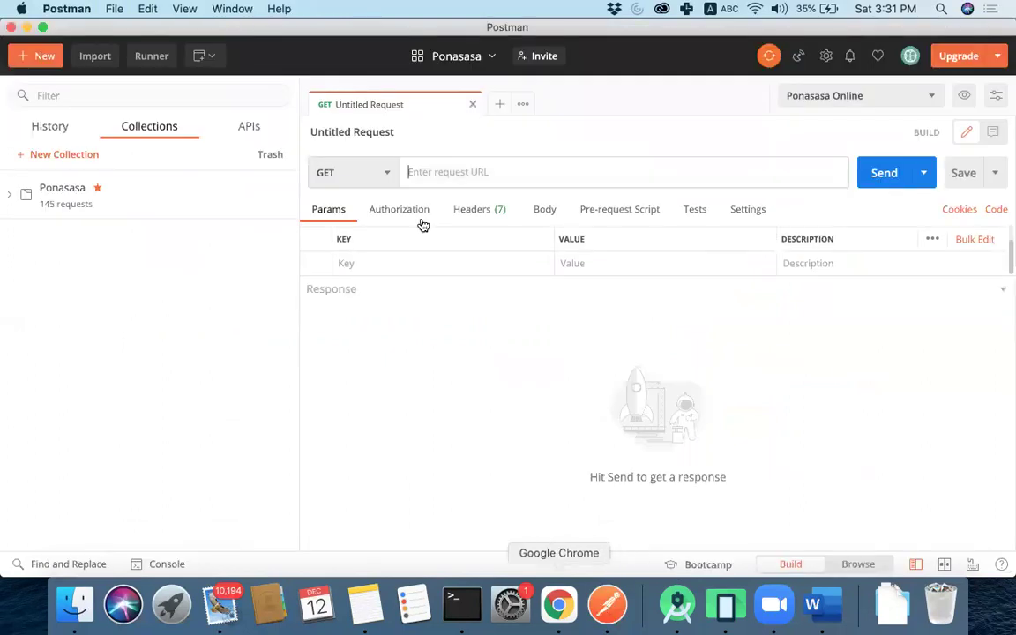
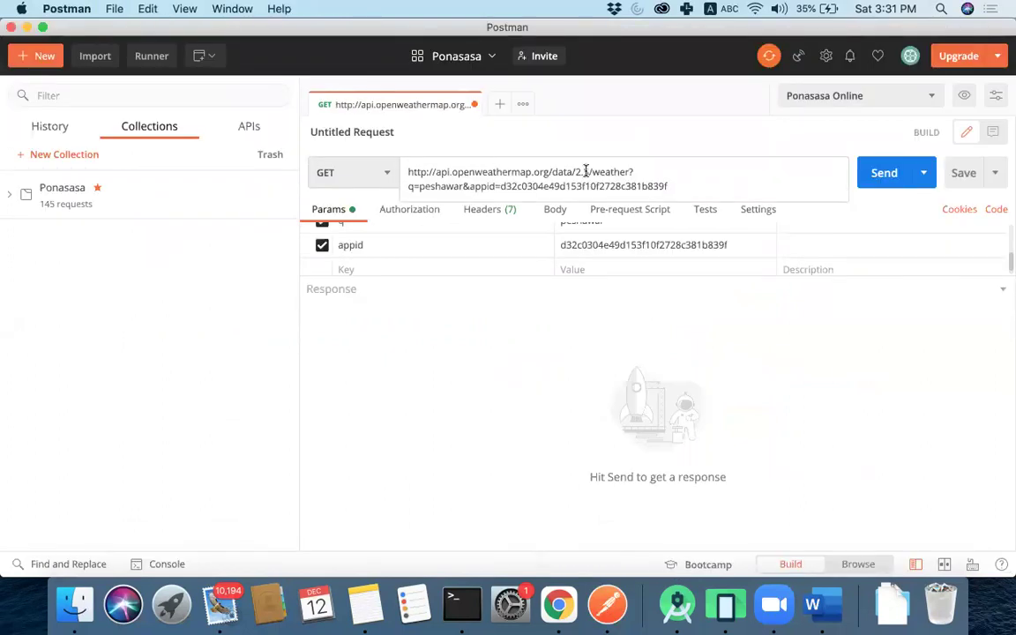
{"action": "double_click", "coordinate": [437, 187]}
{"action": "type", "text": "lond"}
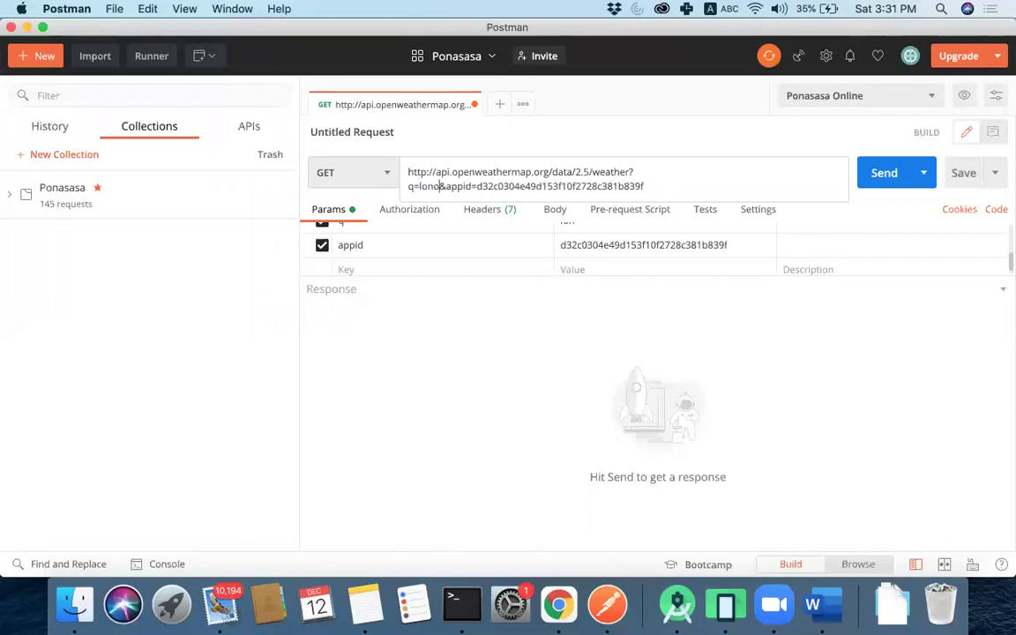
{"action": "type", "text": "on"}
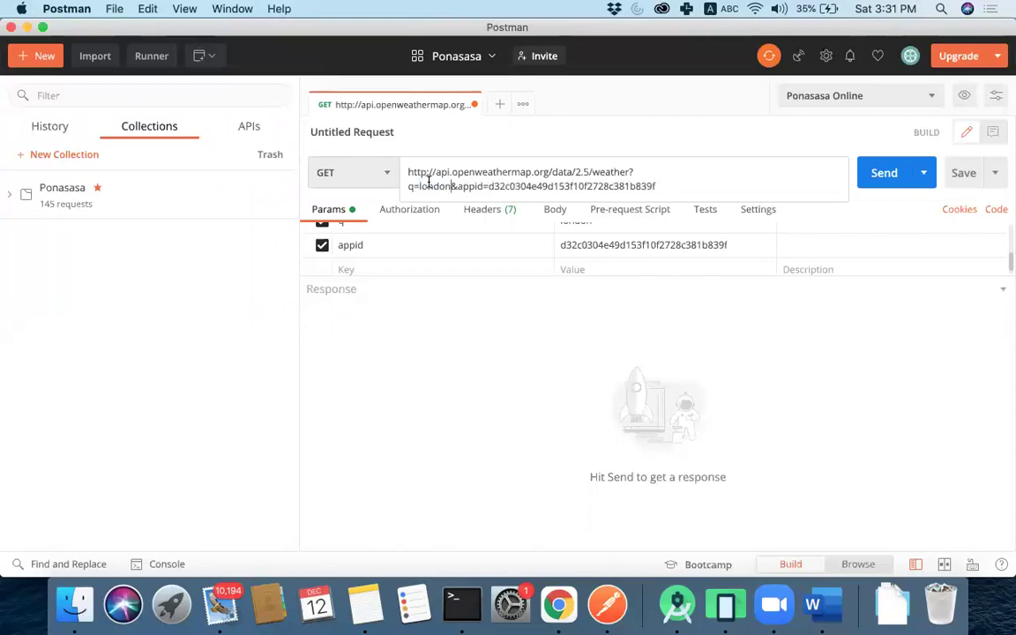
{"action": "double_click", "coordinate": [433, 185]}
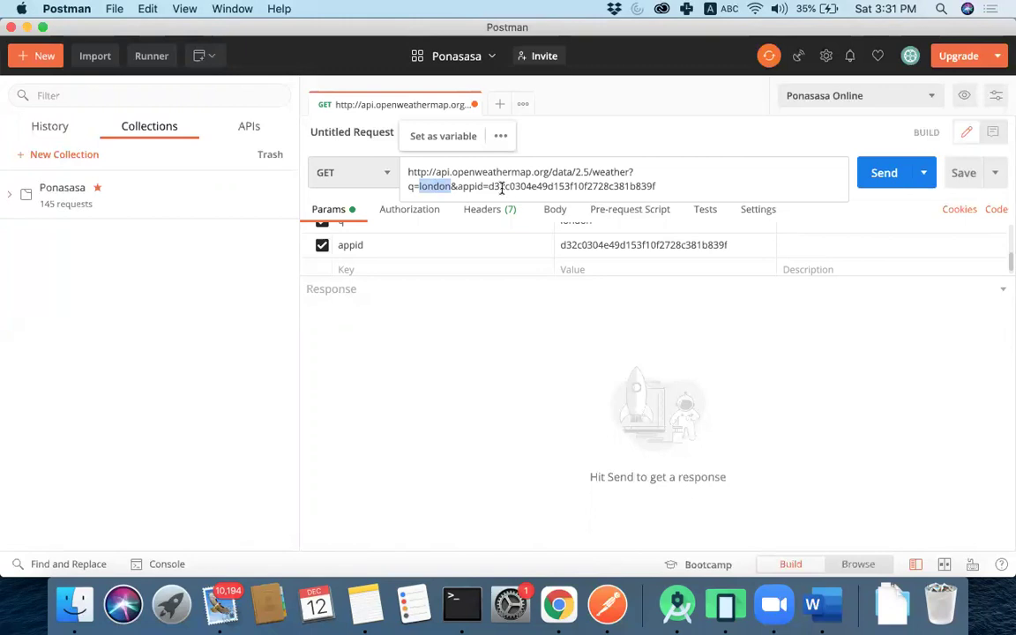
{"action": "double_click", "coordinate": [560, 187]}
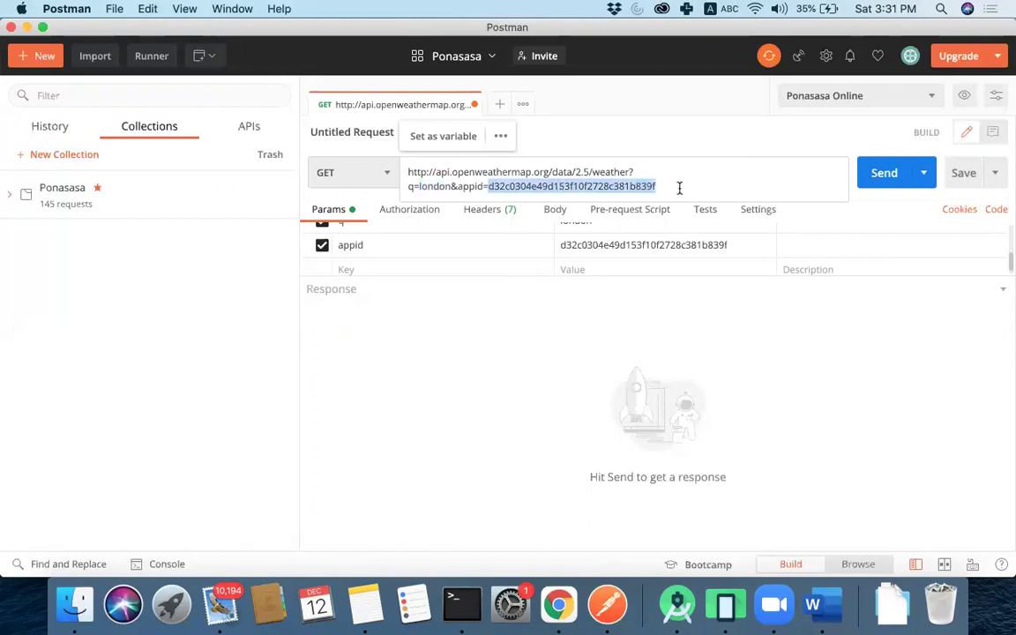
{"action": "left_click", "coordinate": [875, 174]}
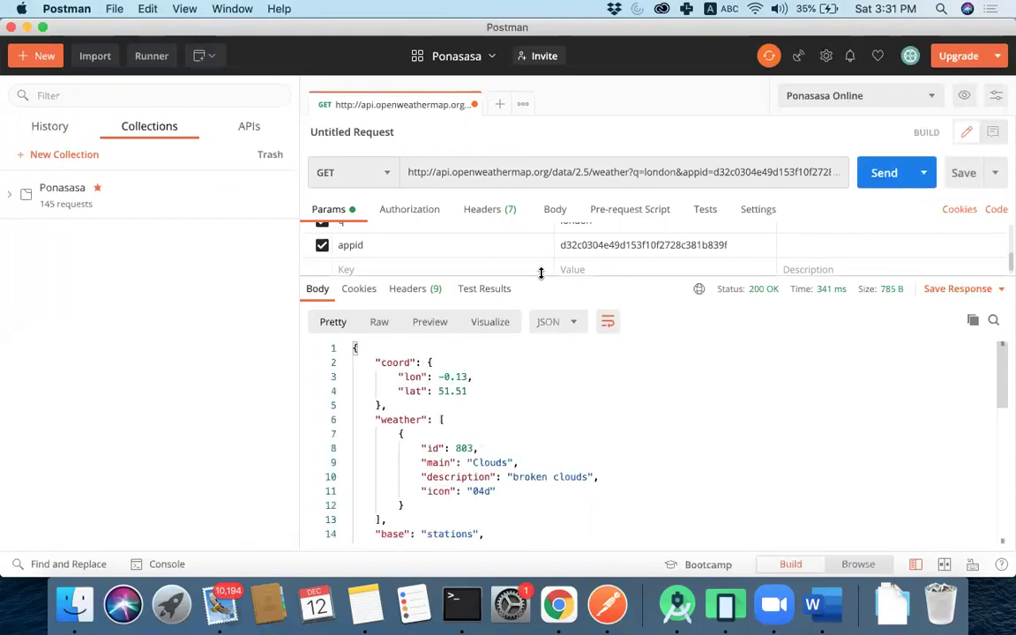
{"action": "scroll", "coordinate": [465, 354], "scroll_direction": "down", "scroll_amount": 3}
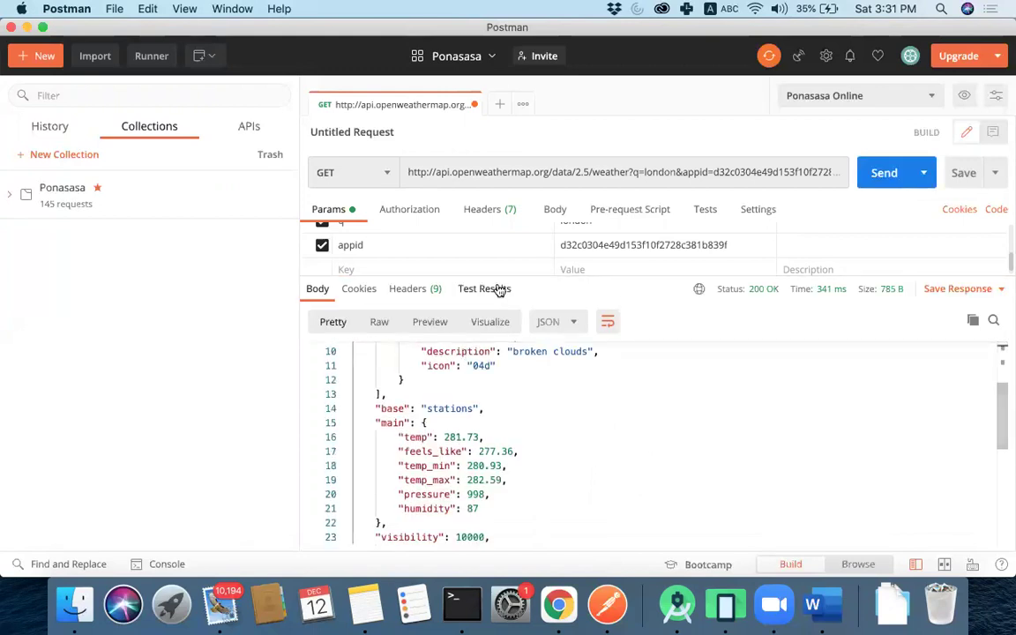
{"action": "left_click_drag", "start_coordinate": [503, 274], "coordinate": [520, 143]}
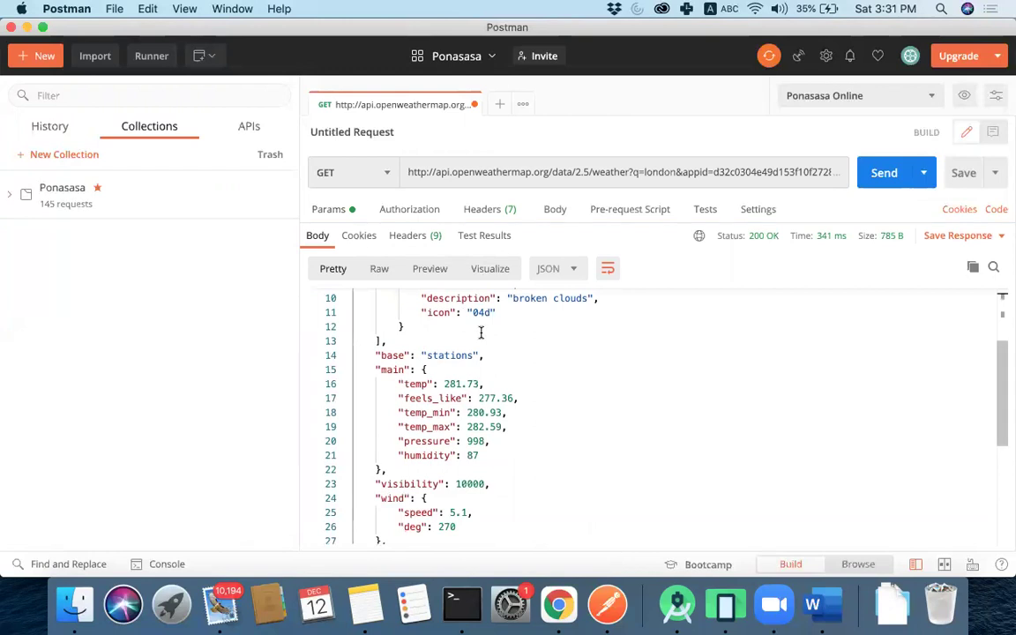
{"action": "scroll", "coordinate": [478, 331], "scroll_direction": "up", "scroll_amount": 3}
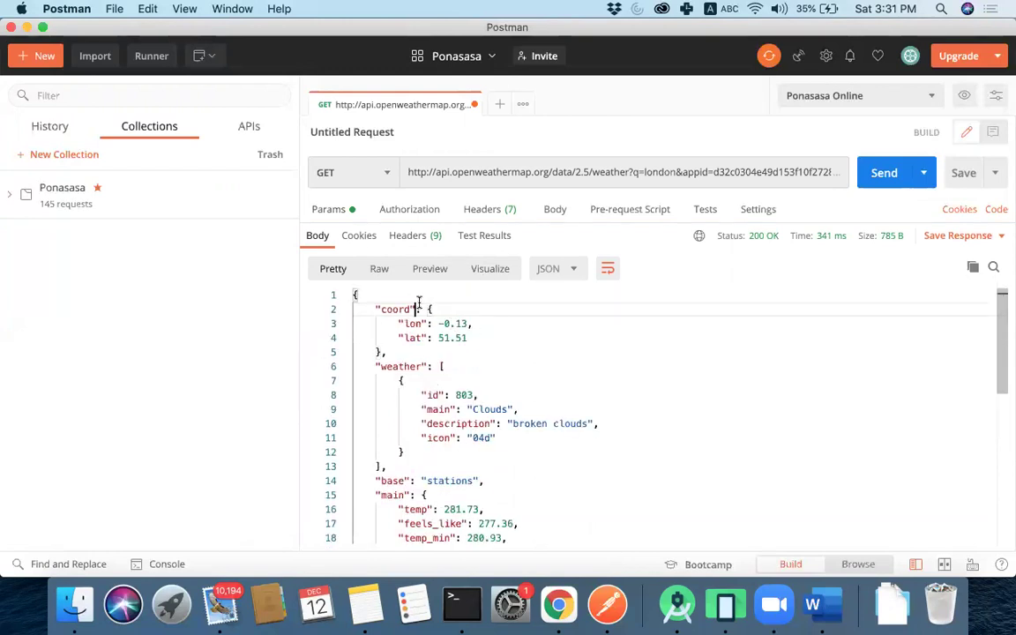
{"action": "scroll", "coordinate": [476, 304], "scroll_direction": "down", "scroll_amount": 1}
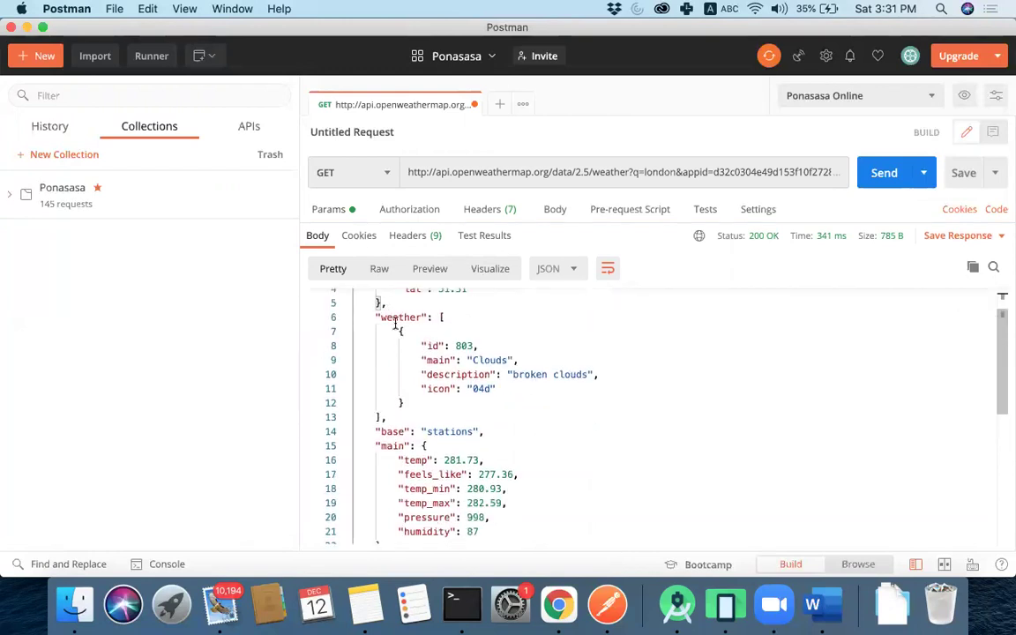
{"action": "scroll", "coordinate": [454, 306], "scroll_direction": "up", "scroll_amount": 1}
{"action": "left_click_drag", "start_coordinate": [399, 323], "coordinate": [489, 338]}
{"action": "left_click", "coordinate": [489, 338]}
{"action": "scroll", "coordinate": [490, 338], "scroll_direction": "down", "scroll_amount": 1}
{"action": "scroll", "coordinate": [469, 347], "scroll_direction": "down", "scroll_amount": 1}
{"action": "left_click", "coordinate": [452, 350]}
{"action": "left_click_drag", "start_coordinate": [426, 376], "coordinate": [512, 376]}
{"action": "left_click", "coordinate": [522, 375]}
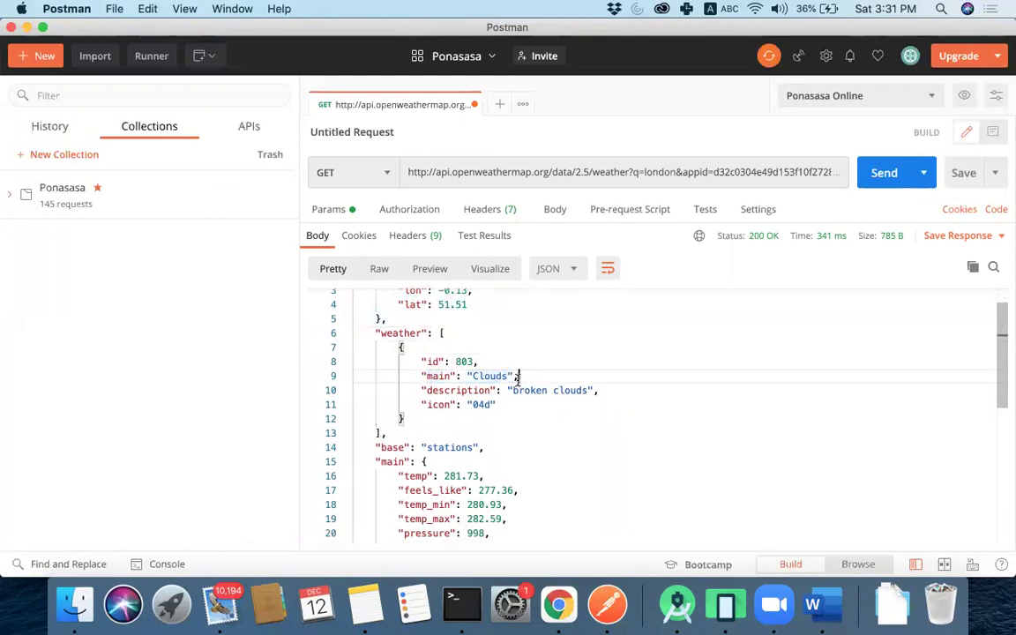
{"action": "left_click_drag", "start_coordinate": [421, 389], "coordinate": [614, 387]}
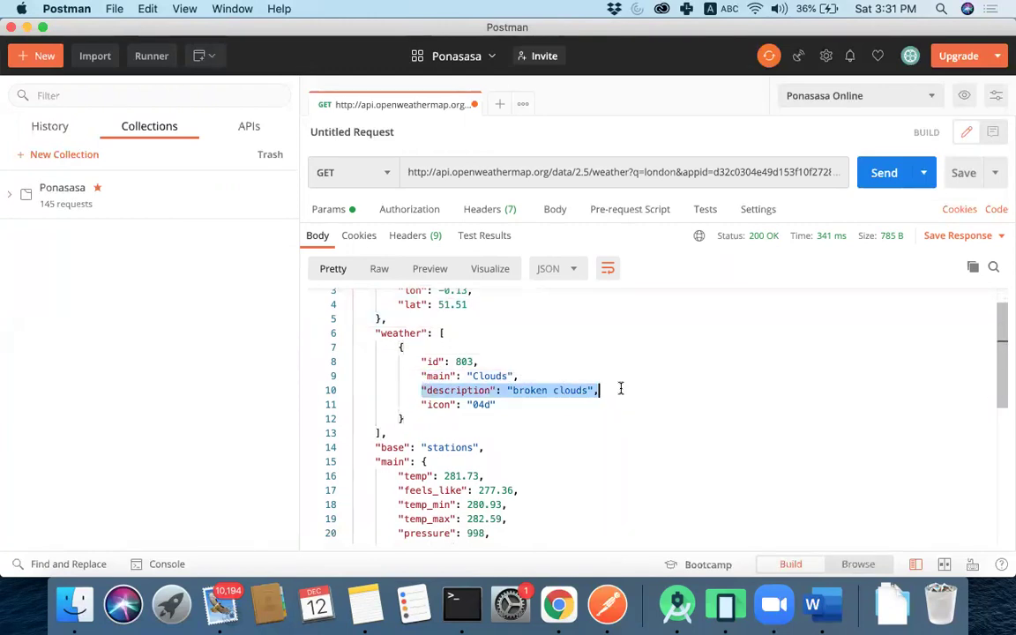
{"action": "left_click", "coordinate": [432, 414]}
{"action": "left_click_drag", "start_coordinate": [422, 404], "coordinate": [528, 404]}
{"action": "scroll", "coordinate": [529, 404], "scroll_direction": "down", "scroll_amount": 3}
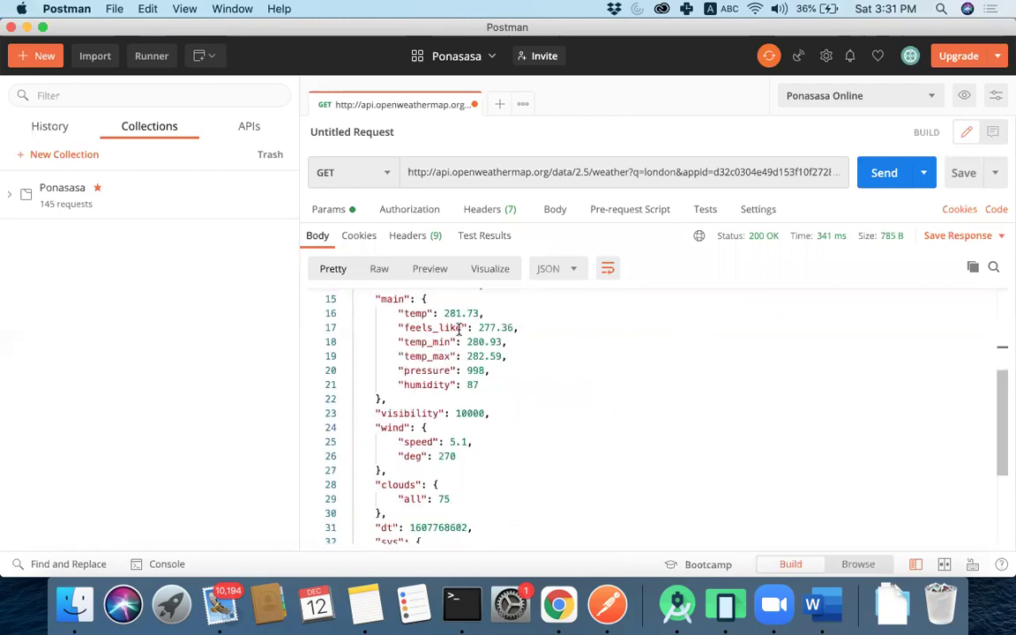
{"action": "scroll", "coordinate": [461, 329], "scroll_direction": "up", "scroll_amount": 1}
{"action": "left_click", "coordinate": [432, 363]}
{"action": "scroll", "coordinate": [433, 363], "scroll_direction": "down", "scroll_amount": 1}
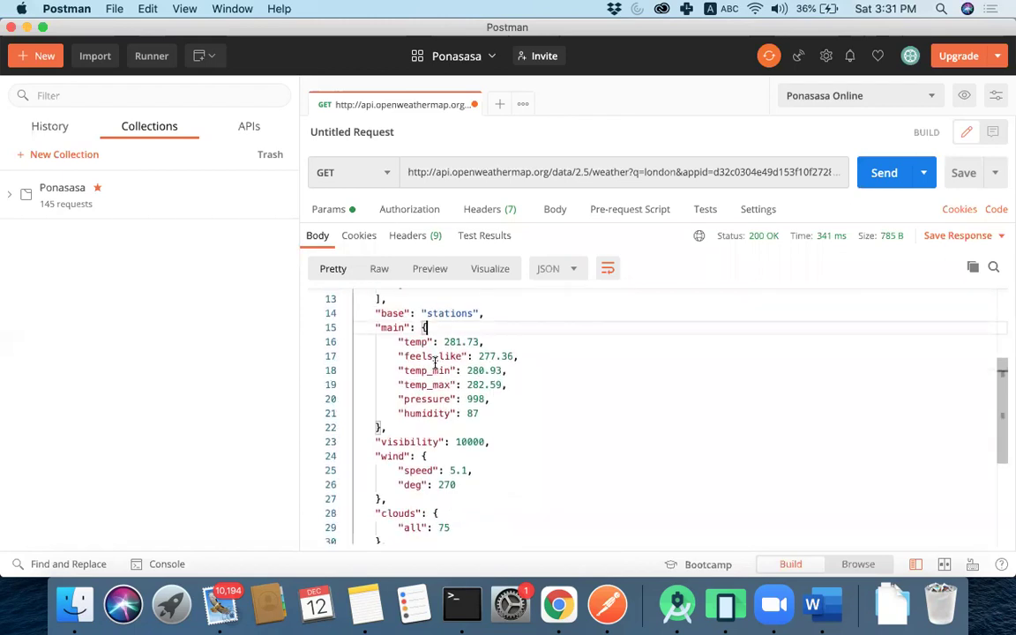
{"action": "left_click", "coordinate": [398, 342]}
{"action": "left_click", "coordinate": [536, 345]}
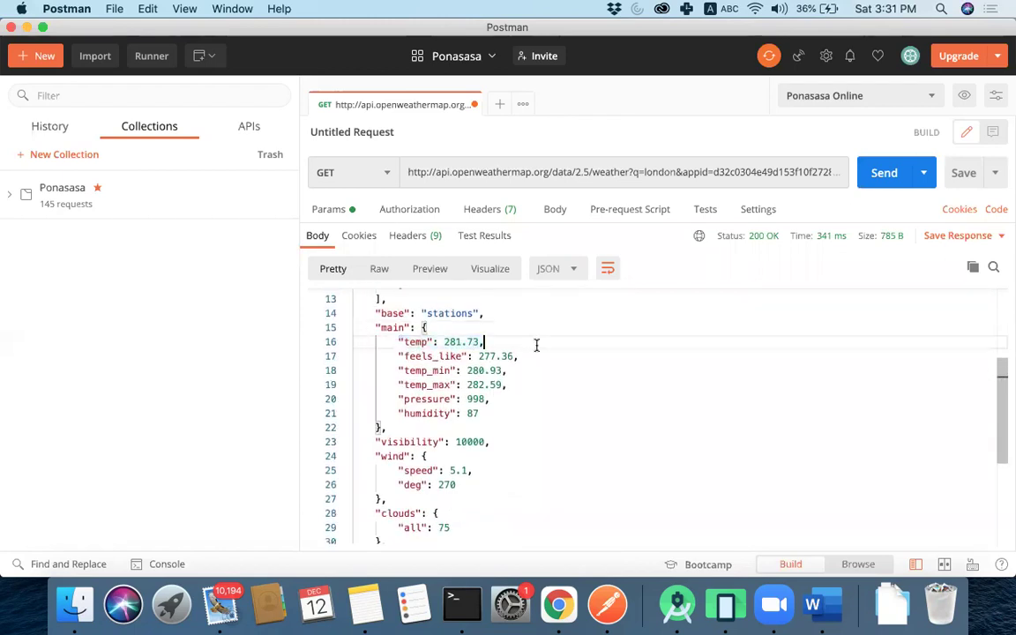
{"action": "left_click_drag", "start_coordinate": [404, 355], "coordinate": [551, 356]}
{"action": "left_click", "coordinate": [404, 370]}
{"action": "key", "text": "shift+End"}
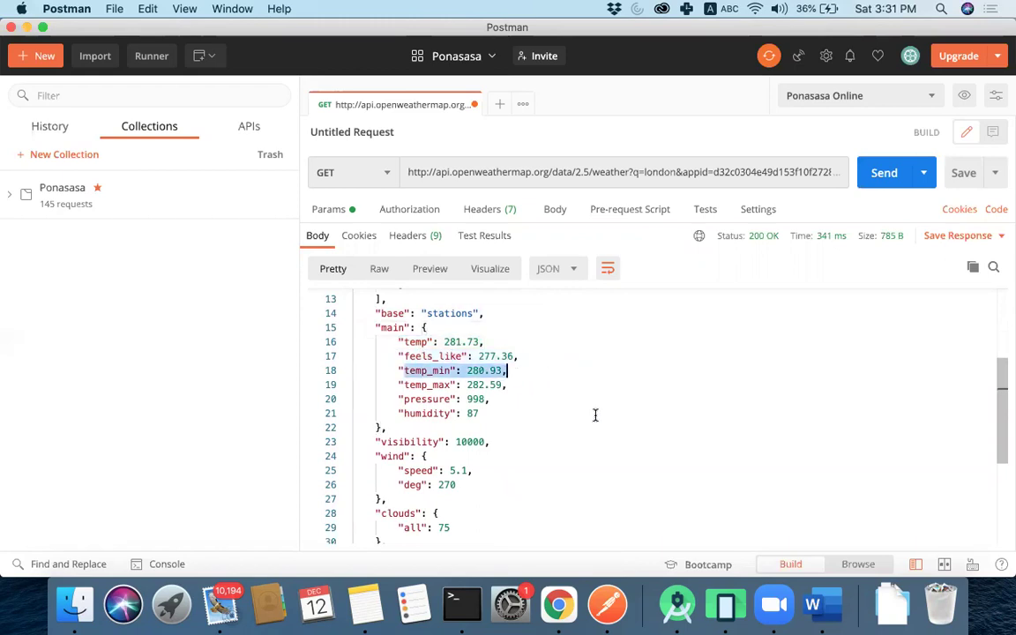
{"action": "left_click_drag", "start_coordinate": [395, 399], "coordinate": [481, 413]}
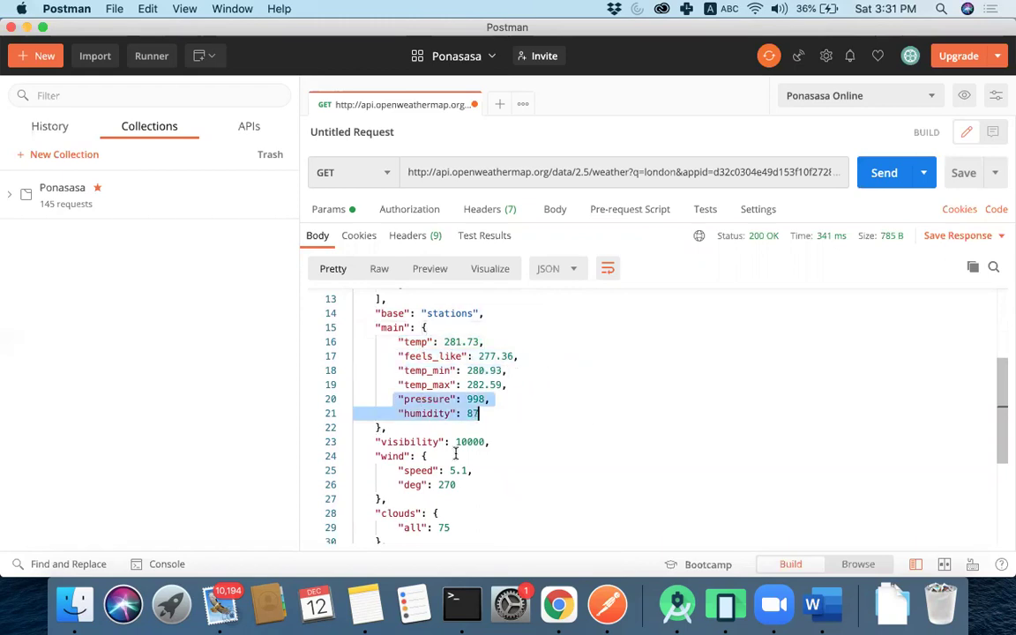
{"action": "scroll", "coordinate": [458, 453], "scroll_direction": "down", "scroll_amount": 3}
{"action": "left_click", "coordinate": [450, 368]}
{"action": "scroll", "coordinate": [451, 368], "scroll_direction": "up", "scroll_amount": 6}
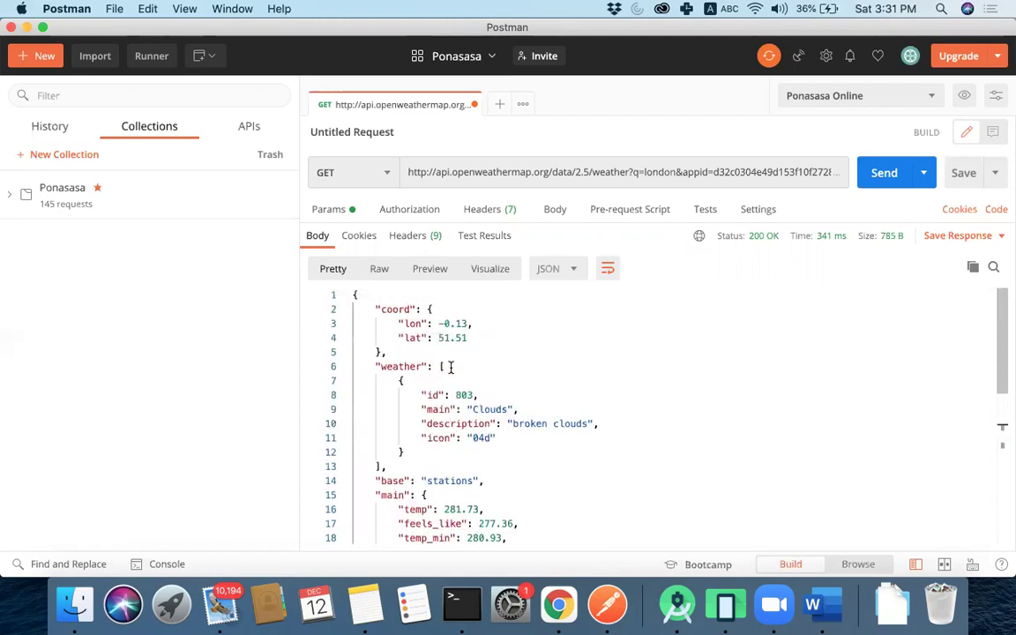
{"action": "left_click", "coordinate": [458, 310]}
{"action": "left_click", "coordinate": [477, 353]}
{"action": "left_click", "coordinate": [465, 375]}
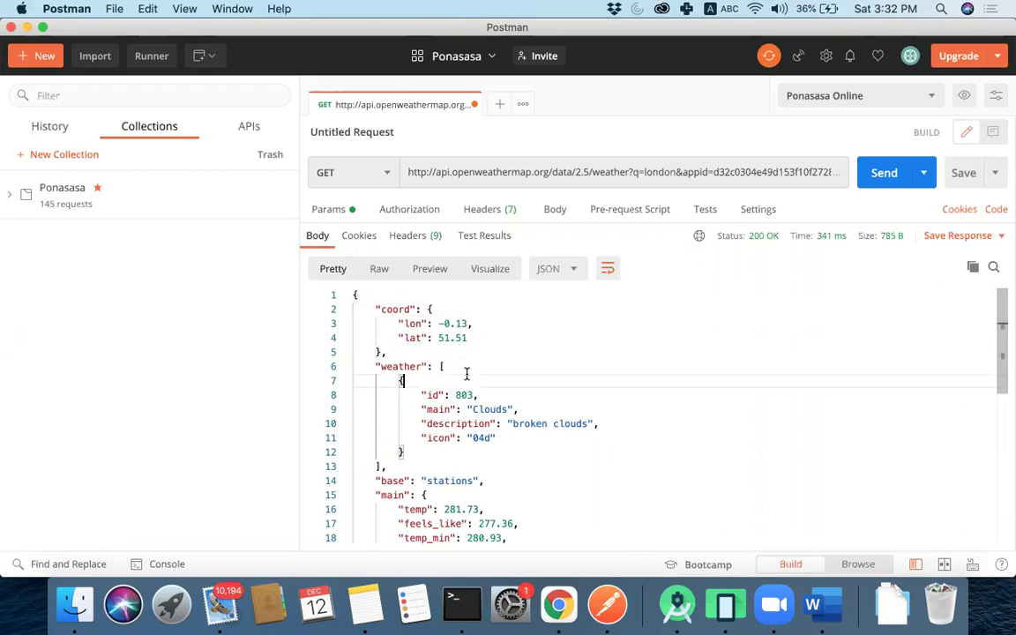
{"action": "scroll", "coordinate": [466, 375], "scroll_direction": "down", "scroll_amount": 10}
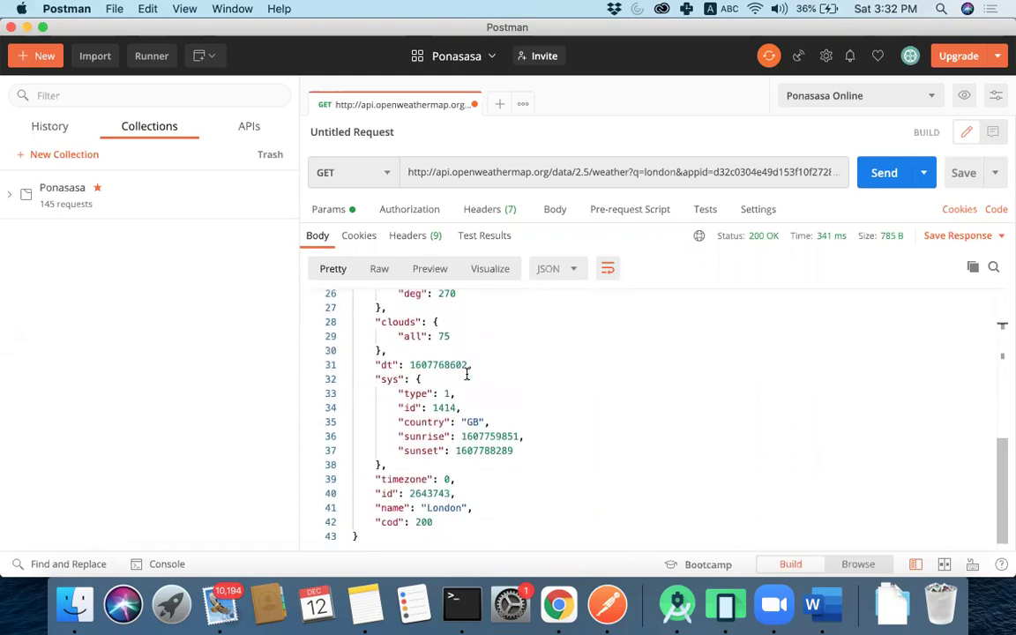
{"action": "scroll", "coordinate": [466, 375], "scroll_direction": "up", "scroll_amount": 10}
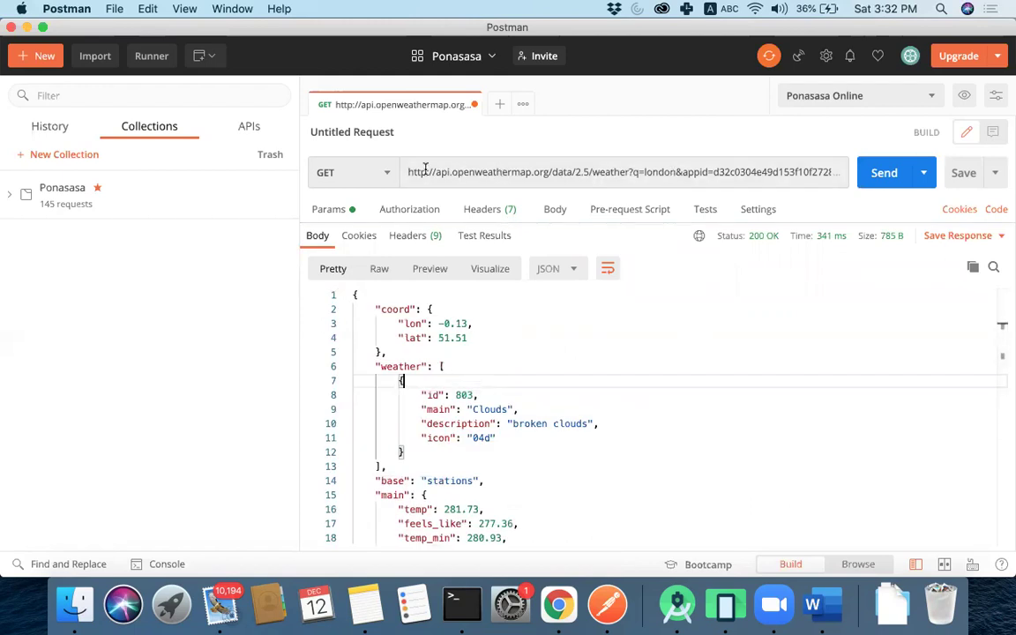
{"action": "left_click", "coordinate": [429, 308]}
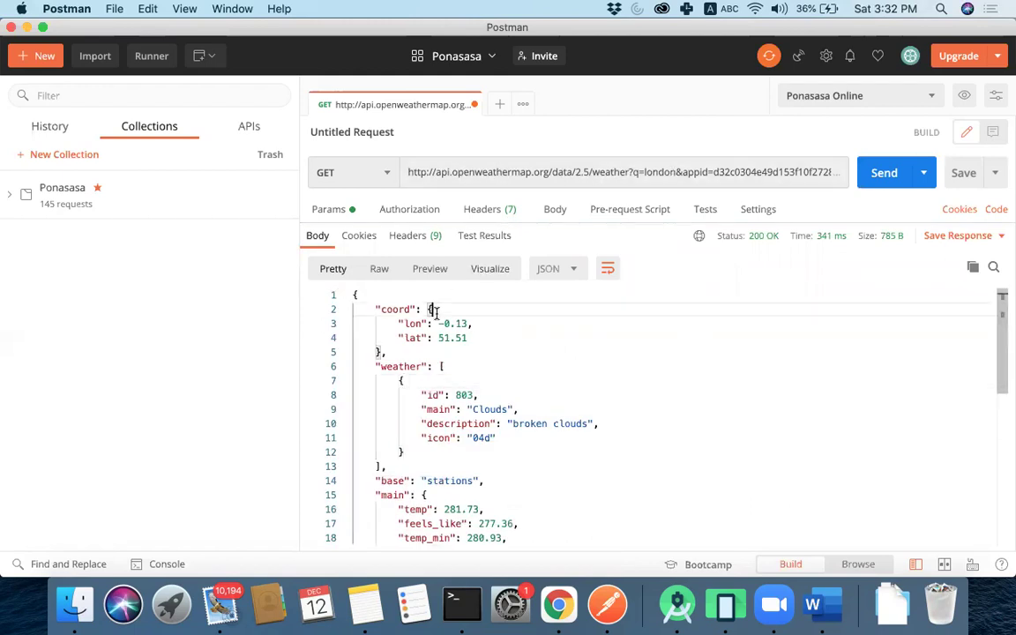
{"action": "left_click", "coordinate": [370, 295]}
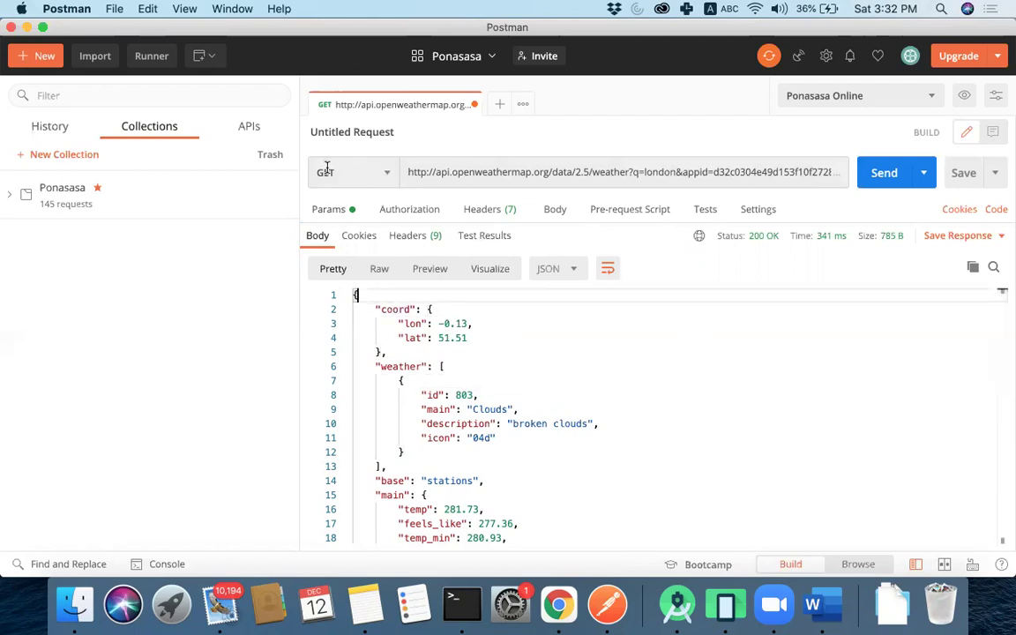
{"action": "left_click", "coordinate": [427, 176]}
{"action": "triple_click", "coordinate": [739, 172]}
{"action": "left_click", "coordinate": [689, 186]}
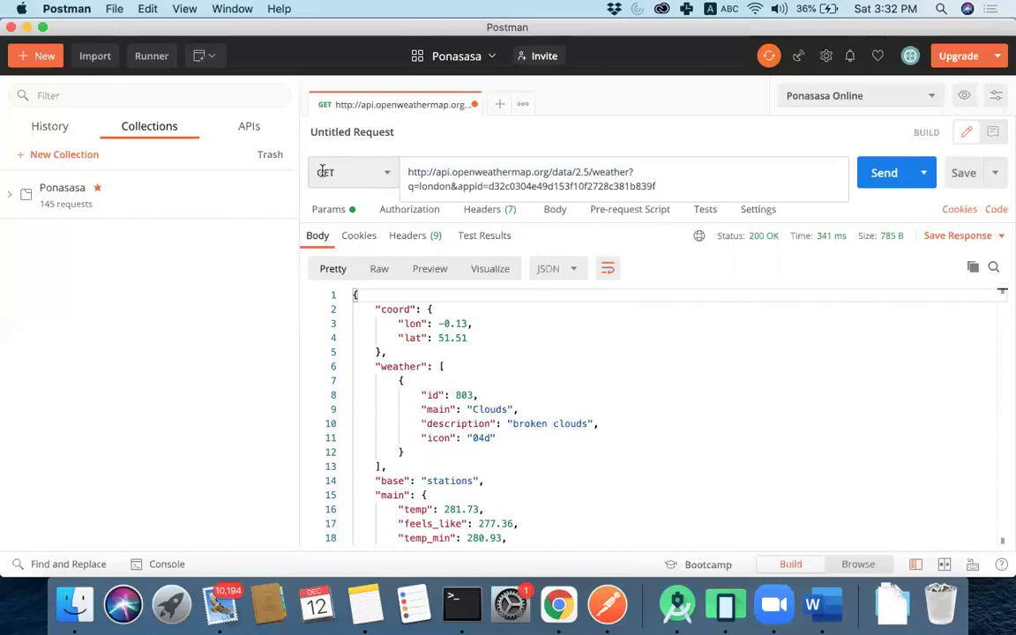
{"action": "left_click", "coordinate": [335, 172]}
{"action": "double_click", "coordinate": [594, 174]}
{"action": "left_click", "coordinate": [705, 186]}
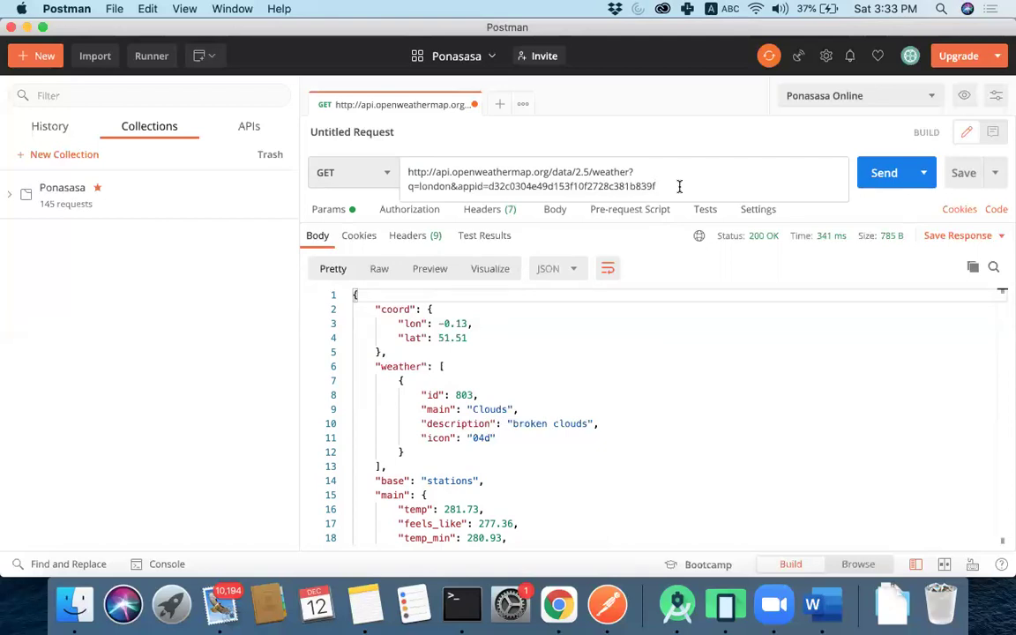
{"action": "double_click", "coordinate": [601, 186]}
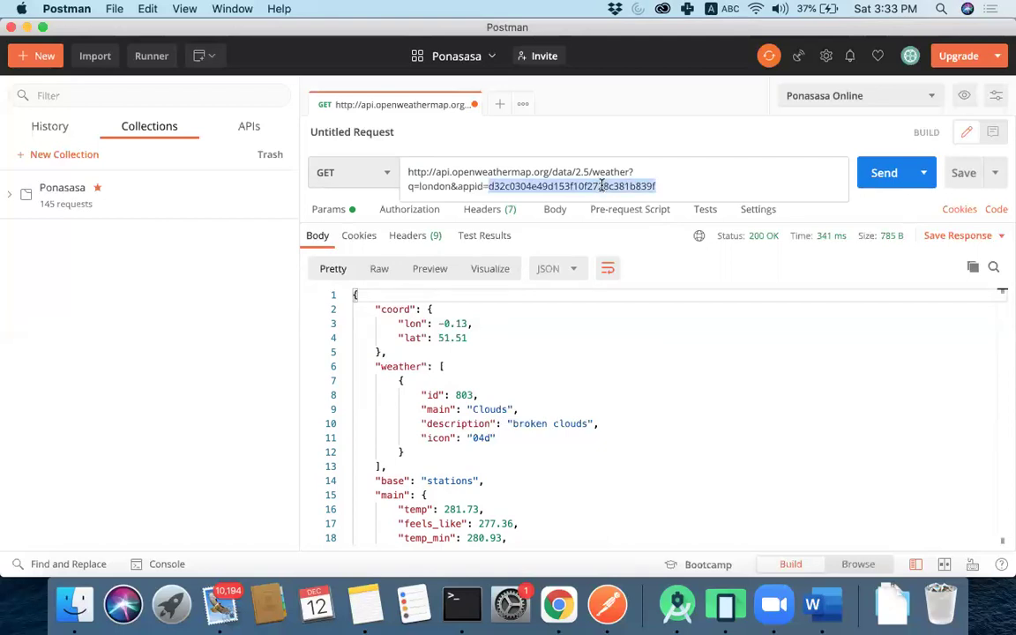
{"action": "left_click", "coordinate": [675, 187]}
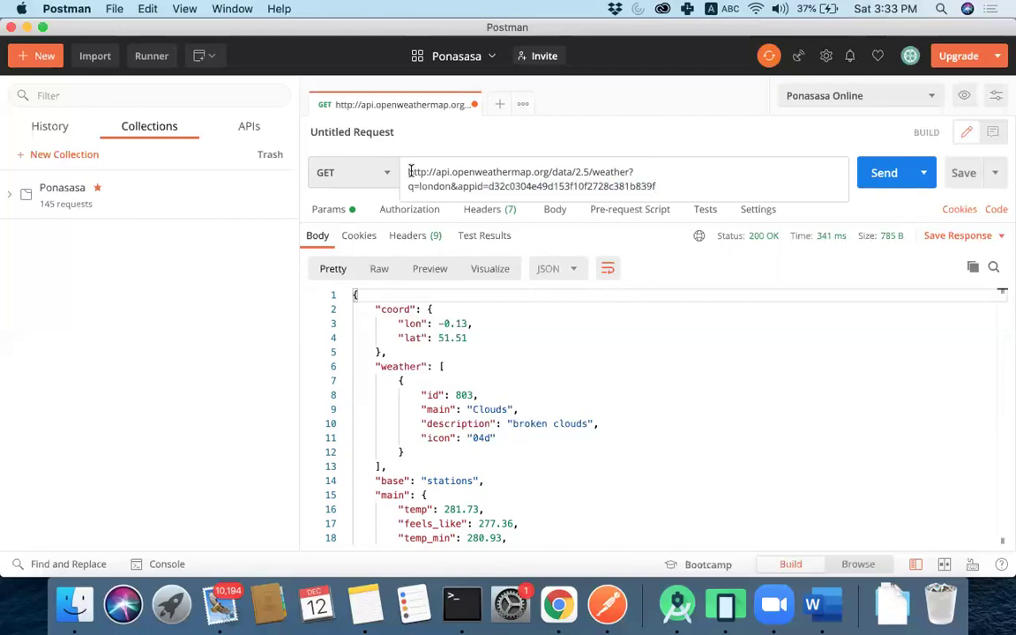
{"action": "key", "text": "super+a"}
{"action": "left_click", "coordinate": [658, 172]}
{"action": "left_click_drag", "start_coordinate": [673, 186], "coordinate": [408, 172]}
{"action": "double_click", "coordinate": [416, 172]}
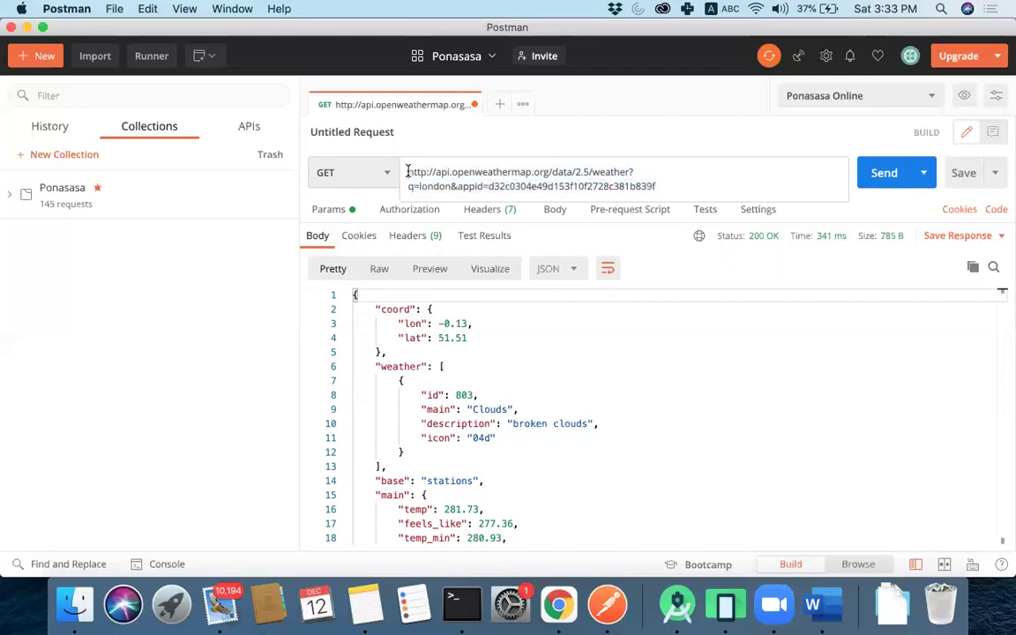
{"action": "triple_click", "coordinate": [557, 172]}
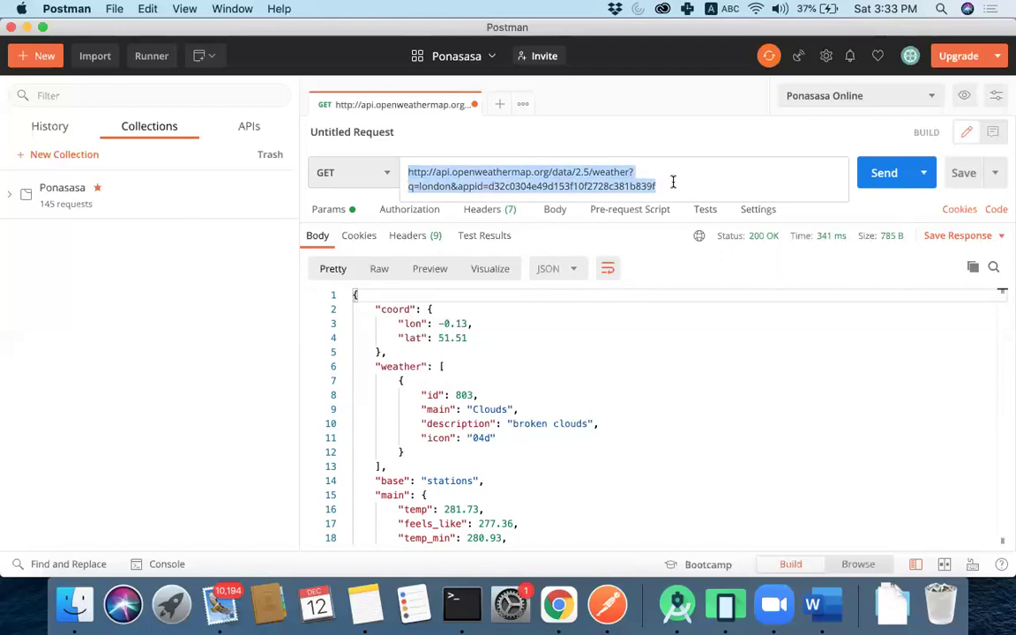
{"action": "left_click", "coordinate": [673, 181]}
{"action": "scroll", "coordinate": [475, 318], "scroll_direction": "down", "scroll_amount": 1}
{"action": "scroll", "coordinate": [475, 318], "scroll_direction": "up", "scroll_amount": 1}
{"action": "left_click", "coordinate": [464, 362]}
{"action": "scroll", "coordinate": [418, 313], "scroll_direction": "down", "scroll_amount": 2}
{"action": "left_click", "coordinate": [410, 317]}
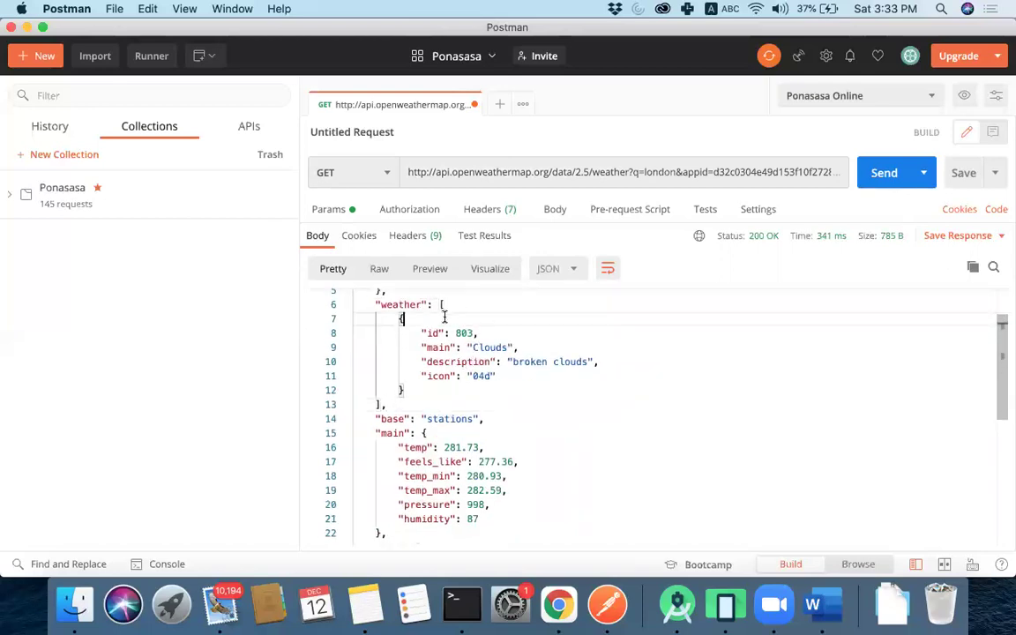
Bring up the flutter course batch_1 mockAPI page in Chrome and highlight its API endpoint URL
{"action": "left_click", "coordinate": [558, 605]}
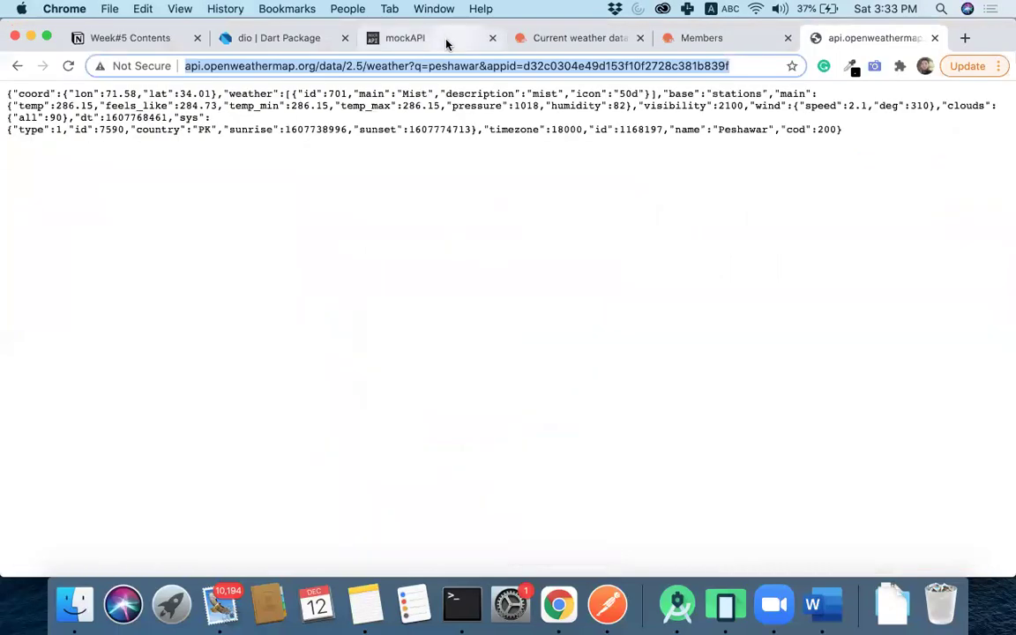
{"action": "left_click", "coordinate": [447, 42]}
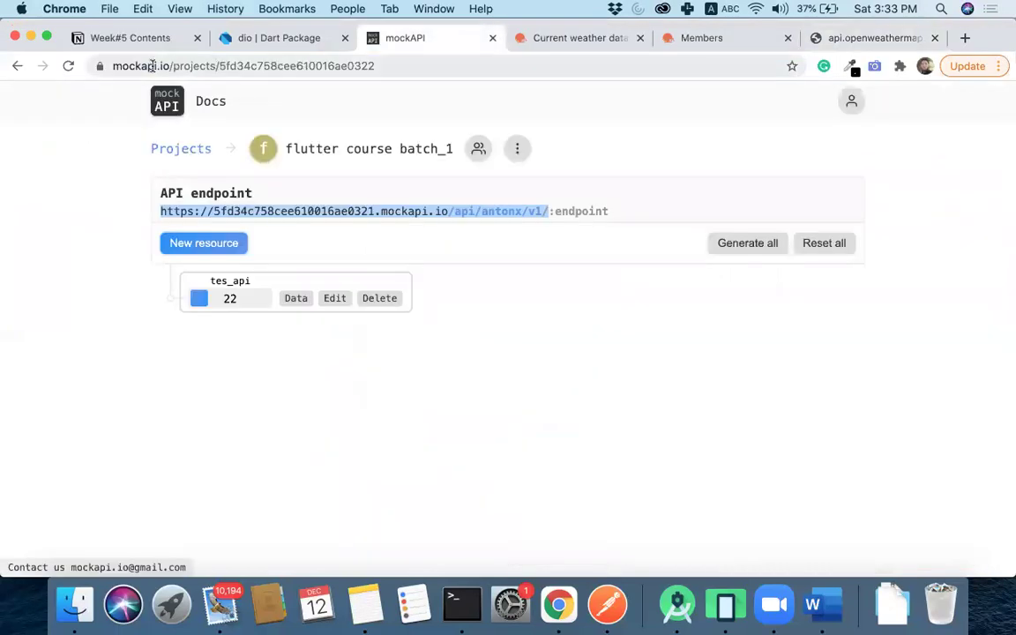
{"action": "left_click_drag", "start_coordinate": [114, 66], "coordinate": [167, 69]}
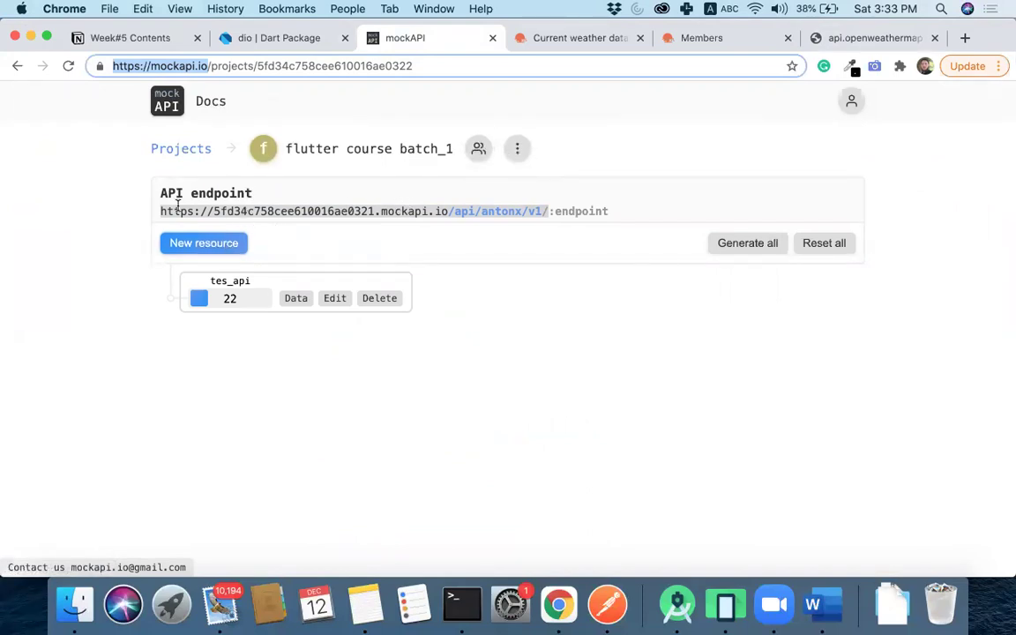
{"action": "left_click_drag", "start_coordinate": [167, 211], "coordinate": [653, 214]}
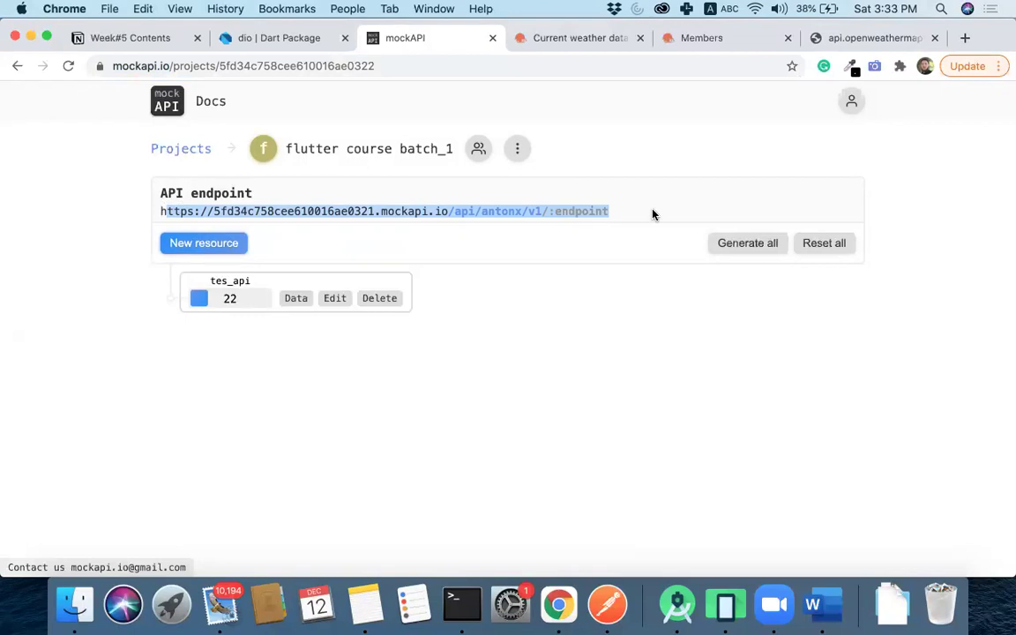
{"action": "left_click", "coordinate": [655, 211]}
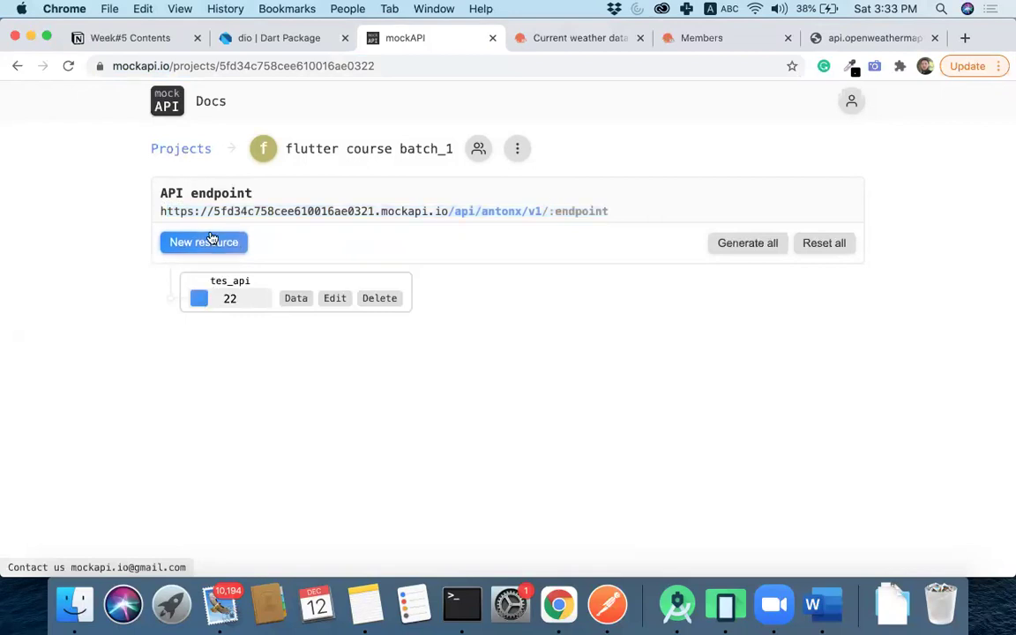
{"action": "left_click", "coordinate": [297, 299]}
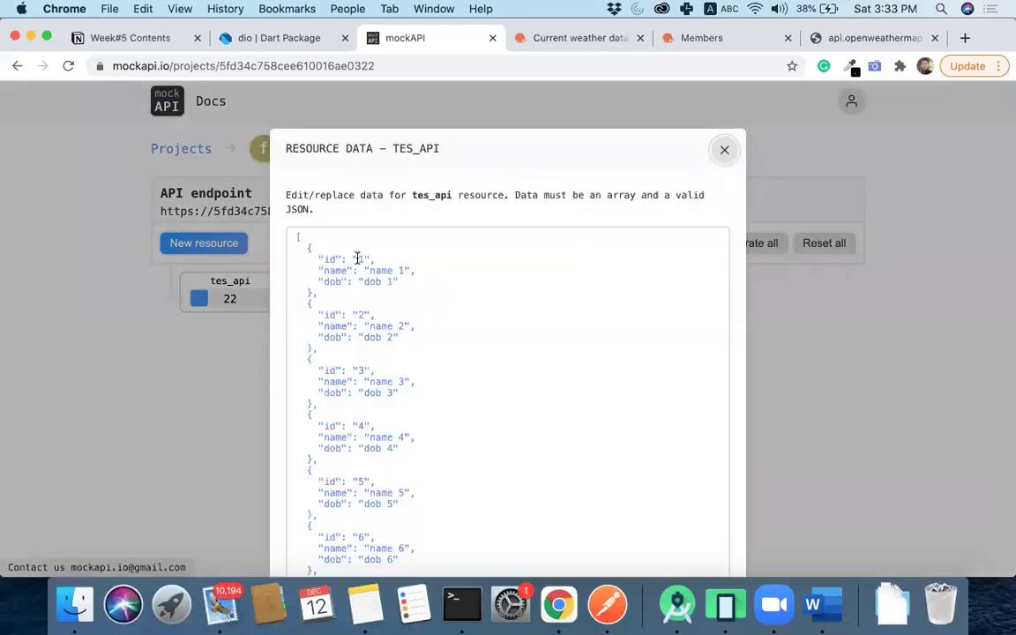
{"action": "scroll", "coordinate": [357, 259], "scroll_direction": "down", "scroll_amount": 15}
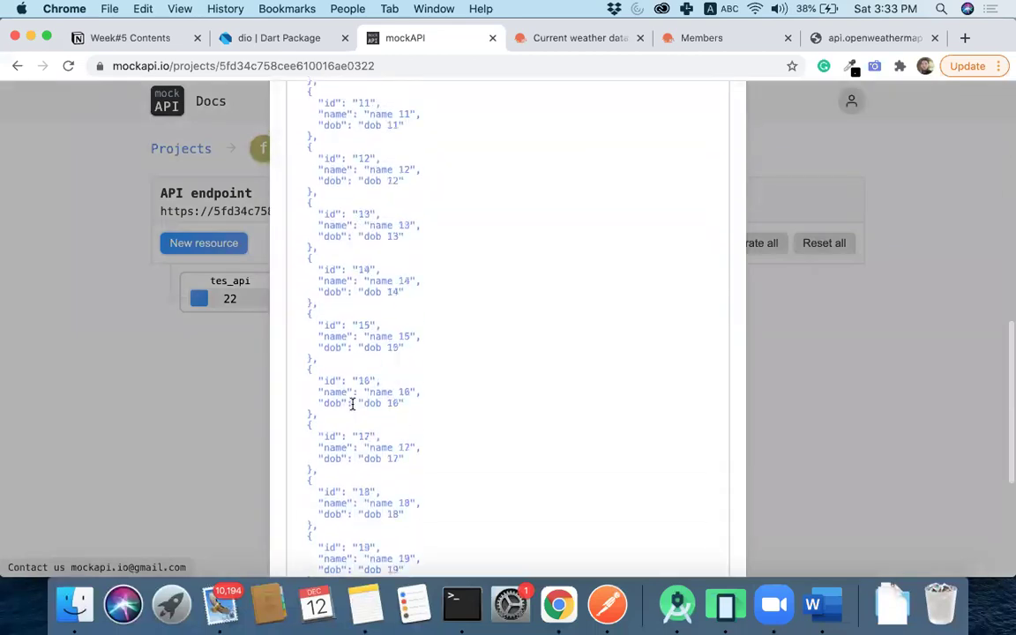
{"action": "left_click_drag", "start_coordinate": [313, 479], "coordinate": [348, 130]}
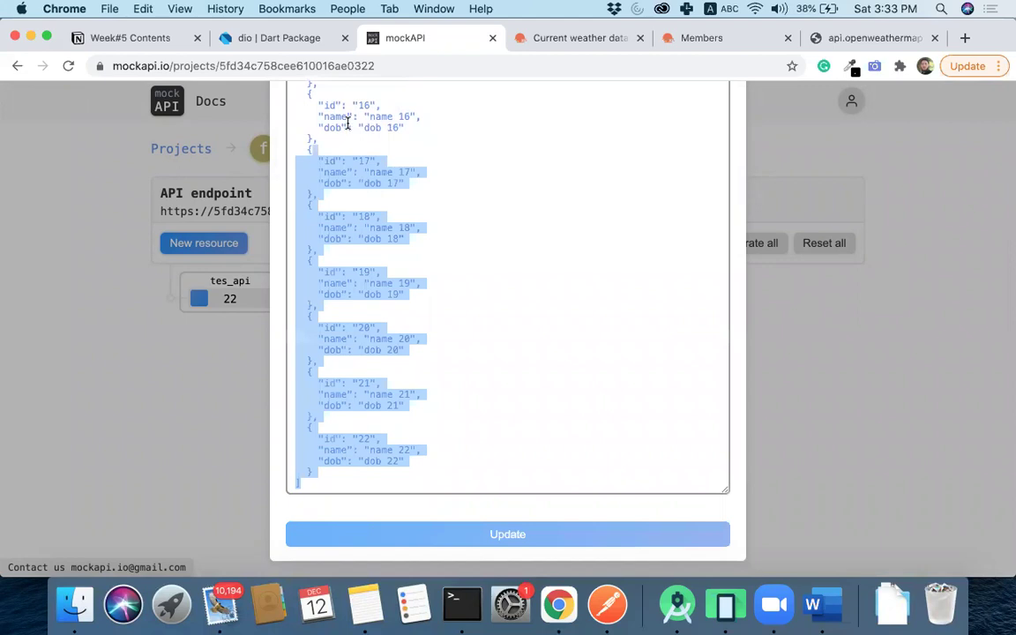
{"action": "scroll", "coordinate": [341, 205], "scroll_direction": "up", "scroll_amount": 8}
{"action": "scroll", "coordinate": [341, 204], "scroll_direction": "up", "scroll_amount": 8}
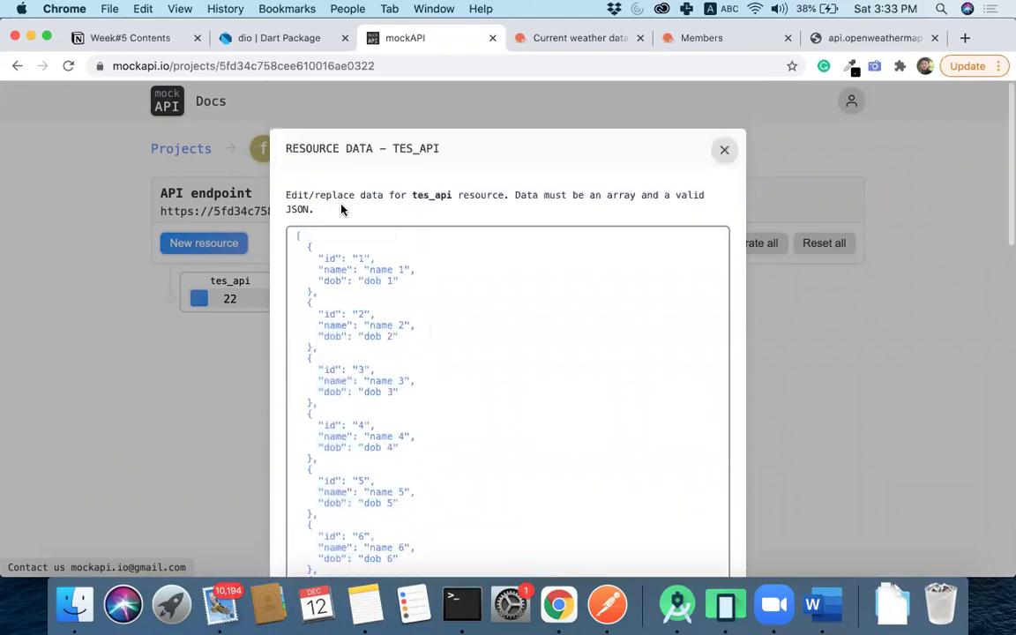
{"action": "left_click", "coordinate": [723, 150]}
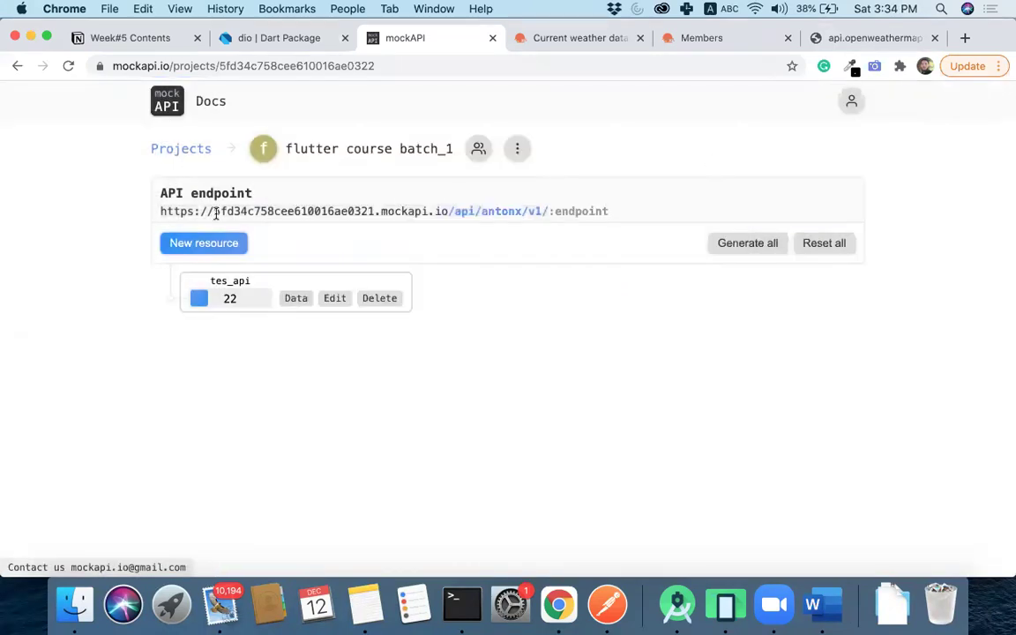
{"action": "left_click_drag", "start_coordinate": [159, 210], "coordinate": [623, 214]}
{"action": "left_click", "coordinate": [551, 210]}
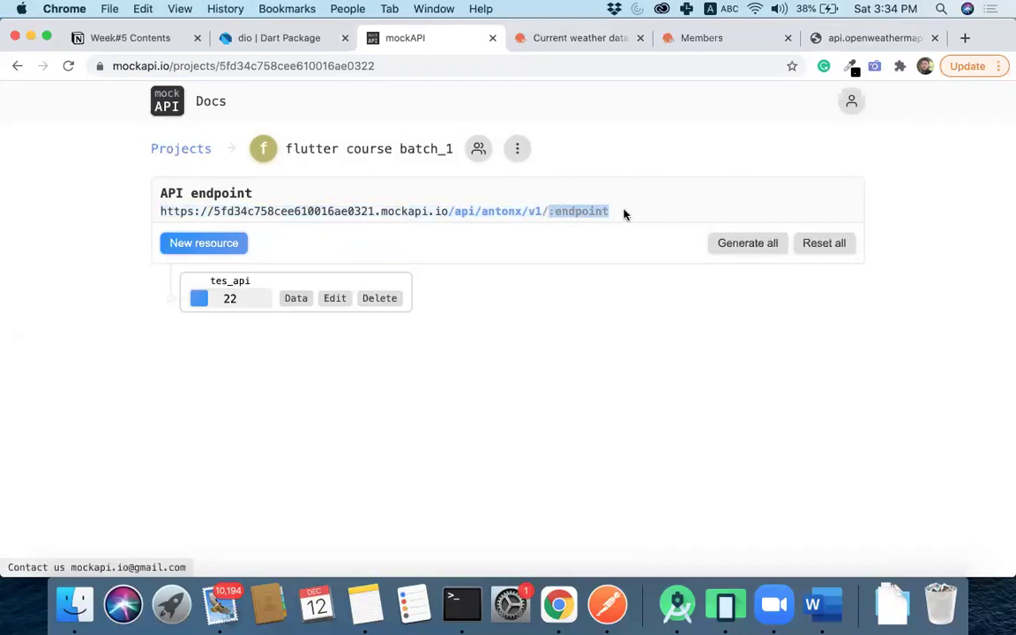
Open the tes_api resource settings and review the /tes_api endpoint paths
{"action": "left_click", "coordinate": [336, 298]}
{"action": "scroll", "coordinate": [373, 387], "scroll_direction": "down", "scroll_amount": 10}
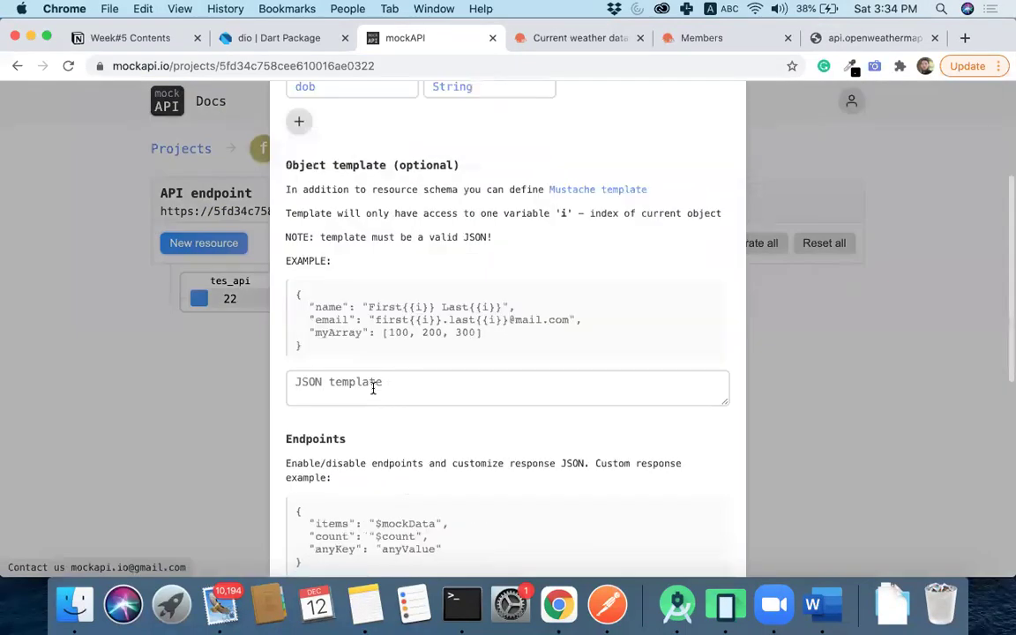
{"action": "scroll", "coordinate": [372, 388], "scroll_direction": "down", "scroll_amount": 2}
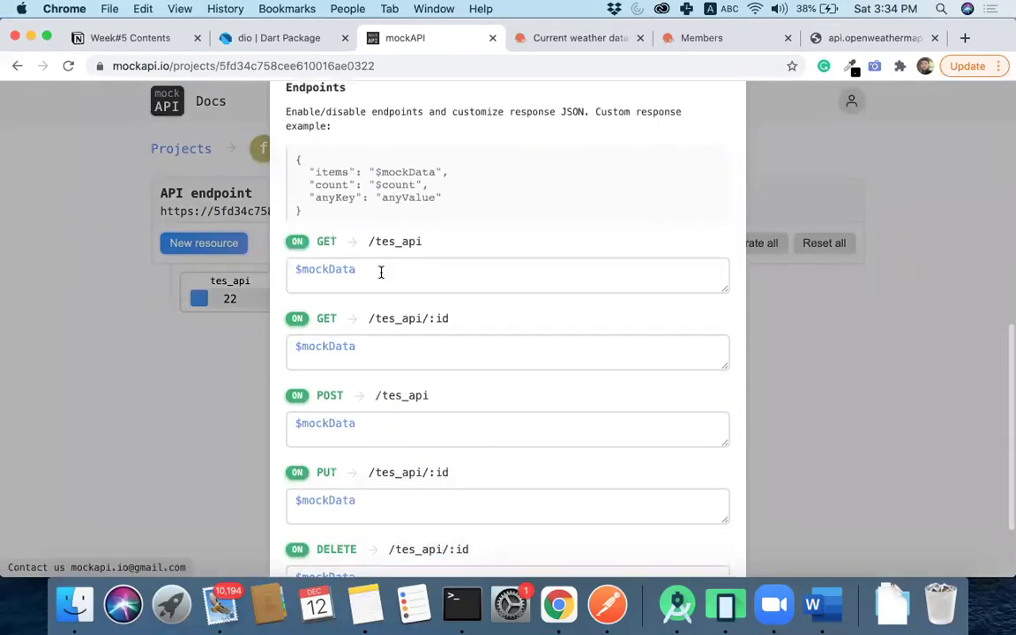
{"action": "triple_click", "coordinate": [416, 240]}
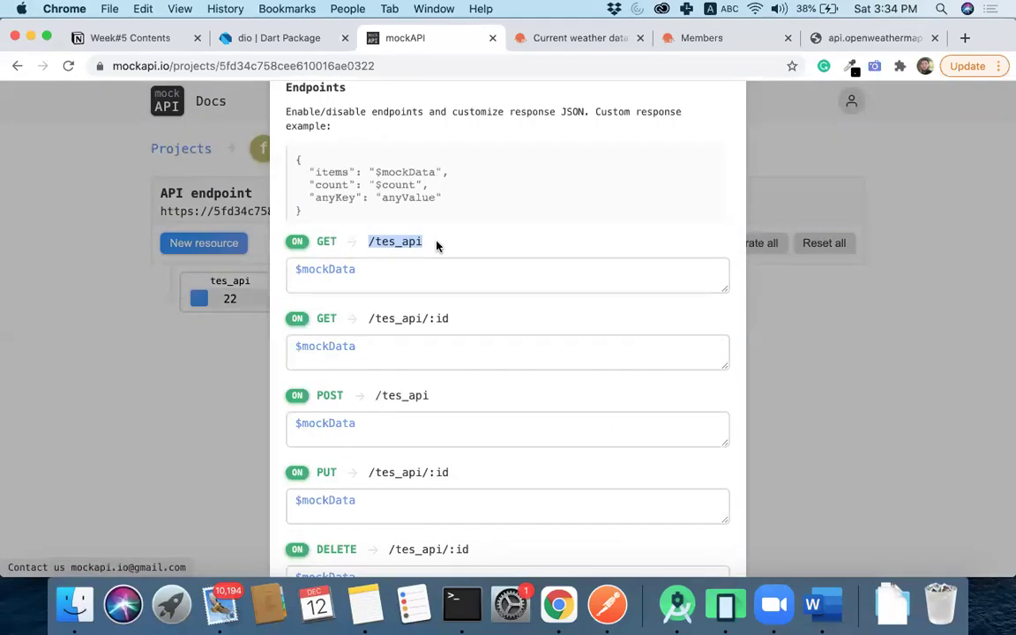
{"action": "scroll", "coordinate": [404, 291], "scroll_direction": "down", "scroll_amount": 2}
{"action": "scroll", "coordinate": [403, 291], "scroll_direction": "down", "scroll_amount": 1}
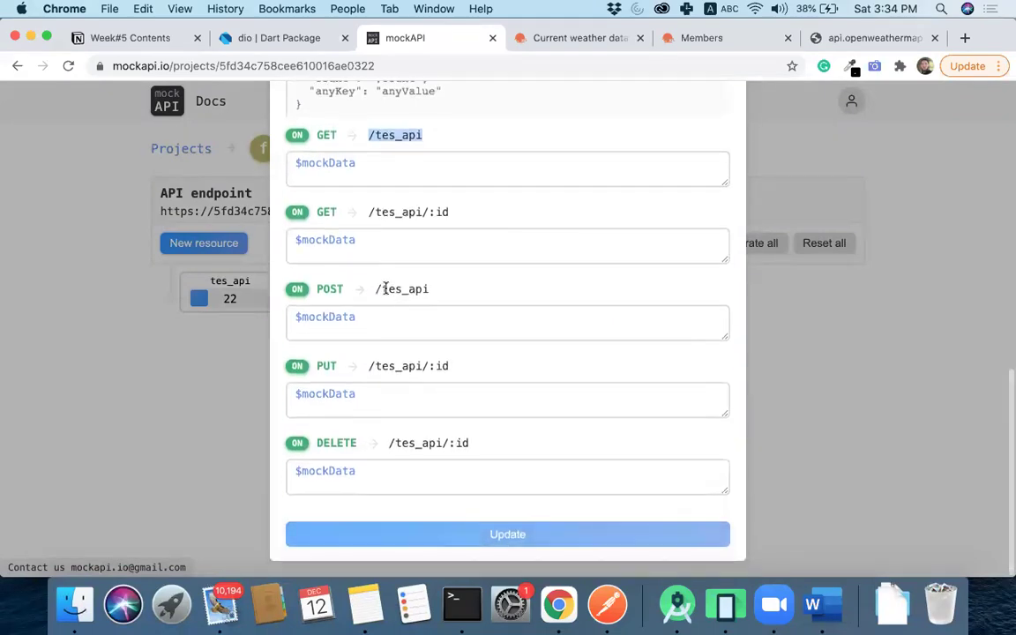
{"action": "left_click_drag", "start_coordinate": [377, 288], "coordinate": [427, 289]}
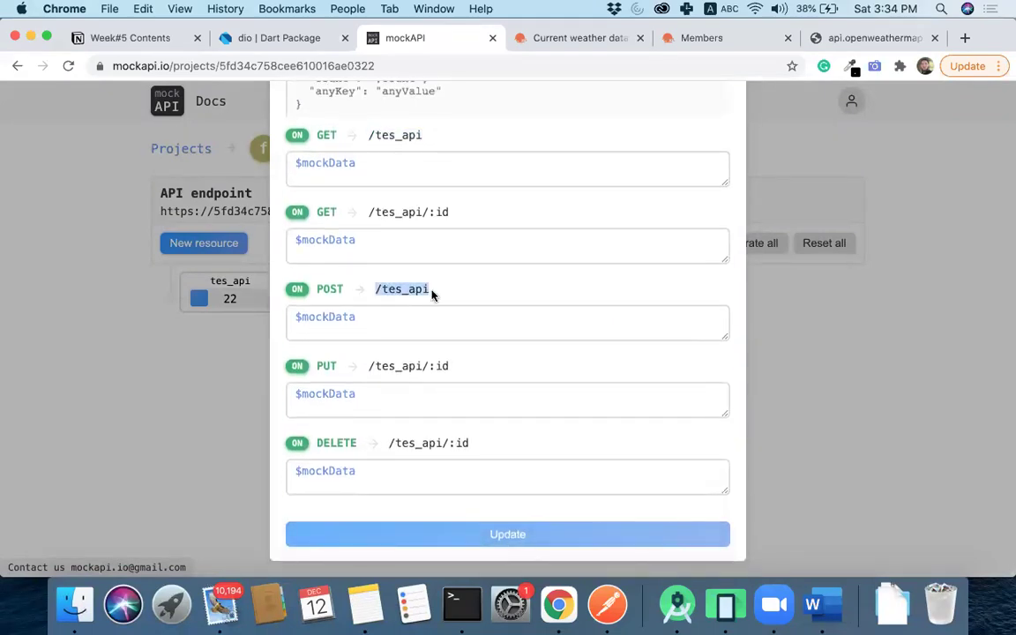
{"action": "scroll", "coordinate": [386, 217], "scroll_direction": "up", "scroll_amount": 2}
{"action": "scroll", "coordinate": [386, 217], "scroll_direction": "down", "scroll_amount": 2}
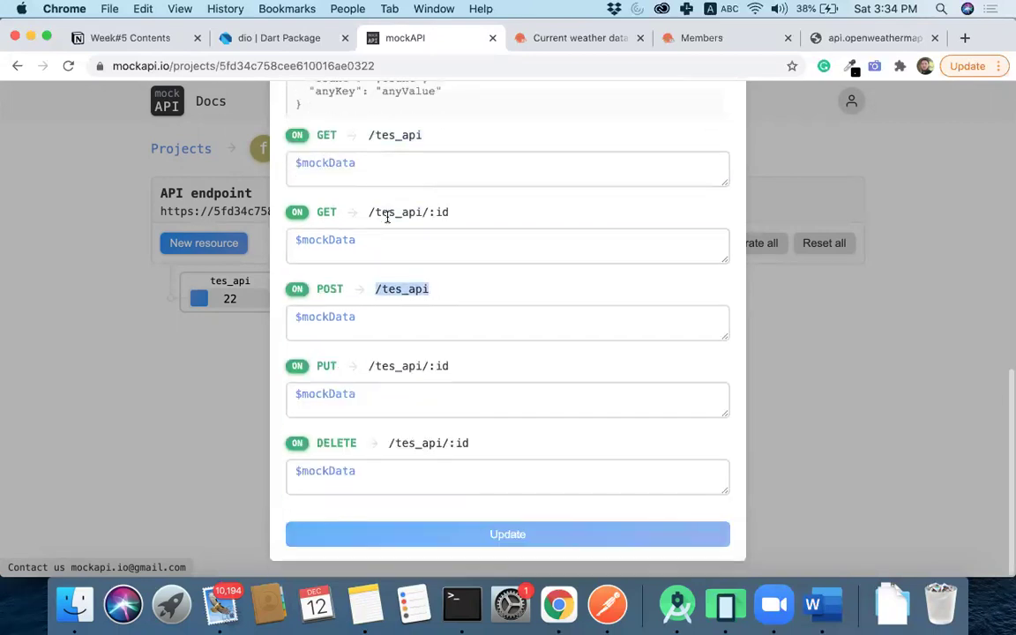
{"action": "scroll", "coordinate": [356, 208], "scroll_direction": "up", "scroll_amount": 2}
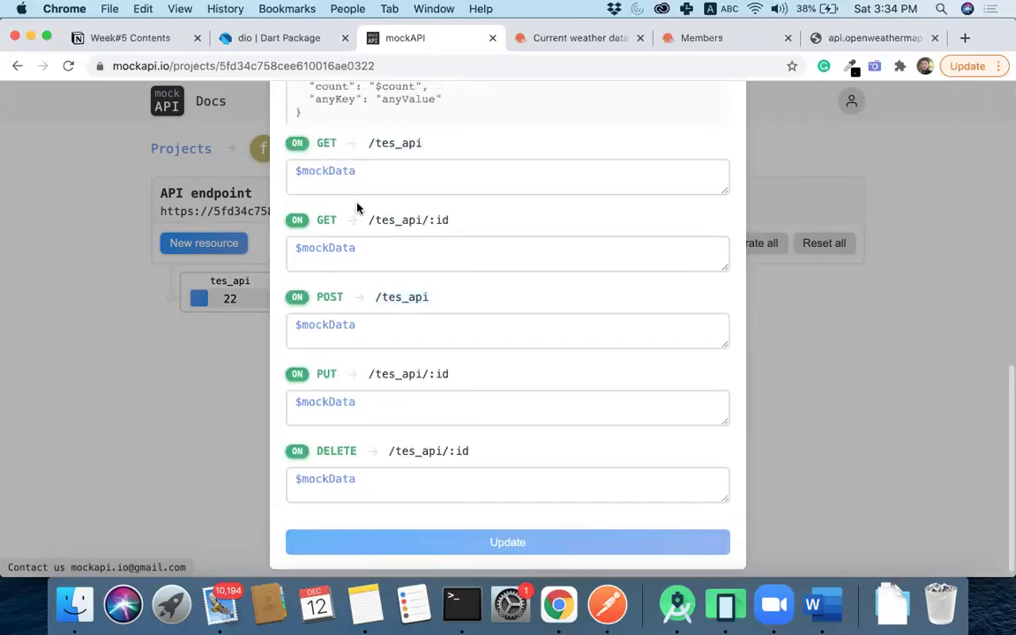
Check the GET, POST, PUT and DELETE endpoints stay enabled and save with Update
{"action": "double_click", "coordinate": [322, 206]}
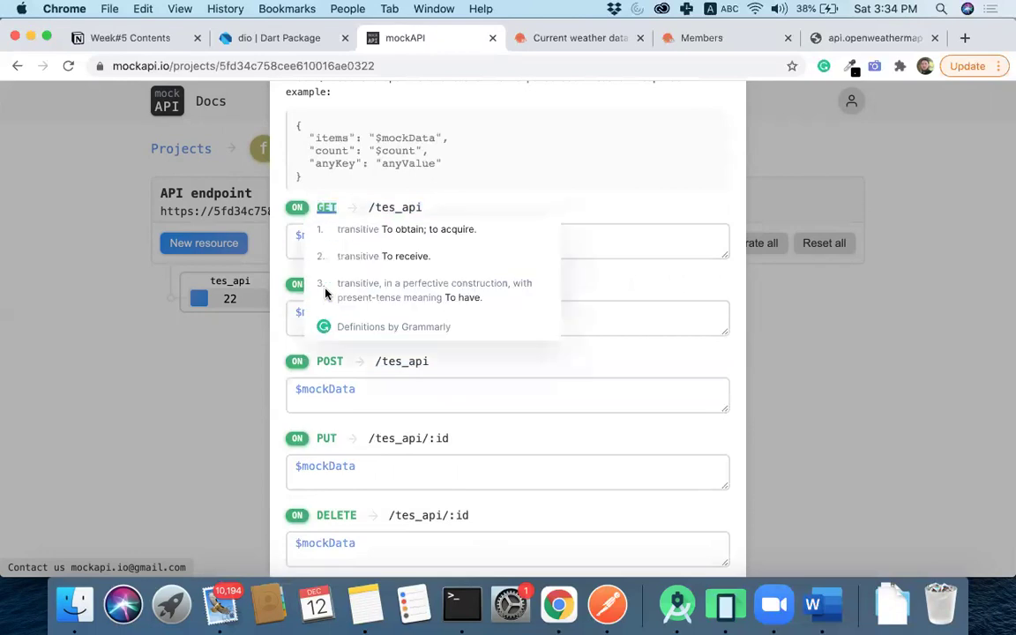
{"action": "left_click", "coordinate": [329, 357]}
{"action": "double_click", "coordinate": [325, 285]}
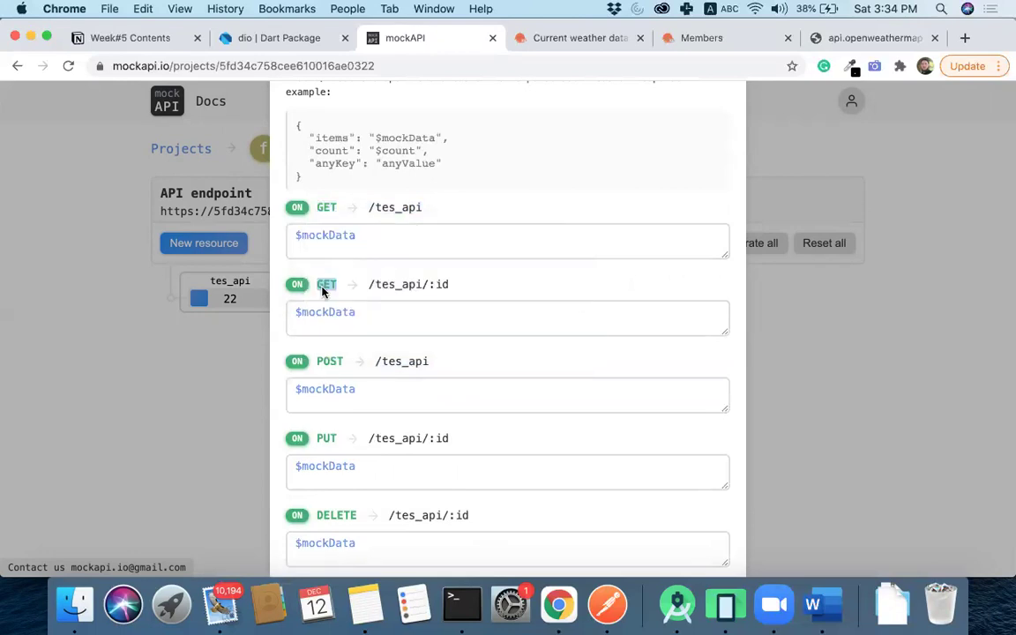
{"action": "left_click", "coordinate": [378, 284]}
{"action": "triple_click", "coordinate": [445, 284]}
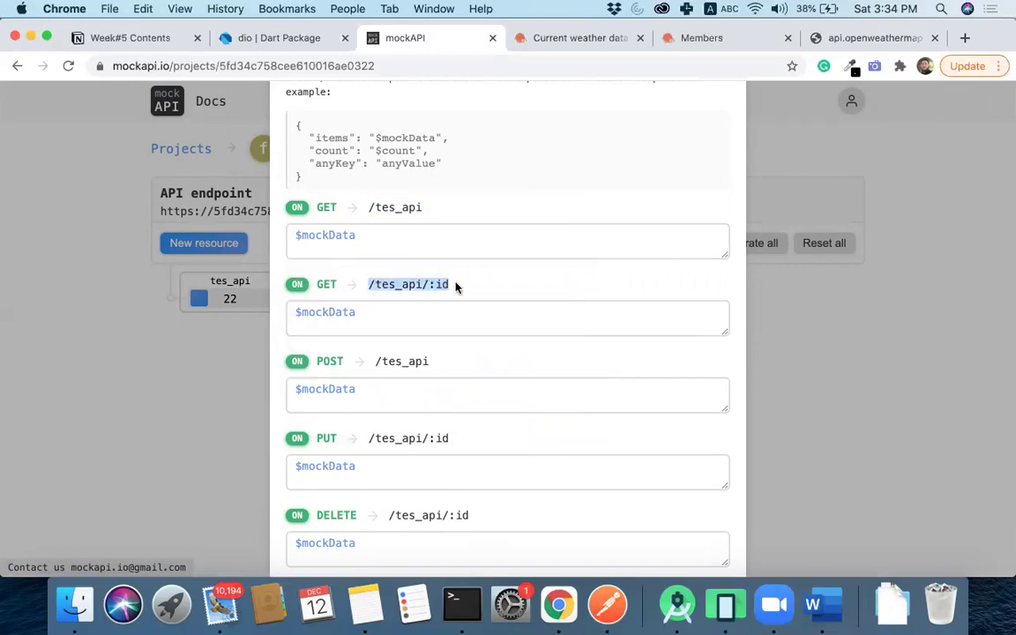
{"action": "double_click", "coordinate": [328, 362]}
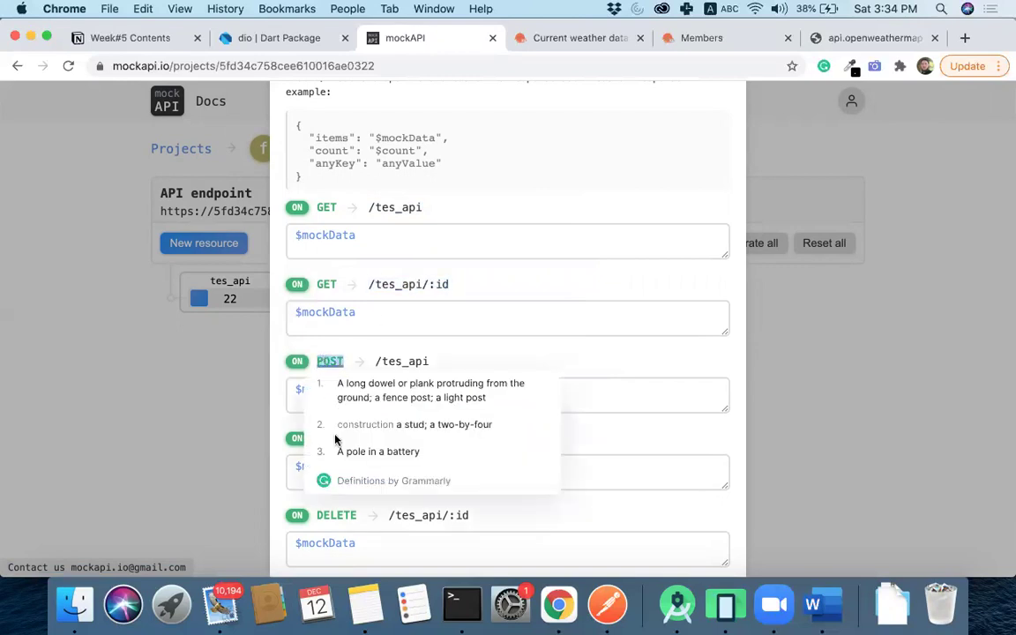
{"action": "left_click", "coordinate": [431, 333]}
{"action": "scroll", "coordinate": [426, 335], "scroll_direction": "down", "scroll_amount": 2}
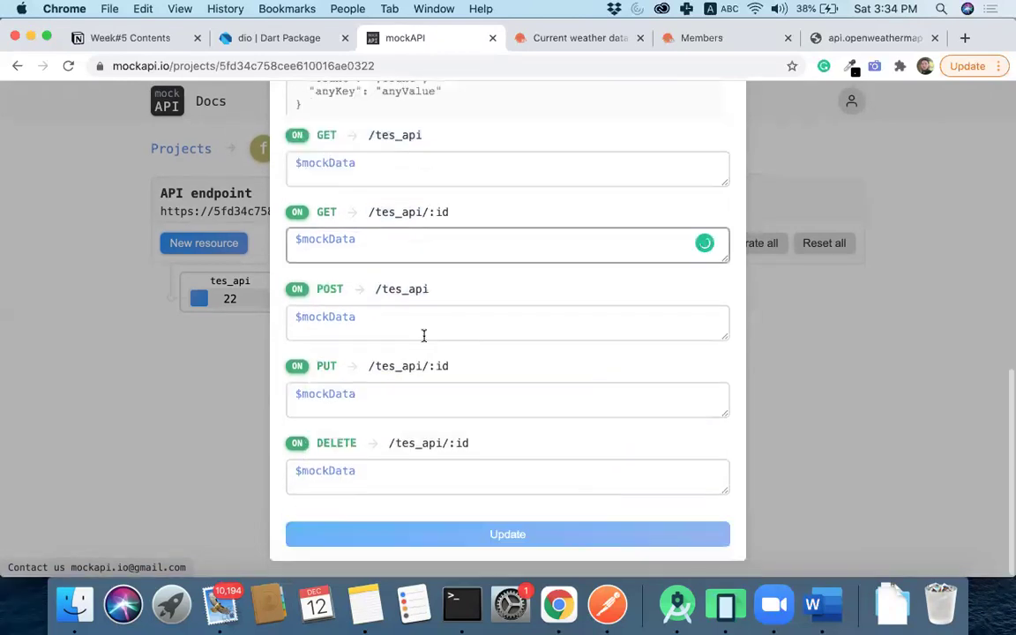
{"action": "double_click", "coordinate": [326, 363]}
{"action": "left_click", "coordinate": [322, 443]}
{"action": "double_click", "coordinate": [333, 444]}
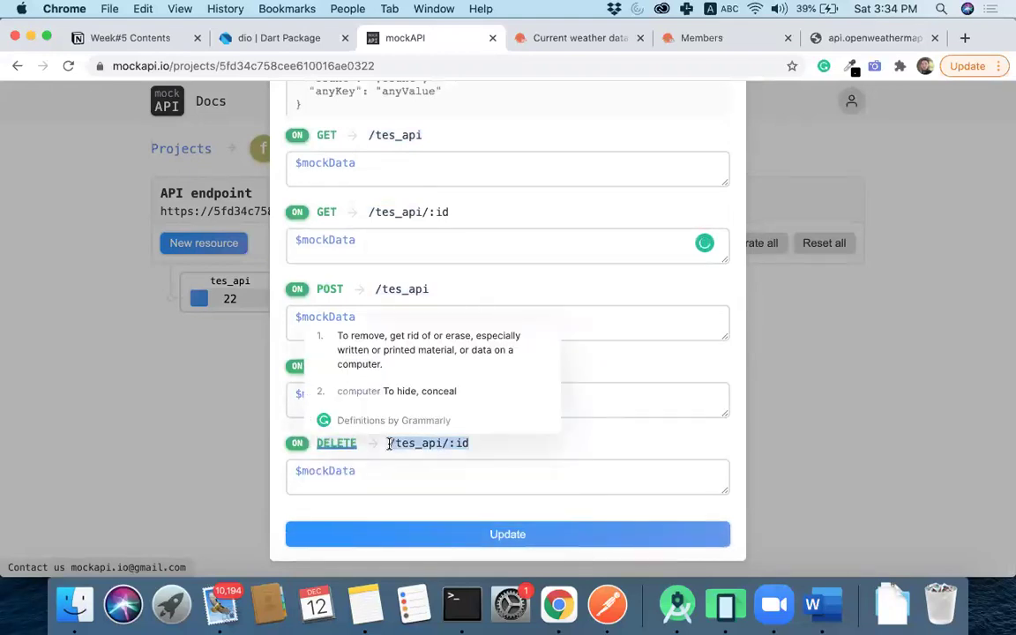
{"action": "left_click", "coordinate": [569, 433]}
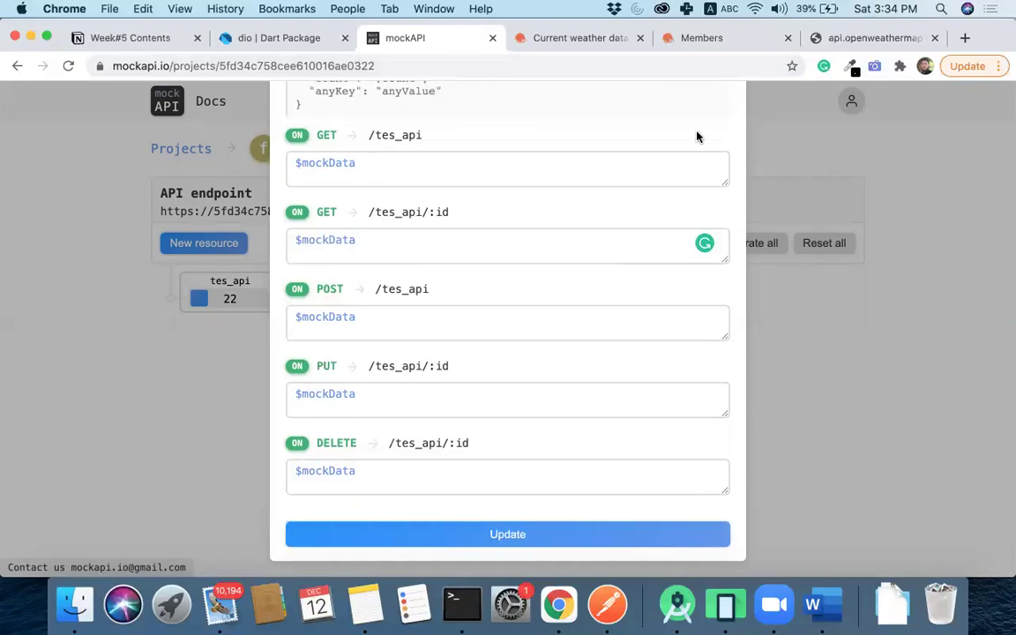
{"action": "left_click", "coordinate": [504, 534]}
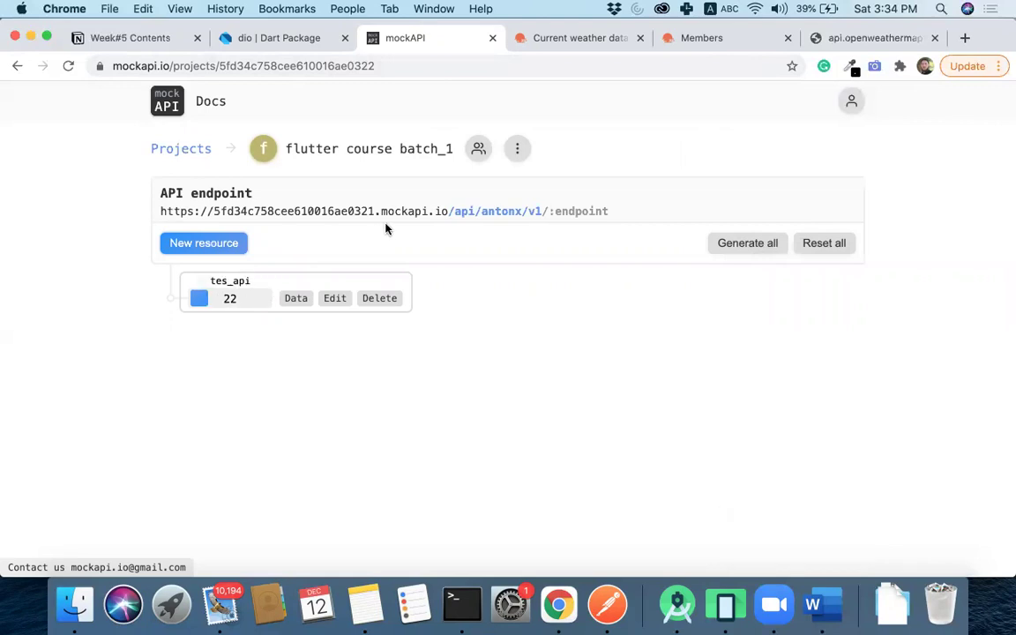
{"action": "left_click", "coordinate": [607, 604]}
Clear Postman's old weather URL and copy mockAPI's API endpoint base URL
{"action": "triple_click", "coordinate": [649, 168]}
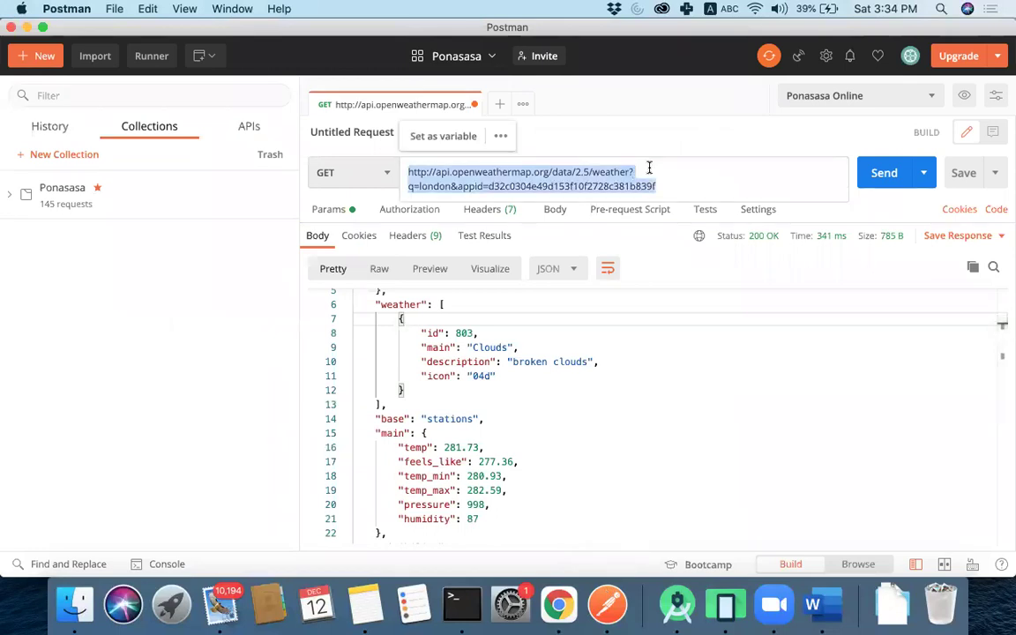
{"action": "key", "text": "BackSpace"}
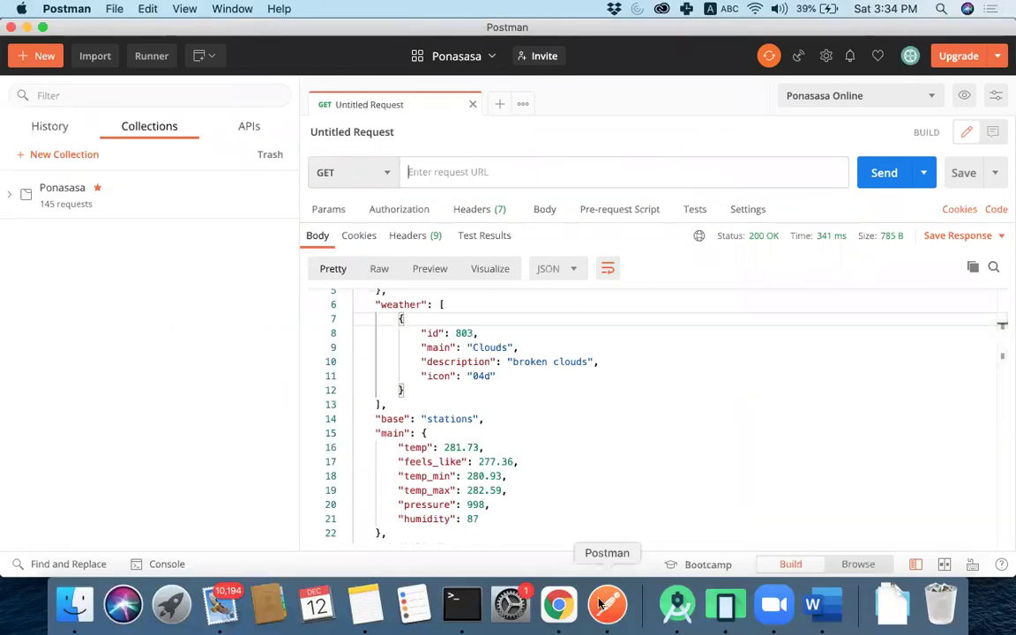
{"action": "left_click", "coordinate": [557, 605]}
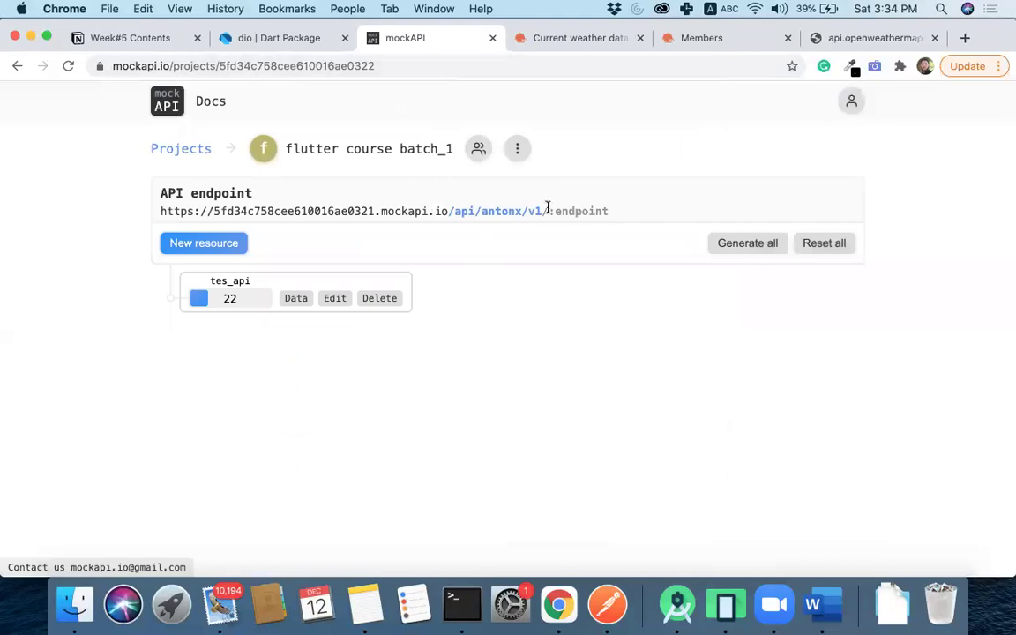
{"action": "left_click_drag", "start_coordinate": [548, 211], "coordinate": [136, 220]}
{"action": "key", "text": "super+c"}
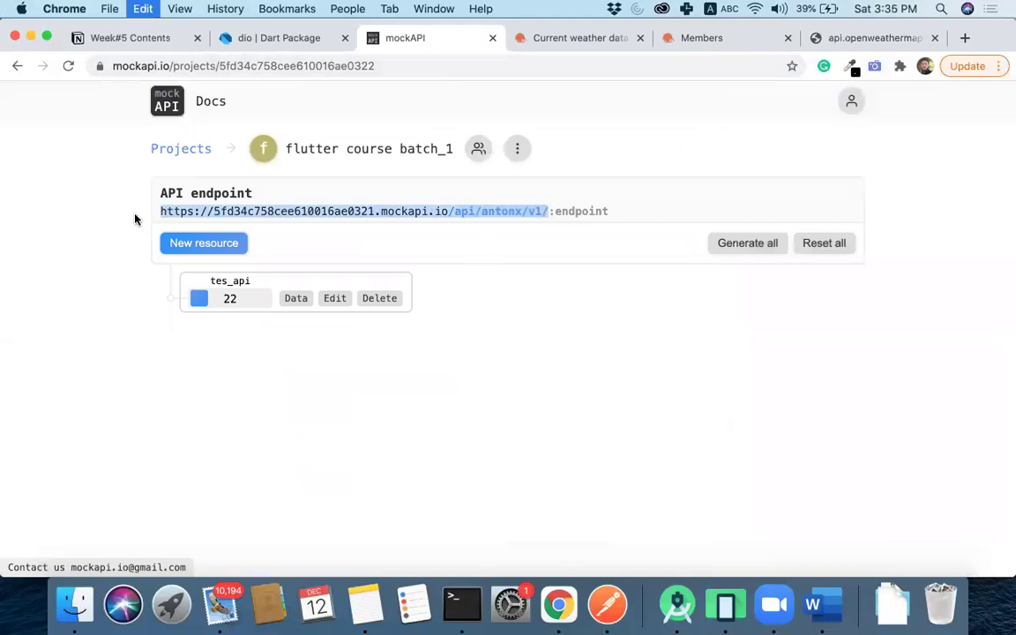
Paste the base URL ending in /api/antonx/v1/ into Postman's request URL field
{"action": "left_click", "coordinate": [607, 605]}
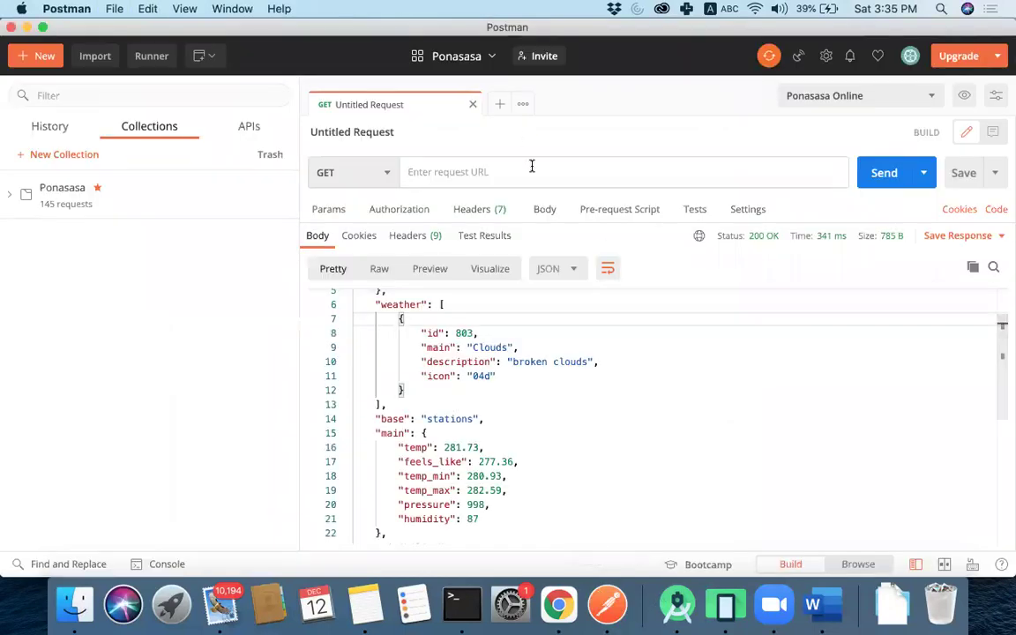
{"action": "left_click", "coordinate": [532, 165]}
{"action": "key", "text": "super+v"}
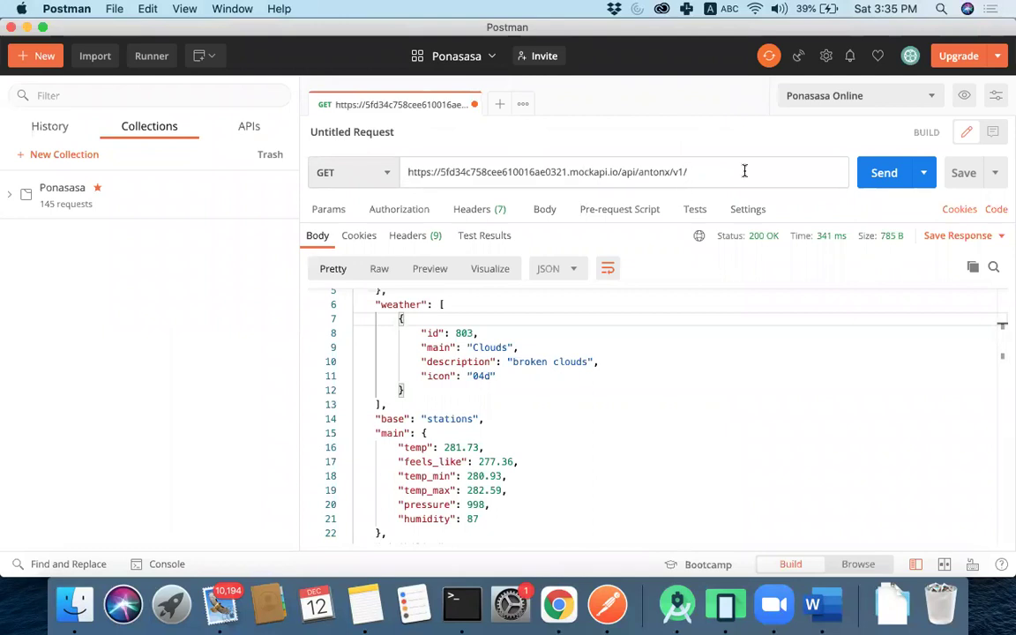
{"action": "left_click", "coordinate": [678, 605]}
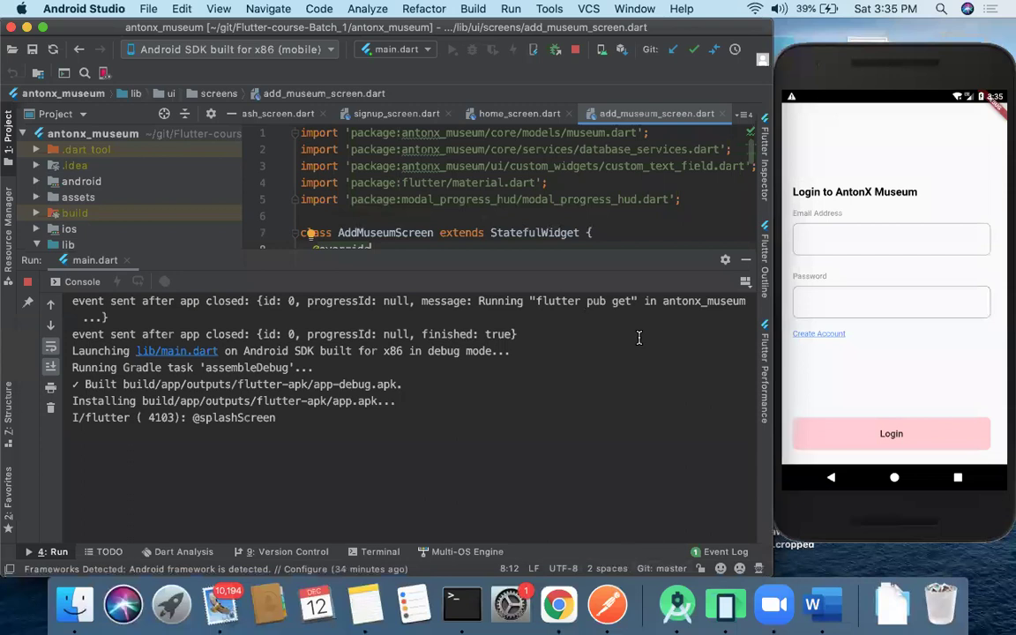
{"action": "key", "text": "super+Tab"}
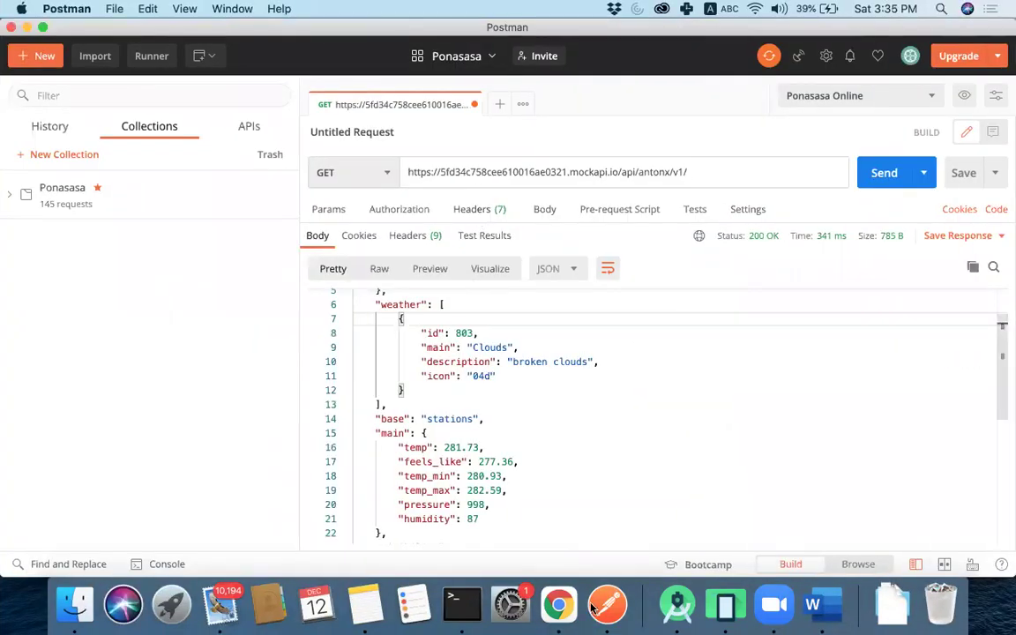
{"action": "left_click", "coordinate": [559, 605]}
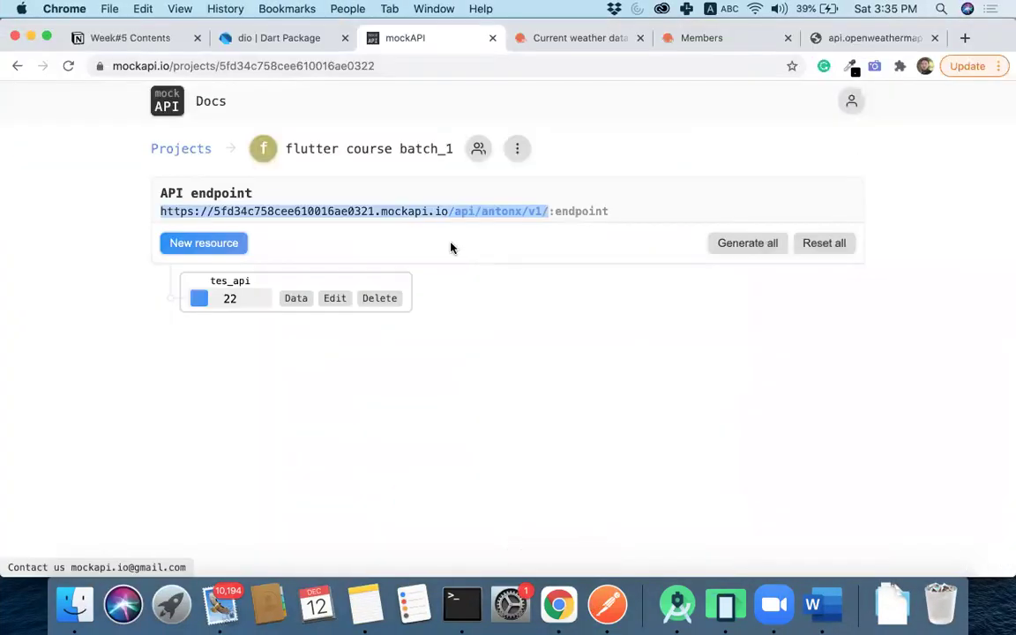
Check the PUT endpoint's /tes_api/:id path in tes_api settings, then close them unchanged
{"action": "left_click", "coordinate": [334, 298]}
{"action": "scroll", "coordinate": [384, 380], "scroll_direction": "down", "scroll_amount": 3}
{"action": "scroll", "coordinate": [384, 379], "scroll_direction": "down", "scroll_amount": 5}
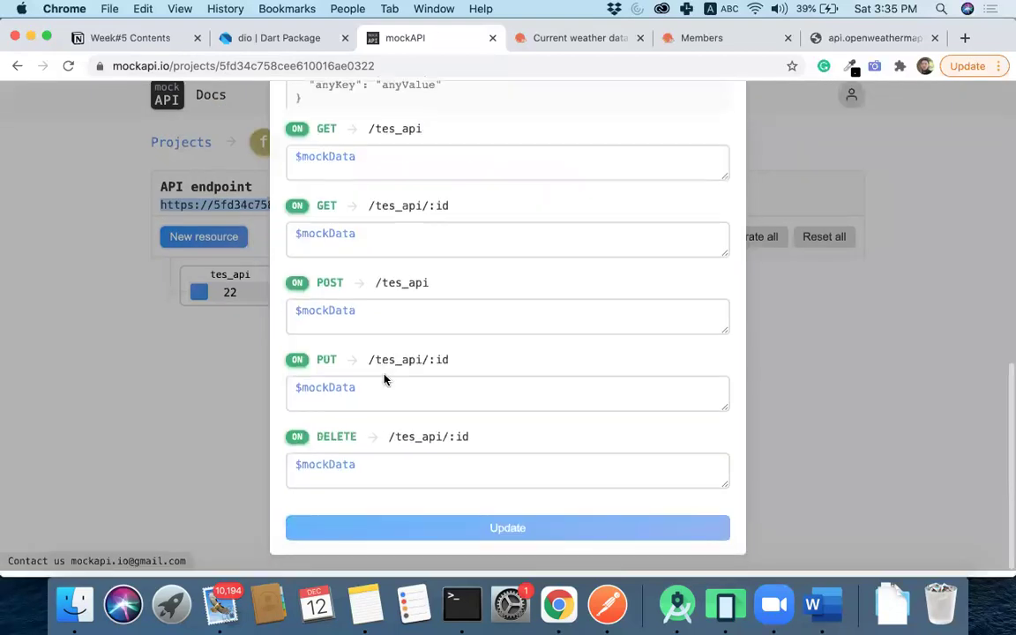
{"action": "left_click_drag", "start_coordinate": [370, 366], "coordinate": [478, 370]}
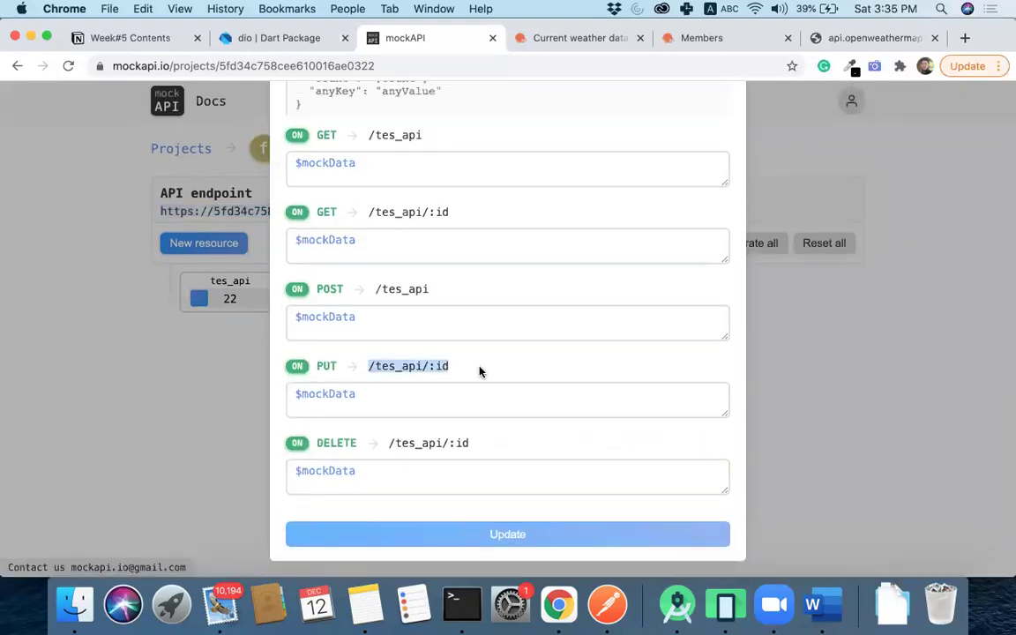
{"action": "scroll", "coordinate": [646, 134], "scroll_direction": "up", "scroll_amount": 8}
{"action": "left_click", "coordinate": [719, 148]}
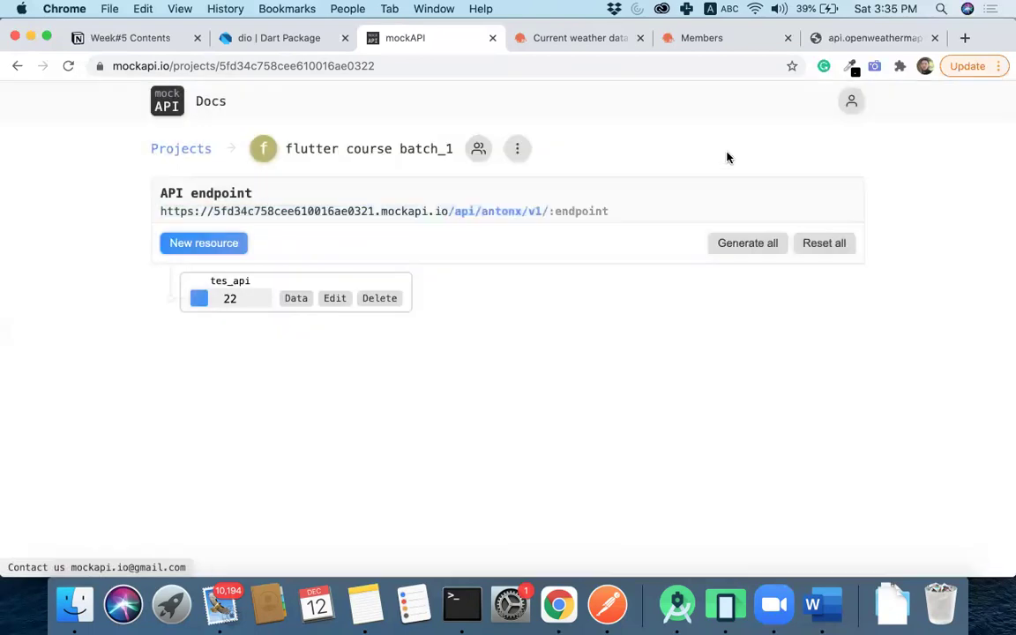
{"action": "left_click", "coordinate": [607, 605]}
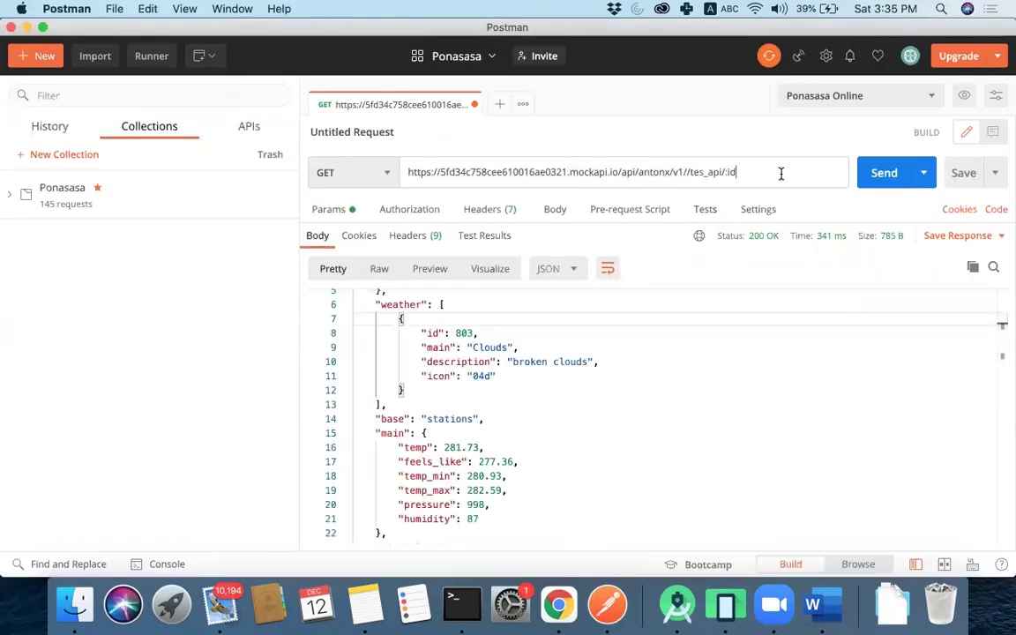
GET record 1 from …/tes_api/1 and inspect the returned id, name and dob fields
{"action": "key", "text": "BackSpace"}
{"action": "key", "text": "BackSpace"}
{"action": "key", "text": "BackSpace"}
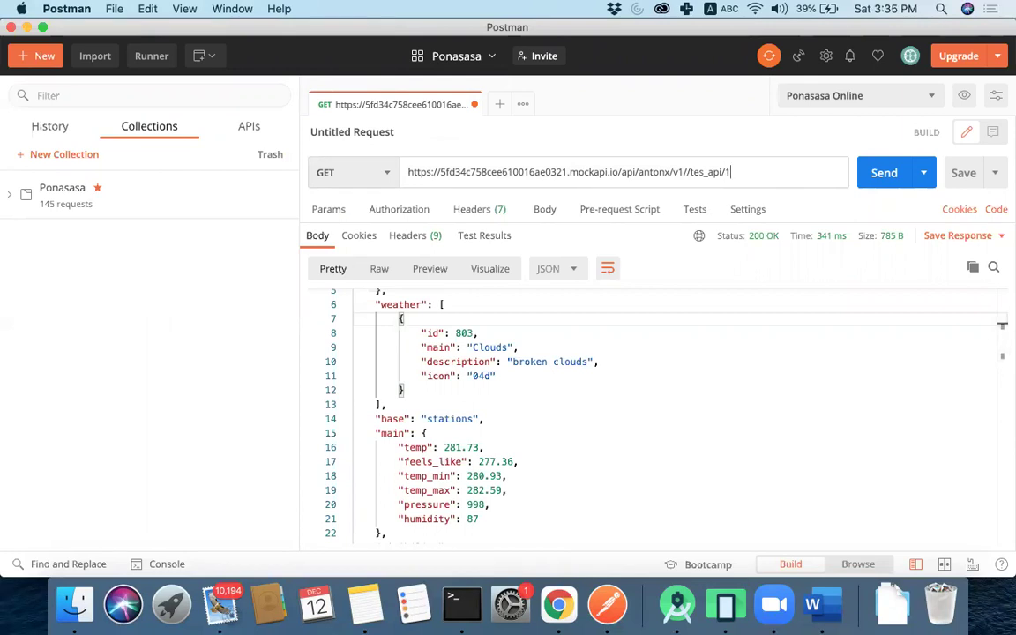
{"action": "left_click", "coordinate": [881, 174]}
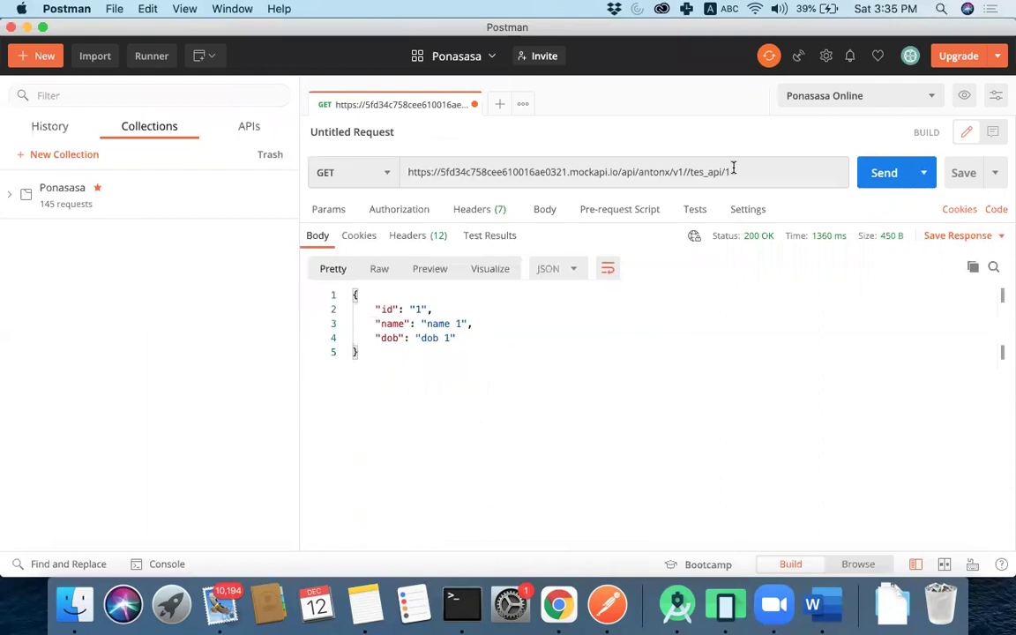
{"action": "left_click_drag", "start_coordinate": [376, 308], "coordinate": [481, 337]}
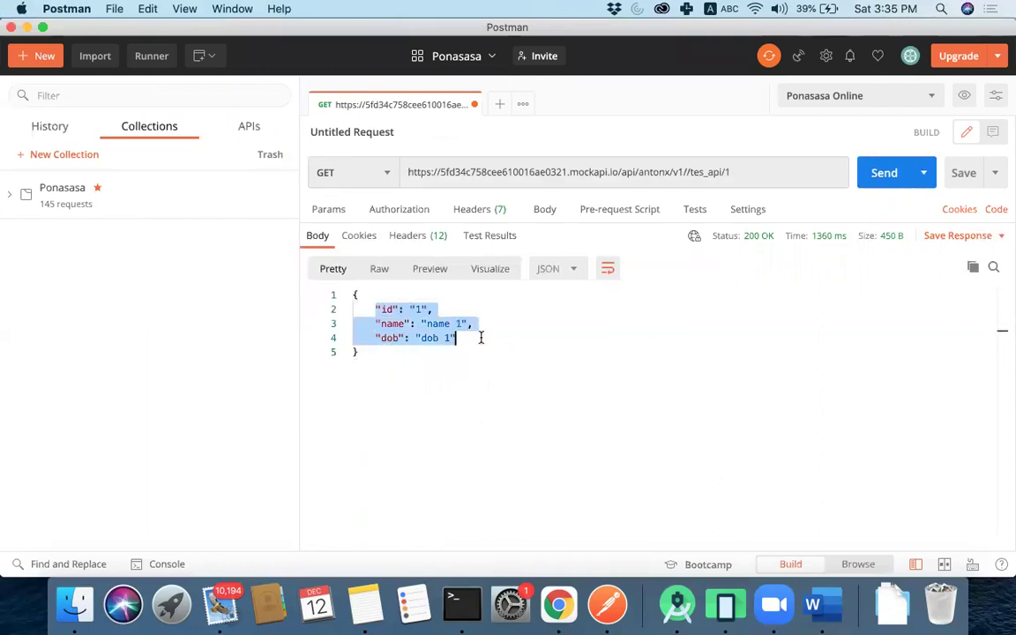
{"action": "left_click", "coordinate": [481, 338]}
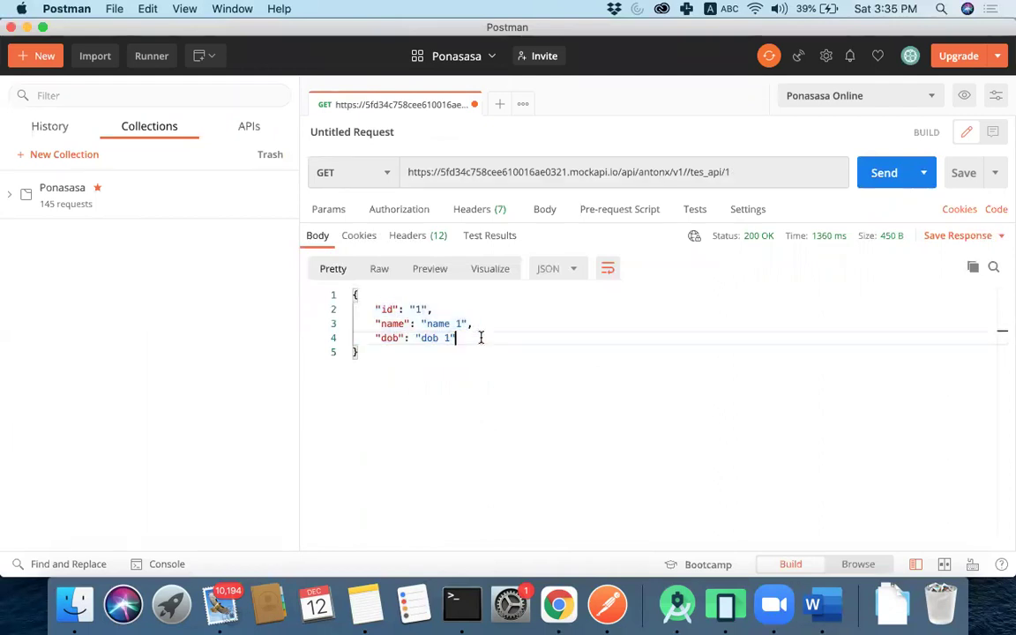
Switch the method to DELETE and send it to remove record 1
{"action": "left_click", "coordinate": [384, 176]}
{"action": "scroll", "coordinate": [353, 328], "scroll_direction": "down", "scroll_amount": 1}
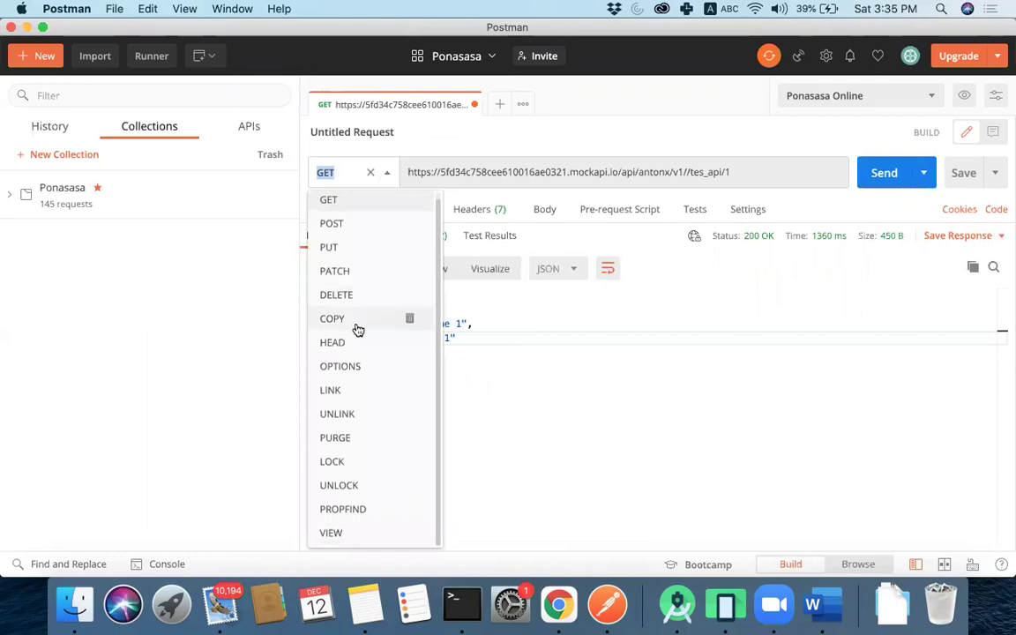
{"action": "left_click", "coordinate": [351, 301]}
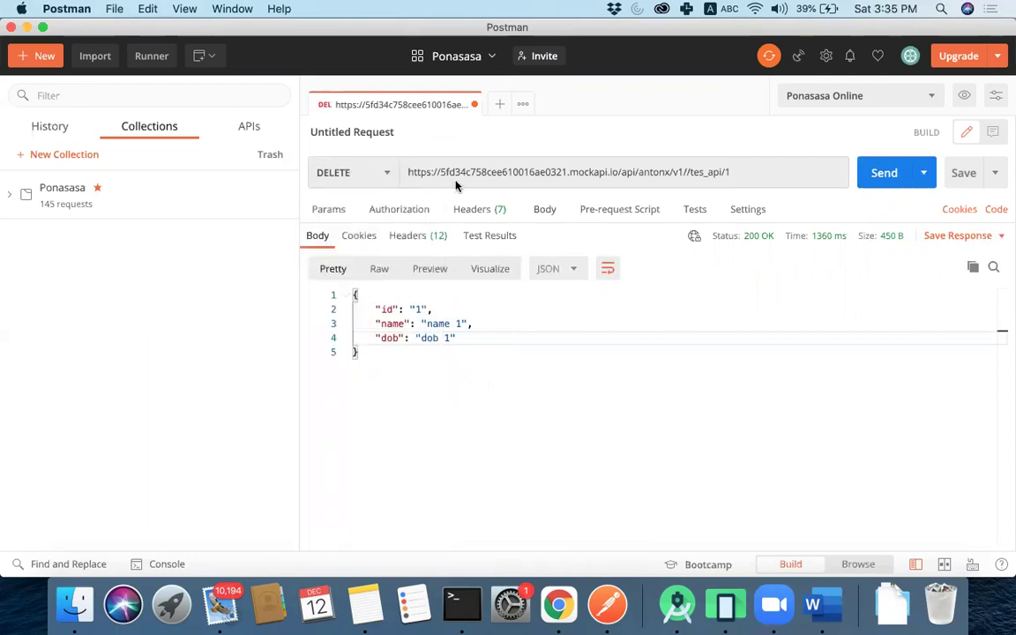
{"action": "left_click", "coordinate": [875, 173]}
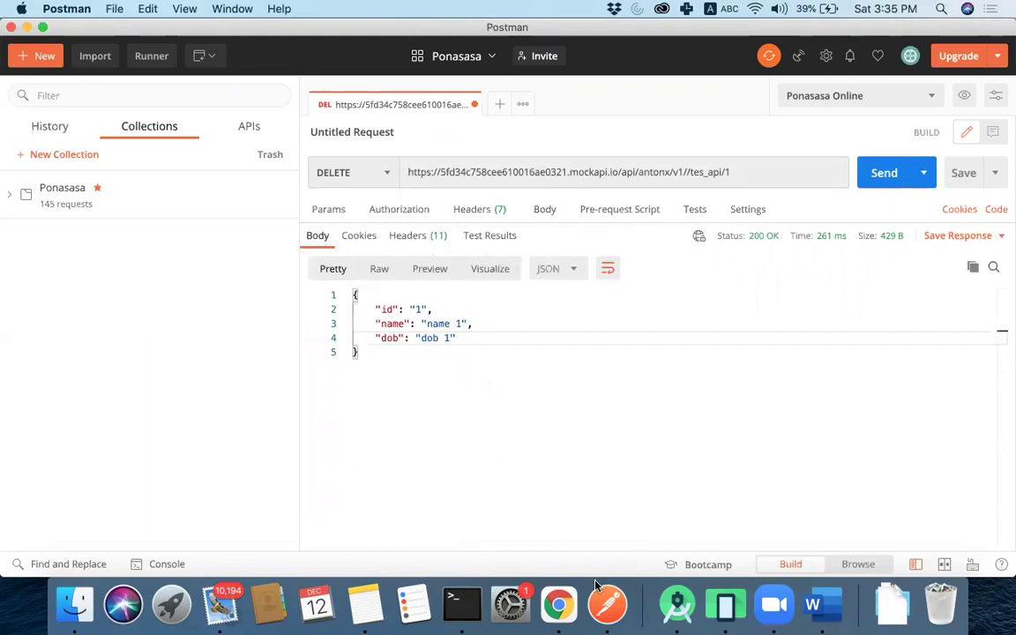
Reload the mockAPI project page and open then close the tes_api settings
{"action": "left_click", "coordinate": [558, 605]}
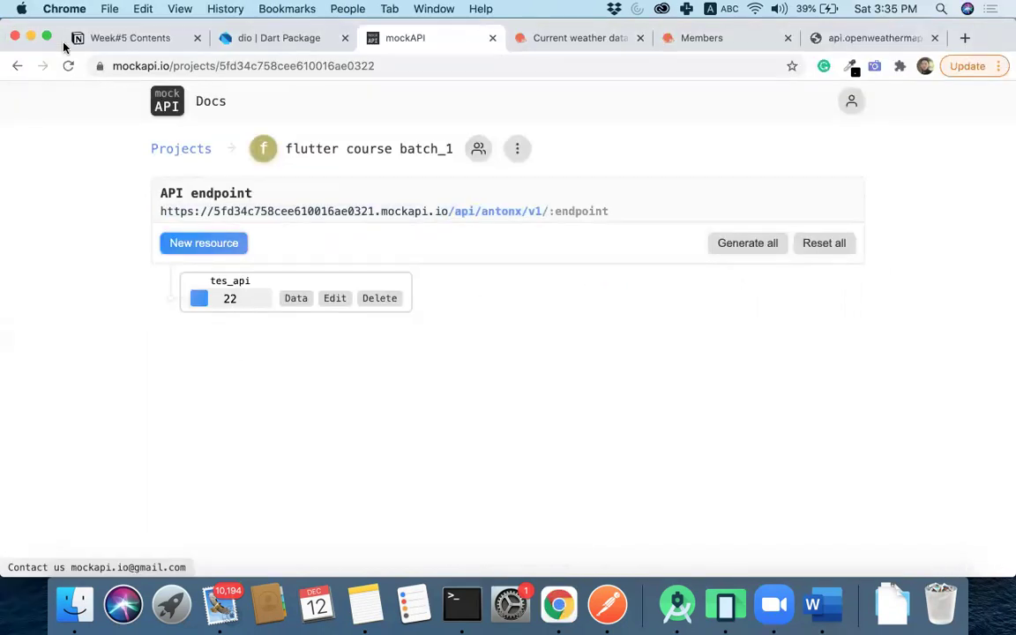
{"action": "left_click", "coordinate": [67, 67]}
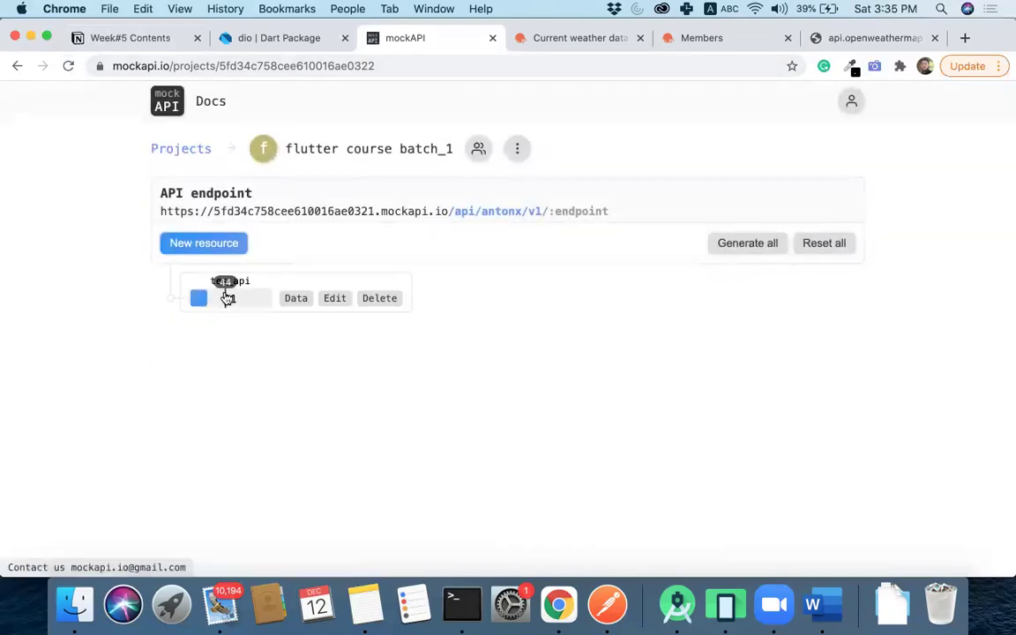
{"action": "mouse_move", "coordinate": [229, 315]}
{"action": "left_click", "coordinate": [335, 300]}
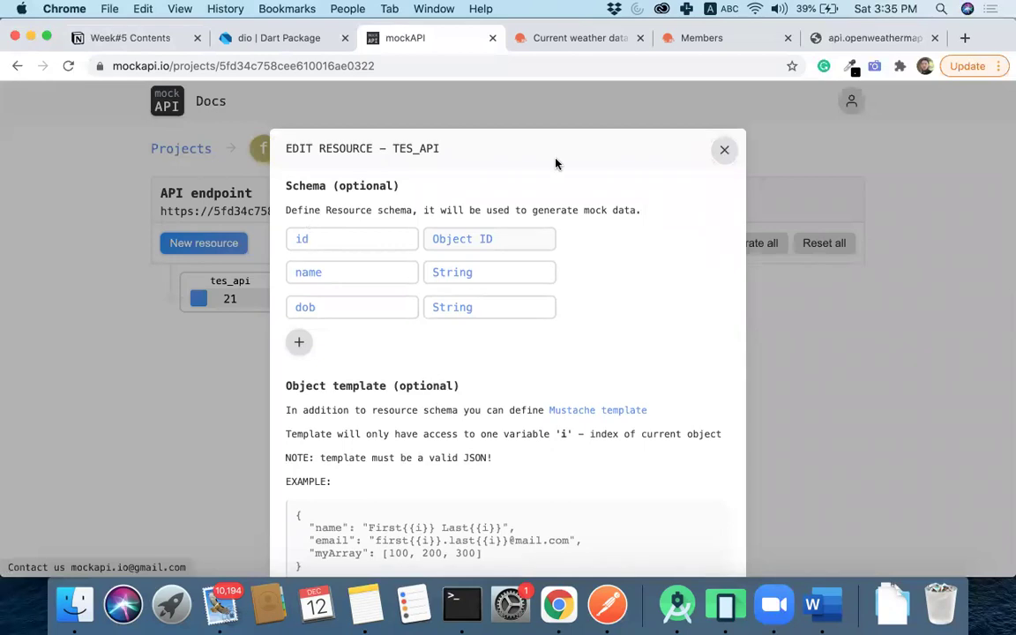
{"action": "left_click", "coordinate": [723, 150]}
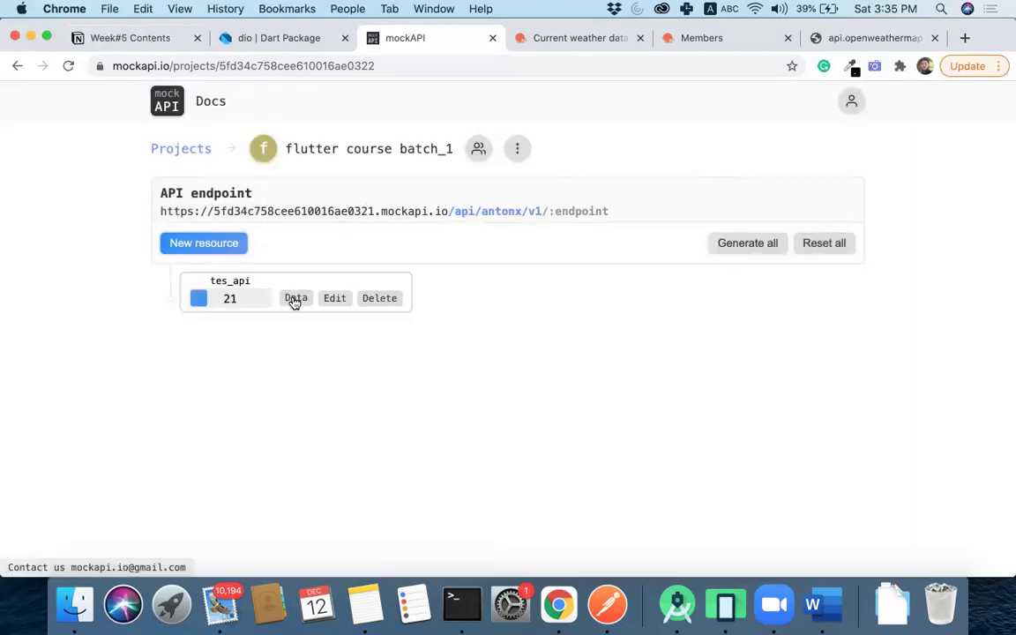
View tes_api's data to confirm 21 records remain, starting at id 2
{"action": "left_click", "coordinate": [294, 297]}
{"action": "left_click_drag", "start_coordinate": [308, 246], "coordinate": [328, 296]}
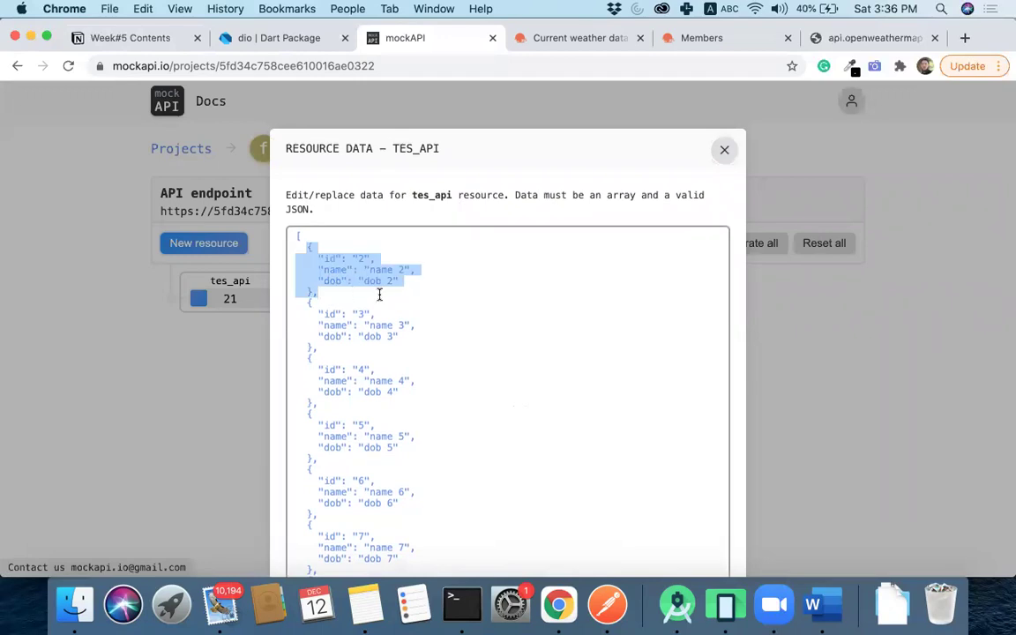
{"action": "scroll", "coordinate": [379, 296], "scroll_direction": "down", "scroll_amount": 2}
{"action": "left_click_drag", "start_coordinate": [307, 239], "coordinate": [310, 282]}
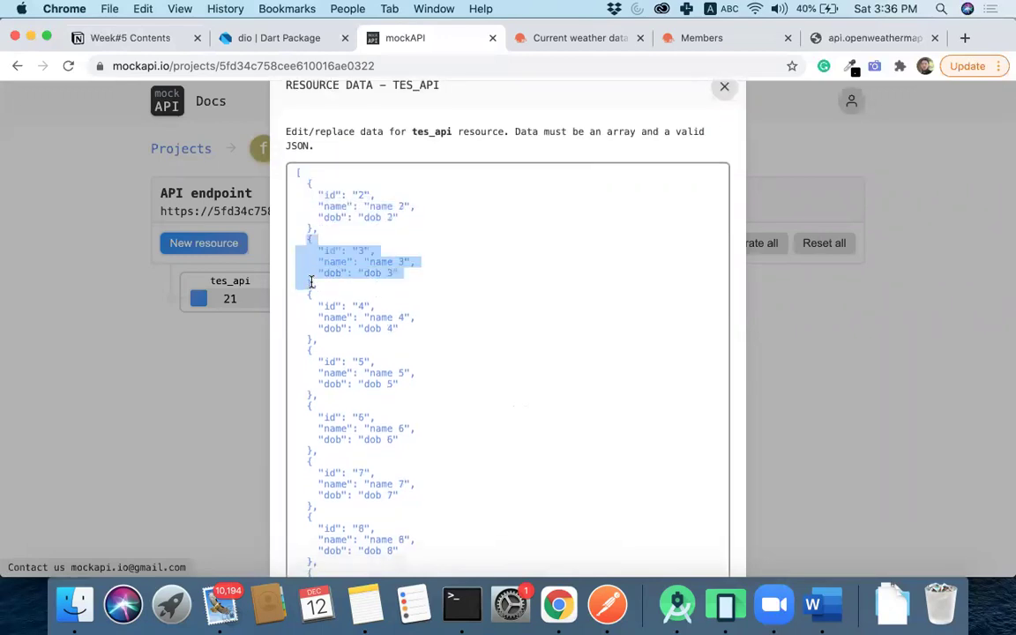
{"action": "left_click", "coordinate": [464, 247]}
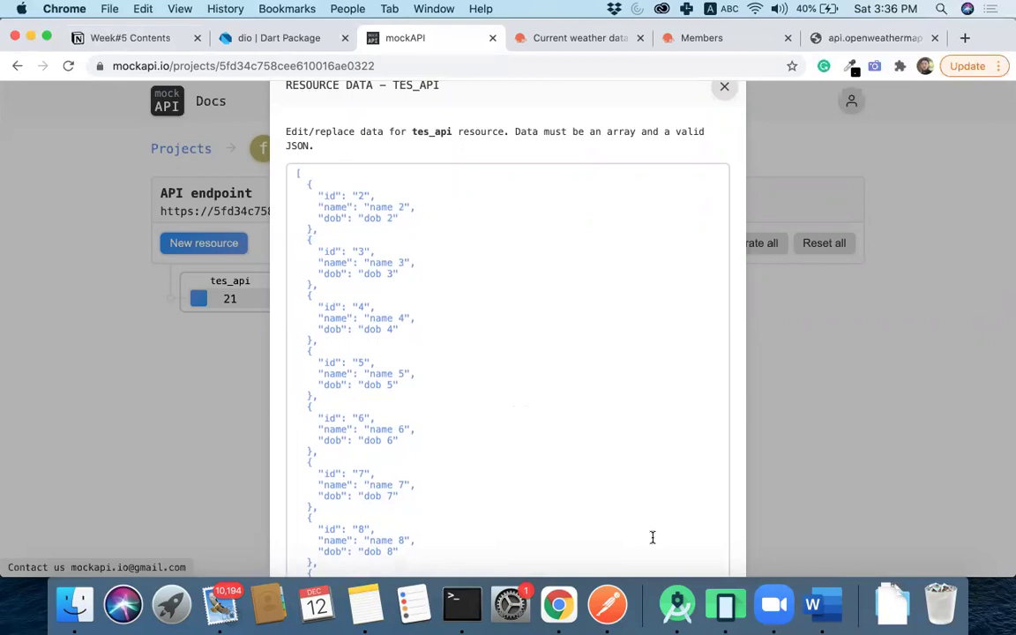
{"action": "left_click", "coordinate": [607, 604]}
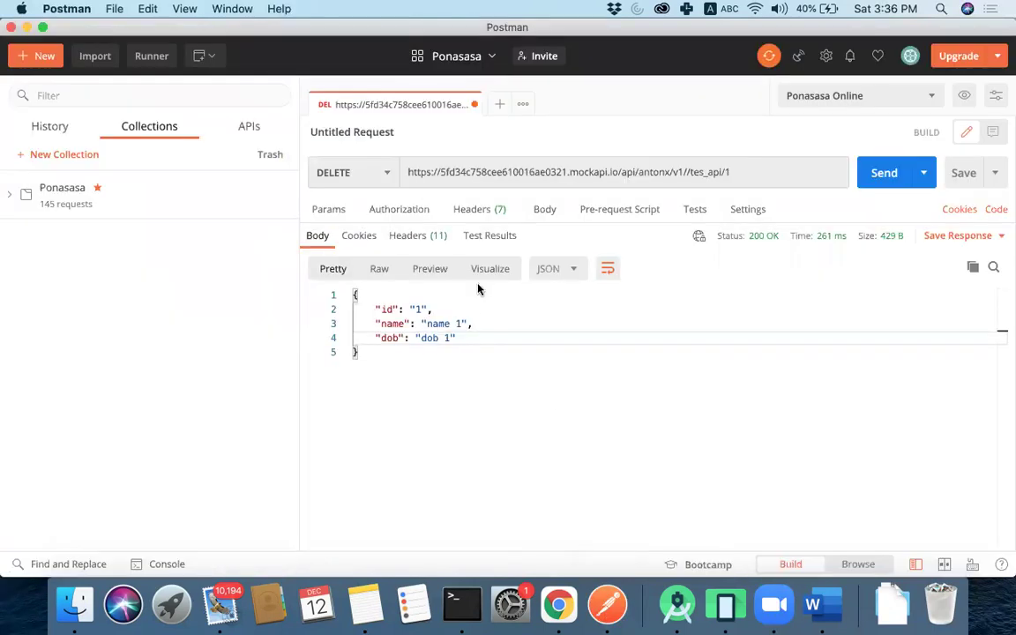
Remove the doubled slash after v1 in the request URL and append /:id
{"action": "left_click", "coordinate": [520, 308]}
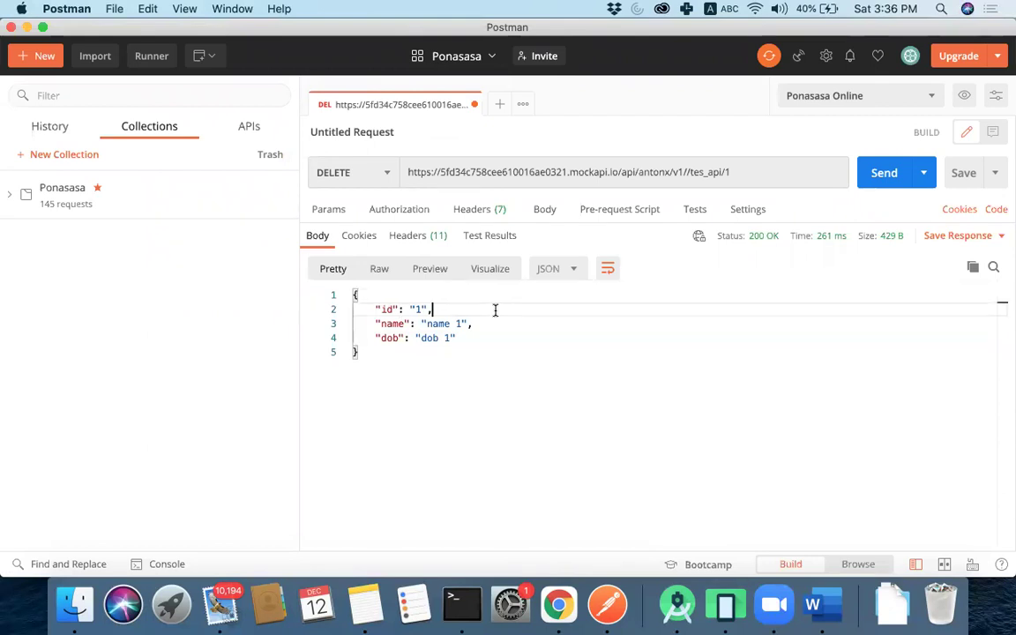
{"action": "left_click_drag", "start_coordinate": [573, 222], "coordinate": [583, 305]}
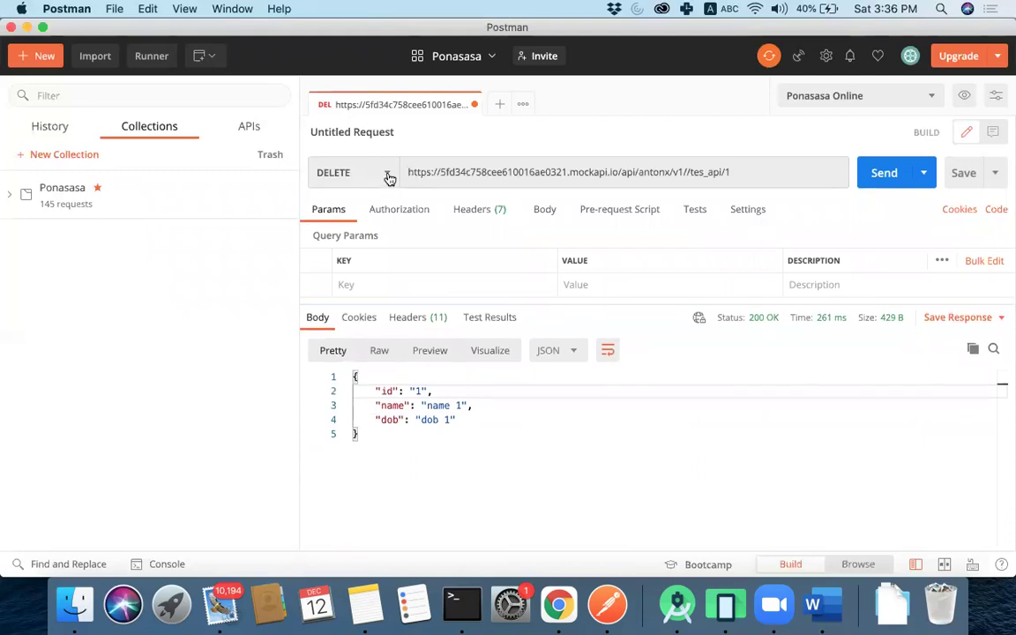
{"action": "left_click", "coordinate": [728, 172]}
{"action": "type", "text": "1"}
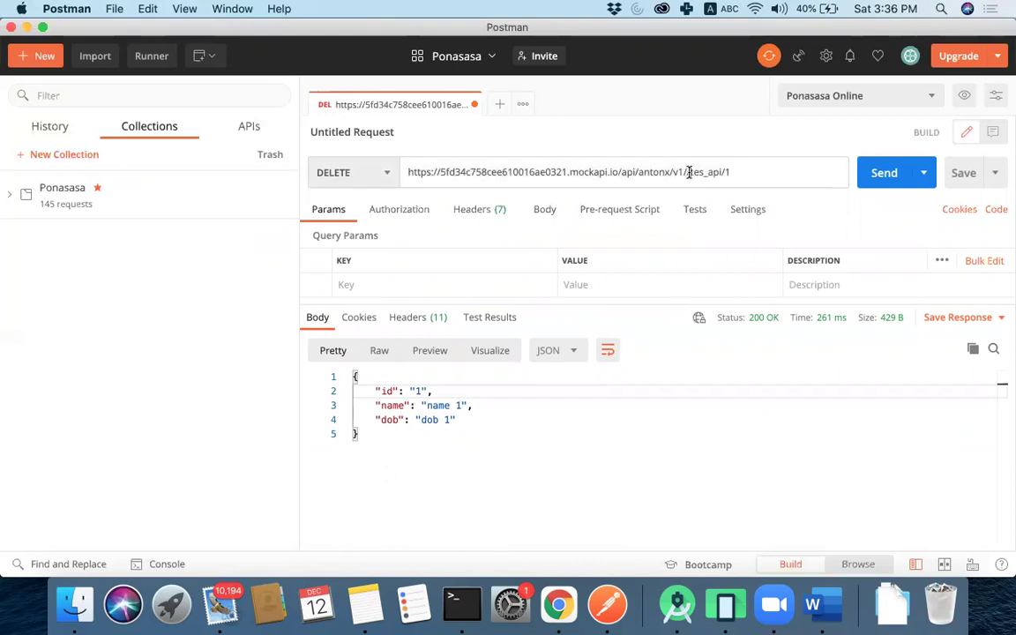
{"action": "left_click", "coordinate": [688, 172]}
{"action": "key", "text": "BackSpace"}
{"action": "type", "text": "/:id"}
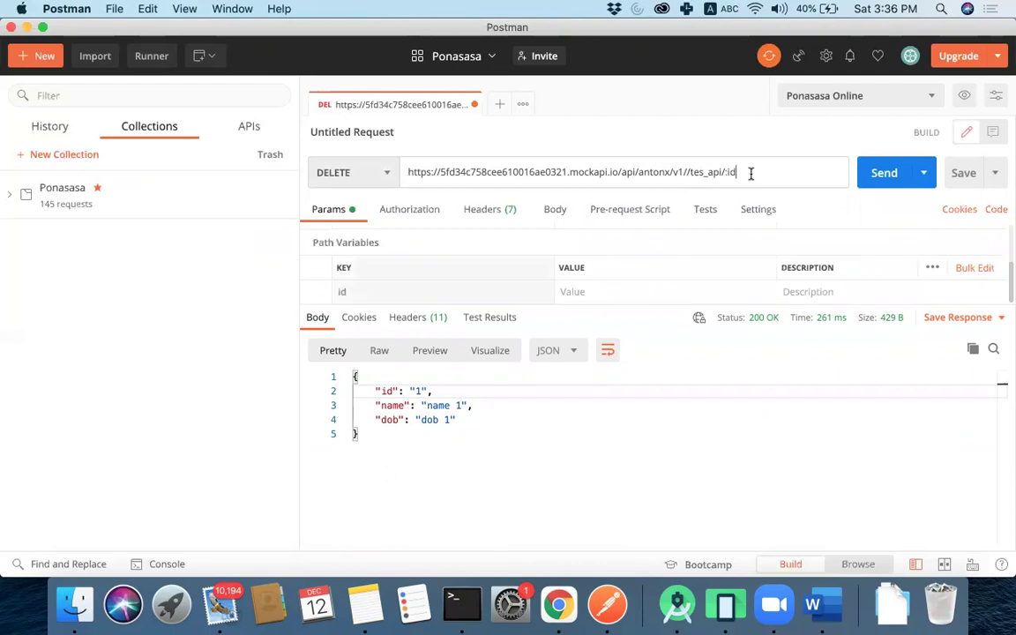
Delete the URL's trailing path so it ends at /api/antonx/v1/
{"action": "left_click_drag", "start_coordinate": [763, 171], "coordinate": [443, 167]}
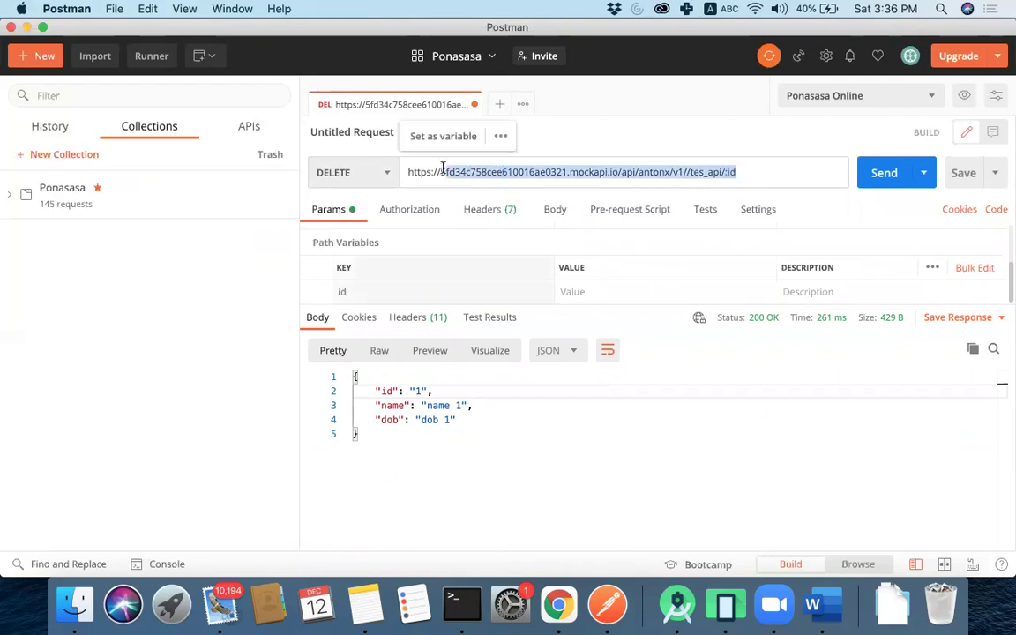
{"action": "key", "text": "Right"}
{"action": "key", "text": "BackSpace"}
{"action": "key", "text": "BackSpace"}
{"action": "key", "text": "BackSpace"}
{"action": "key", "text": "BackSpace"}
{"action": "key", "text": "BackSpace"}
{"action": "key", "text": "BackSpace"}
{"action": "key", "text": "BackSpace"}
{"action": "key", "text": "BackSpace"}
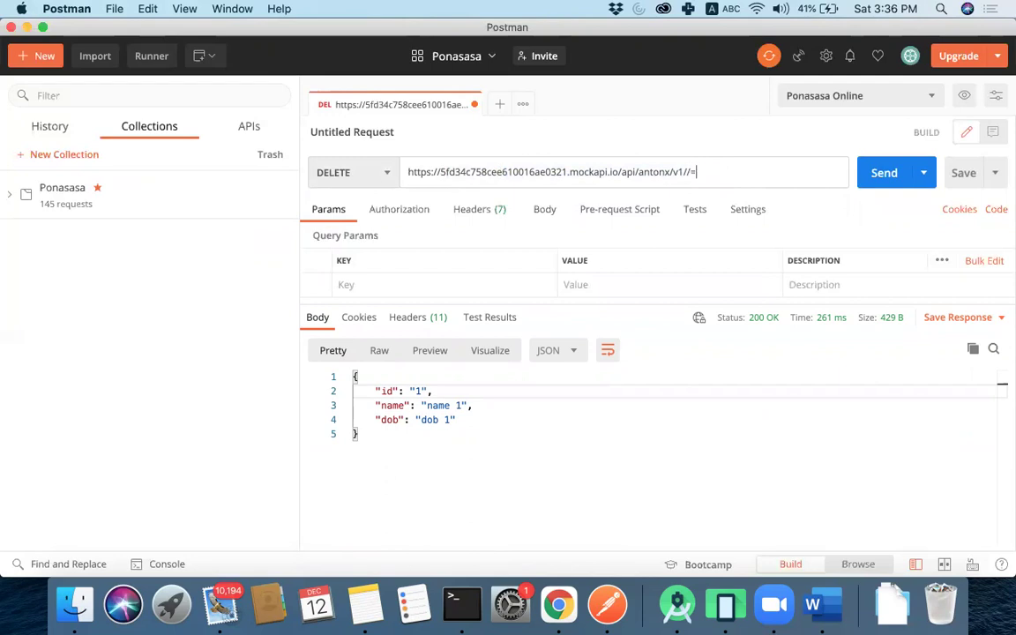
{"action": "key", "text": "BackSpace"}
{"action": "key", "text": "BackSpace"}
{"action": "left_click", "coordinate": [558, 605]}
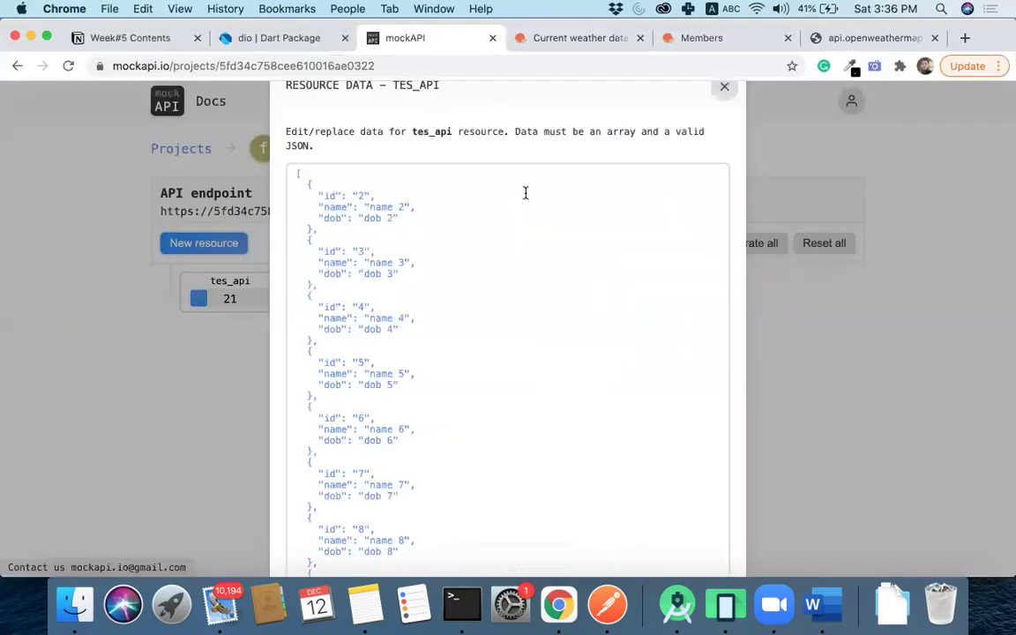
Close the record view and inspect the tes_api resource's POST /tes_api endpoint path
{"action": "scroll", "coordinate": [684, 155], "scroll_direction": "up", "scroll_amount": 2}
{"action": "left_click", "coordinate": [725, 153]}
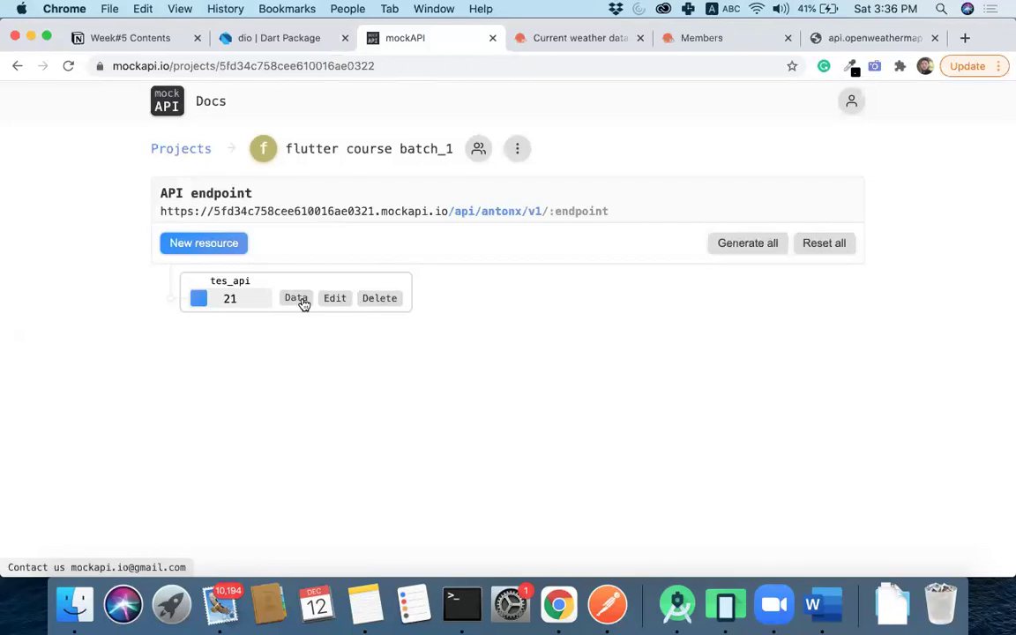
{"action": "left_click", "coordinate": [335, 298]}
{"action": "scroll", "coordinate": [388, 282], "scroll_direction": "down", "scroll_amount": 10}
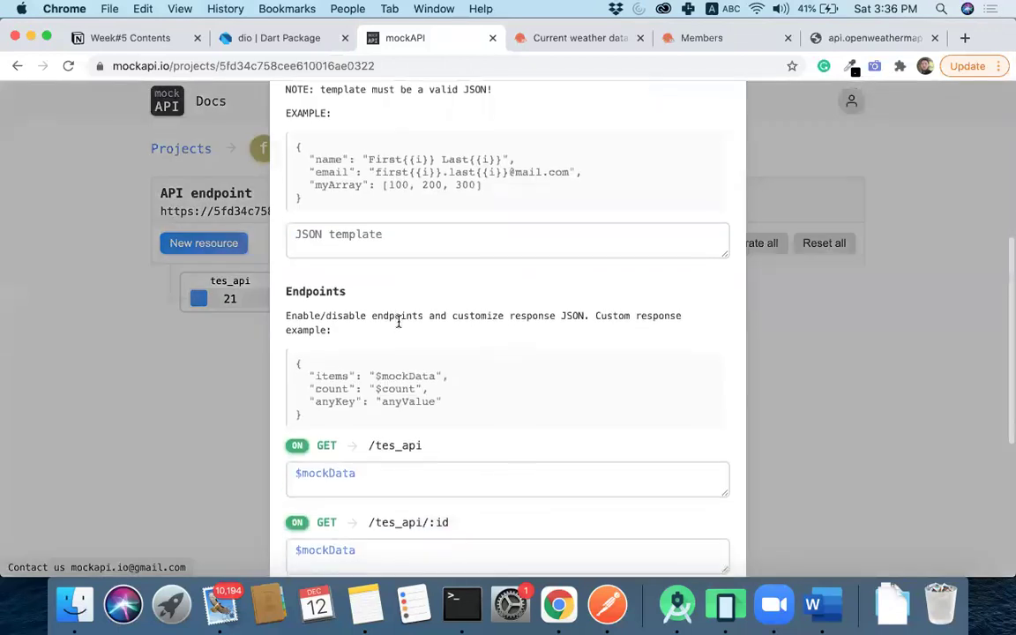
{"action": "left_click_drag", "start_coordinate": [374, 290], "coordinate": [442, 290]}
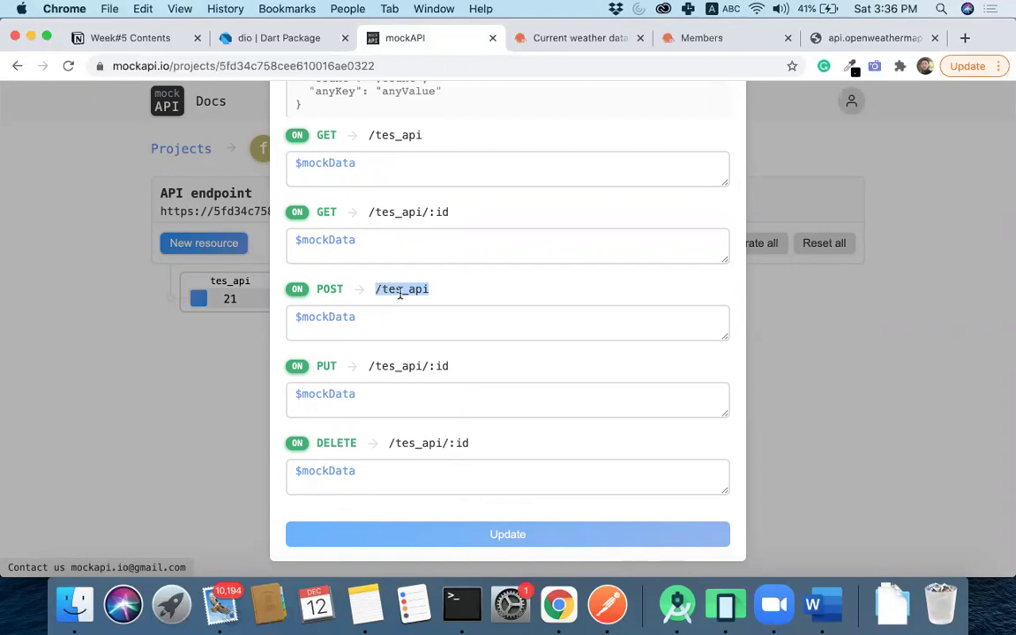
{"action": "left_click", "coordinate": [765, 311]}
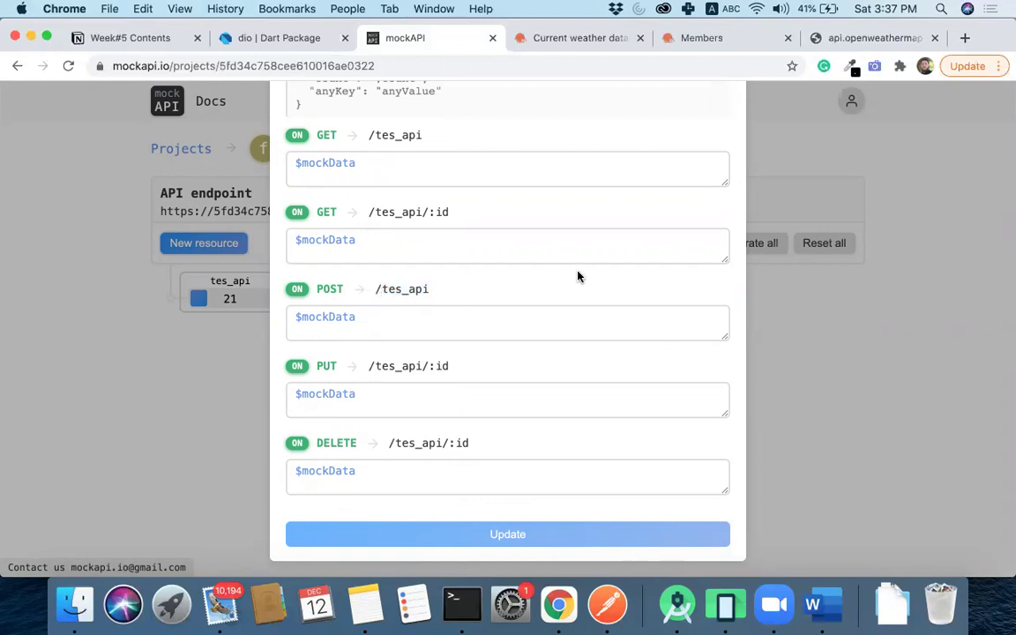
{"action": "scroll", "coordinate": [577, 277], "scroll_direction": "up", "scroll_amount": 10}
{"action": "left_click", "coordinate": [725, 145]}
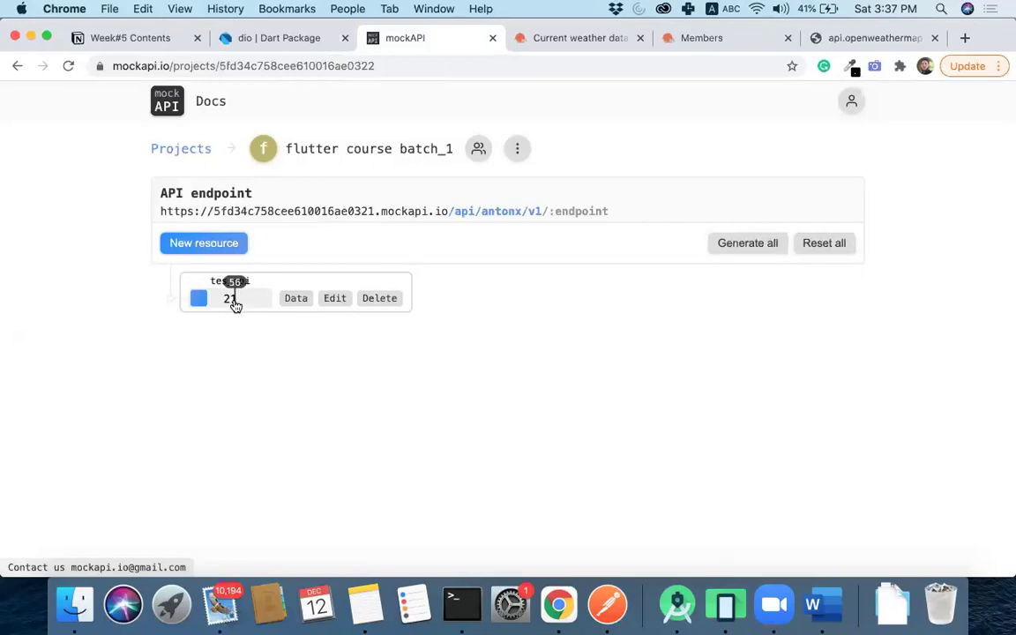
Review the stored tes_api records, confirming they end at id 22
{"action": "left_click", "coordinate": [300, 301]}
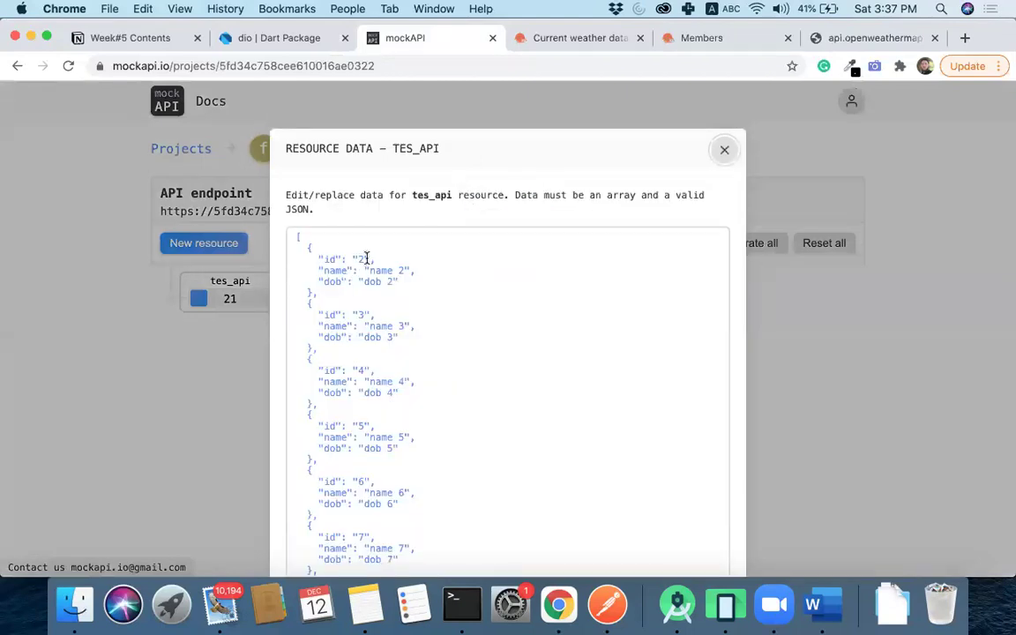
{"action": "scroll", "coordinate": [367, 258], "scroll_direction": "down", "scroll_amount": 15}
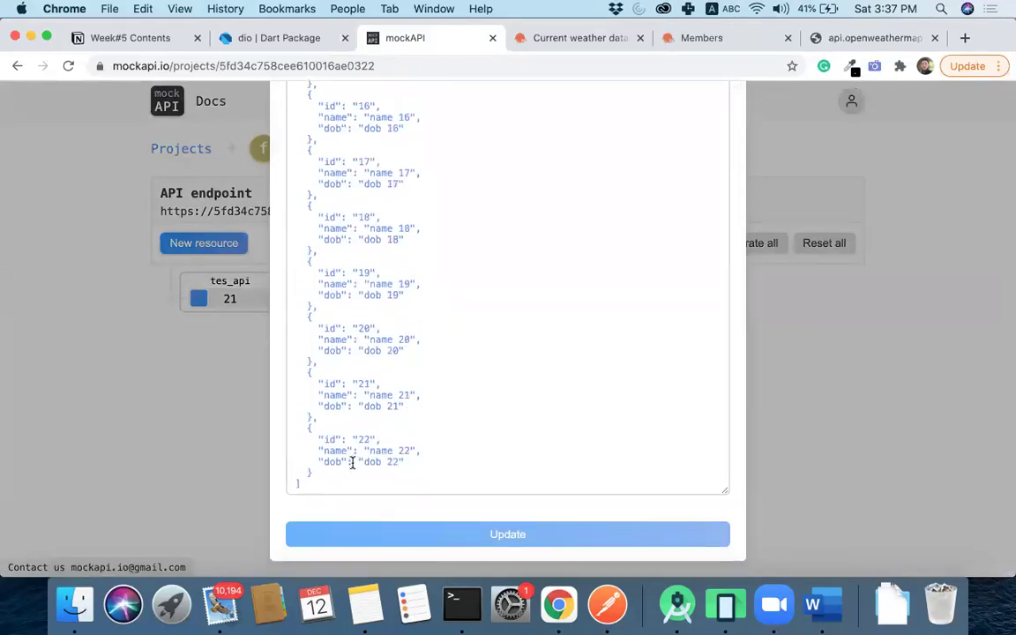
{"action": "scroll", "coordinate": [579, 252], "scroll_direction": "up", "scroll_amount": 15}
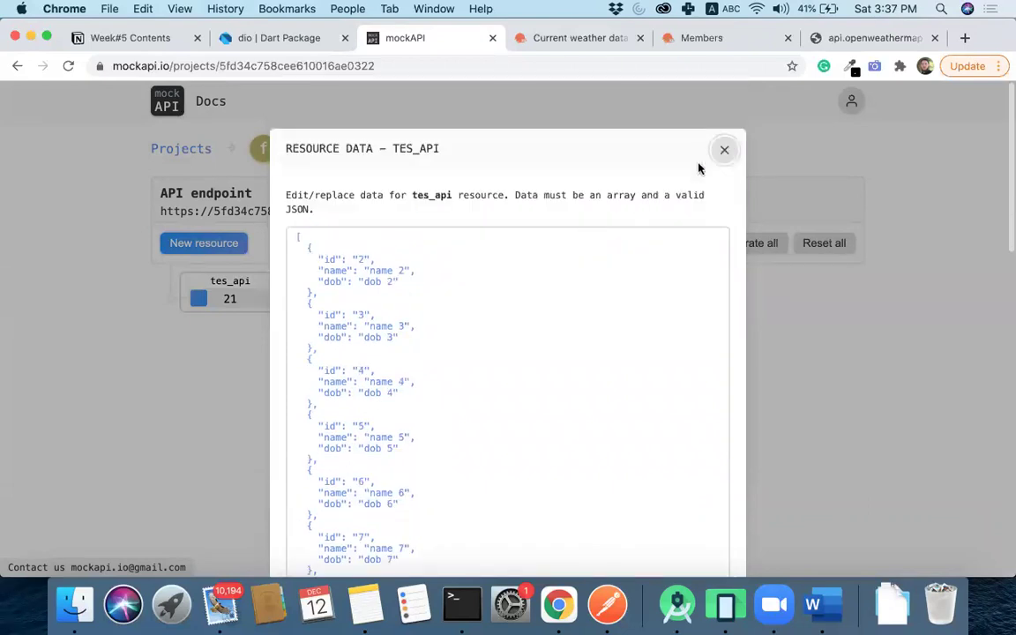
{"action": "left_click", "coordinate": [724, 150]}
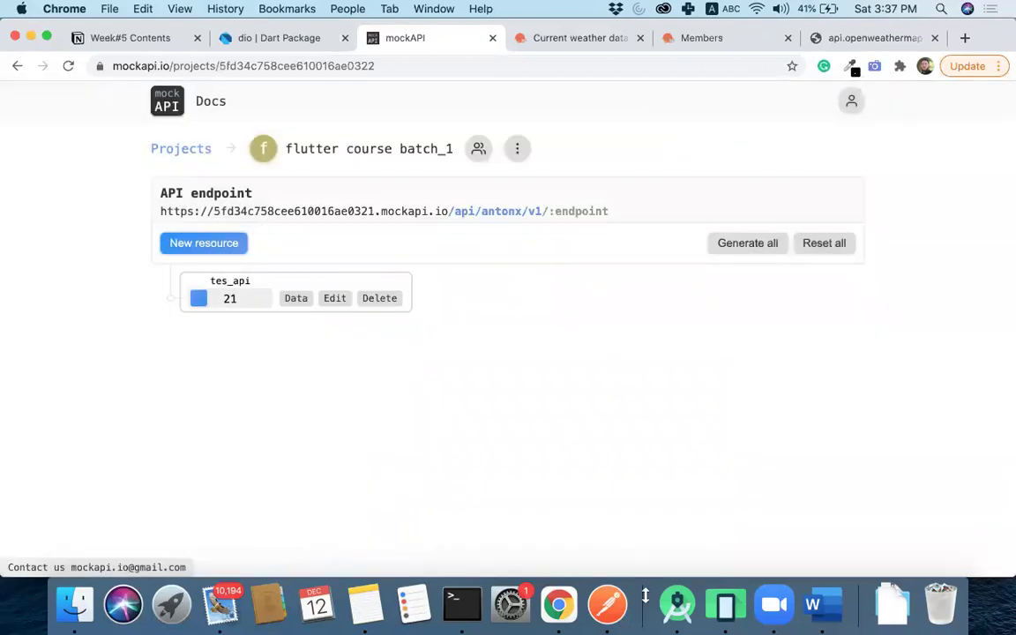
{"action": "left_click", "coordinate": [608, 607]}
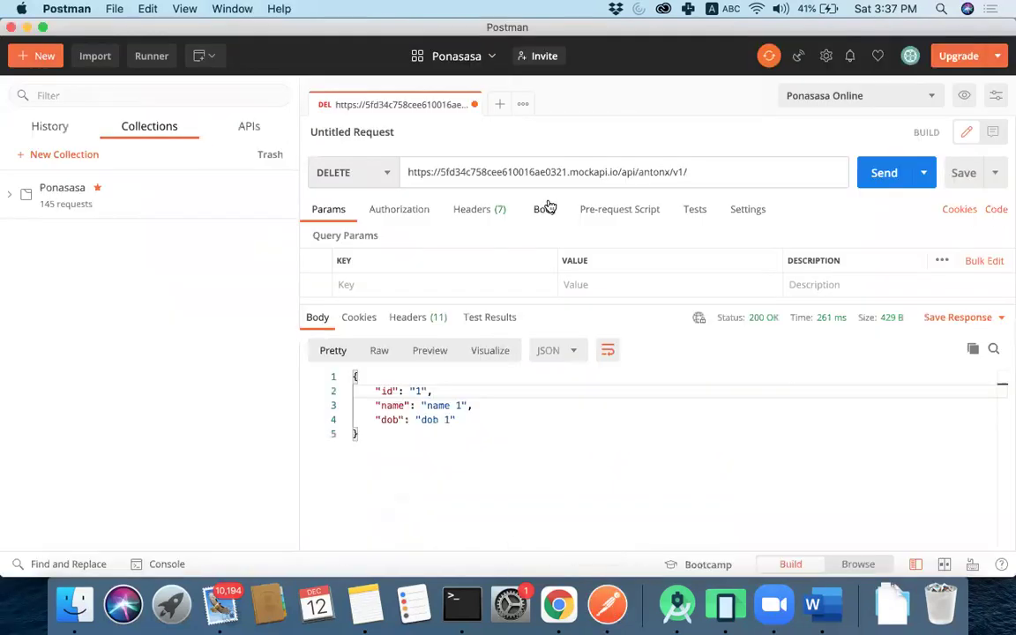
Append tes_api to the URL without the extra slash, keeping the method as GET
{"action": "left_click", "coordinate": [723, 169]}
{"action": "type", "text": "tes_api"}
{"action": "left_click", "coordinate": [690, 172]}
{"action": "key", "text": "BackSpace"}
{"action": "key", "text": "BackSpace"}
{"action": "left_click", "coordinate": [386, 173]}
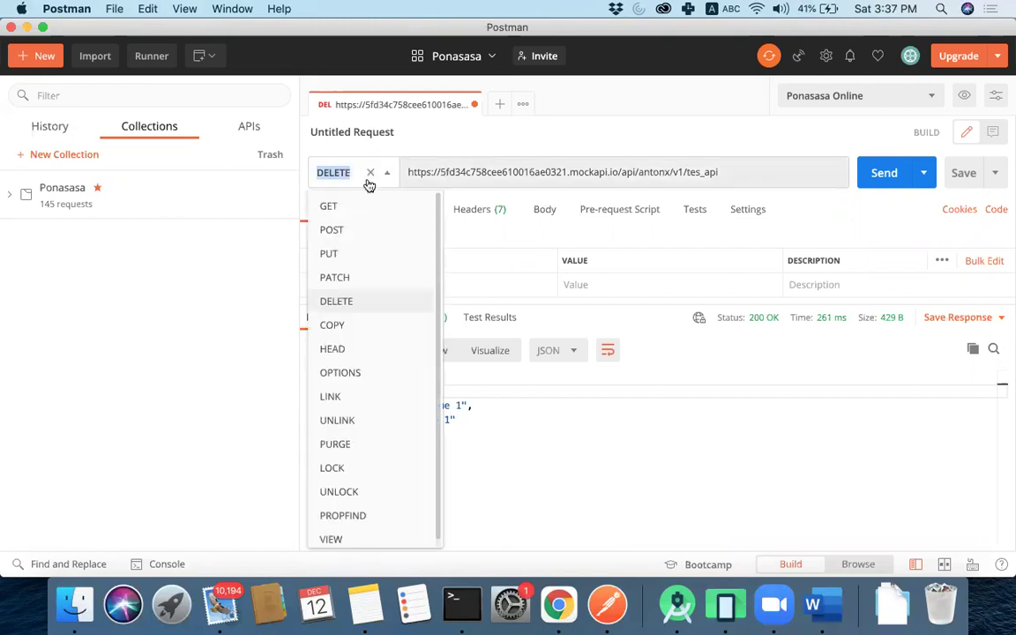
{"action": "left_click", "coordinate": [334, 207]}
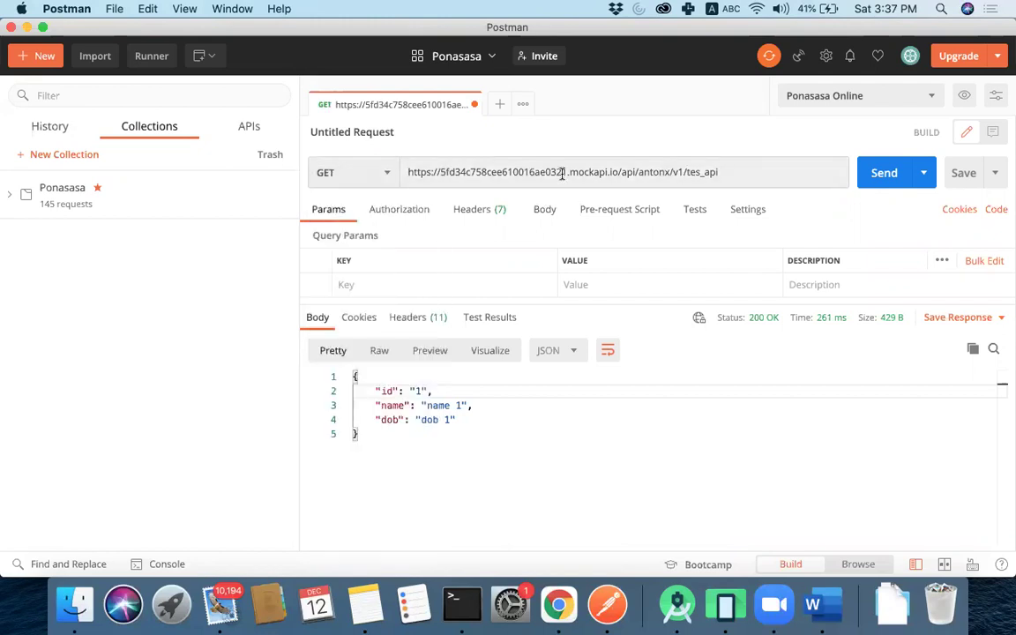
{"action": "left_click_drag", "start_coordinate": [685, 172], "coordinate": [409, 173]}
{"action": "left_click", "coordinate": [719, 172]}
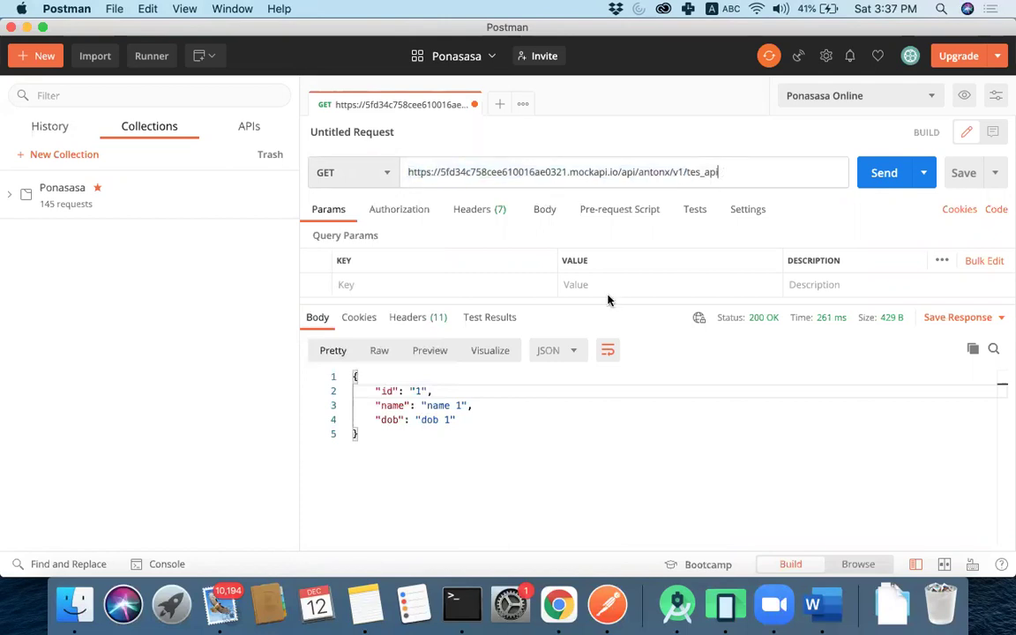
Set the request body to raw and enter an empty pair of braces
{"action": "left_click", "coordinate": [546, 214]}
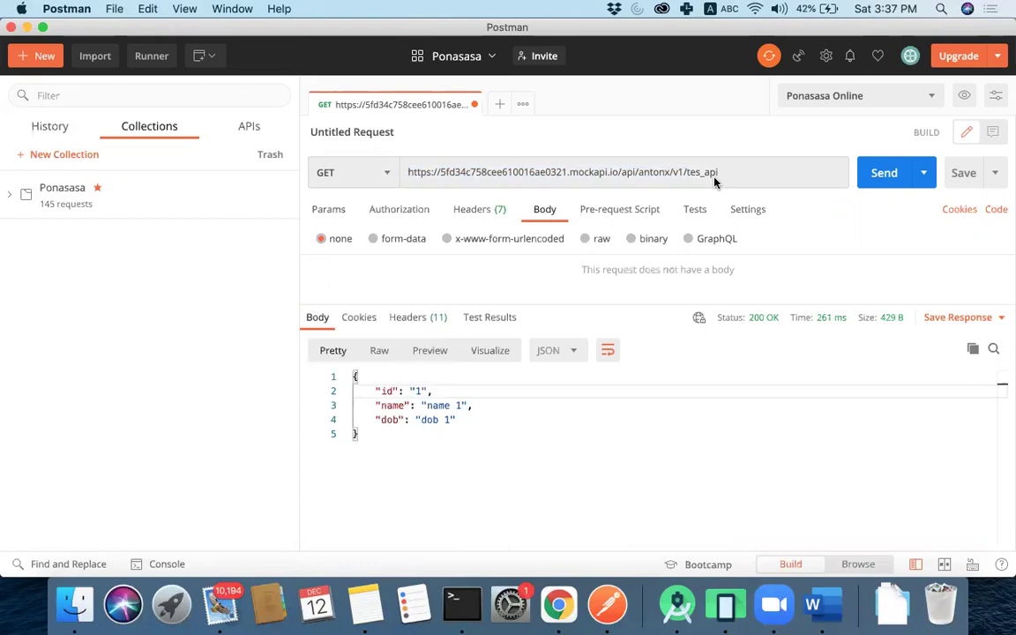
{"action": "left_click_drag", "start_coordinate": [532, 304], "coordinate": [517, 476]}
{"action": "left_click", "coordinate": [586, 239]}
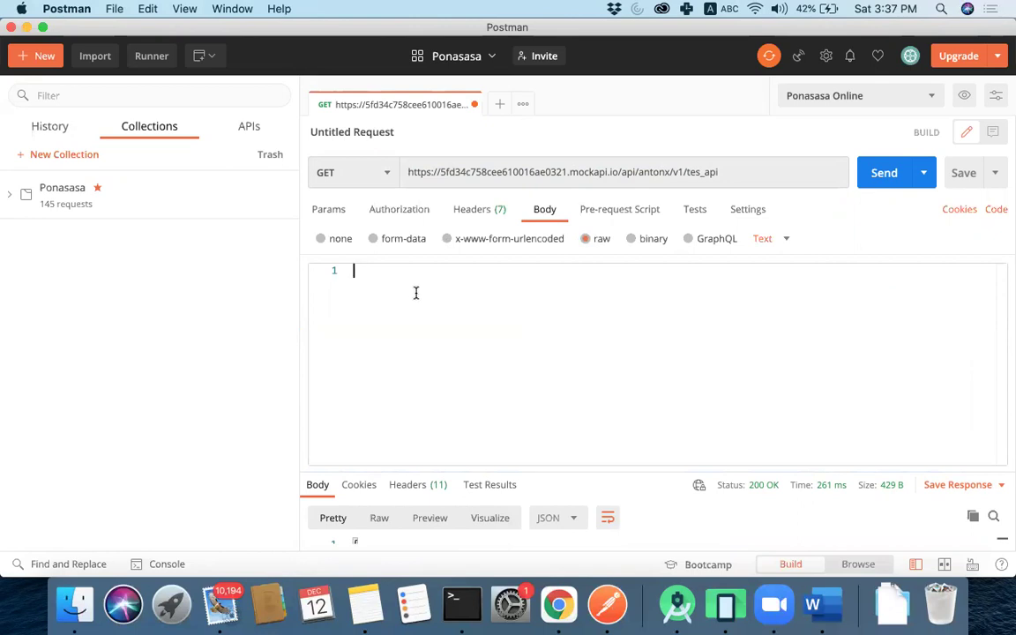
{"action": "type", "text": "{"}
{"action": "key", "text": "Return"}
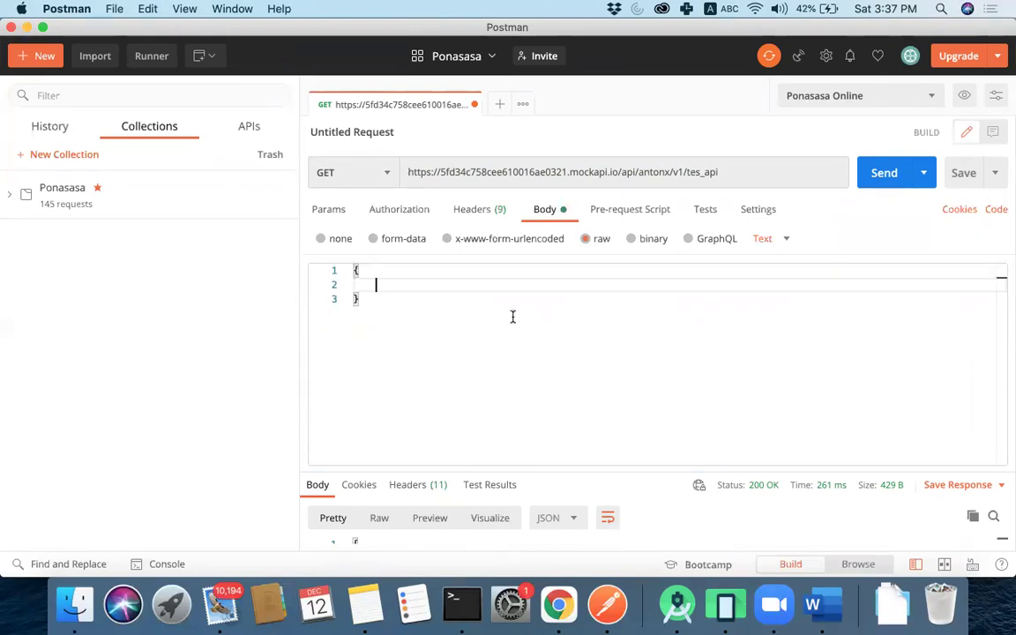
{"action": "left_click", "coordinate": [558, 605]}
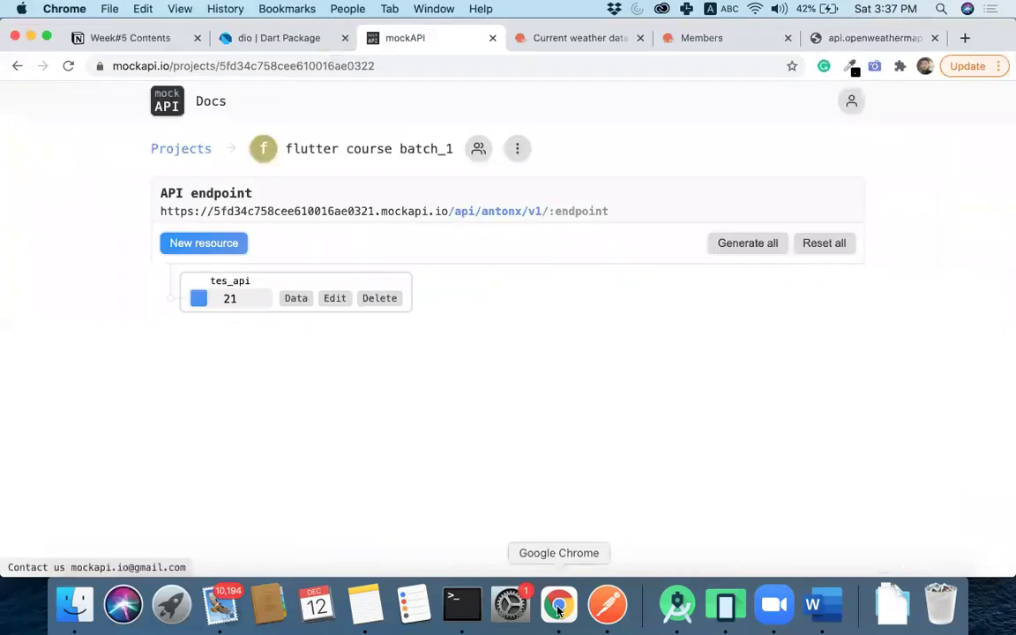
Copy the id 2 record from tes_api data and paste it over Postman's request body
{"action": "left_click", "coordinate": [297, 298]}
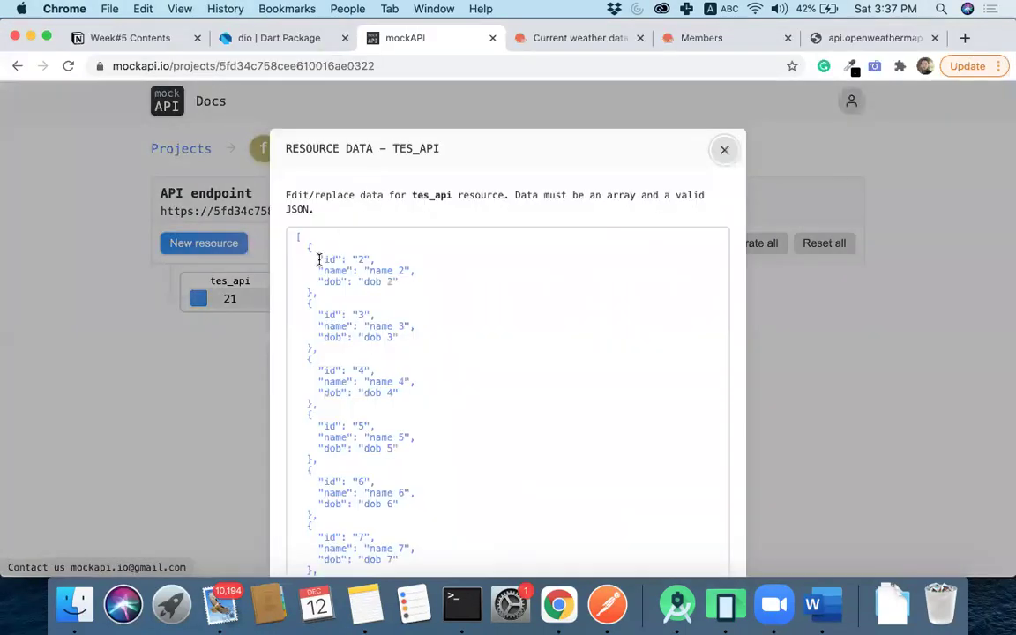
{"action": "left_click_drag", "start_coordinate": [307, 249], "coordinate": [320, 290]}
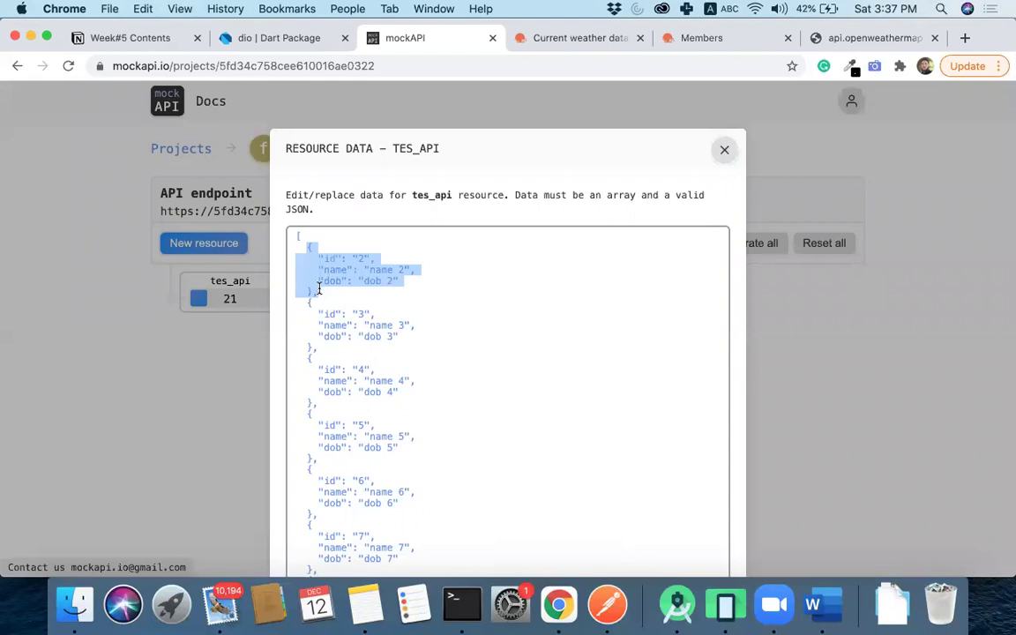
{"action": "left_click", "coordinate": [607, 605]}
{"action": "key", "text": "cmd+a"}
{"action": "key", "text": "cmd+x"}
{"action": "key", "text": "cmd+v"}
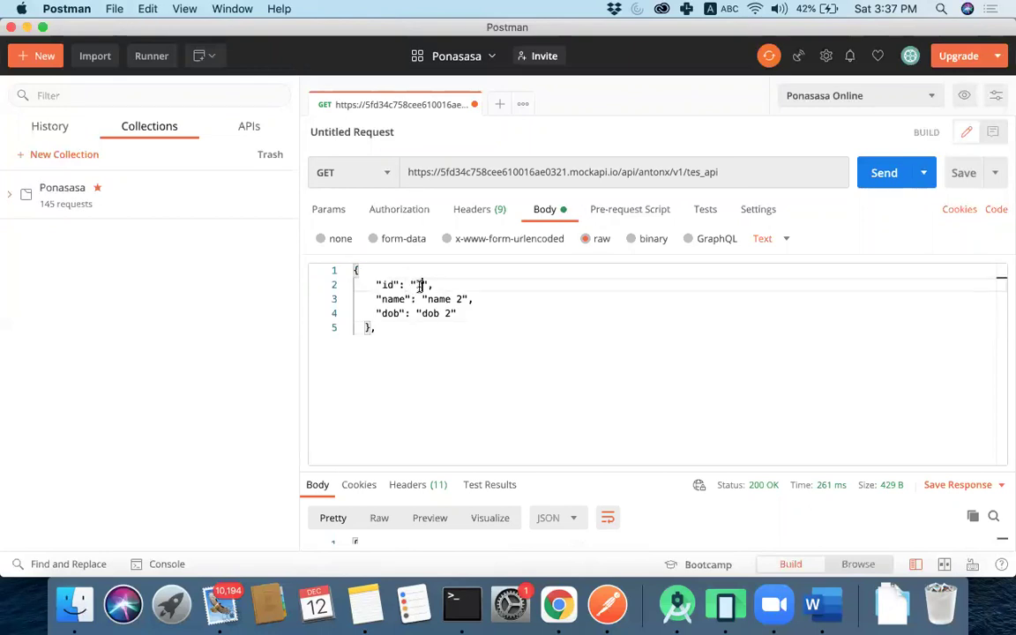
Change the body values to id 23, name 23 and dob 23
{"action": "type", "text": "3"}
{"action": "left_click", "coordinate": [462, 298]}
{"action": "type", "text": "3"}
{"action": "left_click", "coordinate": [451, 316]}
{"action": "key", "text": "BackSpace"}
{"action": "type", "text": "23"}
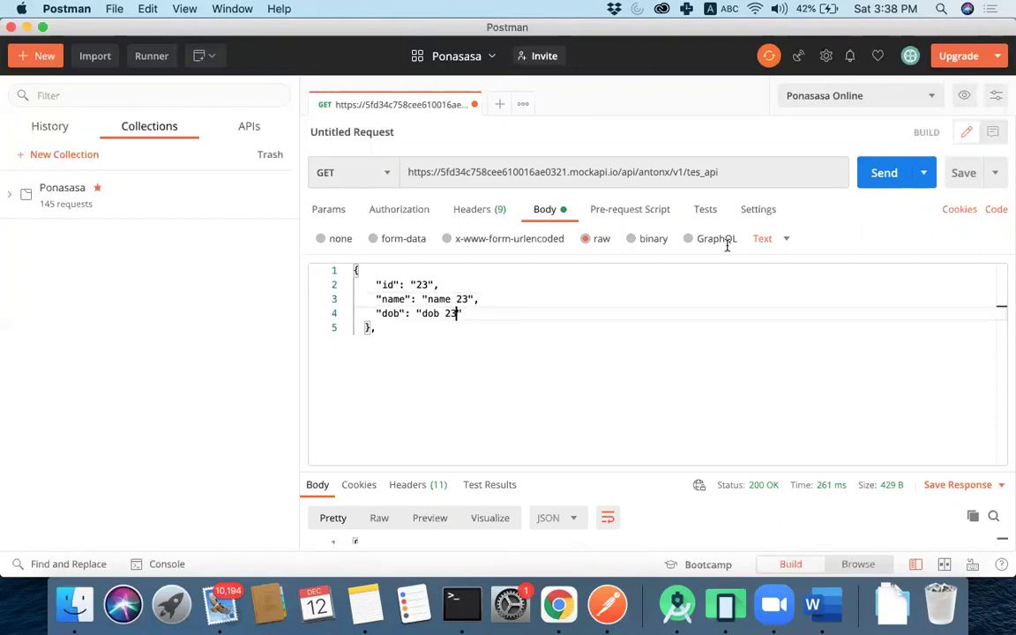
Send the request, then switch the method to POST and send it for 201 Created
{"action": "left_click", "coordinate": [882, 181]}
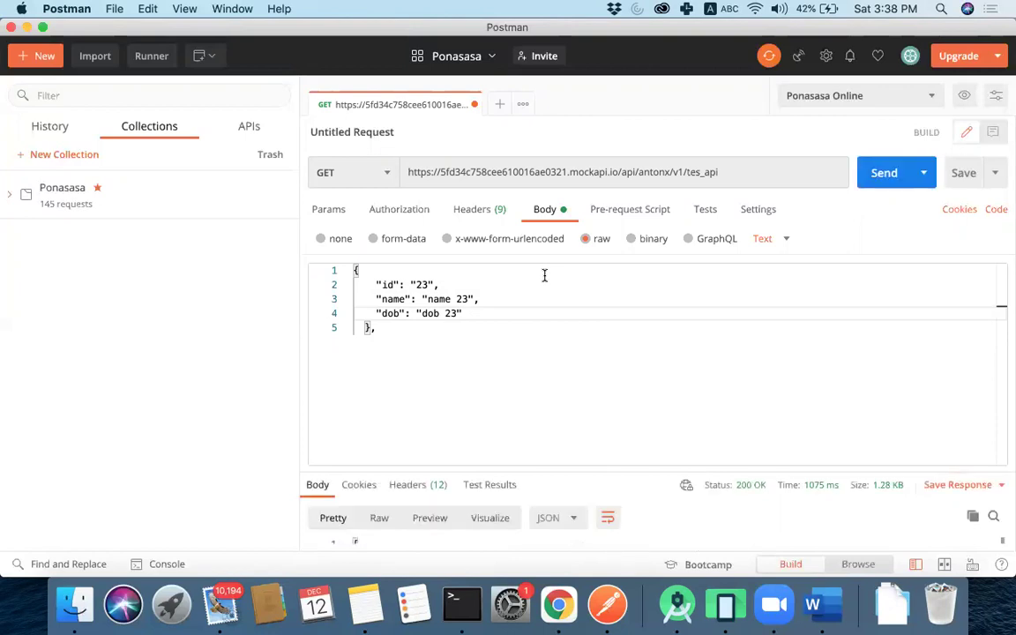
{"action": "left_click_drag", "start_coordinate": [524, 470], "coordinate": [531, 331]}
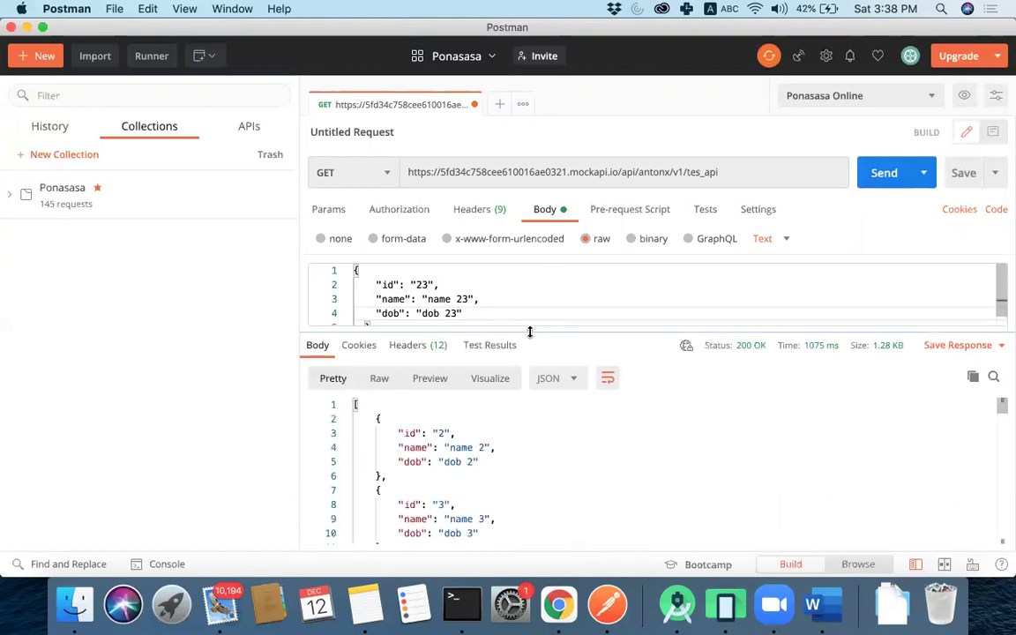
{"action": "scroll", "coordinate": [496, 442], "scroll_direction": "down", "scroll_amount": 20}
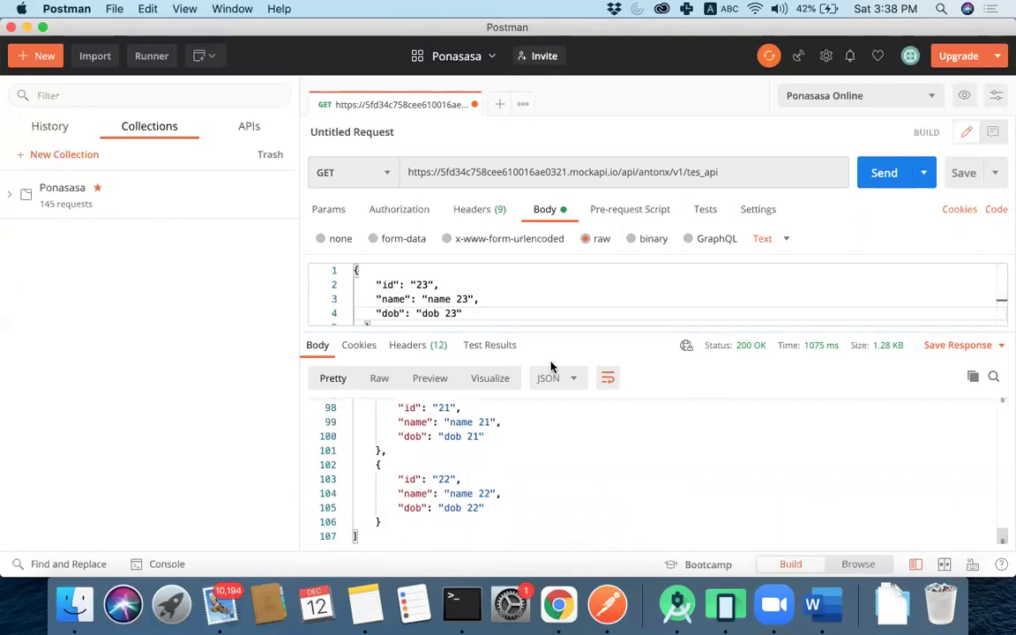
{"action": "scroll", "coordinate": [524, 469], "scroll_direction": "up", "scroll_amount": 20}
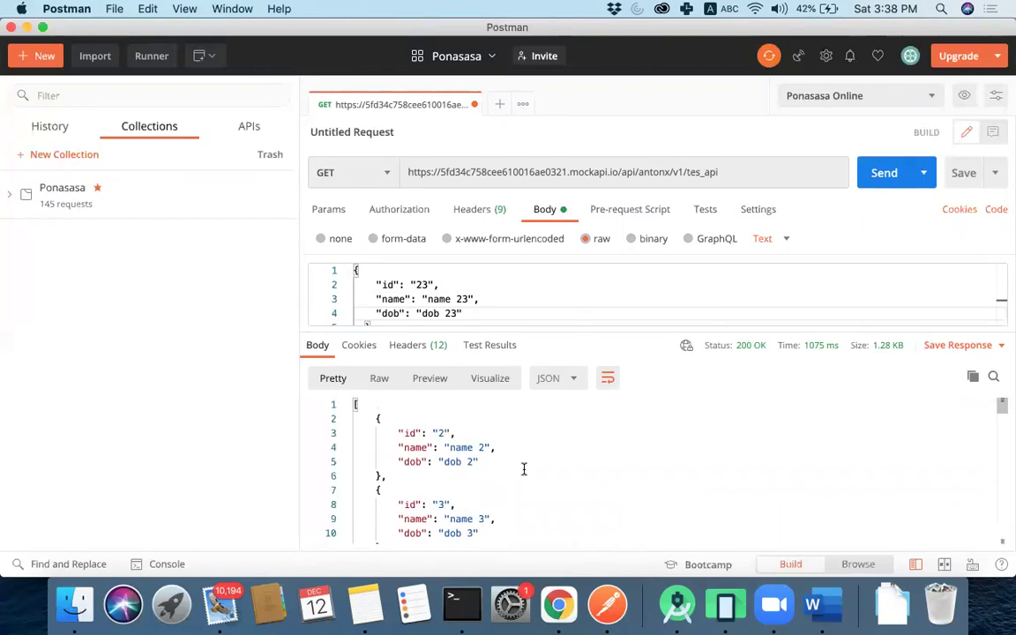
{"action": "left_click", "coordinate": [384, 173]}
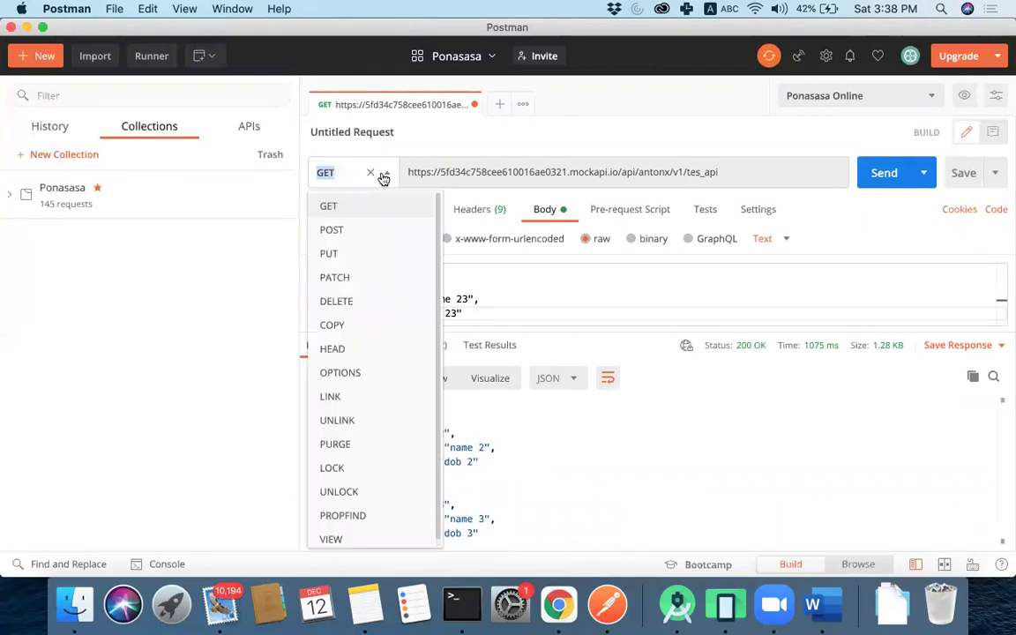
{"action": "left_click", "coordinate": [335, 231]}
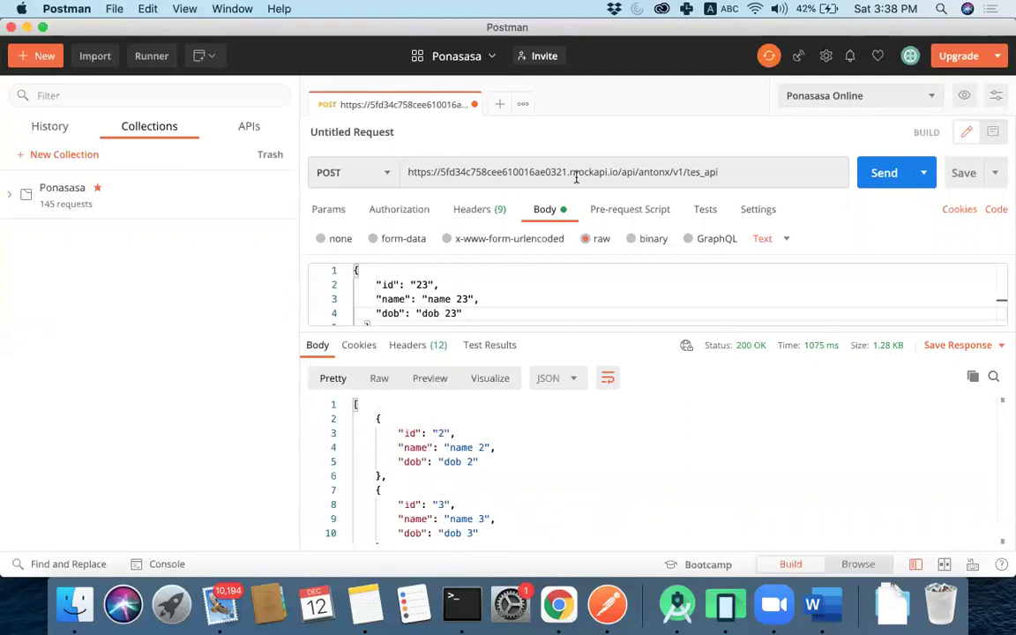
{"action": "left_click", "coordinate": [879, 175]}
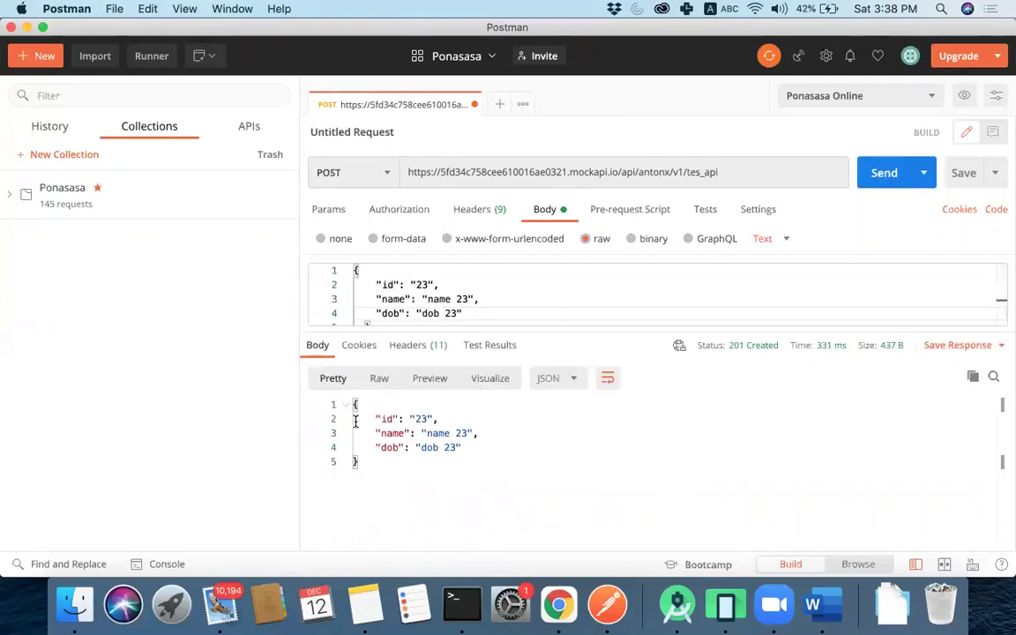
Reload the mockAPI project page and open the tes_api resource data
{"action": "left_click", "coordinate": [558, 604]}
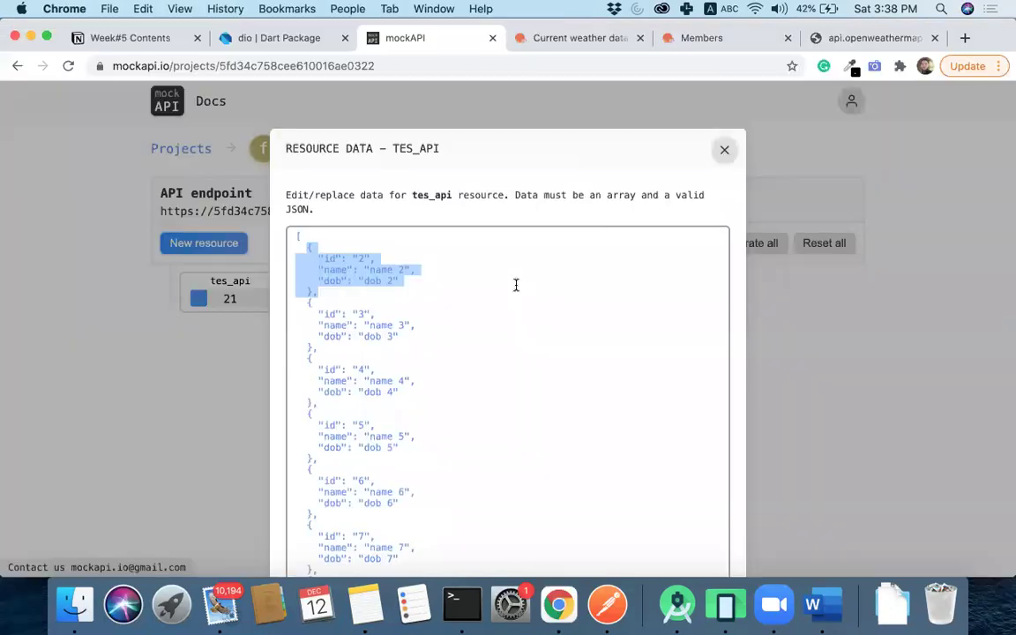
{"action": "left_click", "coordinate": [723, 150]}
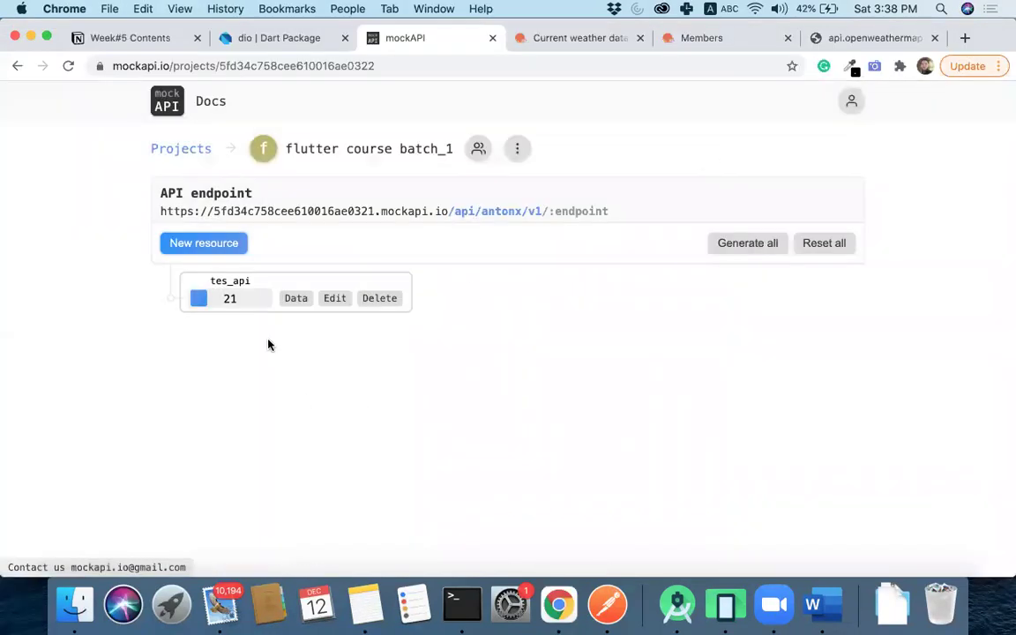
{"action": "left_click", "coordinate": [67, 66]}
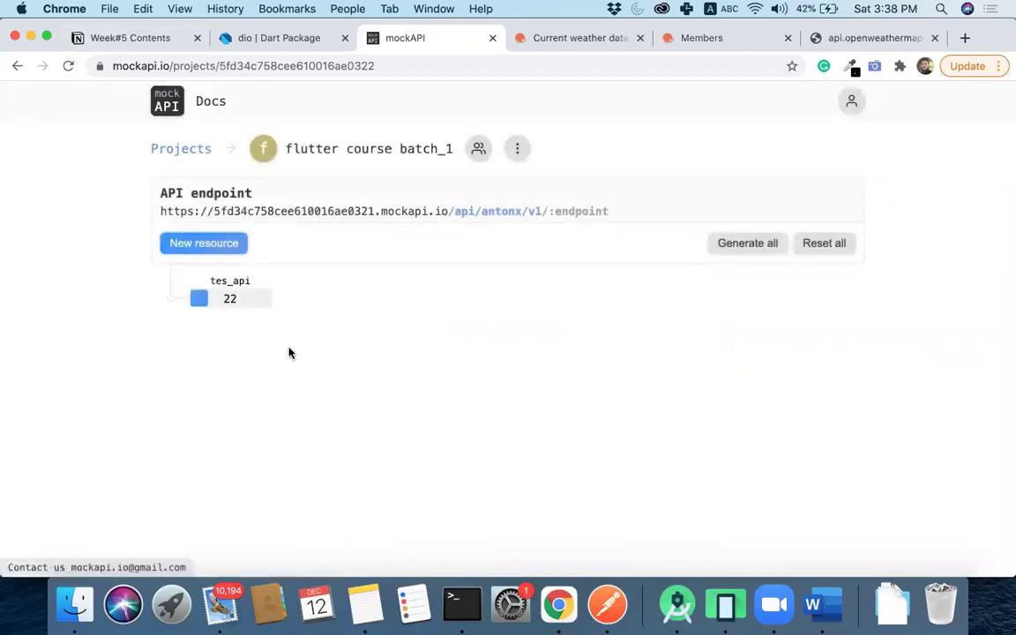
{"action": "mouse_move", "coordinate": [239, 297]}
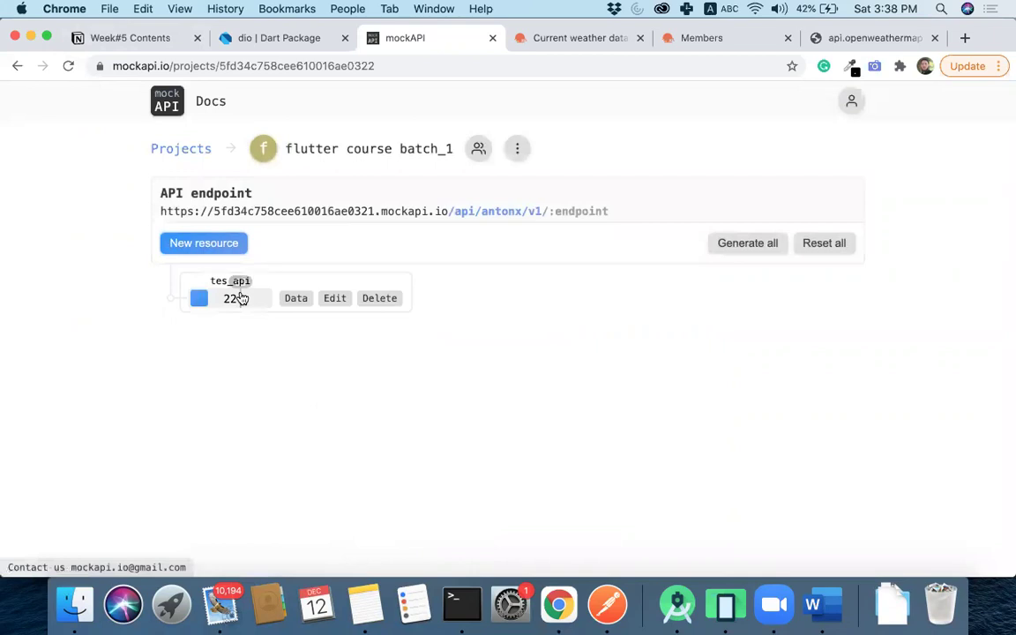
{"action": "left_click", "coordinate": [298, 298]}
Scroll the tes_api data to confirm the new id 23 record at the end
{"action": "scroll", "coordinate": [458, 376], "scroll_direction": "down", "scroll_amount": 10}
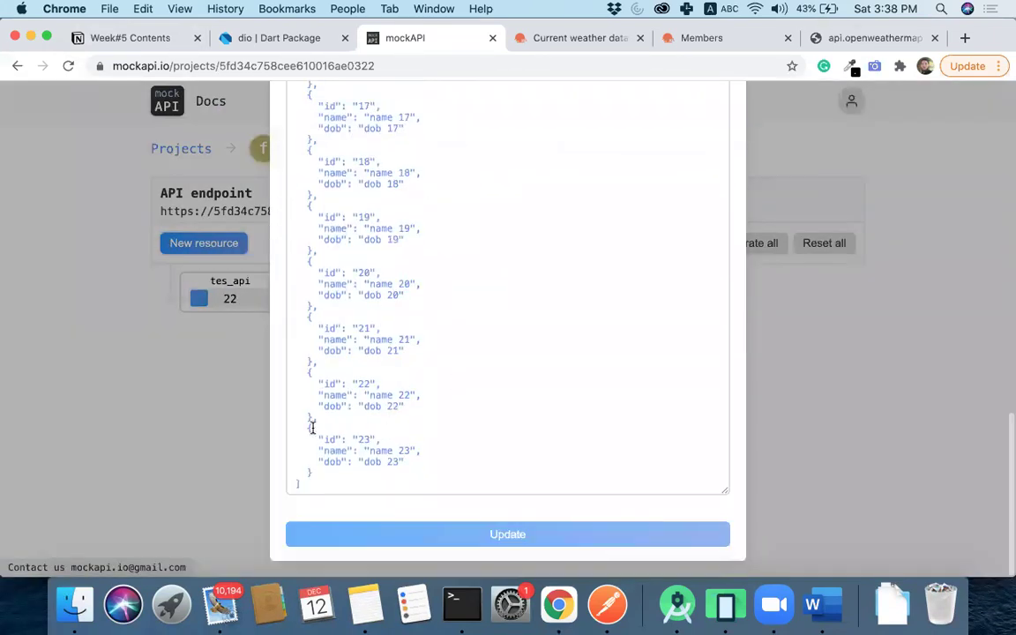
{"action": "left_click", "coordinate": [306, 430]}
{"action": "left_click", "coordinate": [320, 473], "text": "shift"}
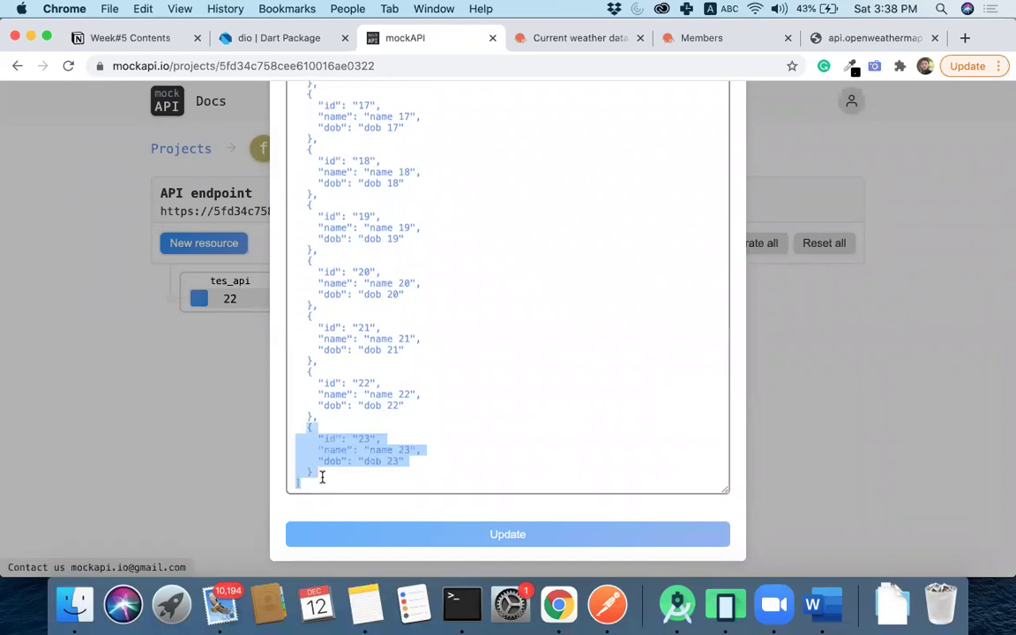
{"action": "left_click", "coordinate": [321, 473]}
{"action": "scroll", "coordinate": [391, 319], "scroll_direction": "up", "scroll_amount": 15}
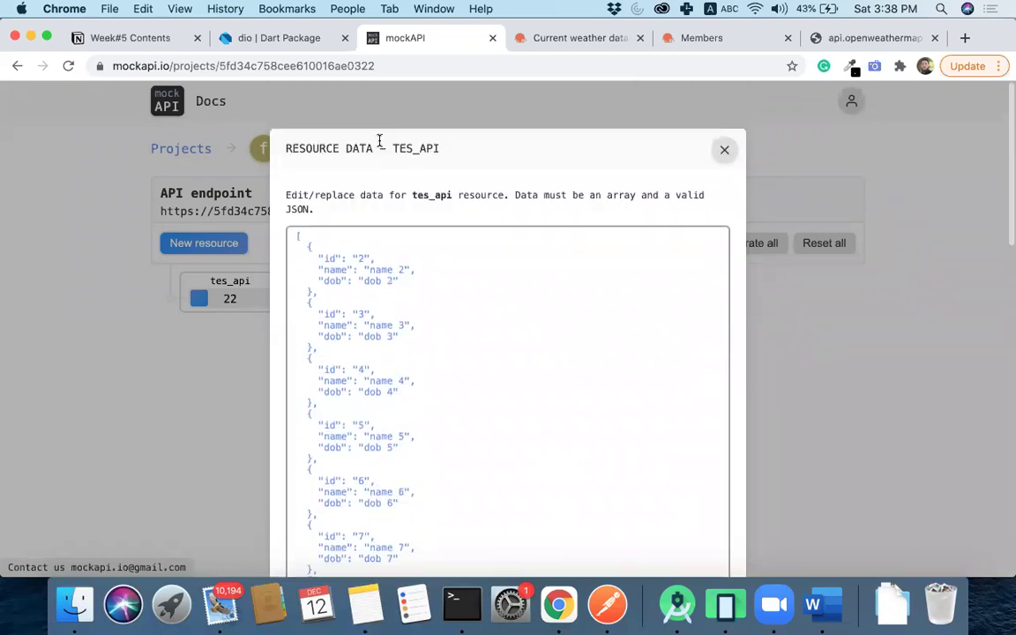
{"action": "left_click_drag", "start_coordinate": [306, 247], "coordinate": [316, 290]}
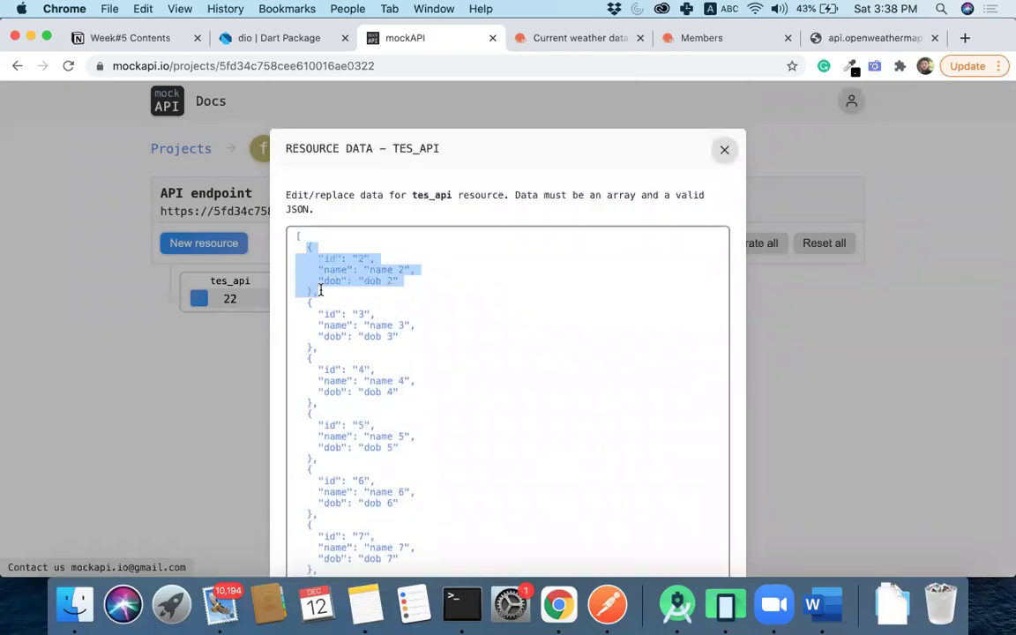
{"action": "left_click", "coordinate": [724, 151]}
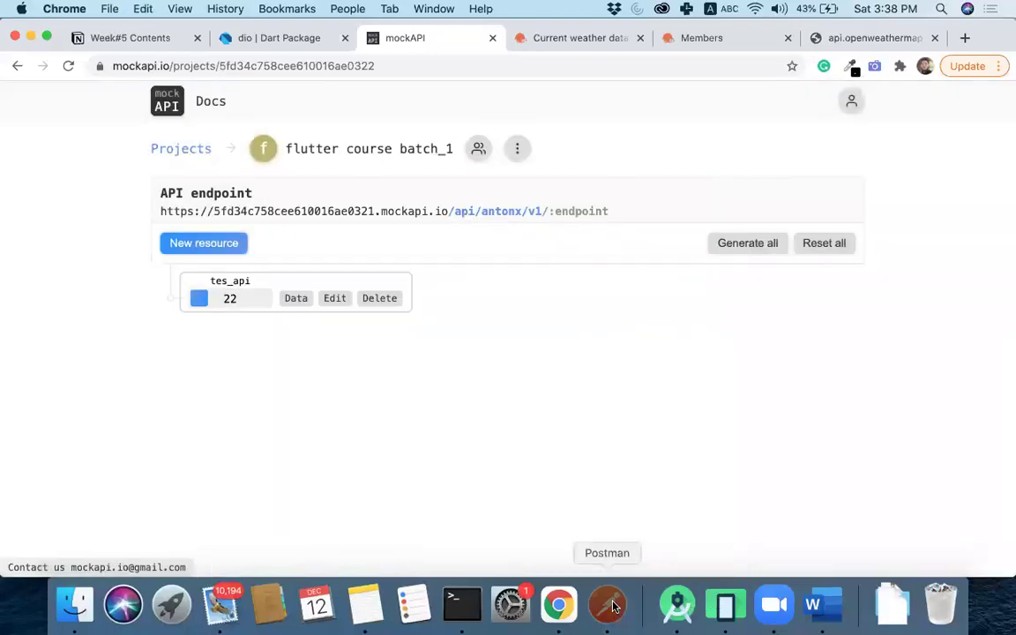
{"action": "left_click", "coordinate": [607, 605]}
{"action": "left_click", "coordinate": [424, 284]}
{"action": "key", "text": "Delete"}
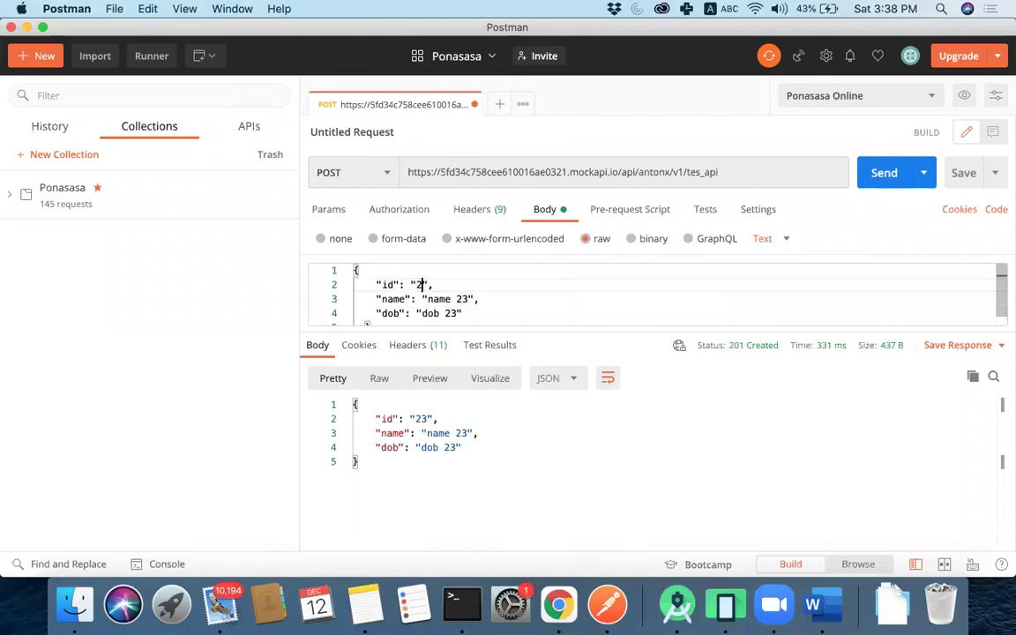
{"action": "left_click", "coordinate": [469, 300]}
{"action": "key", "text": "BackSpace"}
{"action": "key", "text": "BackSpace"}
{"action": "type", "text": "1"}
{"action": "left_click", "coordinate": [459, 313]}
{"action": "key", "text": "BackSpace"}
{"action": "key", "text": "BackSpace"}
{"action": "type", "text": "1"}
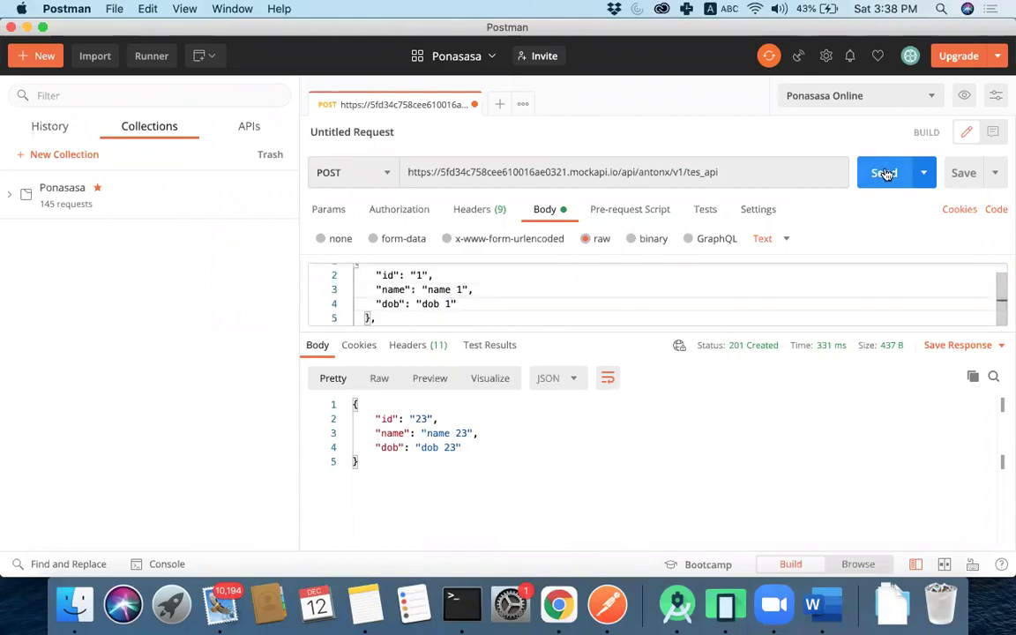
{"action": "left_click", "coordinate": [877, 176]}
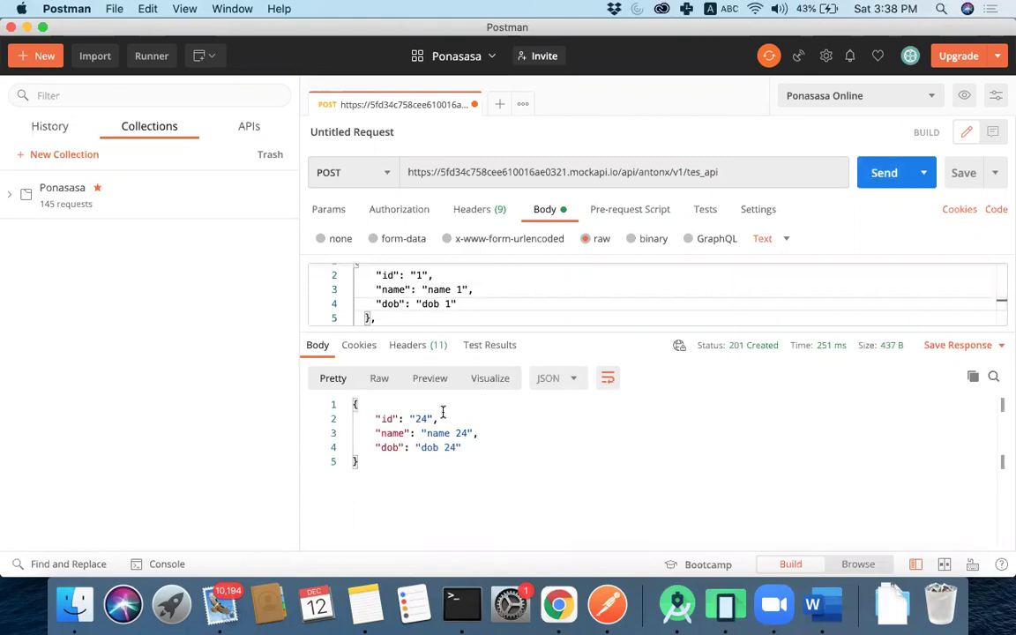
{"action": "left_click", "coordinate": [389, 415]}
{"action": "key", "text": "super+a"}
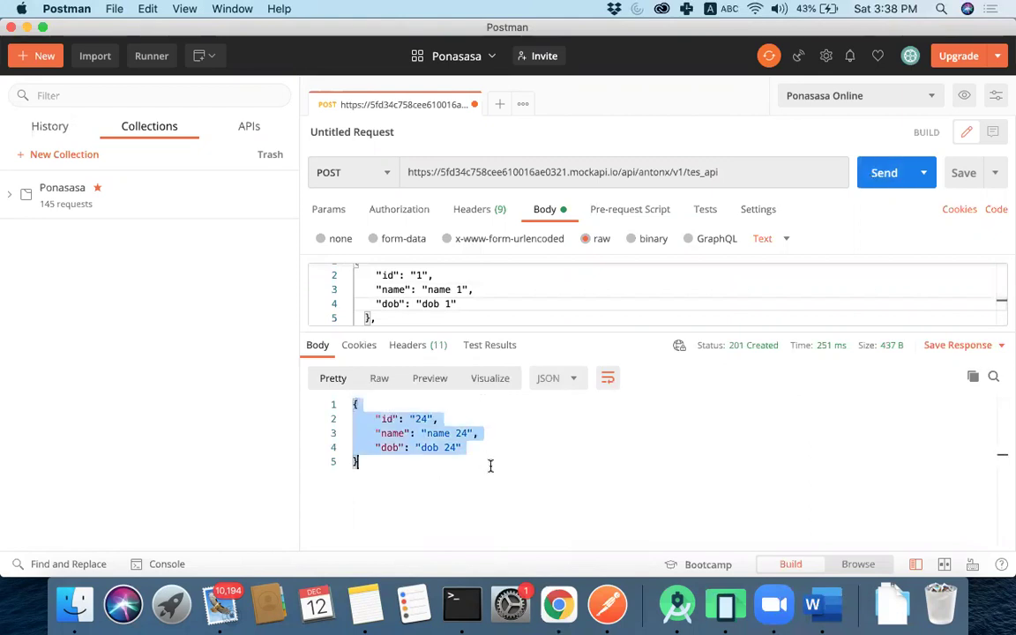
{"action": "left_click", "coordinate": [420, 275]}
{"action": "left_click", "coordinate": [477, 308]}
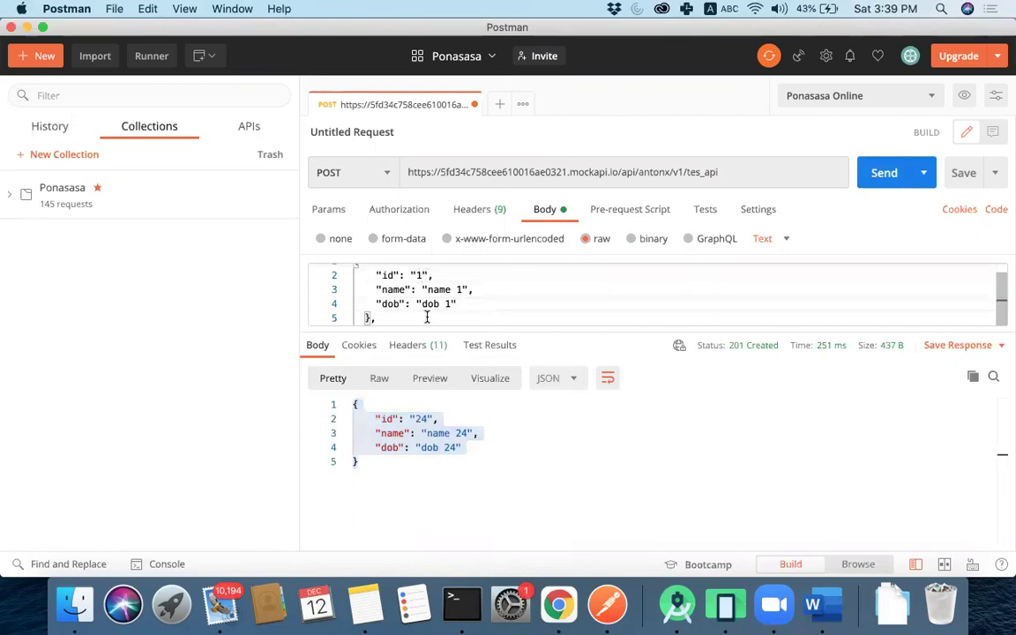
{"action": "key", "text": "super+a"}
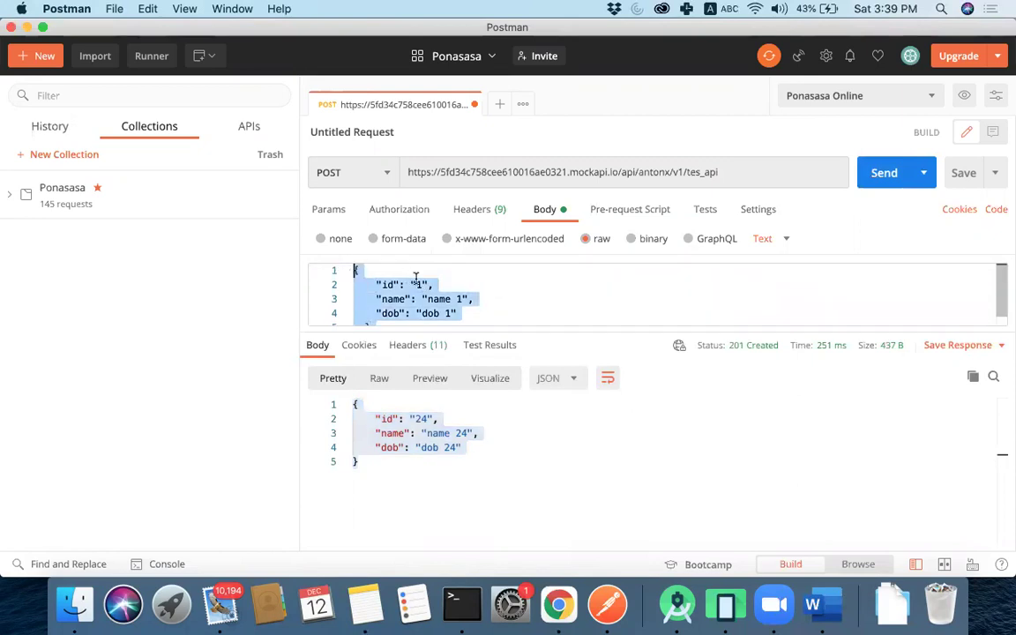
{"action": "left_click", "coordinate": [415, 278]}
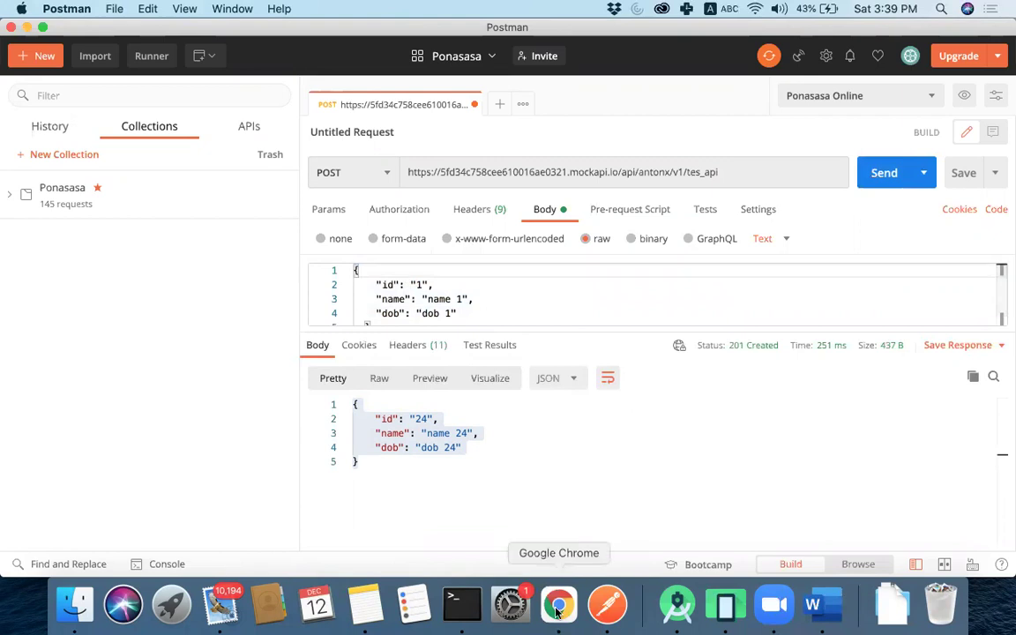
{"action": "left_click", "coordinate": [557, 607]}
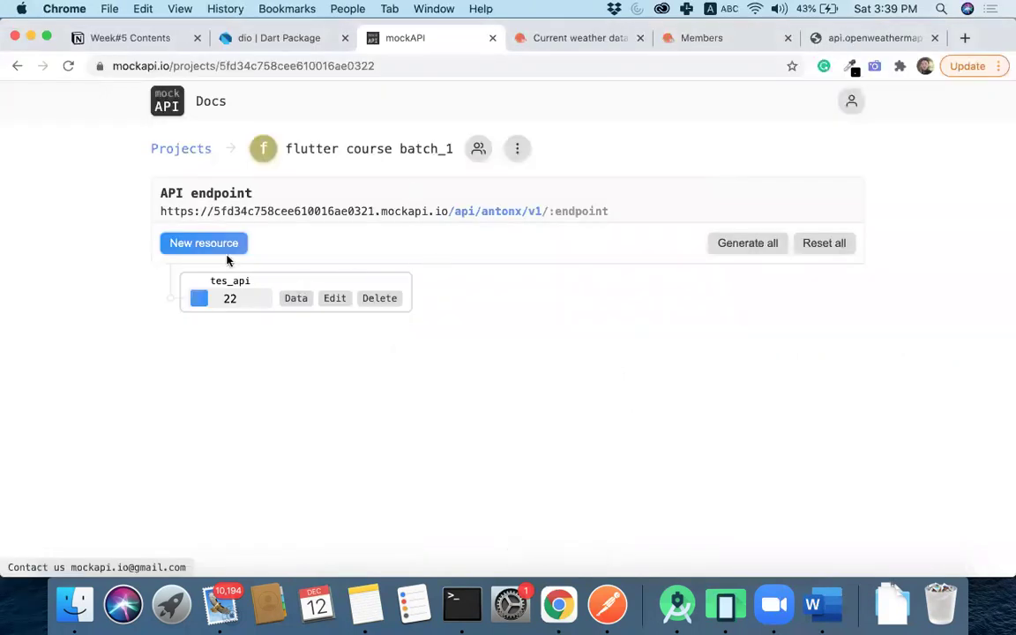
{"action": "left_click", "coordinate": [68, 65]}
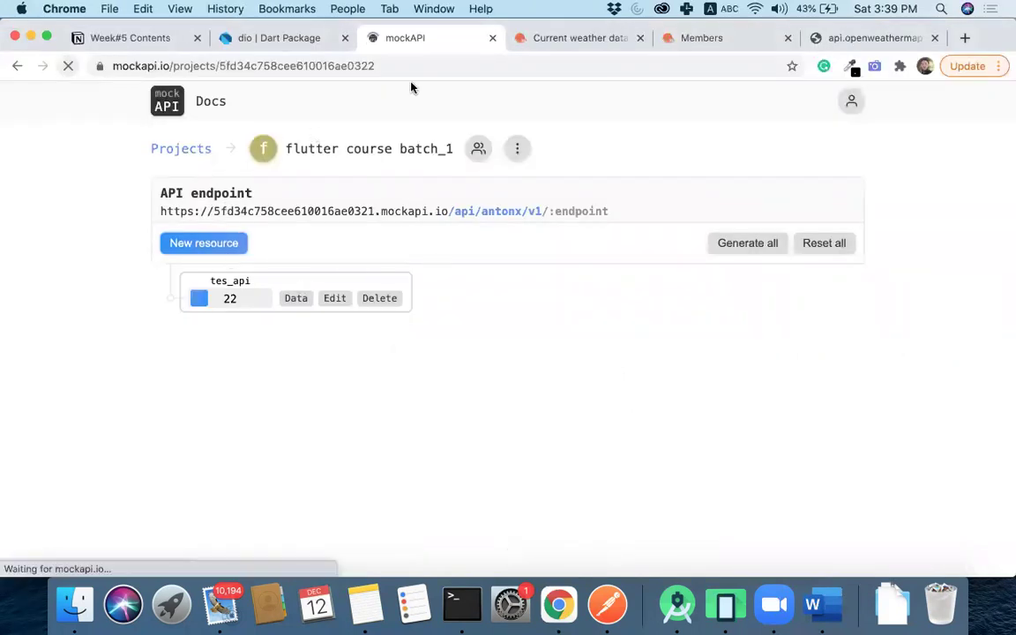
{"action": "left_click", "coordinate": [615, 607]}
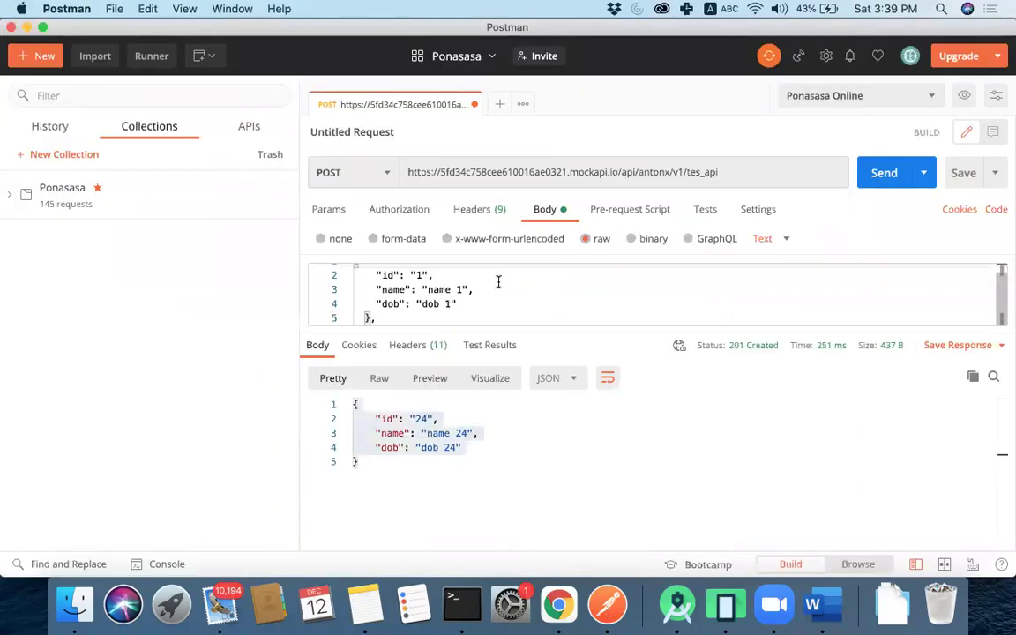
Make the body editor taller to show JSON lines 1–5 and retype line 5's trailing comma
{"action": "left_click_drag", "start_coordinate": [494, 335], "coordinate": [494, 432]}
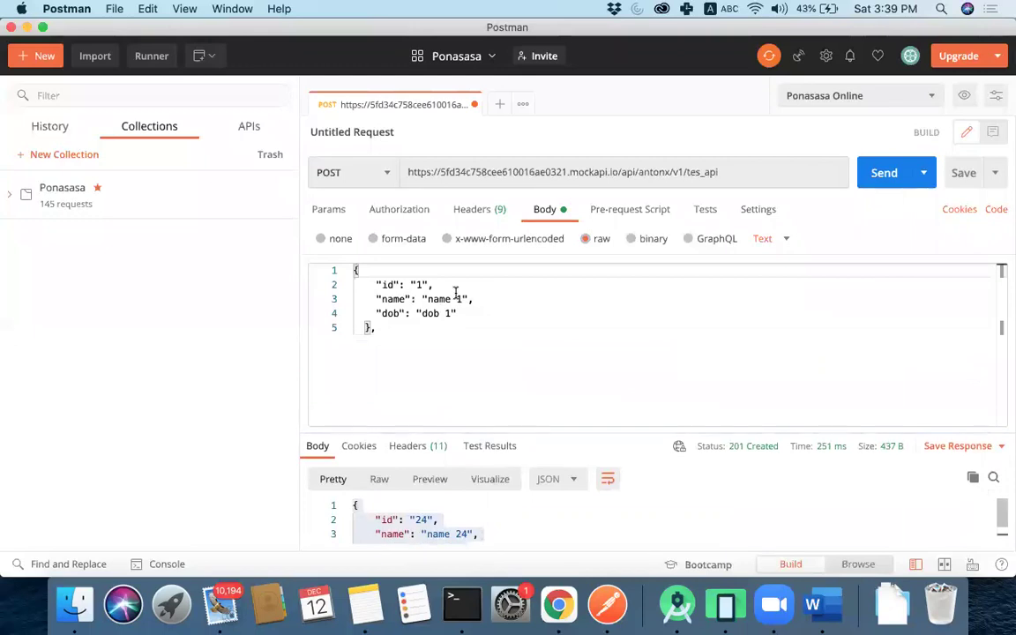
{"action": "left_click_drag", "start_coordinate": [414, 326], "coordinate": [353, 268]}
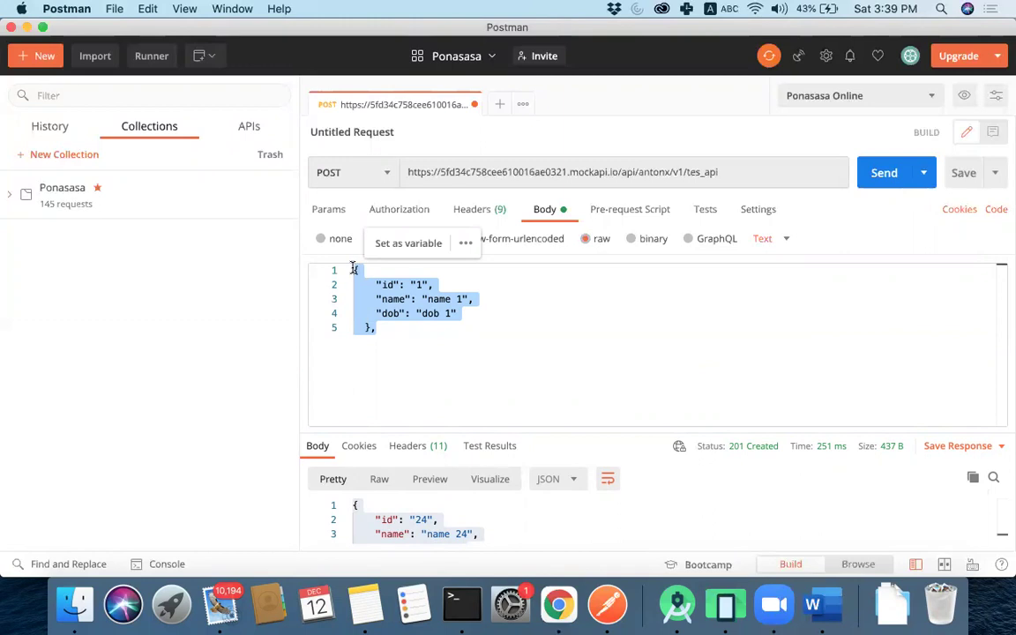
{"action": "left_click", "coordinate": [422, 273]}
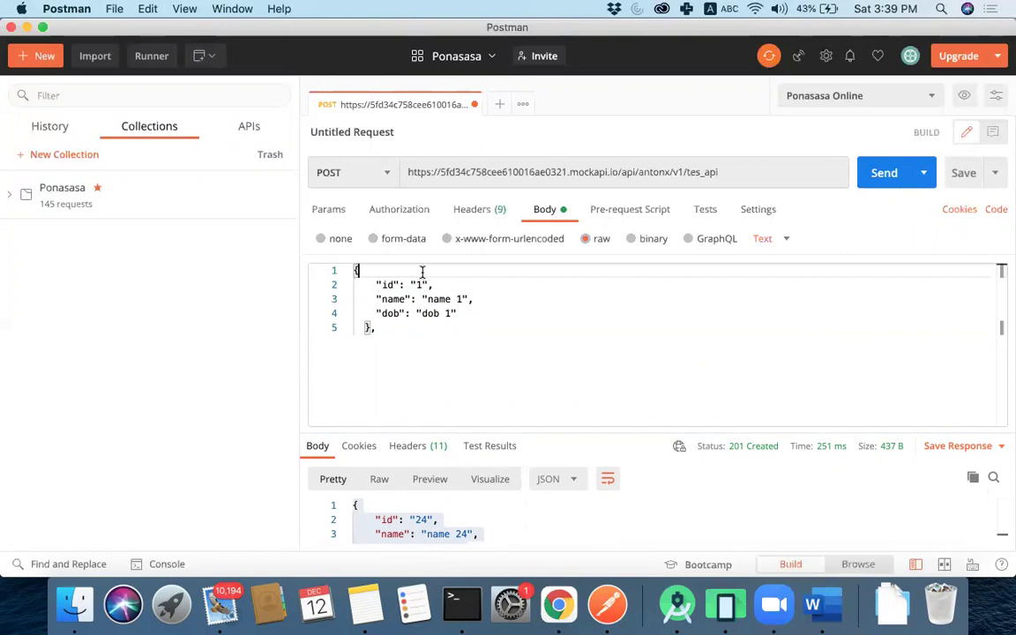
{"action": "left_click", "coordinate": [381, 330]}
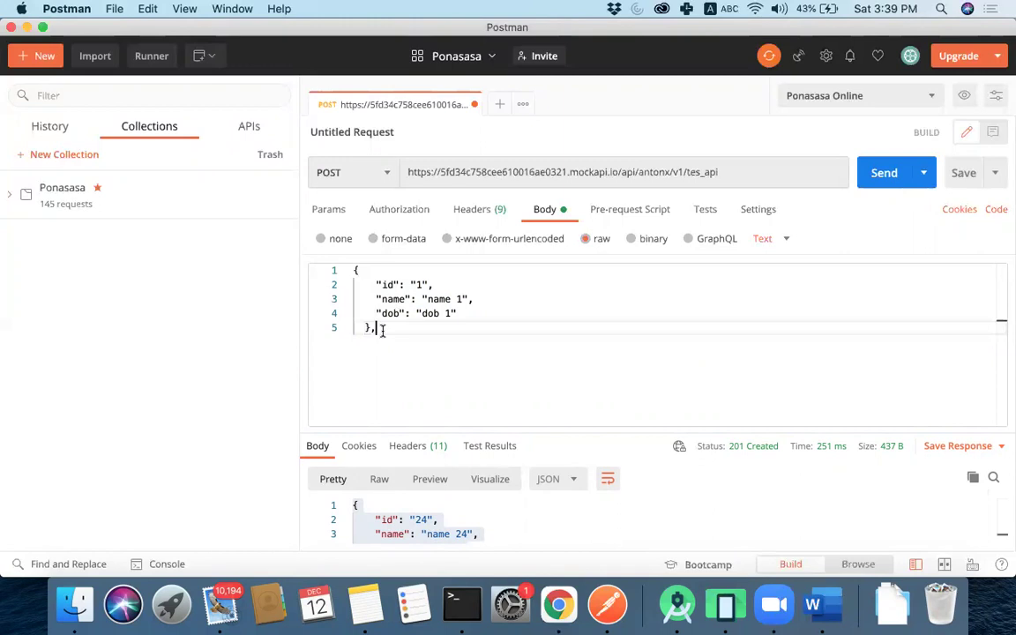
{"action": "left_click_drag", "start_coordinate": [716, 172], "coordinate": [406, 175]}
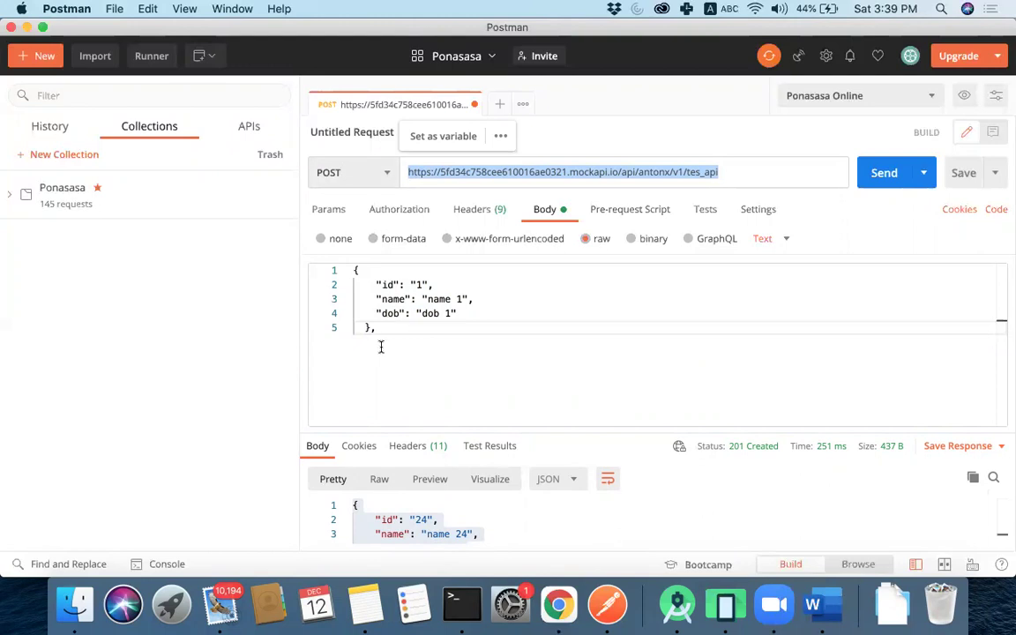
{"action": "left_click", "coordinate": [386, 331]}
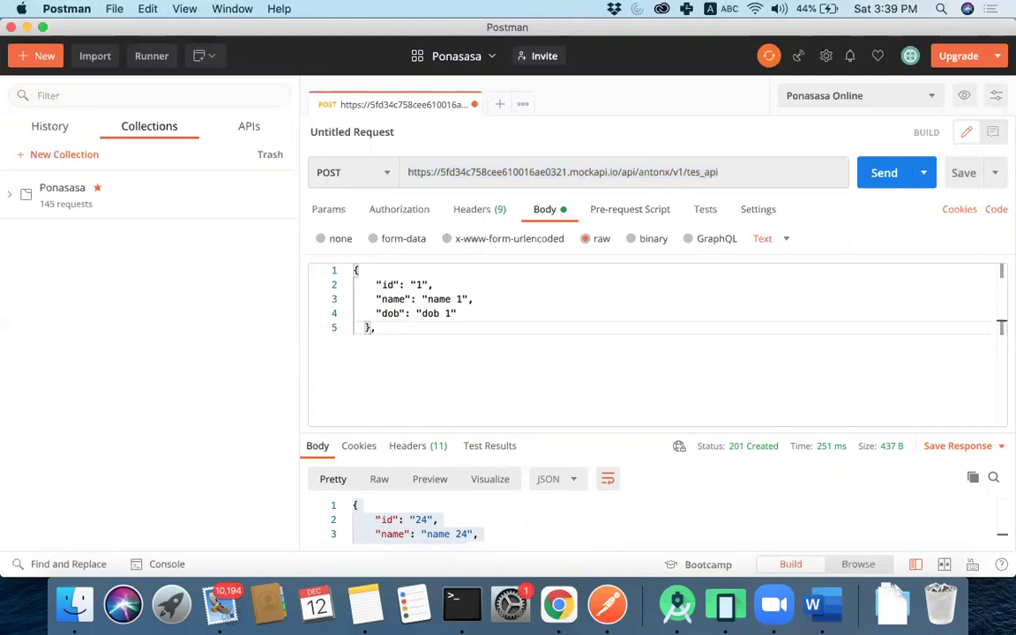
{"action": "key", "text": "BackSpace"}
{"action": "type", "text": ","}
Send a GET to tes_api and review the returned record list starting at id 2
{"action": "left_click", "coordinate": [382, 174]}
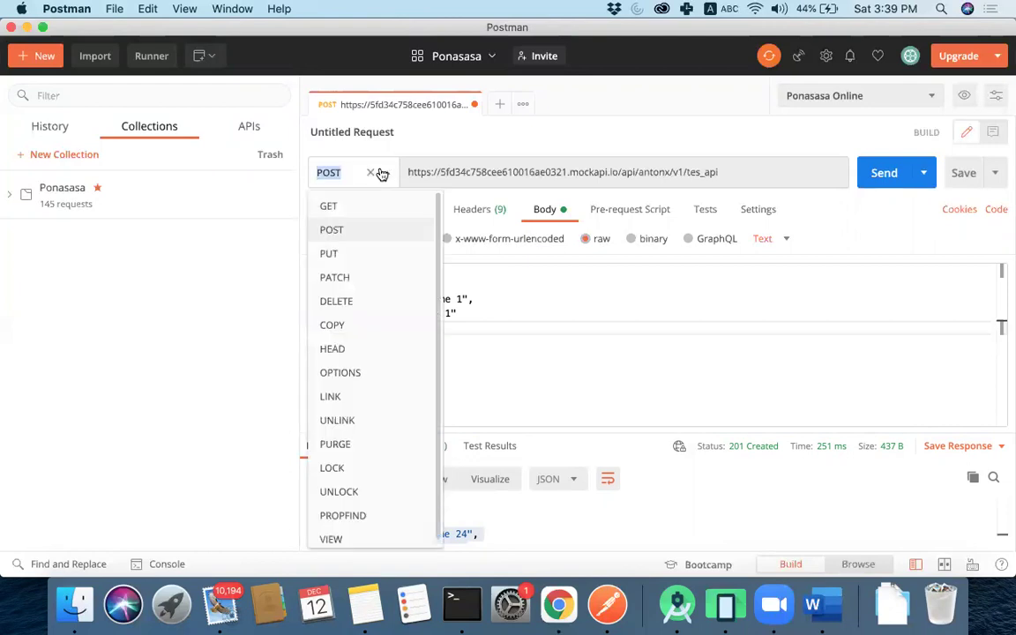
{"action": "left_click", "coordinate": [330, 208]}
{"action": "triple_click", "coordinate": [661, 169]}
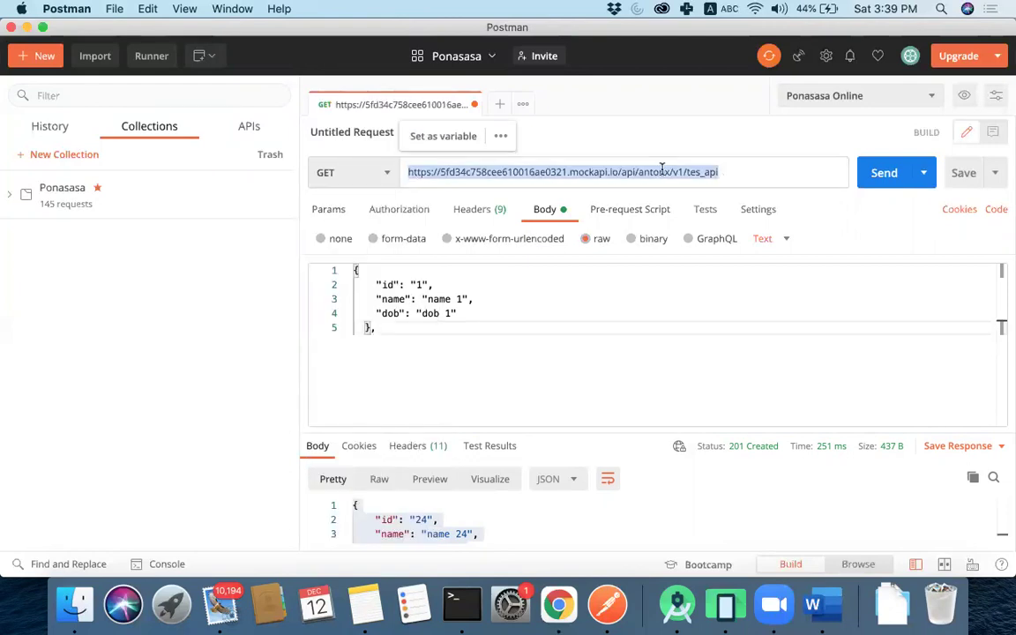
{"action": "left_click", "coordinate": [727, 172]}
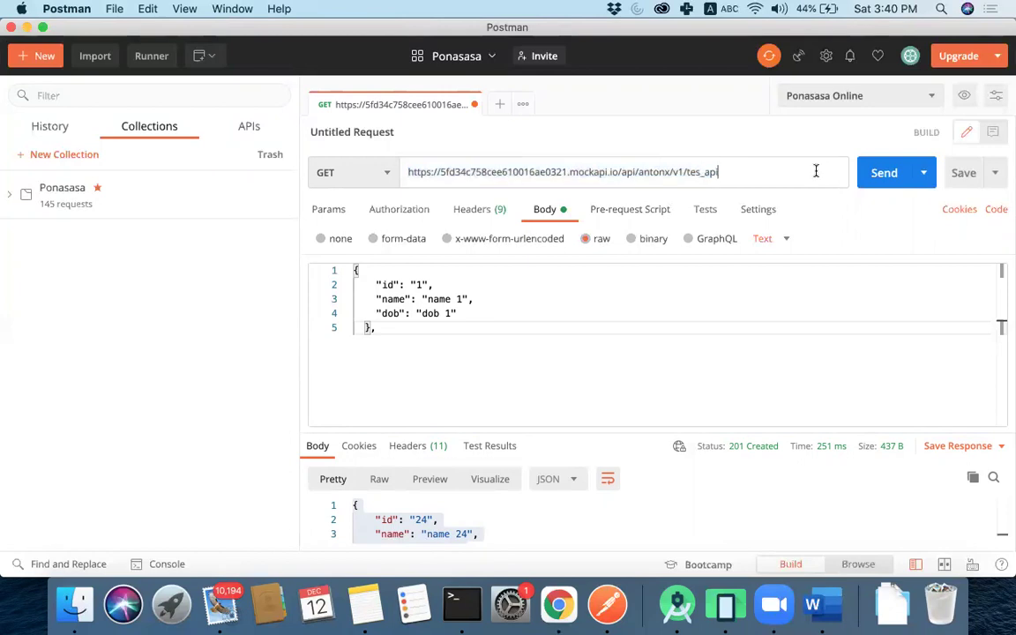
{"action": "left_click", "coordinate": [884, 174]}
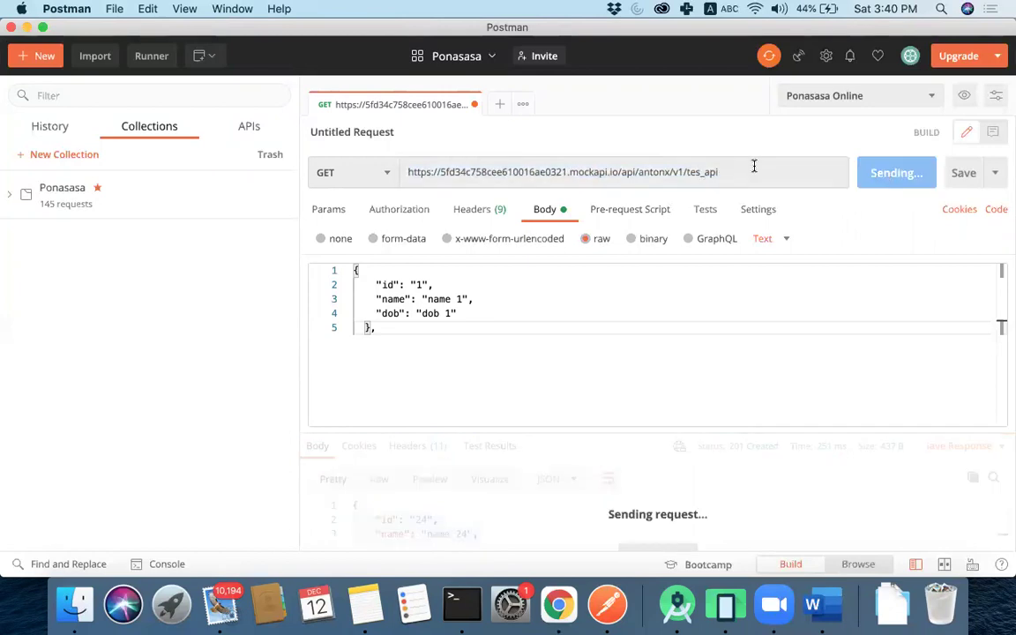
{"action": "left_click_drag", "start_coordinate": [528, 432], "coordinate": [538, 212]}
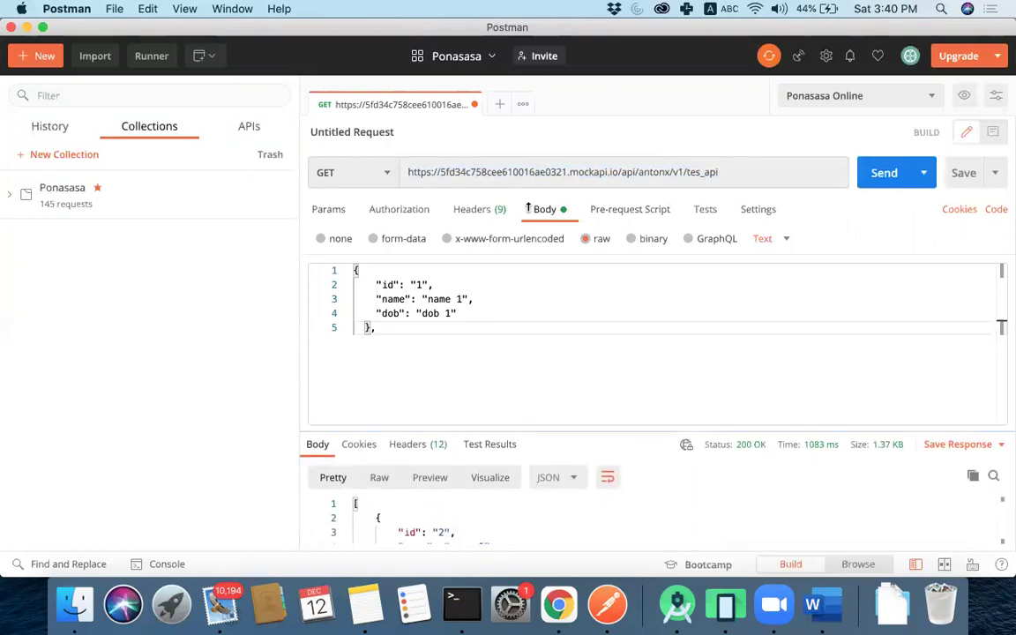
{"action": "scroll", "coordinate": [476, 443], "scroll_direction": "down", "scroll_amount": 20}
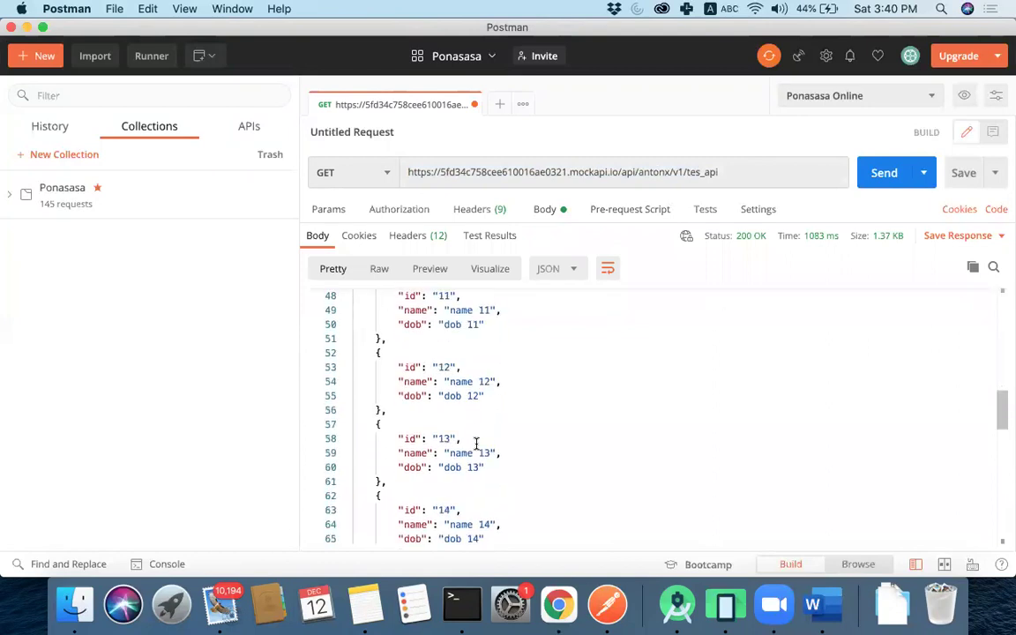
{"action": "scroll", "coordinate": [476, 443], "scroll_direction": "up", "scroll_amount": 20}
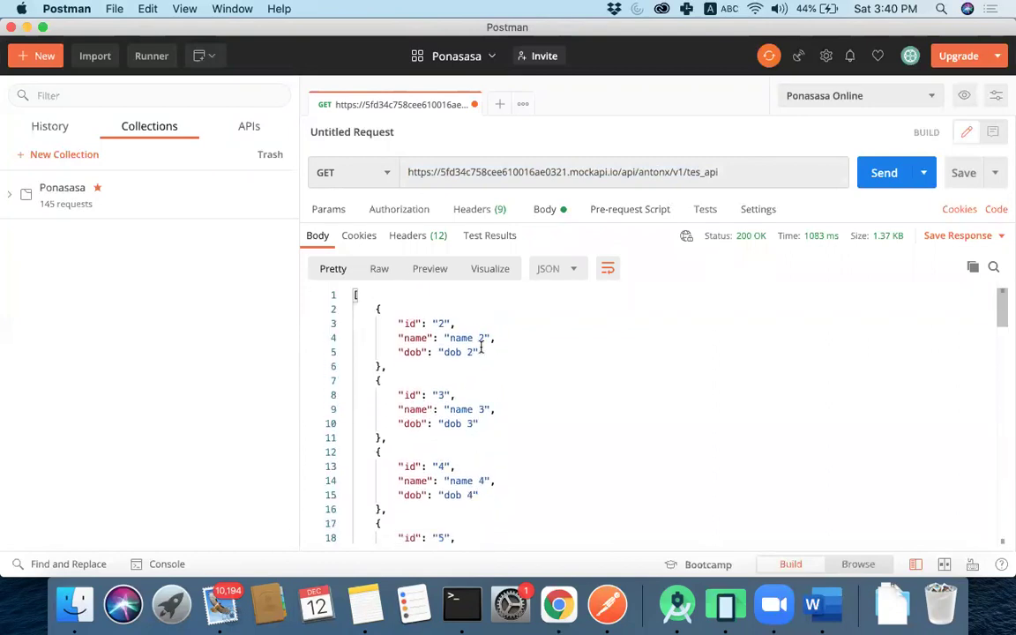
{"action": "left_click_drag", "start_coordinate": [602, 220], "coordinate": [571, 387]}
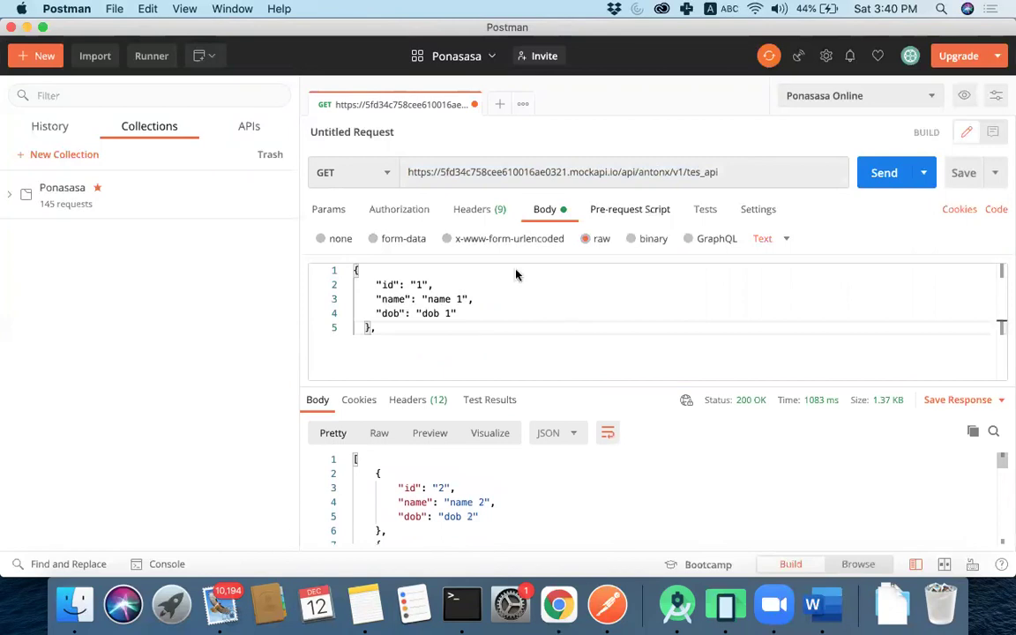
View the flutter course batch_1 project page, where tes_api counts 23 records
{"action": "left_click", "coordinate": [562, 592]}
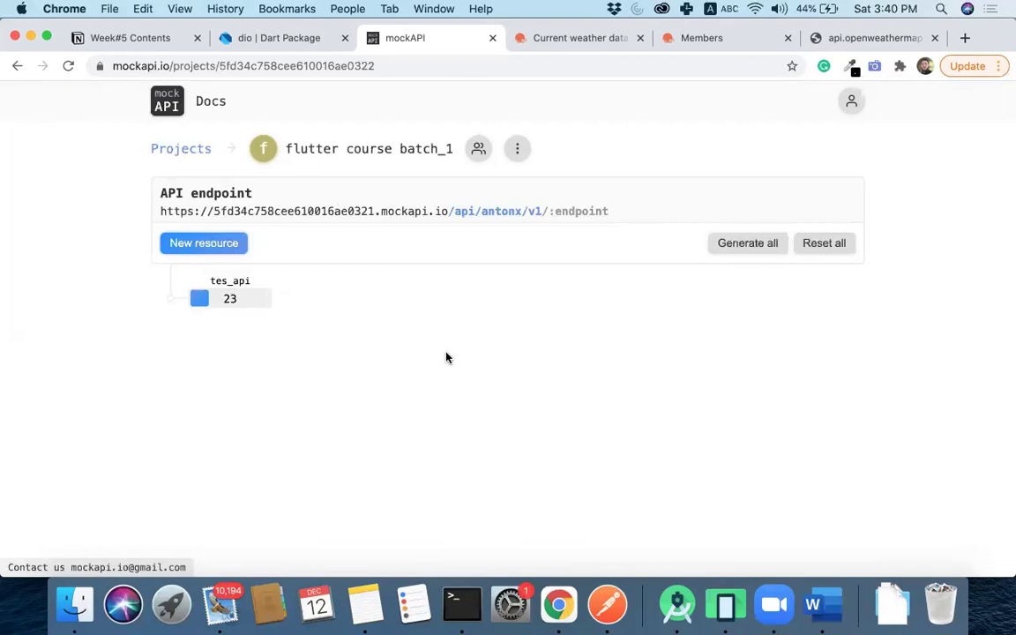
{"action": "mouse_move", "coordinate": [333, 283]}
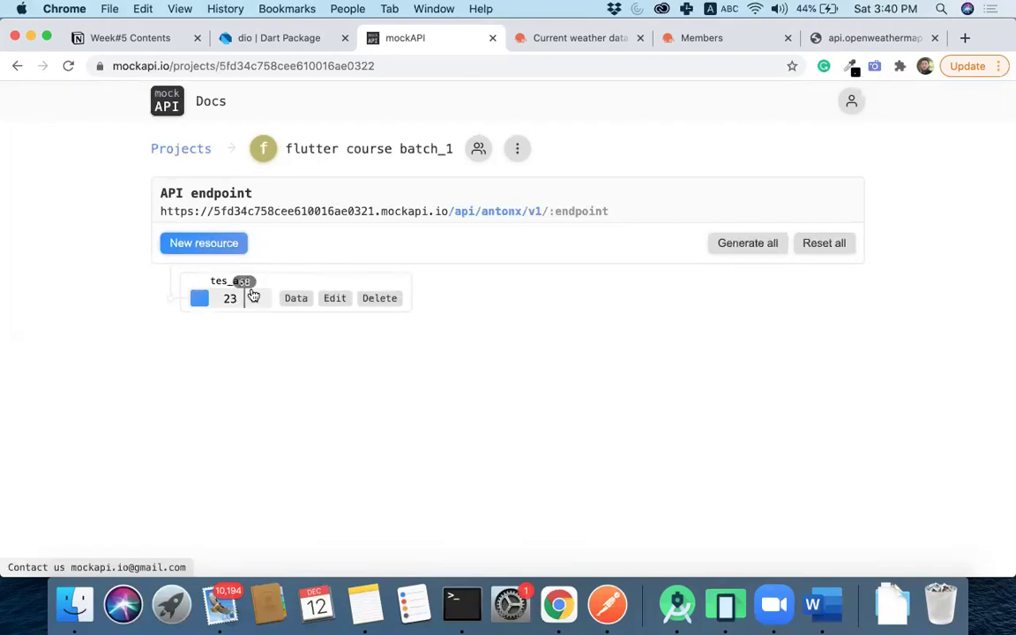
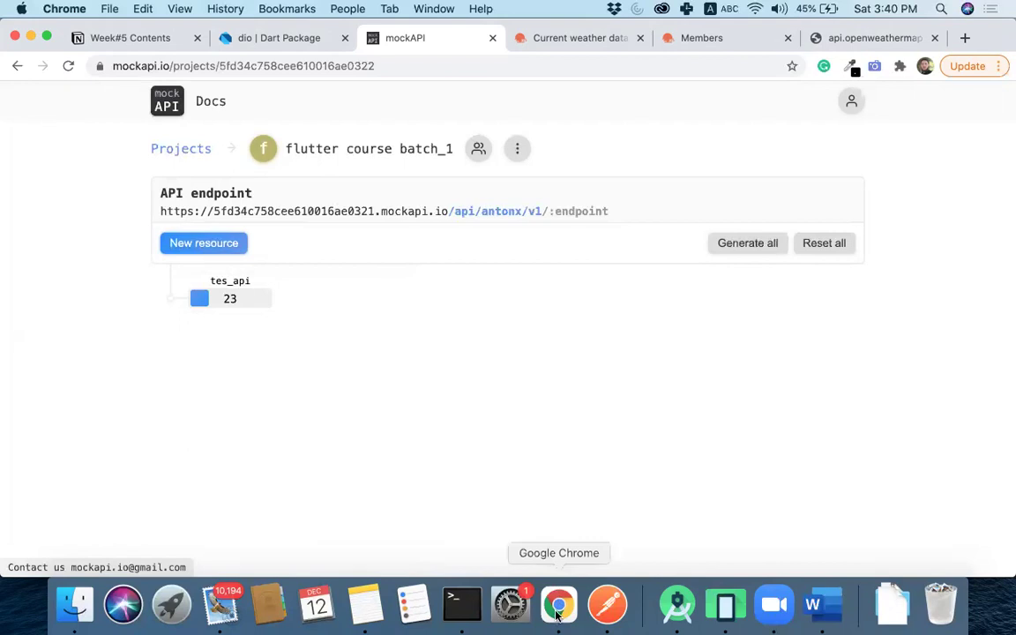
Bring up Postman's tes_api GET request and select the first JSON object in its body
{"action": "left_click", "coordinate": [611, 610]}
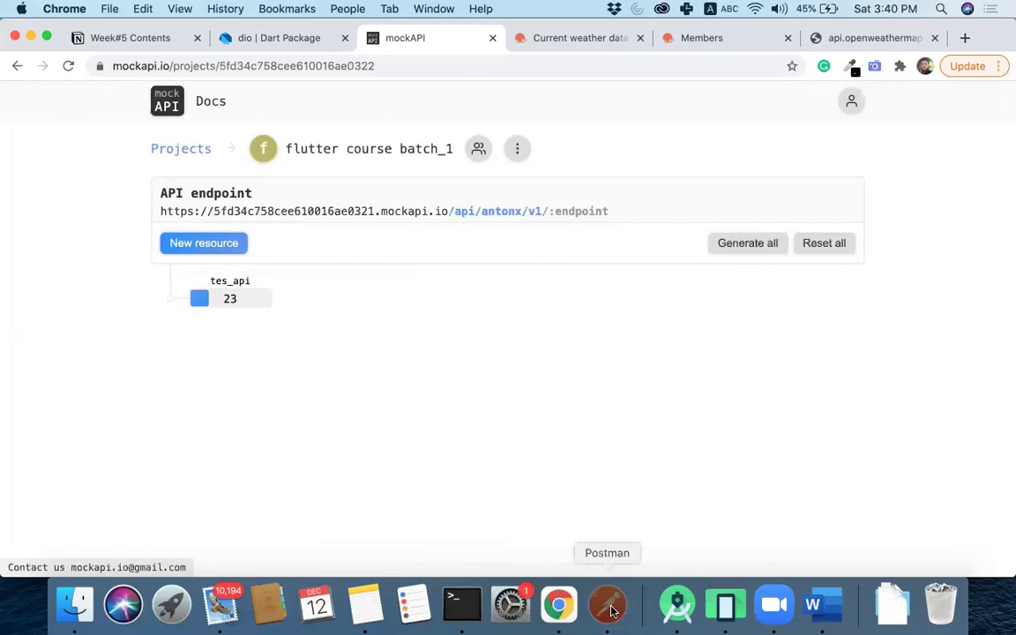
{"action": "left_click", "coordinate": [476, 275]}
{"action": "left_click", "coordinate": [395, 329]}
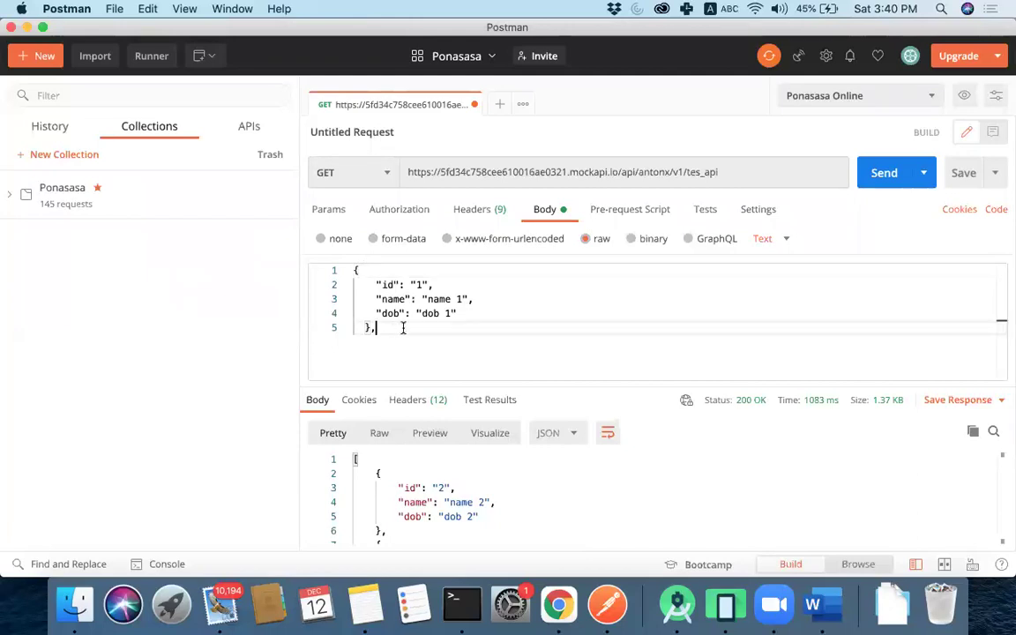
{"action": "left_click_drag", "start_coordinate": [404, 329], "coordinate": [364, 270]}
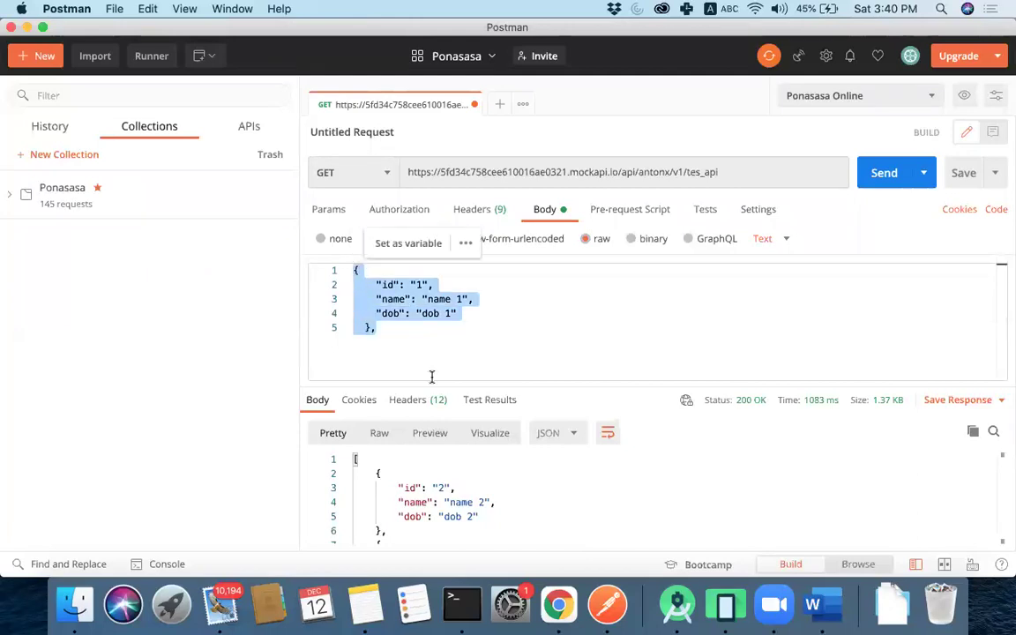
{"action": "left_click", "coordinate": [444, 335]}
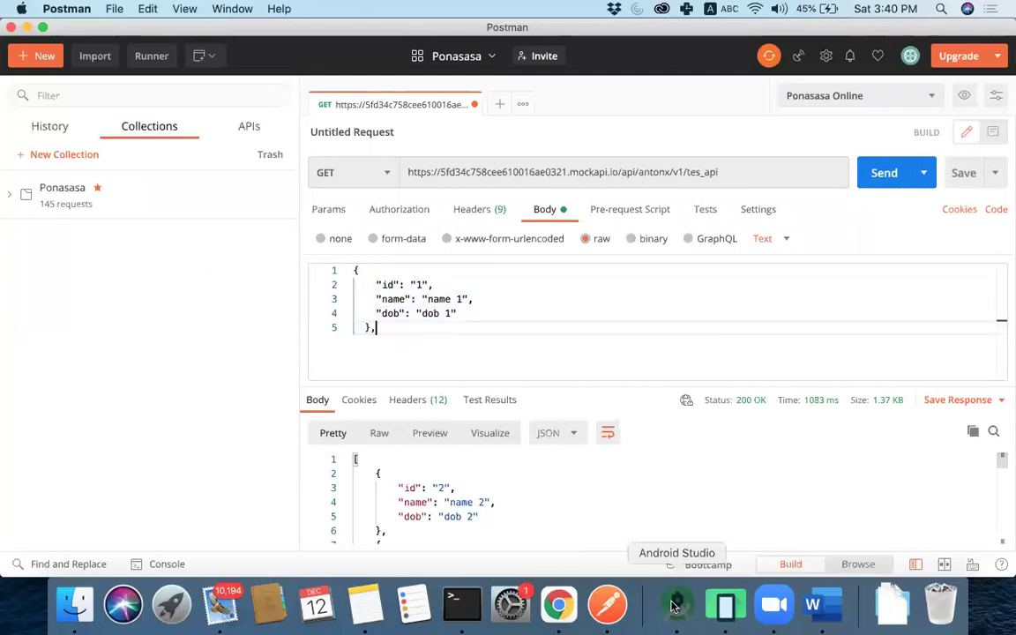
{"action": "left_click", "coordinate": [677, 604]}
Enlarge the Android Studio code editor above the Run console
{"action": "left_click_drag", "start_coordinate": [451, 265], "coordinate": [454, 310]}
{"action": "left_click", "coordinate": [596, 232]}
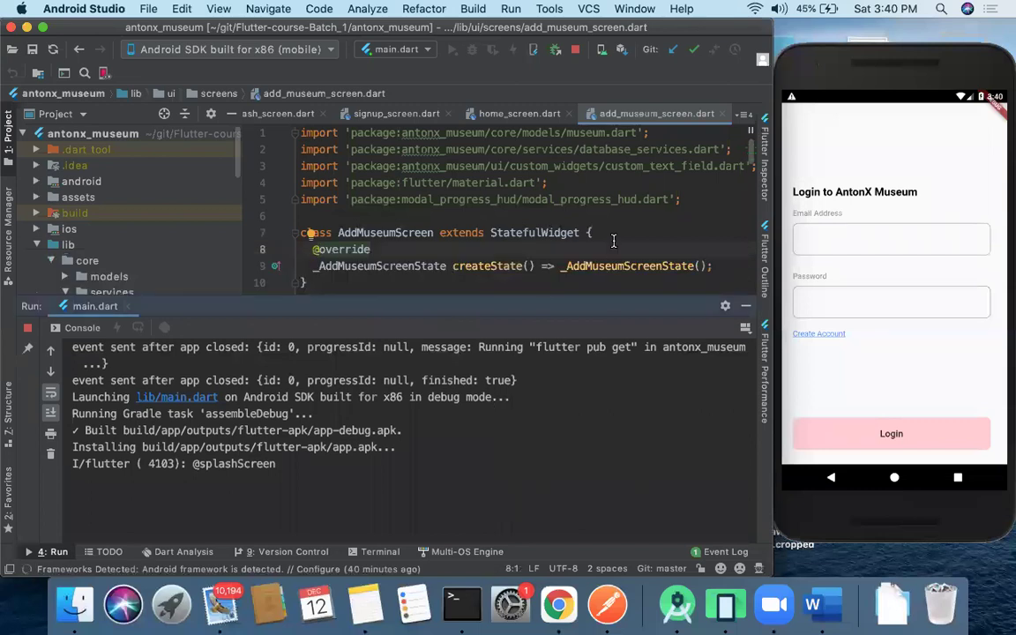
{"action": "left_click_drag", "start_coordinate": [515, 298], "coordinate": [519, 464]}
{"action": "left_click", "coordinate": [556, 370]}
{"action": "scroll", "coordinate": [555, 370], "scroll_direction": "down", "scroll_amount": 9}
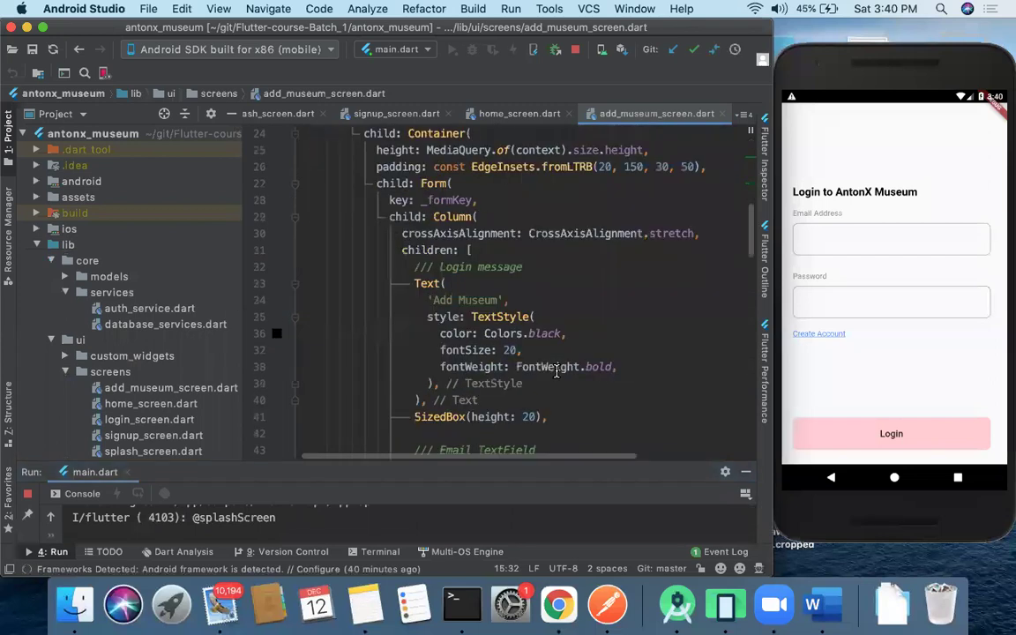
Log in to the museum app on the emulator with the test account's email and password
{"action": "left_click", "coordinate": [873, 242]}
{"action": "left_click", "coordinate": [877, 240]}
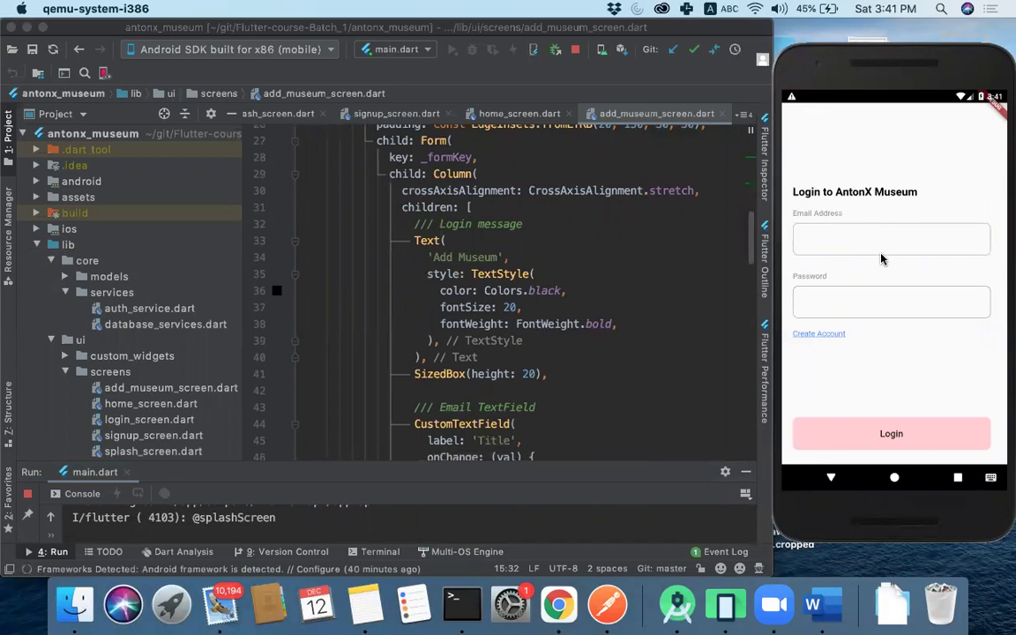
{"action": "type", "text": "test@gmail.com"}
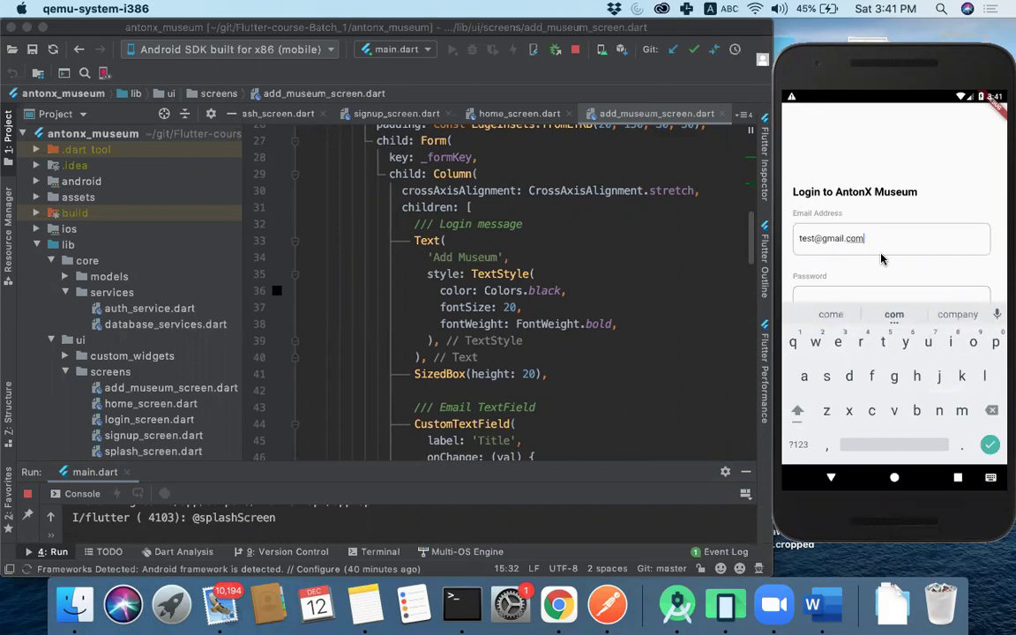
{"action": "key", "text": "Tab"}
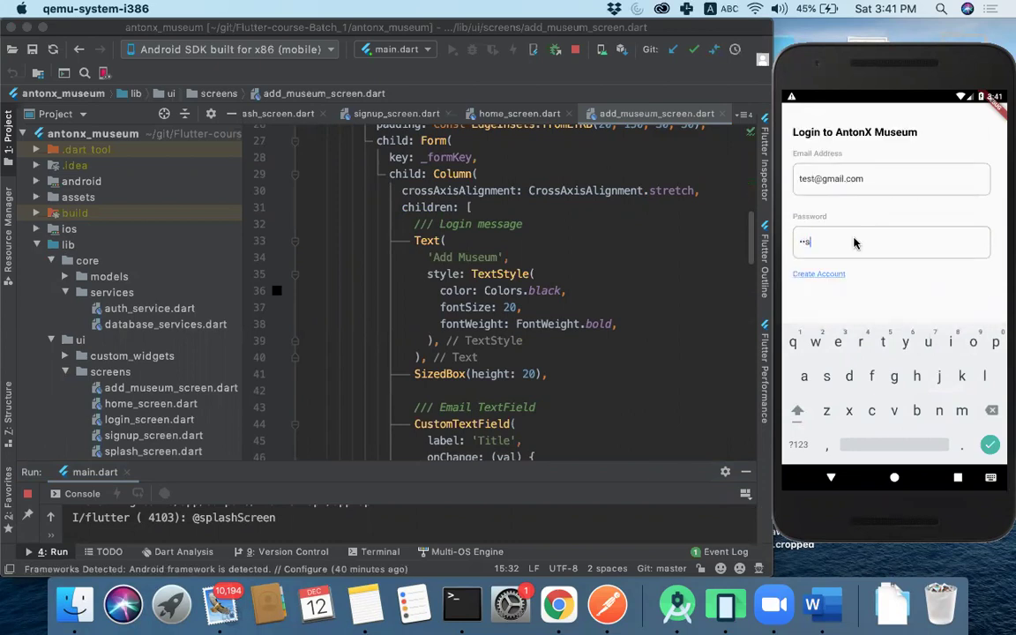
{"action": "type", "text": "3"}
{"action": "key", "text": "Return"}
{"action": "left_click", "coordinate": [911, 421]}
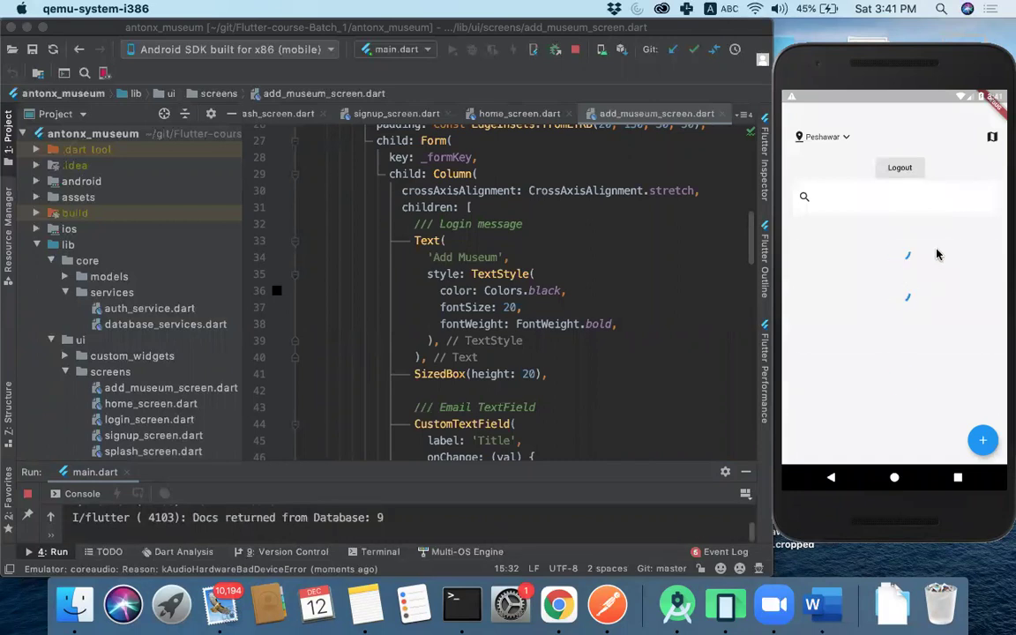
Scroll back and forth through the museum cards on the app's home screen
{"action": "scroll", "coordinate": [882, 269], "scroll_direction": "down", "scroll_amount": 3}
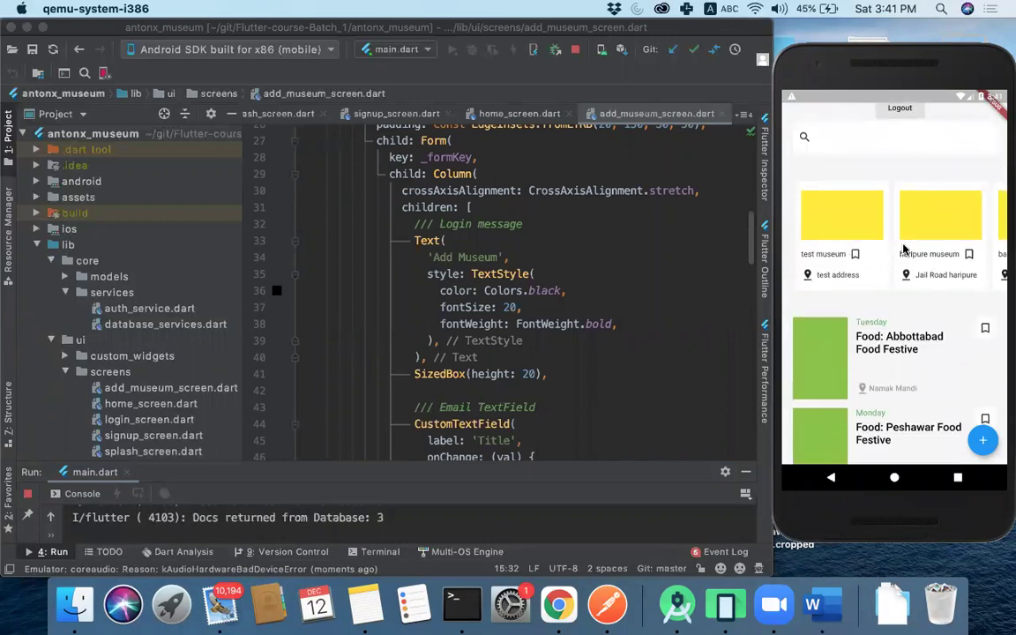
{"action": "scroll", "coordinate": [846, 247], "scroll_direction": "right", "scroll_amount": 3}
{"action": "scroll", "coordinate": [817, 256], "scroll_direction": "right", "scroll_amount": 3}
{"action": "scroll", "coordinate": [791, 255], "scroll_direction": "right", "scroll_amount": 5}
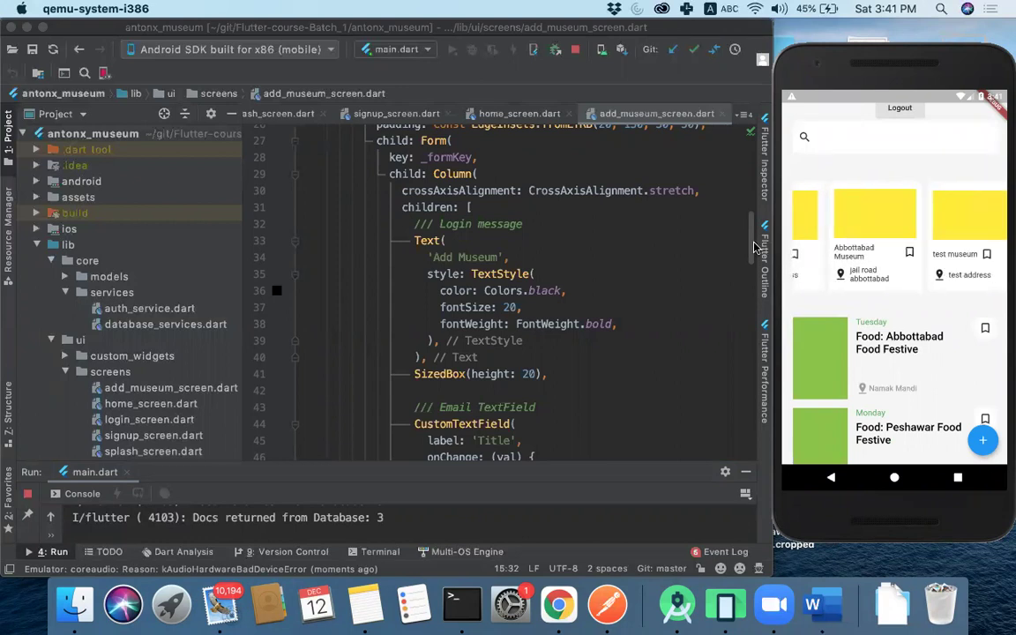
{"action": "scroll", "coordinate": [818, 251], "scroll_direction": "left", "scroll_amount": 5}
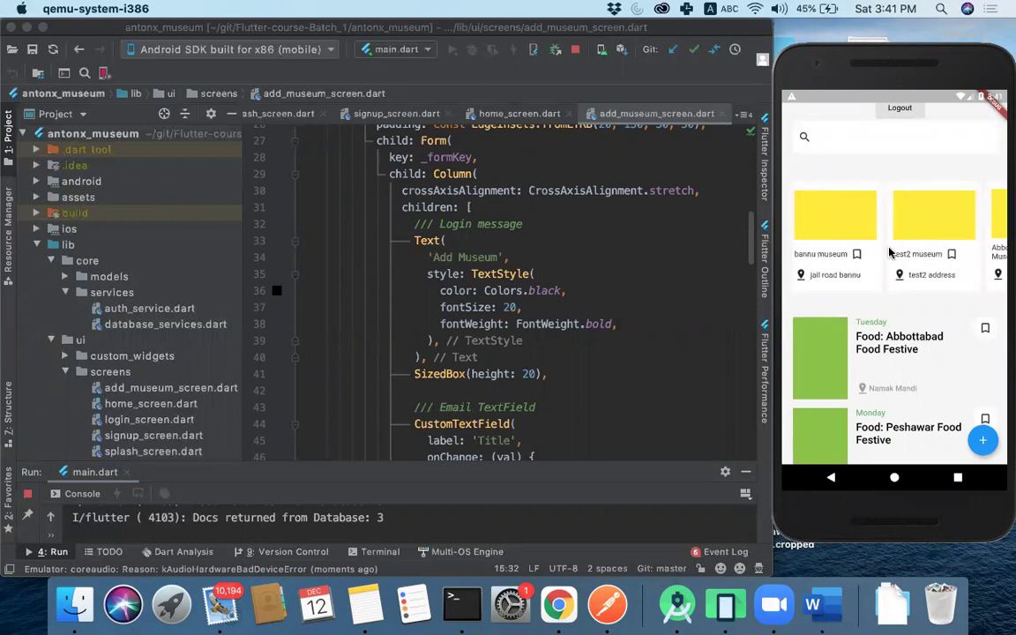
{"action": "scroll", "coordinate": [917, 157], "scroll_direction": "down", "scroll_amount": 1}
{"action": "scroll", "coordinate": [916, 157], "scroll_direction": "down", "scroll_amount": 2}
{"action": "scroll", "coordinate": [899, 202], "scroll_direction": "up", "scroll_amount": 3}
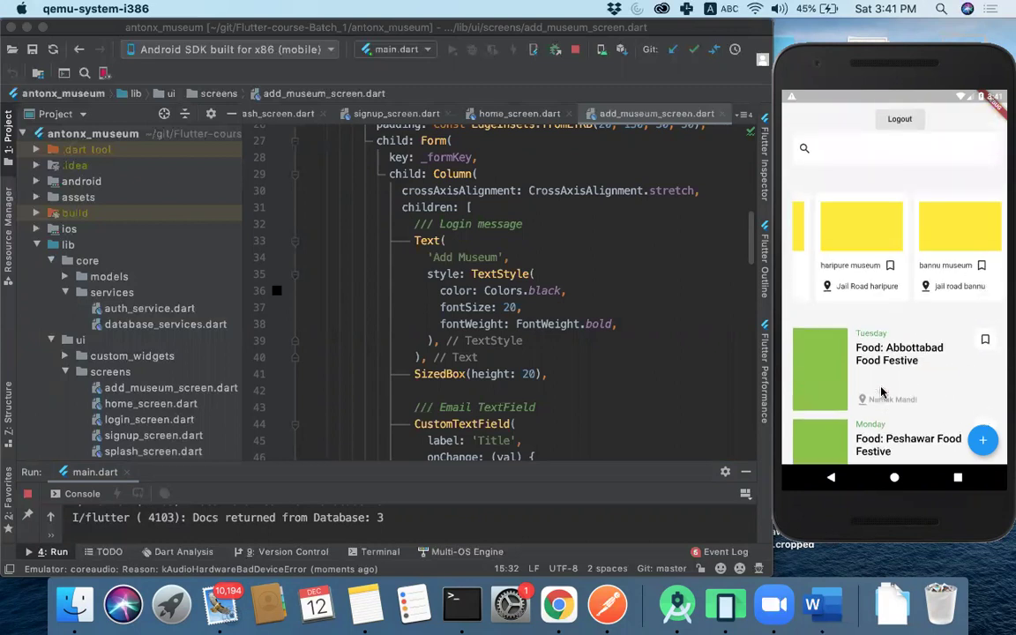
{"action": "scroll", "coordinate": [864, 261], "scroll_direction": "left", "scroll_amount": 3}
{"action": "scroll", "coordinate": [864, 261], "scroll_direction": "left", "scroll_amount": 3}
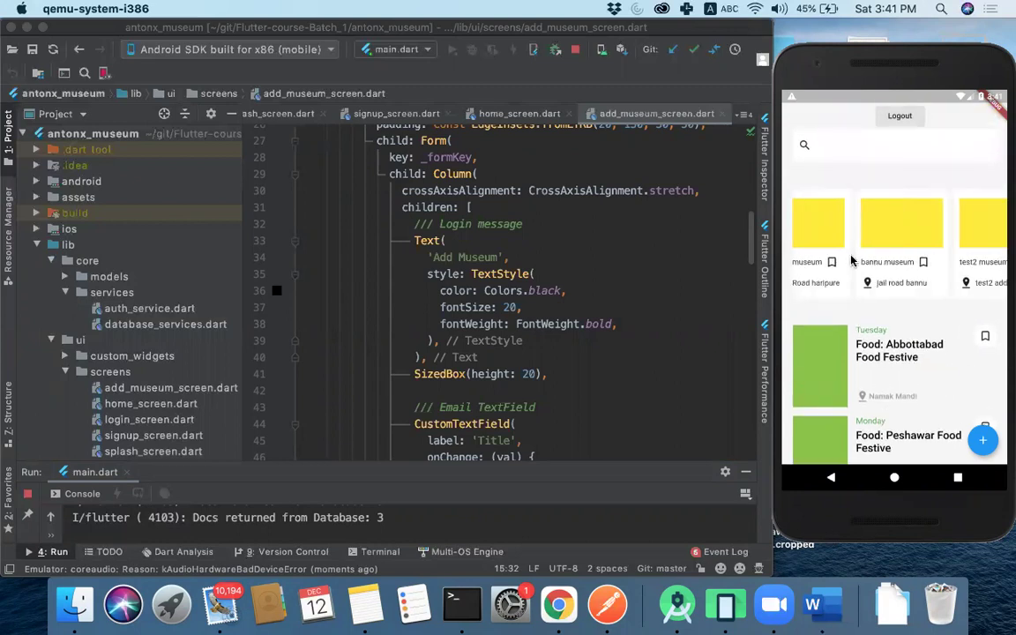
{"action": "left_click", "coordinate": [558, 605]}
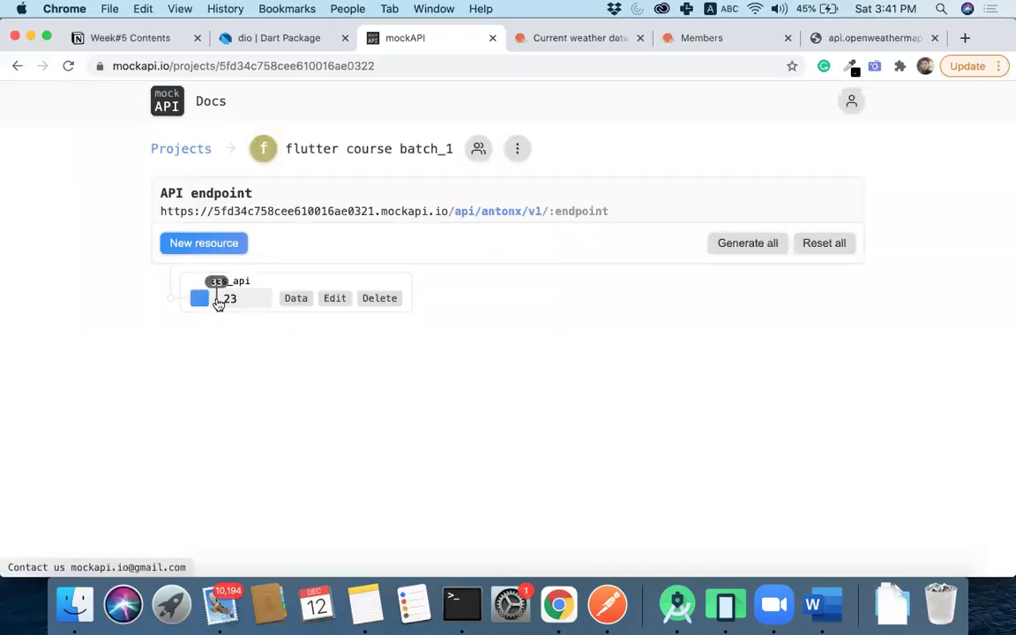
Delete the tes_api resource from the mockAPI project
{"action": "mouse_move", "coordinate": [266, 299]}
{"action": "left_click", "coordinate": [371, 298]}
{"action": "left_click", "coordinate": [517, 227]}
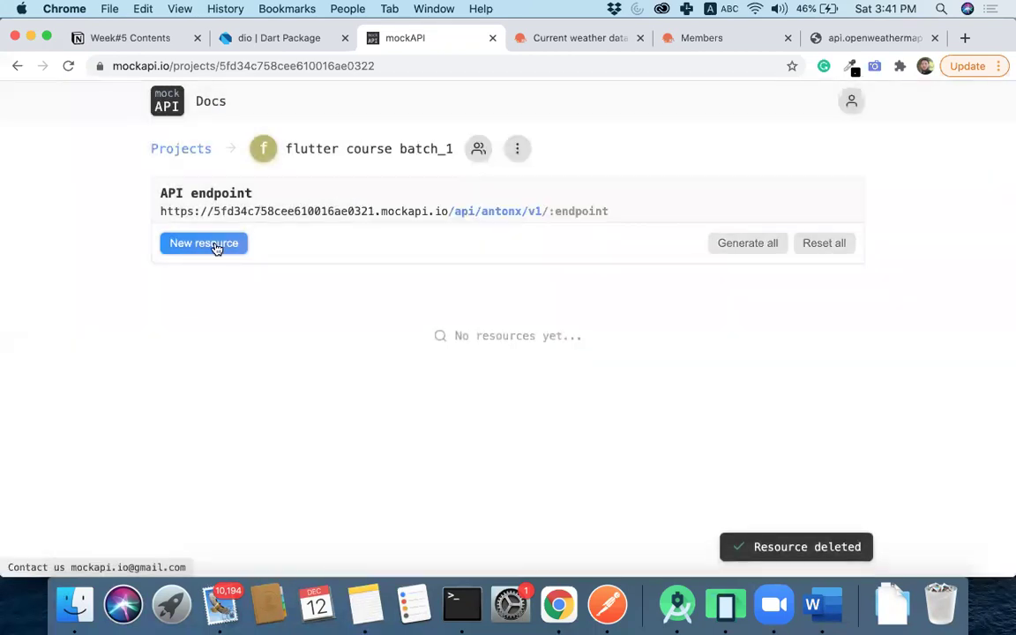
Create a new mockAPI resource named museums
{"action": "left_click", "coordinate": [220, 244]}
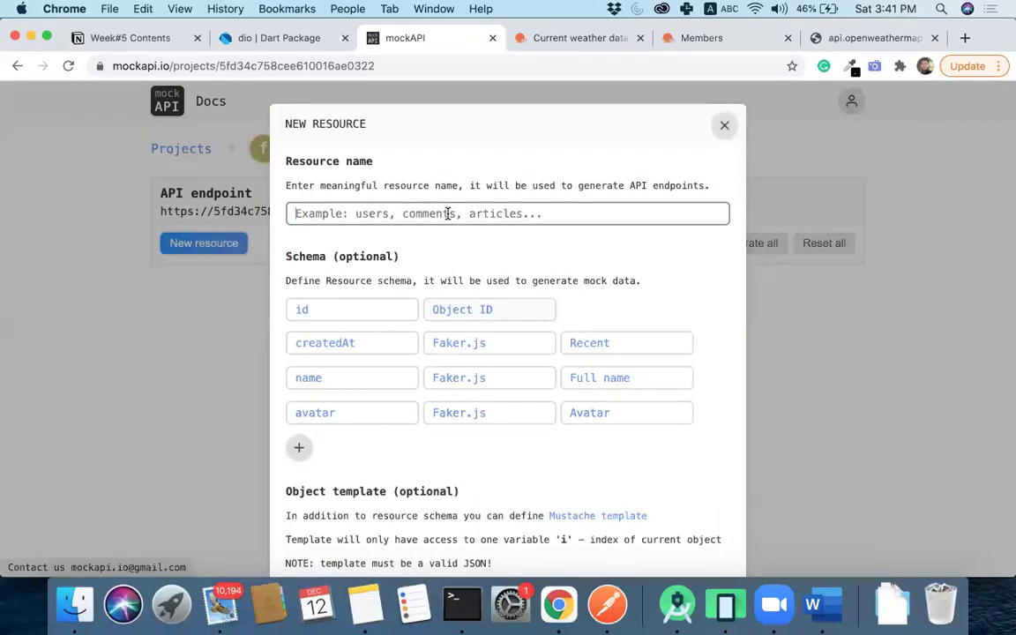
{"action": "type", "text": "mues"}
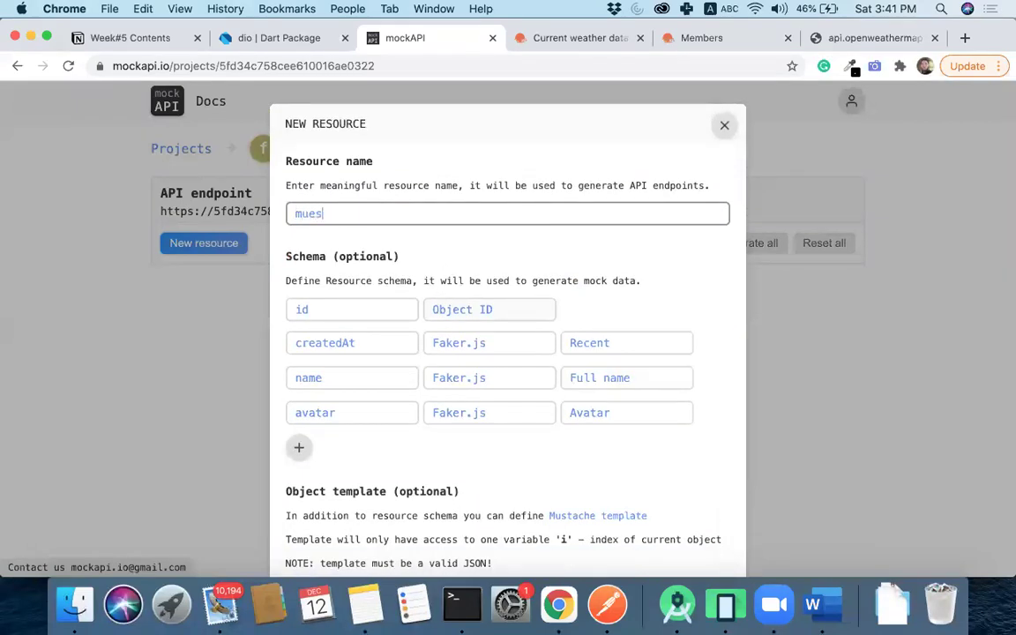
{"action": "type", "text": "eu"}
{"action": "key", "text": "BackSpace"}
{"action": "scroll", "coordinate": [474, 273], "scroll_direction": "down", "scroll_amount": 5}
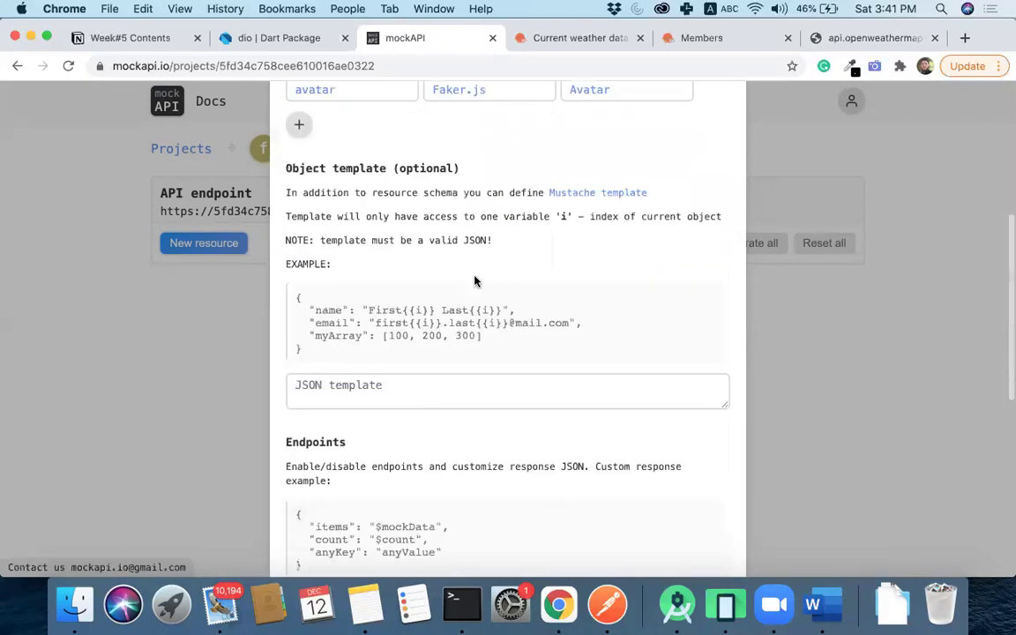
{"action": "scroll", "coordinate": [432, 291], "scroll_direction": "down", "scroll_amount": 3}
{"action": "scroll", "coordinate": [433, 441], "scroll_direction": "down", "scroll_amount": 5}
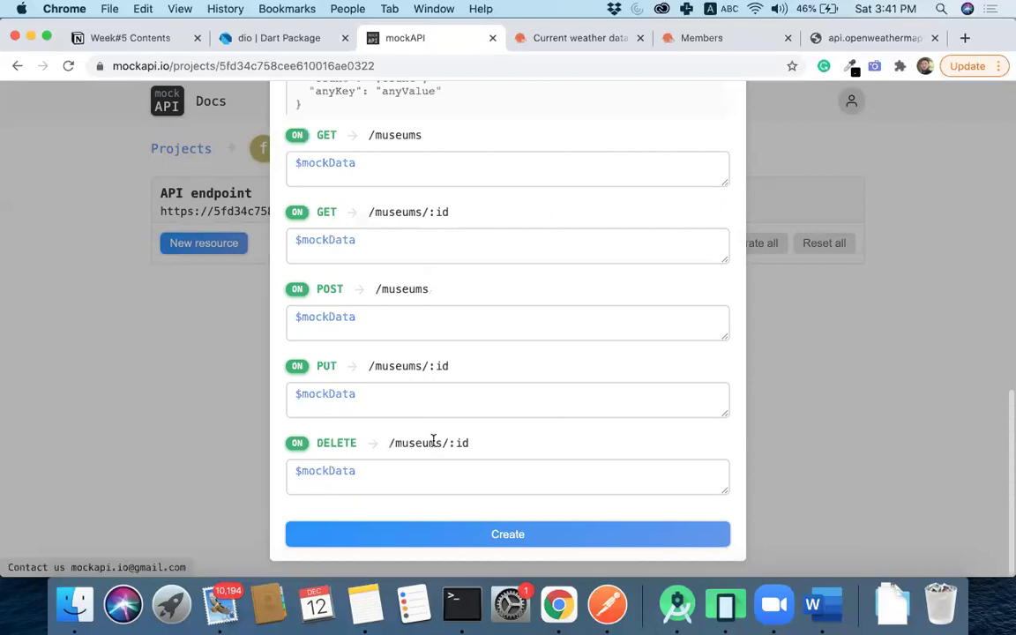
{"action": "left_click", "coordinate": [489, 534]}
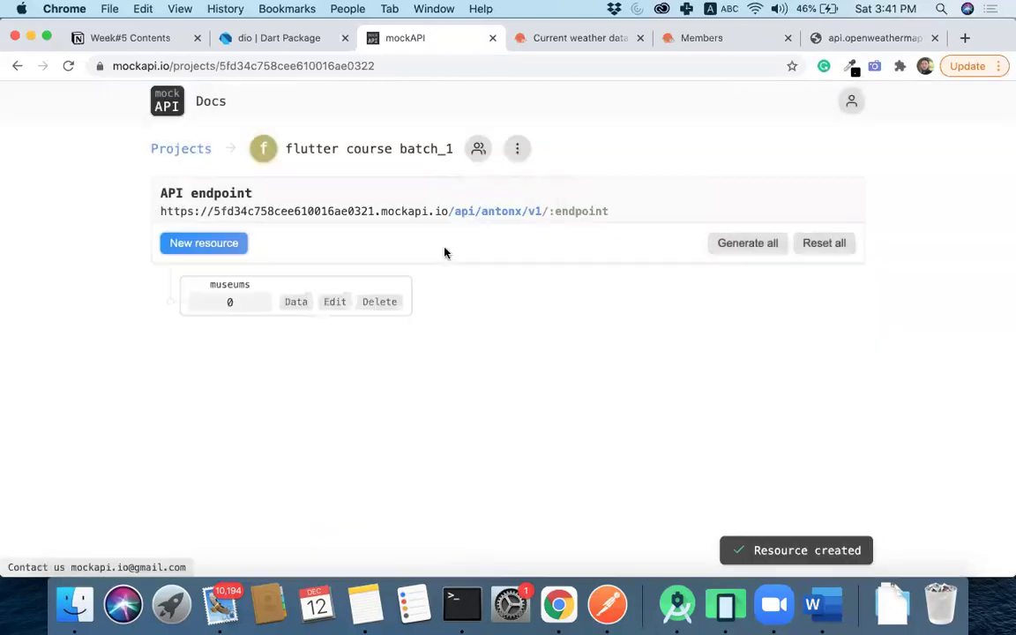
{"action": "left_click", "coordinate": [336, 301]}
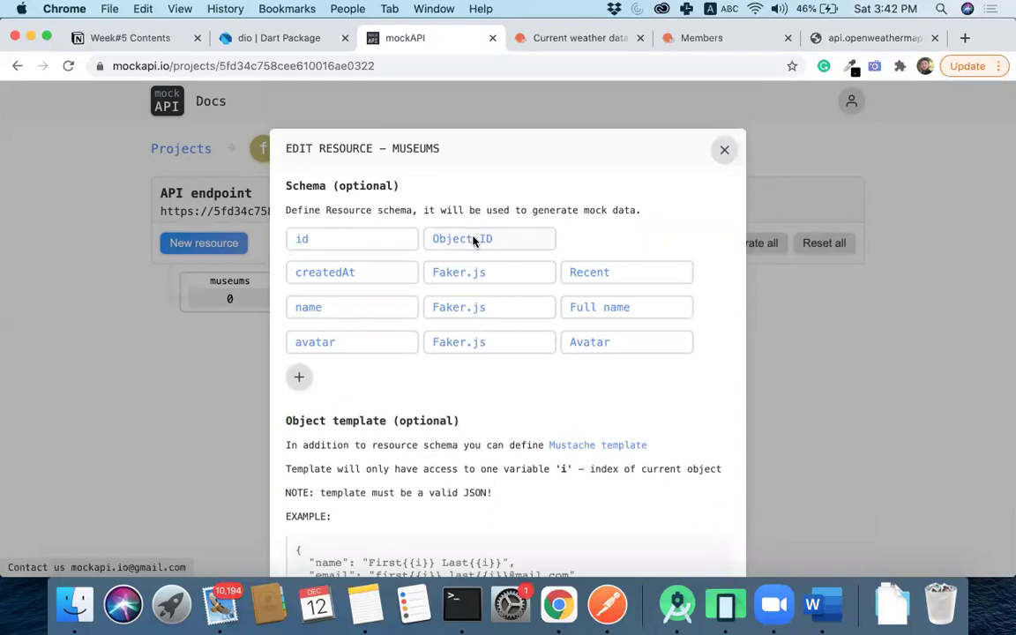
Remove the createdAt, name and avatar fields from the museums schema and add one blank field
{"action": "left_click", "coordinate": [397, 271]}
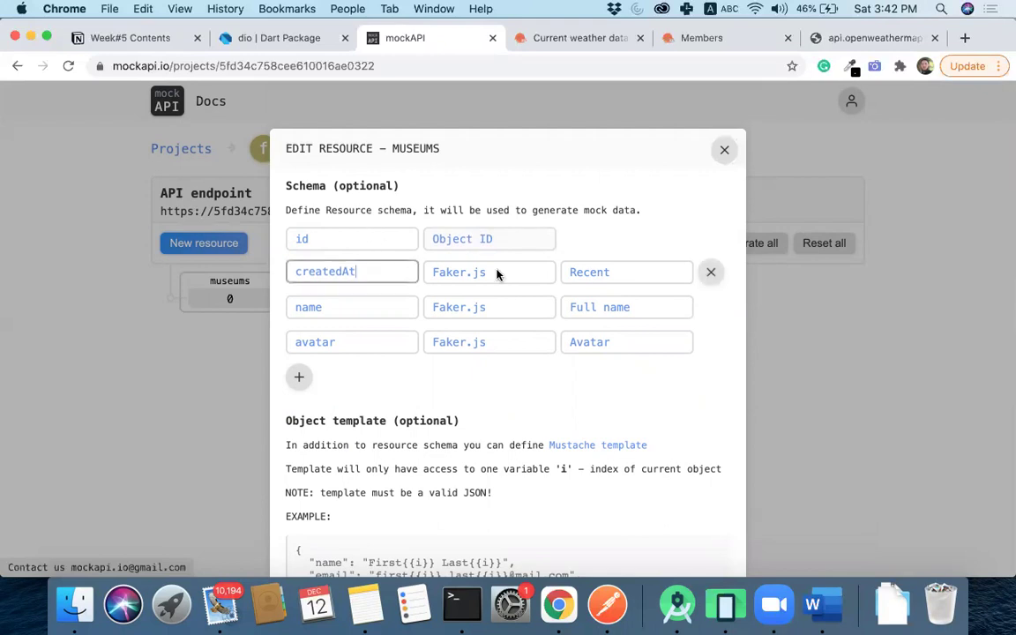
{"action": "left_click", "coordinate": [711, 274]}
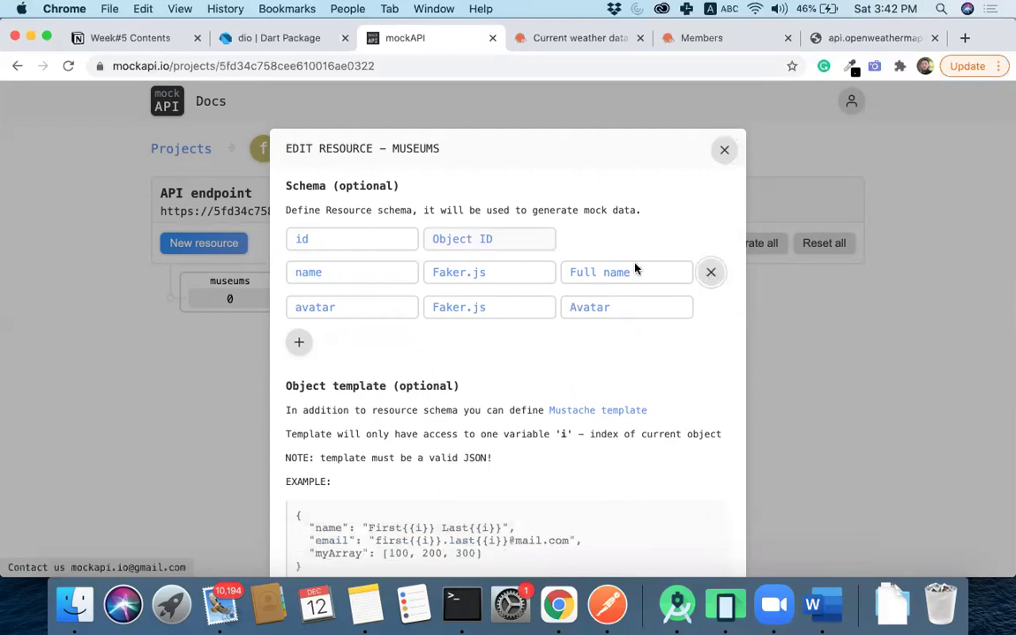
{"action": "left_click", "coordinate": [710, 274]}
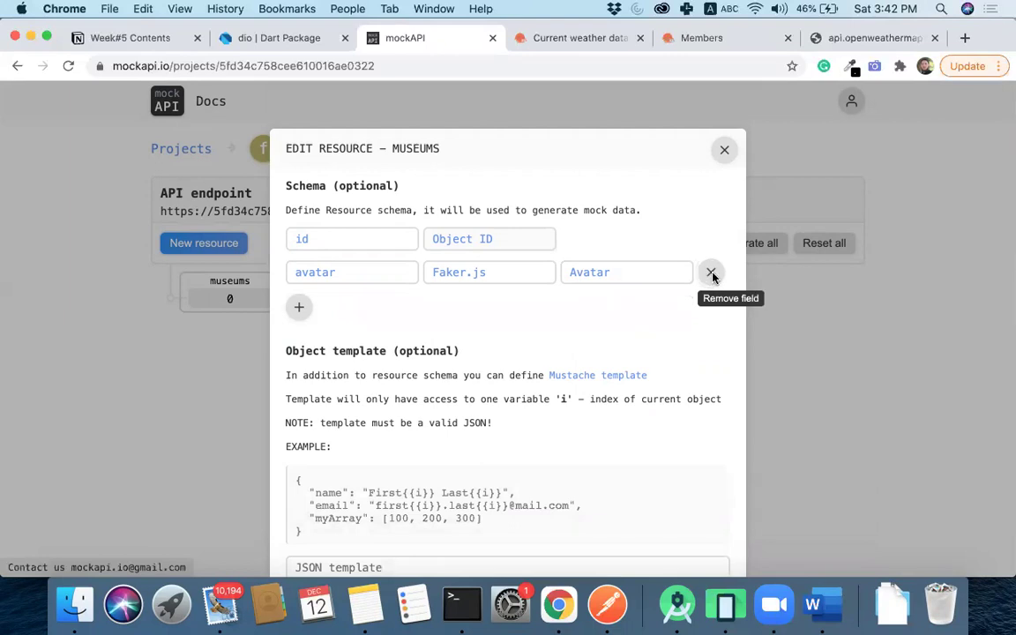
{"action": "left_click", "coordinate": [711, 274]}
{"action": "left_click", "coordinate": [297, 274]}
{"action": "left_click", "coordinate": [345, 274]}
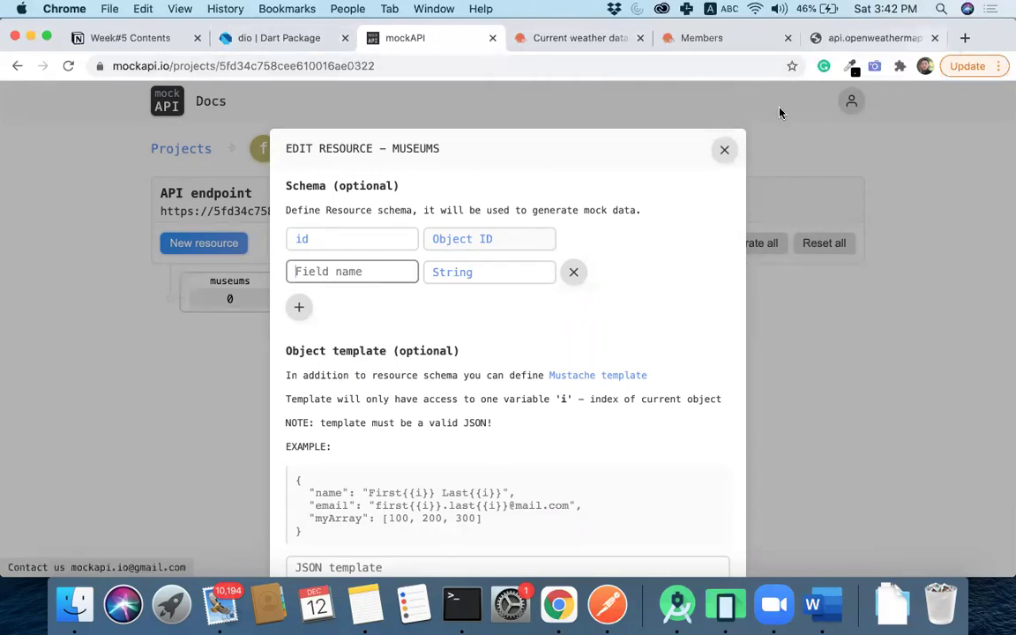
{"action": "left_click", "coordinate": [677, 605]}
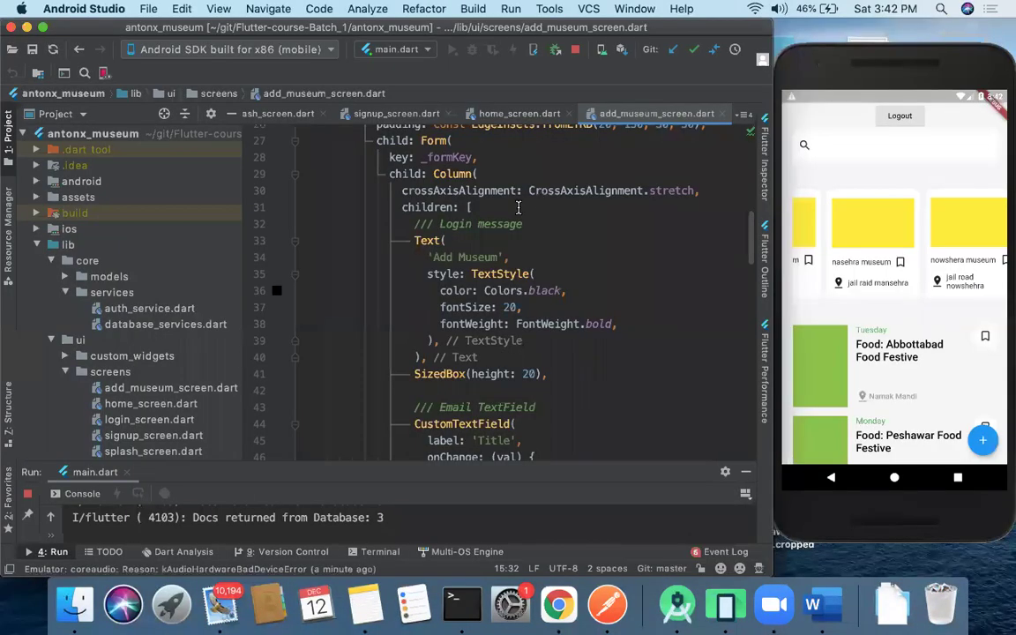
Jump from getMuseums to museum.dart and select the title, address and imgUrl field declarations
{"action": "scroll", "coordinate": [527, 204], "scroll_direction": "up", "scroll_amount": 10}
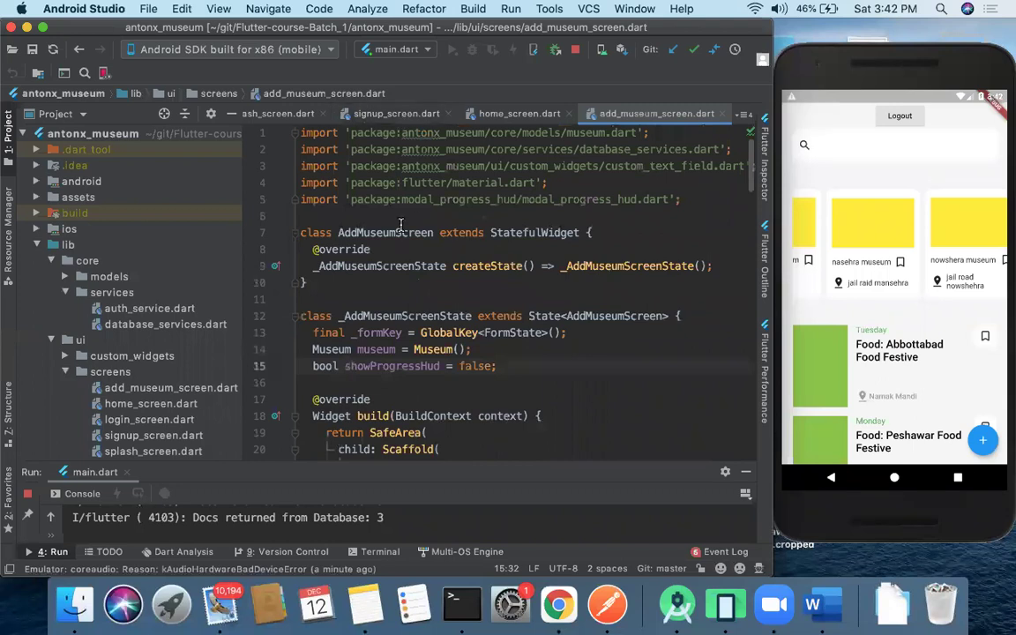
{"action": "scroll", "coordinate": [304, 106], "scroll_direction": "up", "scroll_amount": 5}
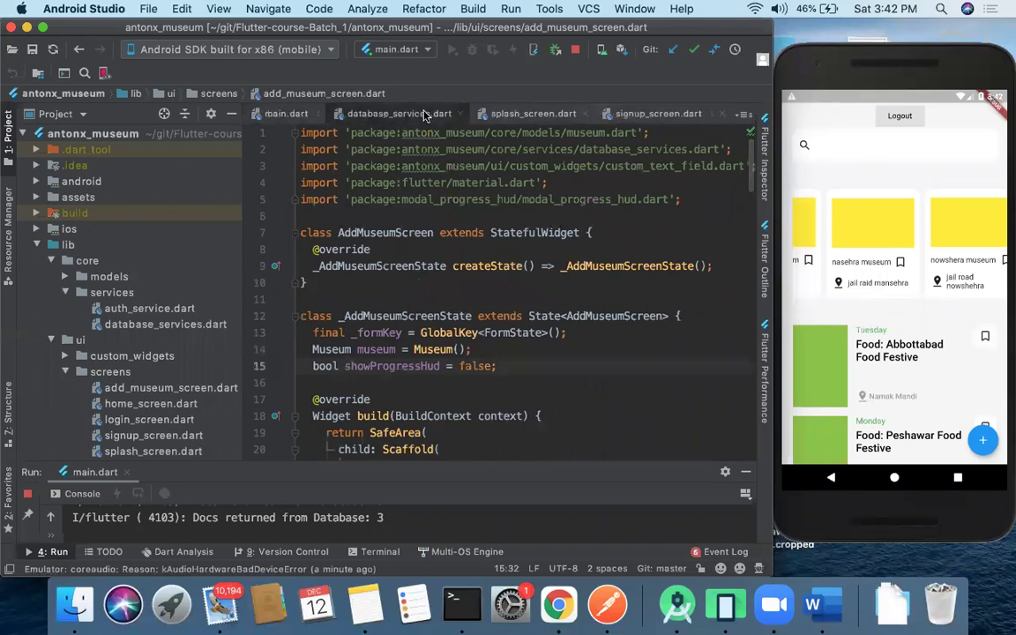
{"action": "left_click", "coordinate": [398, 113]}
{"action": "scroll", "coordinate": [491, 265], "scroll_direction": "down", "scroll_amount": 5}
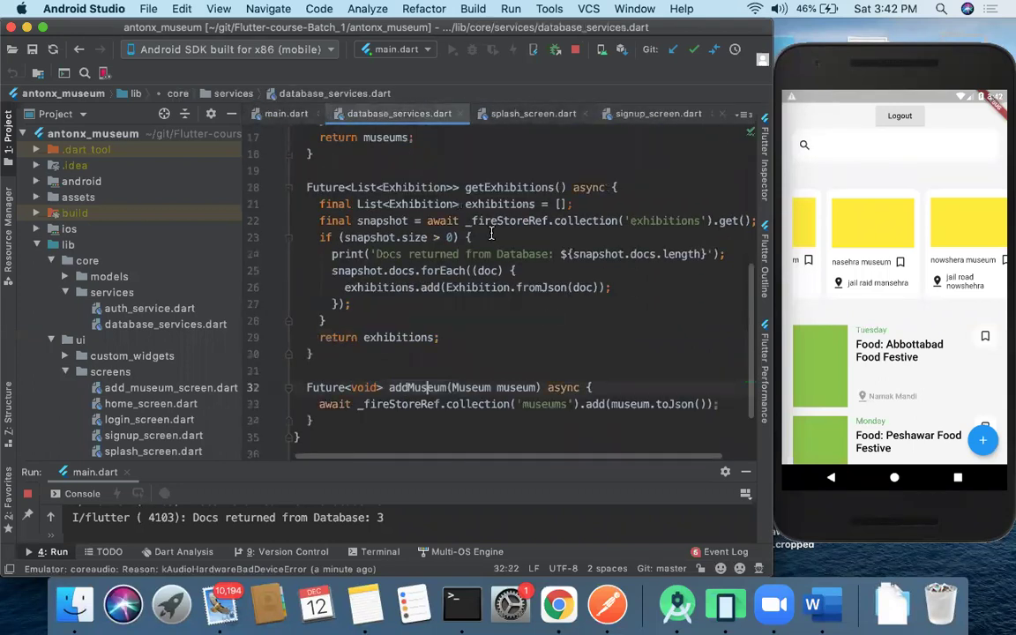
{"action": "scroll", "coordinate": [491, 232], "scroll_direction": "up", "scroll_amount": 5}
{"action": "scroll", "coordinate": [491, 233], "scroll_direction": "down", "scroll_amount": 3}
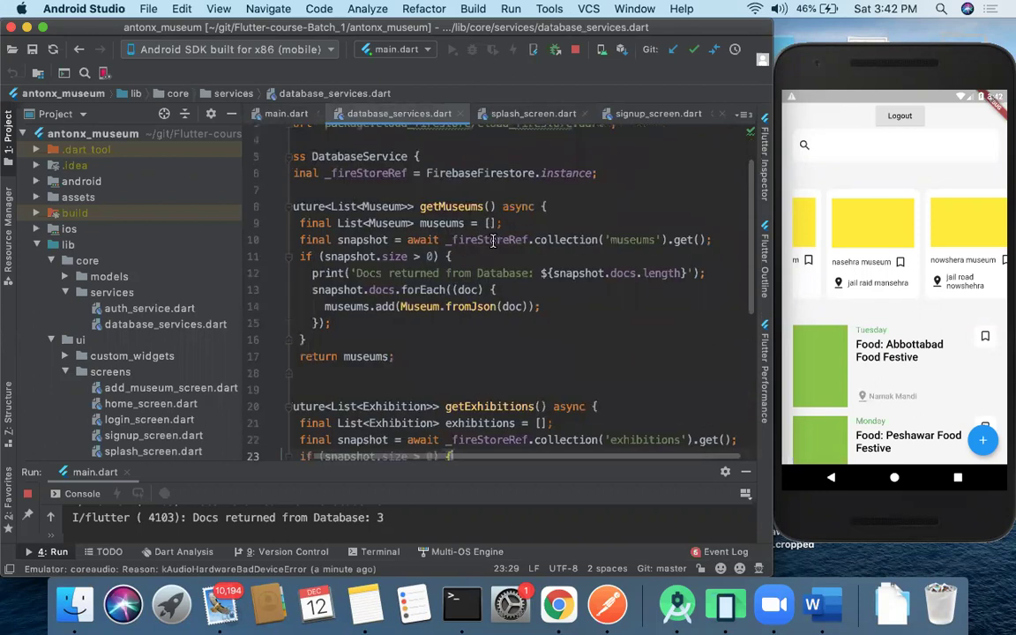
{"action": "left_click", "coordinate": [407, 193], "text": "super"}
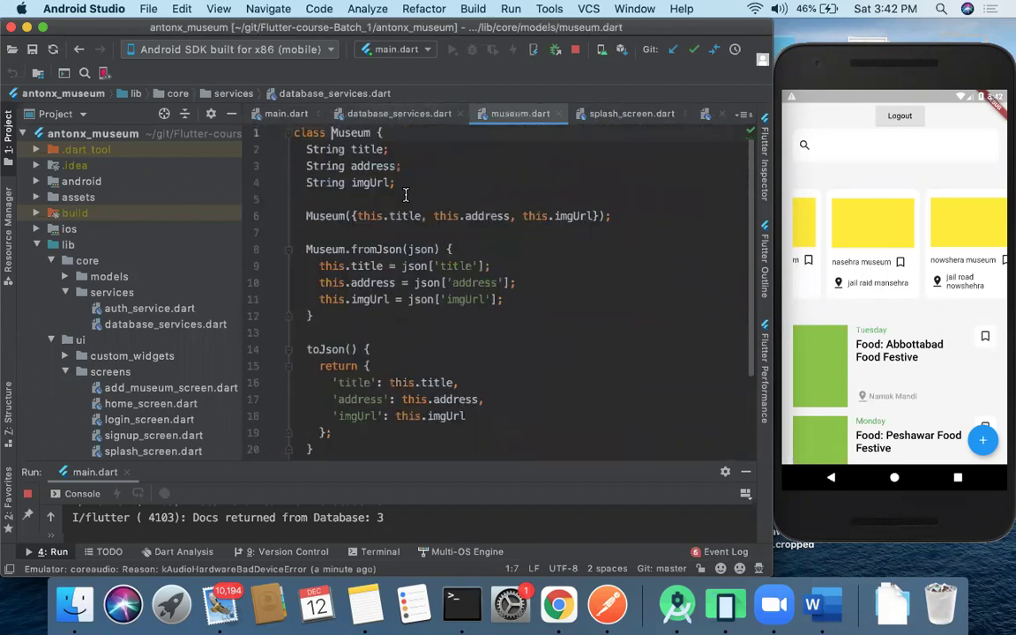
{"action": "left_click", "coordinate": [306, 149]}
{"action": "left_click_drag", "start_coordinate": [306, 149], "coordinate": [418, 187]}
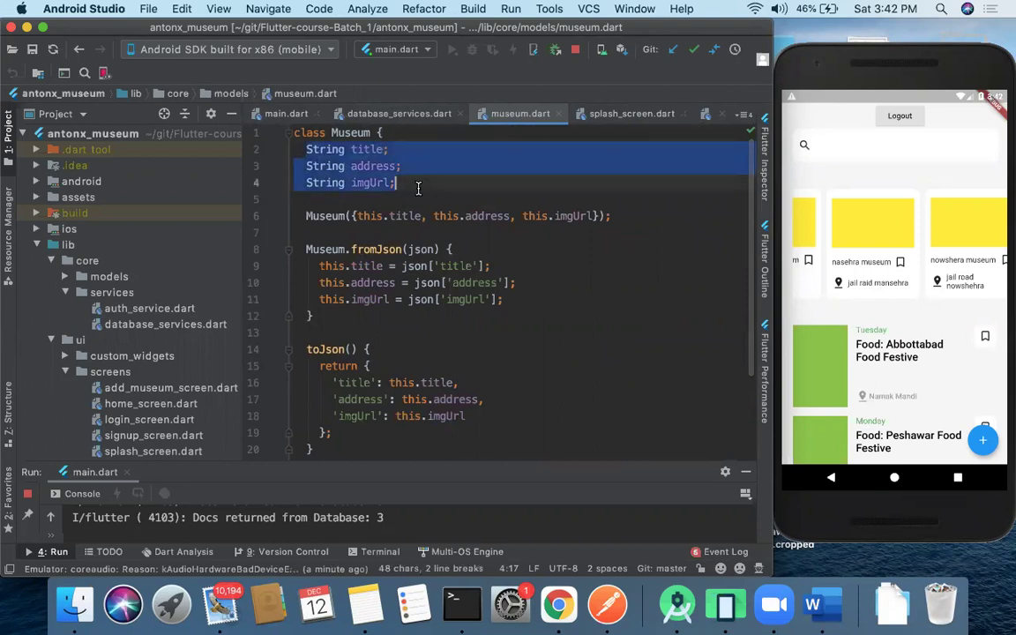
{"action": "left_click", "coordinate": [543, 586]}
Add title and address fields to the museums schema
{"action": "left_click", "coordinate": [352, 271]}
{"action": "type", "text": "t"}
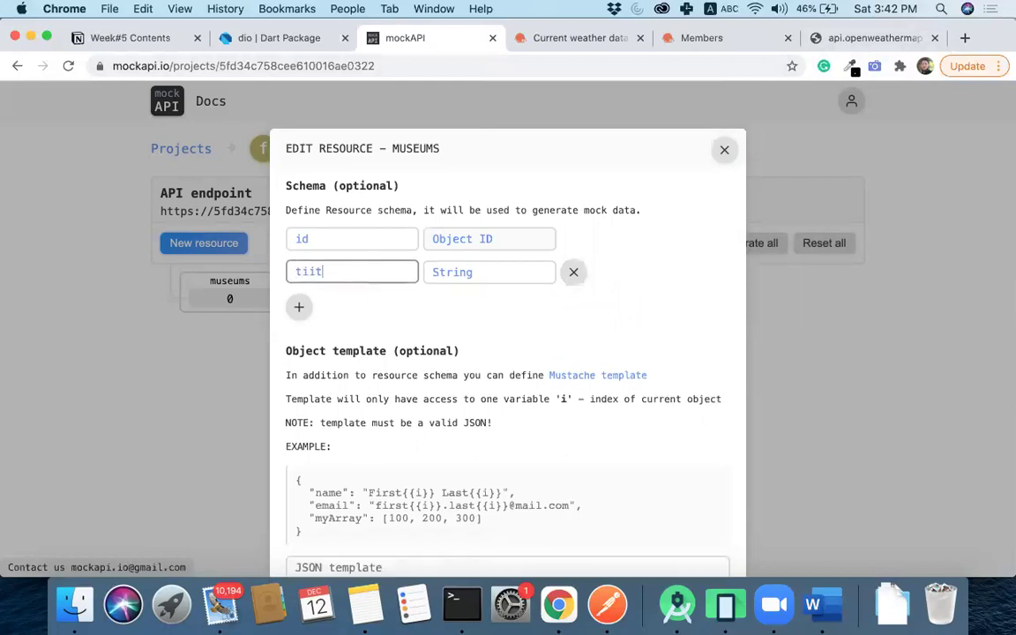
{"action": "type", "text": "itle"}
{"action": "left_click", "coordinate": [298, 307]}
{"action": "left_click", "coordinate": [292, 308]}
{"action": "type", "text": "a"}
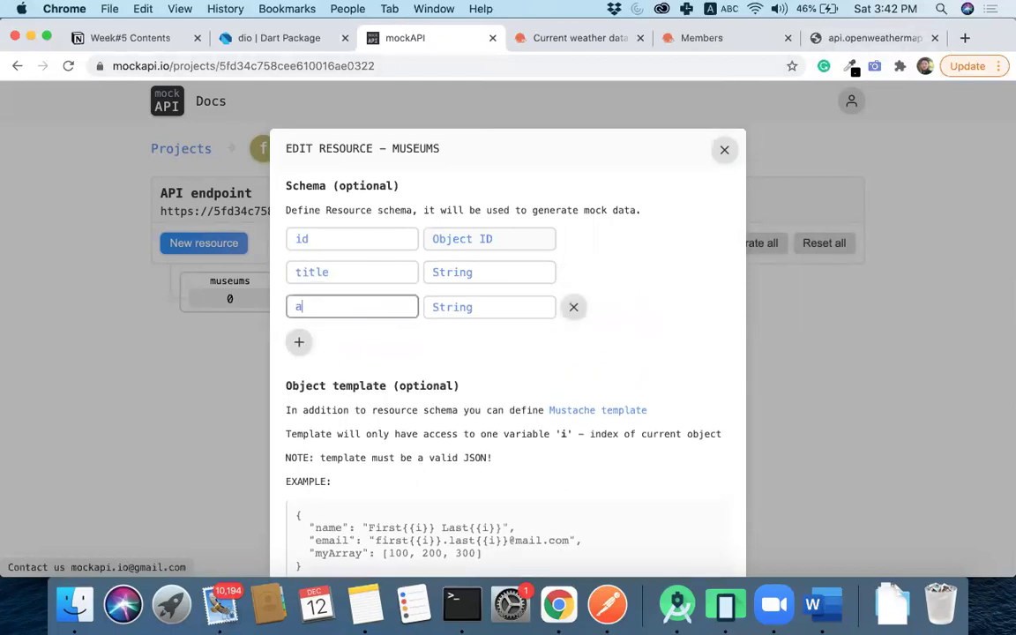
{"action": "type", "text": "ddress"}
Add an imgUrl field and save the updated museums schema
{"action": "left_click", "coordinate": [299, 341]}
{"action": "left_click", "coordinate": [349, 343]}
{"action": "type", "text": "imgUrl"}
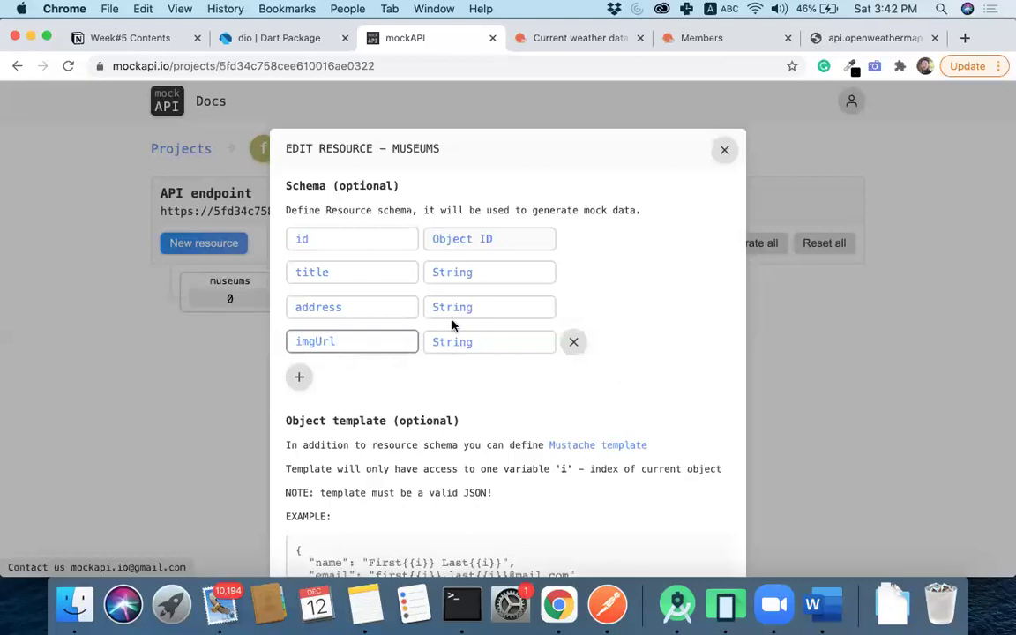
{"action": "scroll", "coordinate": [471, 375], "scroll_direction": "down", "scroll_amount": 5}
{"action": "scroll", "coordinate": [474, 373], "scroll_direction": "down", "scroll_amount": 3}
{"action": "left_click", "coordinate": [423, 257]}
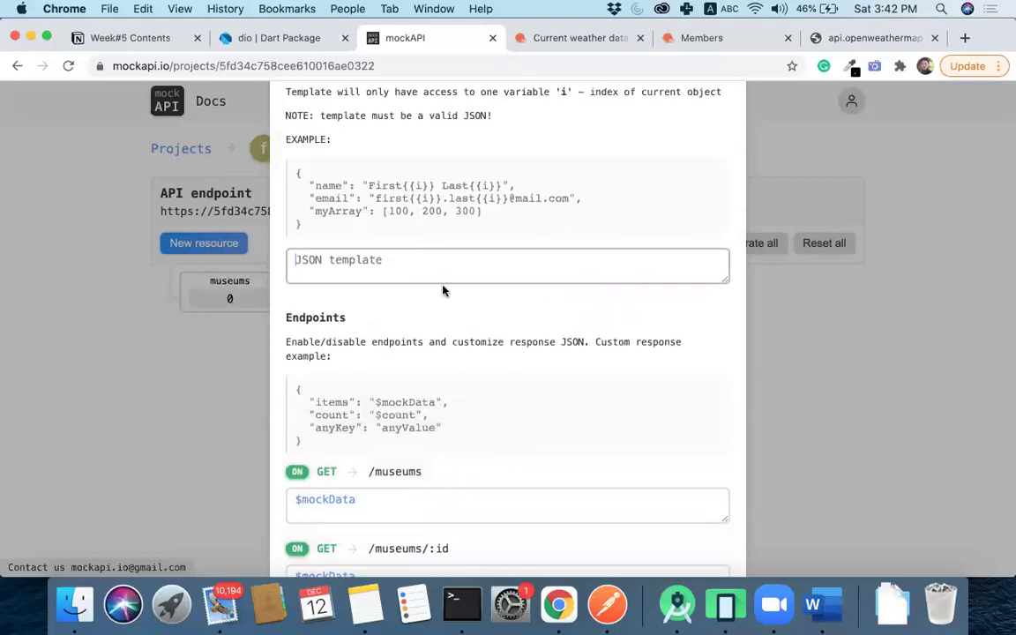
{"action": "scroll", "coordinate": [433, 295], "scroll_direction": "down", "scroll_amount": 4}
{"action": "scroll", "coordinate": [428, 233], "scroll_direction": "up", "scroll_amount": 5}
{"action": "scroll", "coordinate": [428, 231], "scroll_direction": "down", "scroll_amount": 8}
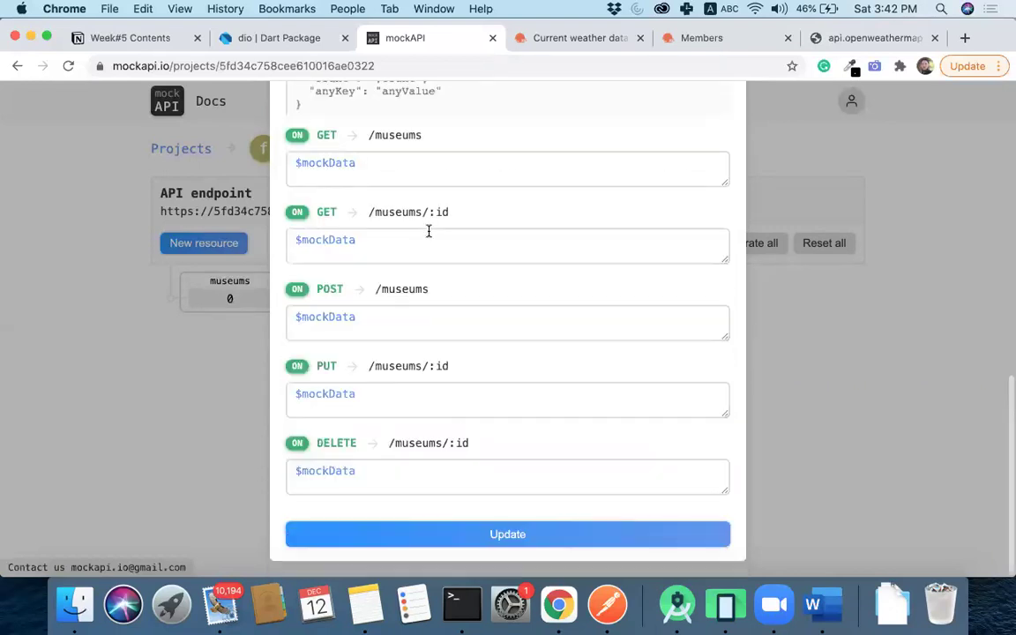
{"action": "left_click", "coordinate": [499, 534]}
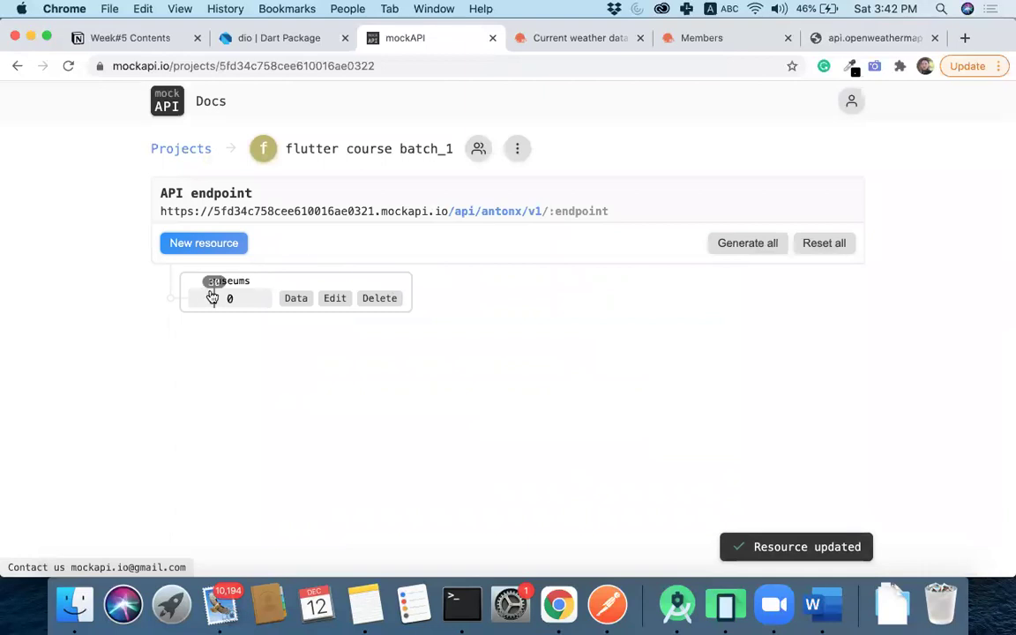
Generate 10 mock museum records
{"action": "left_click_drag", "start_coordinate": [202, 298], "coordinate": [200, 300]}
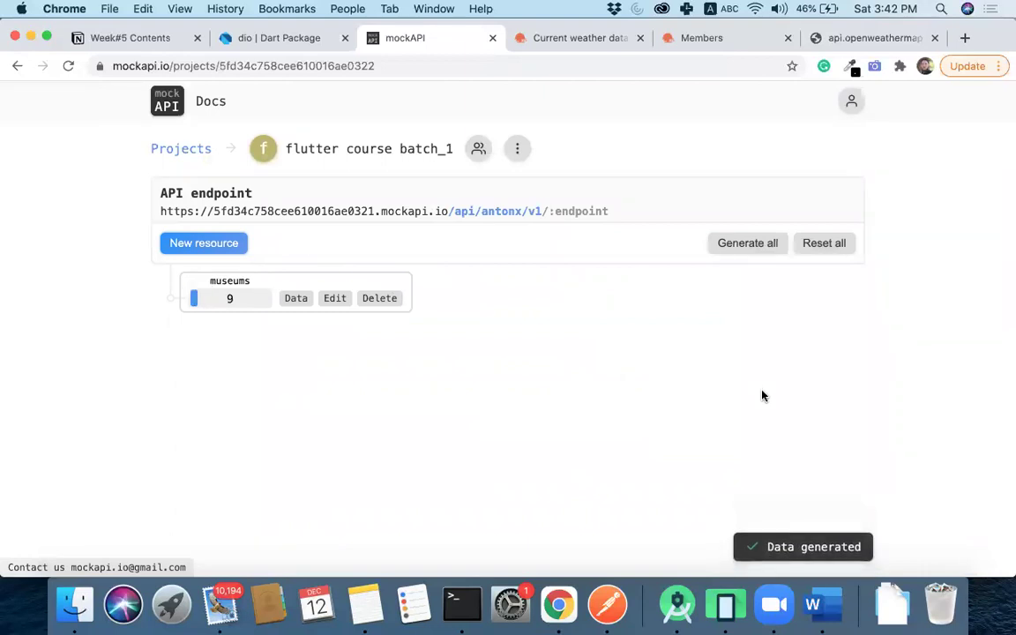
{"action": "left_click", "coordinate": [743, 244]}
{"action": "mouse_move", "coordinate": [199, 297]}
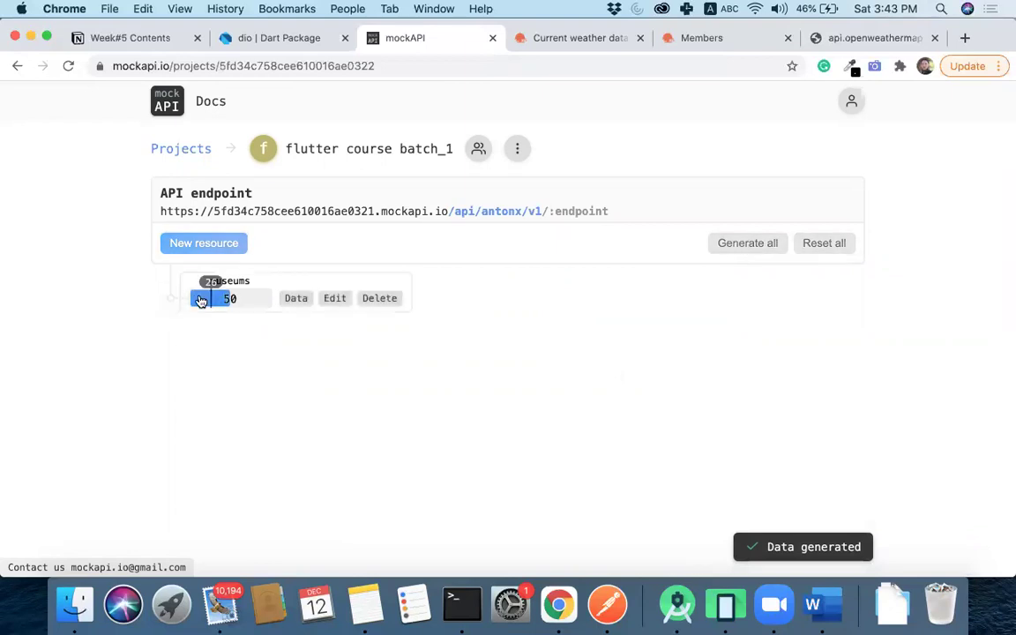
{"action": "left_click", "coordinate": [296, 299]}
{"action": "scroll", "coordinate": [374, 261], "scroll_direction": "down", "scroll_amount": 4}
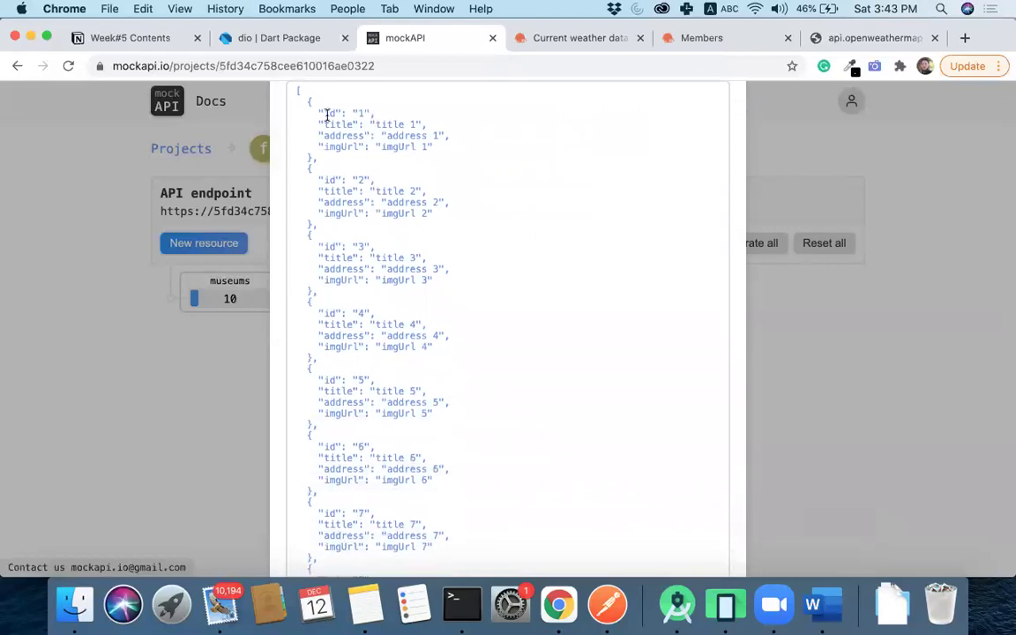
{"action": "left_click_drag", "start_coordinate": [318, 112], "coordinate": [401, 116]}
{"action": "key", "text": "Right"}
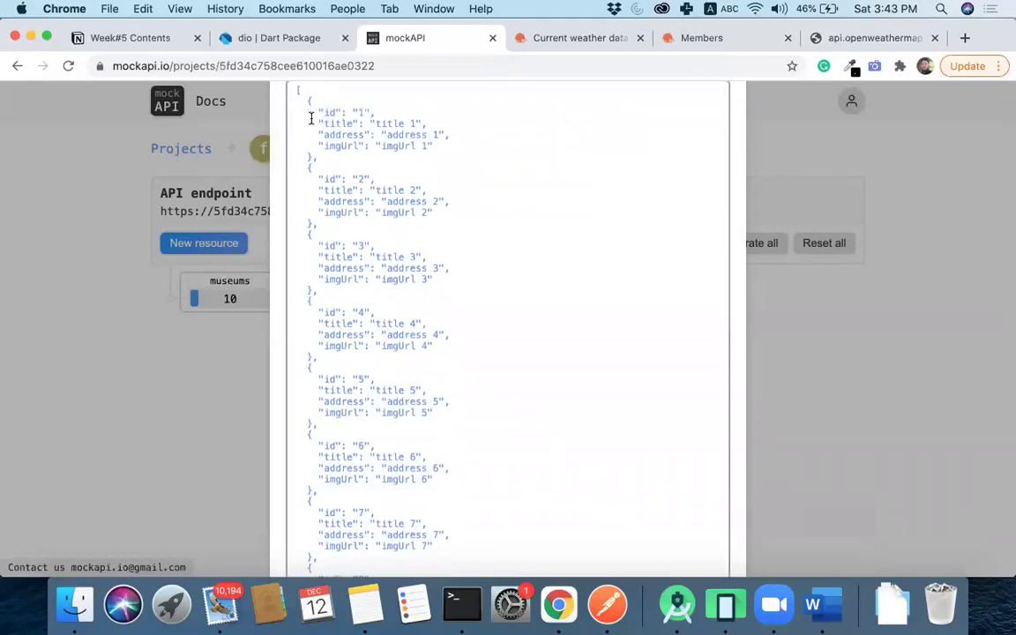
{"action": "left_click_drag", "start_coordinate": [310, 118], "coordinate": [458, 147]}
{"action": "scroll", "coordinate": [394, 184], "scroll_direction": "down", "scroll_amount": 10}
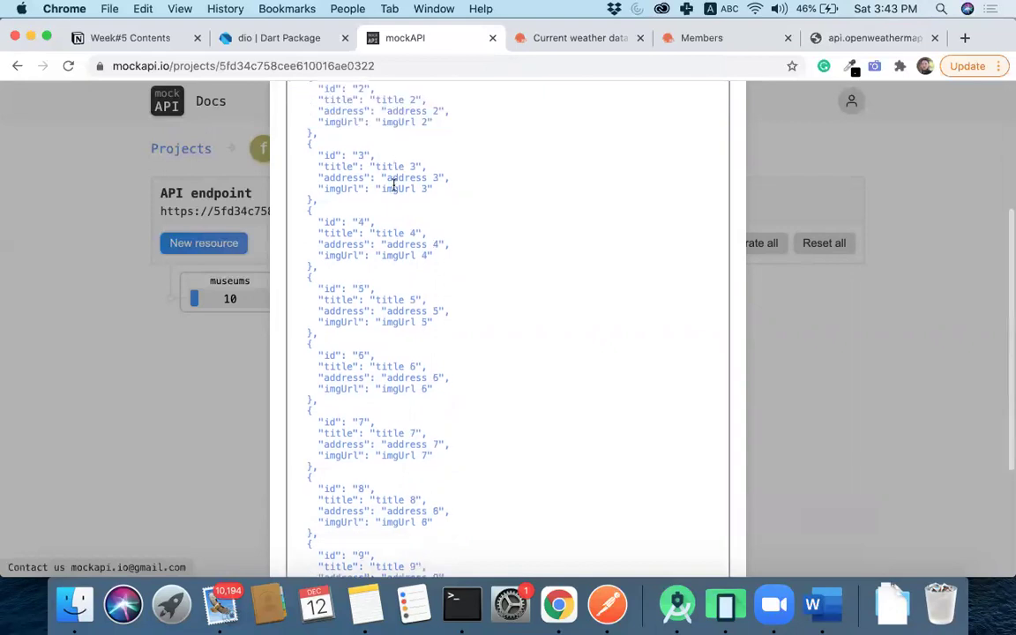
{"action": "scroll", "coordinate": [393, 184], "scroll_direction": "up", "scroll_amount": 12}
{"action": "scroll", "coordinate": [394, 185], "scroll_direction": "up", "scroll_amount": 2}
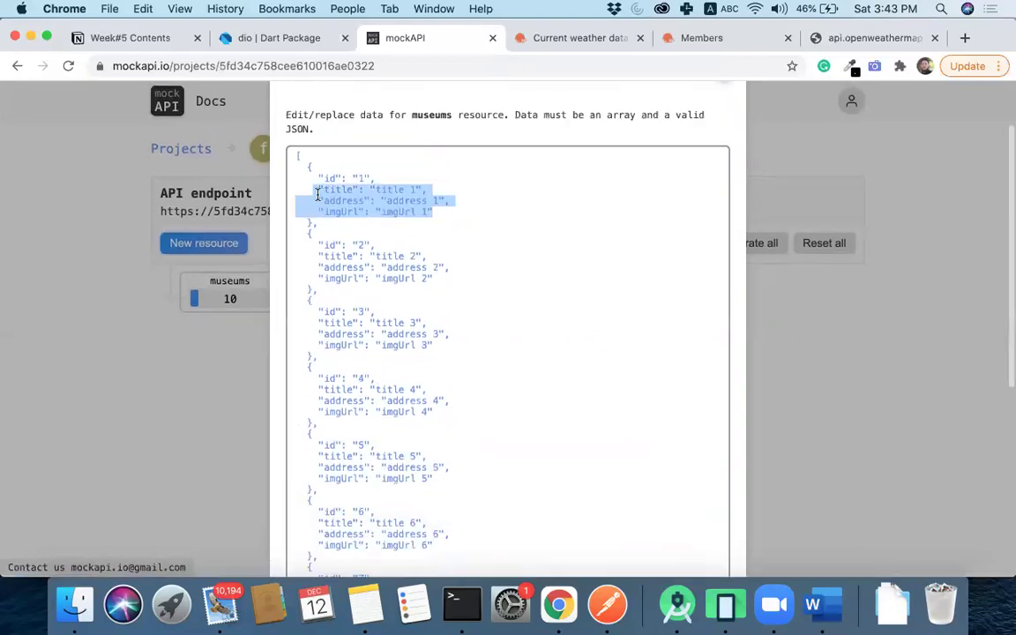
{"action": "double_click", "coordinate": [338, 190]}
{"action": "left_click", "coordinate": [407, 175]}
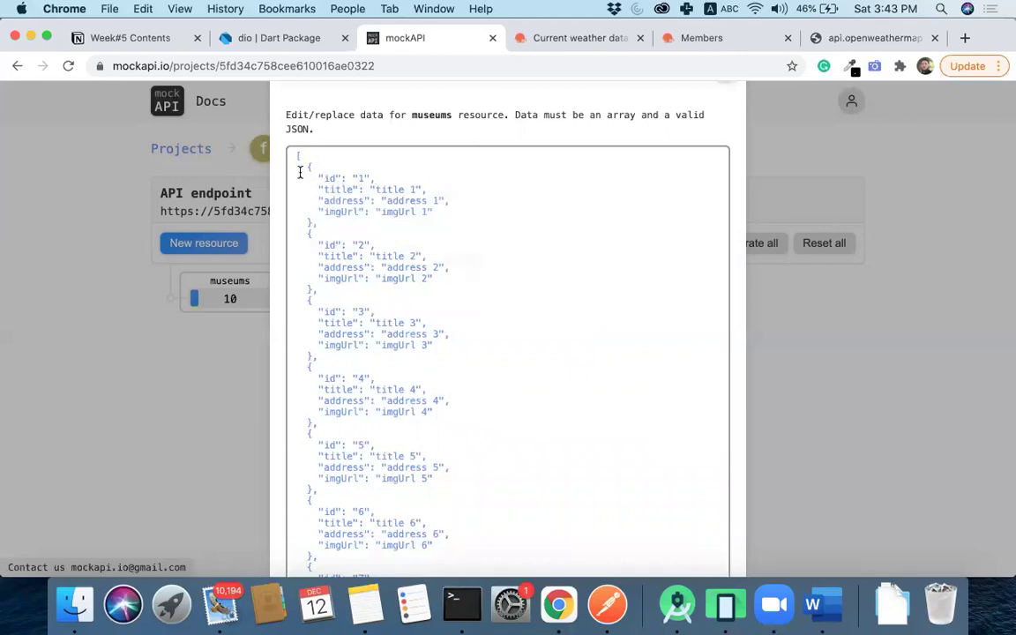
{"action": "left_click_drag", "start_coordinate": [292, 164], "coordinate": [410, 205]}
{"action": "left_click", "coordinate": [473, 188]}
{"action": "scroll", "coordinate": [538, 211], "scroll_direction": "up", "scroll_amount": 2}
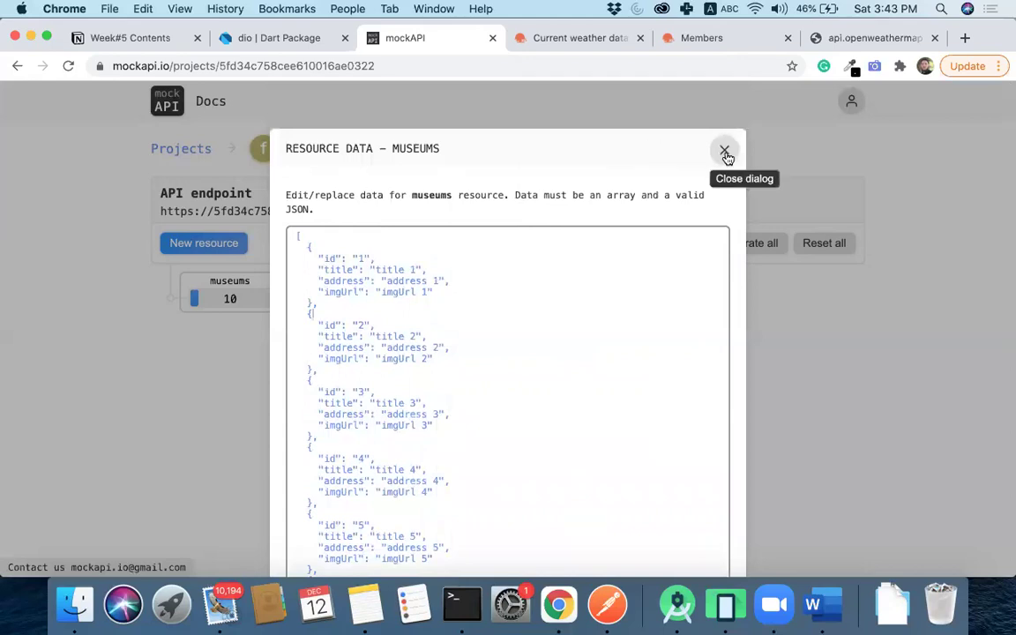
{"action": "left_click", "coordinate": [725, 151]}
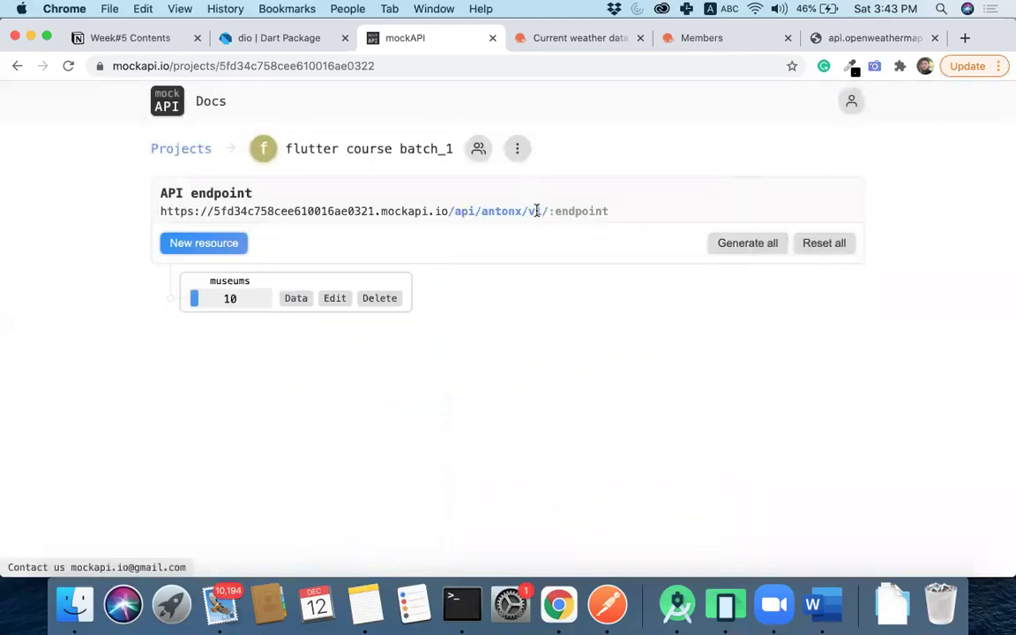
{"action": "left_click_drag", "start_coordinate": [547, 210], "coordinate": [316, 211]}
{"action": "left_click_drag", "start_coordinate": [163, 212], "coordinate": [543, 209]}
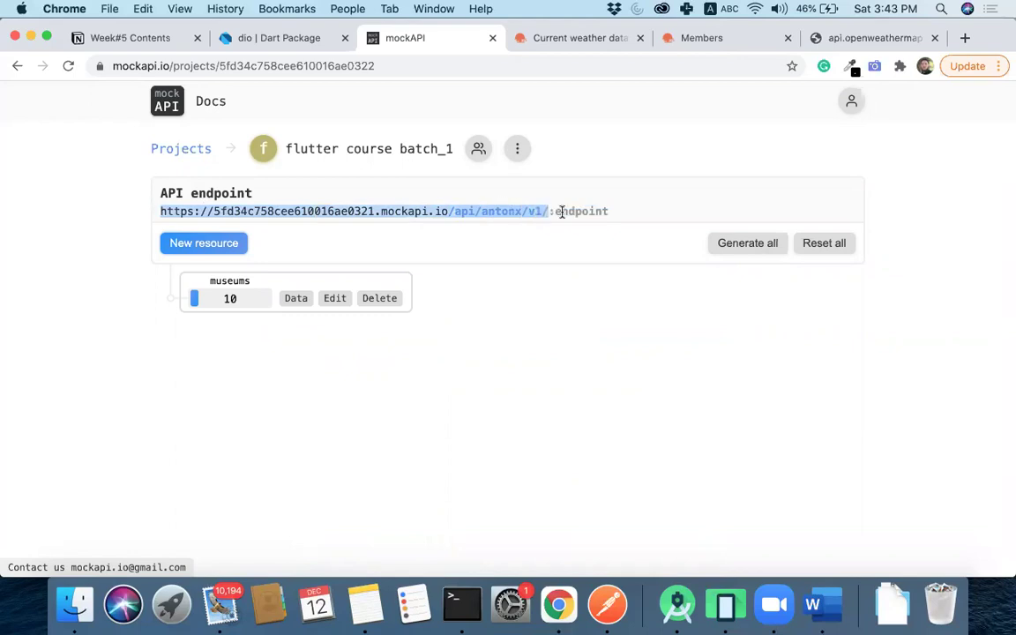
{"action": "left_click", "coordinate": [549, 210]}
{"action": "left_click_drag", "start_coordinate": [549, 211], "coordinate": [622, 211]}
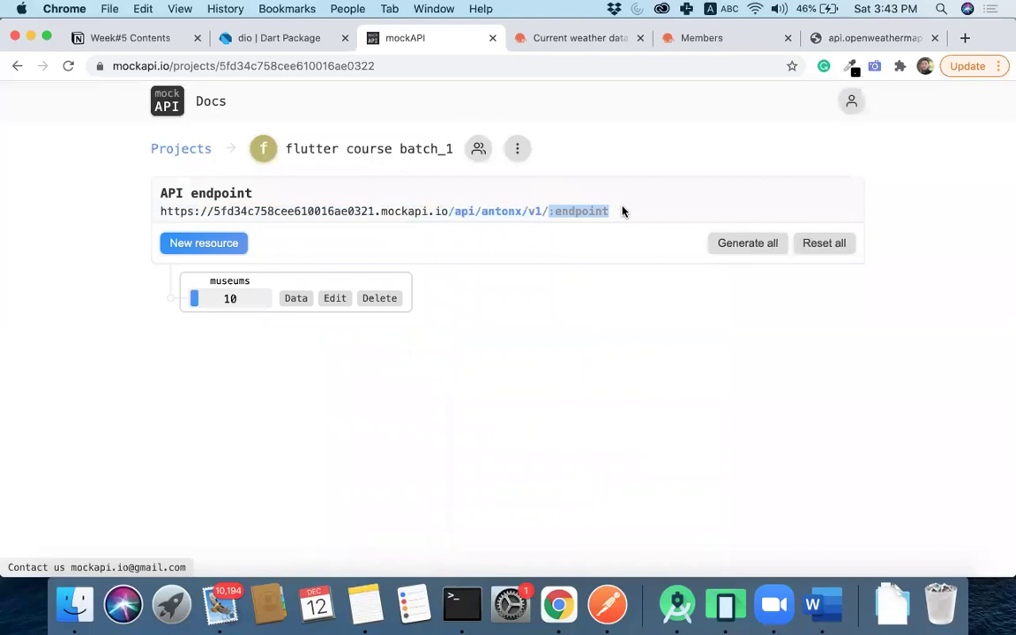
In the museums resource settings, highlight the GET /museums and GET /museums/:id endpoints
{"action": "left_click", "coordinate": [339, 298]}
{"action": "scroll", "coordinate": [323, 349], "scroll_direction": "down", "scroll_amount": 15}
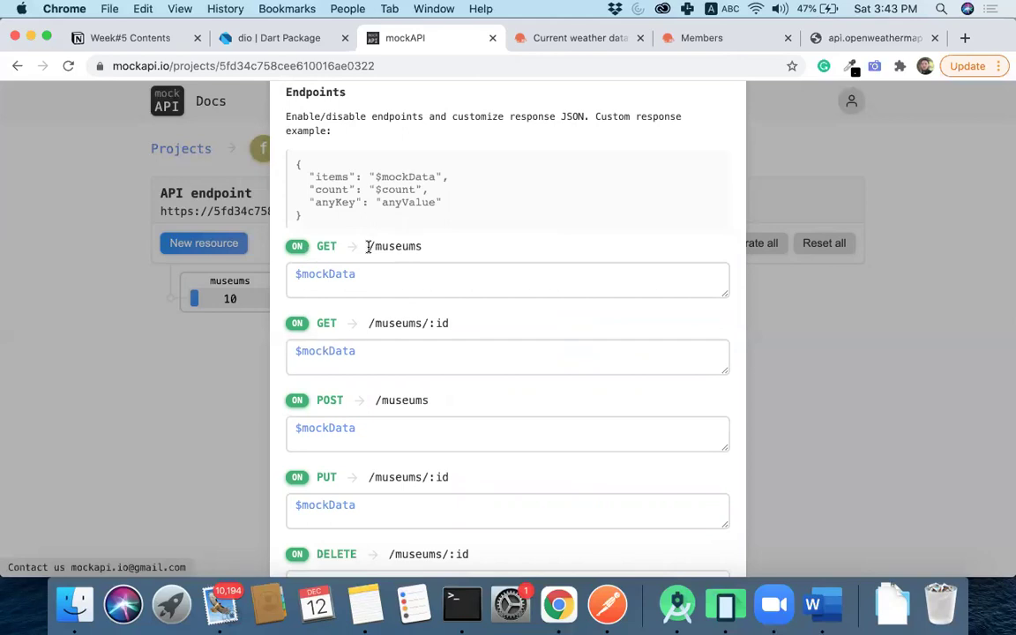
{"action": "left_click_drag", "start_coordinate": [368, 247], "coordinate": [447, 252]}
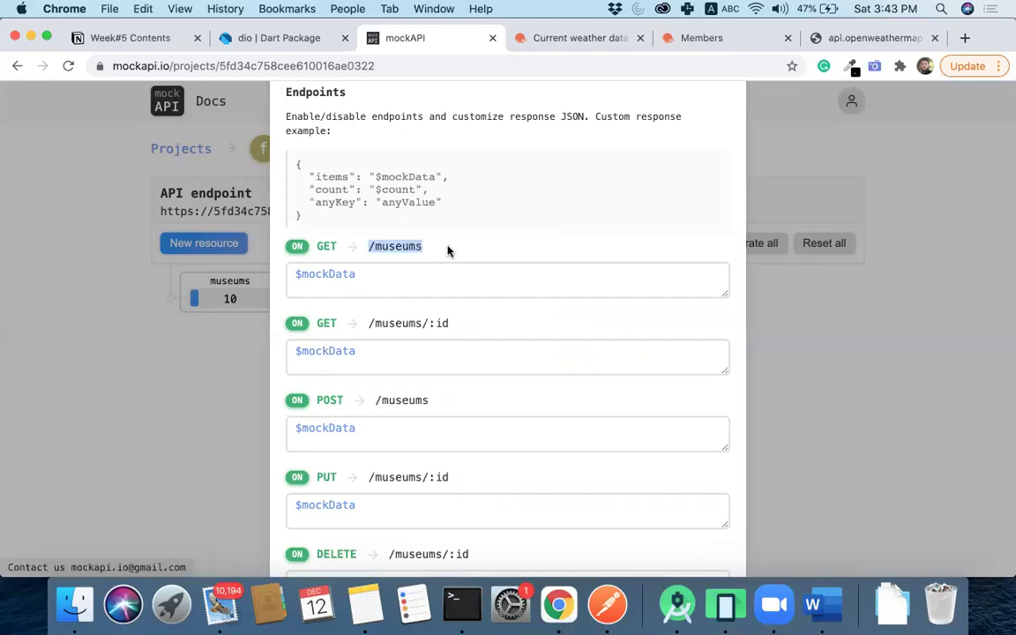
{"action": "double_click", "coordinate": [326, 248]}
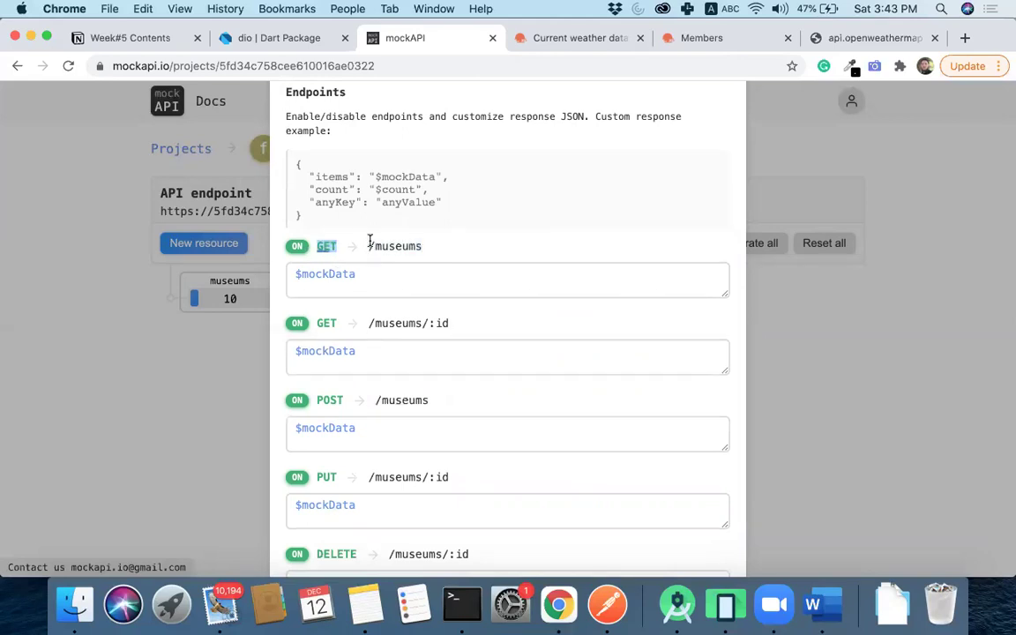
{"action": "left_click_drag", "start_coordinate": [370, 242], "coordinate": [412, 246]}
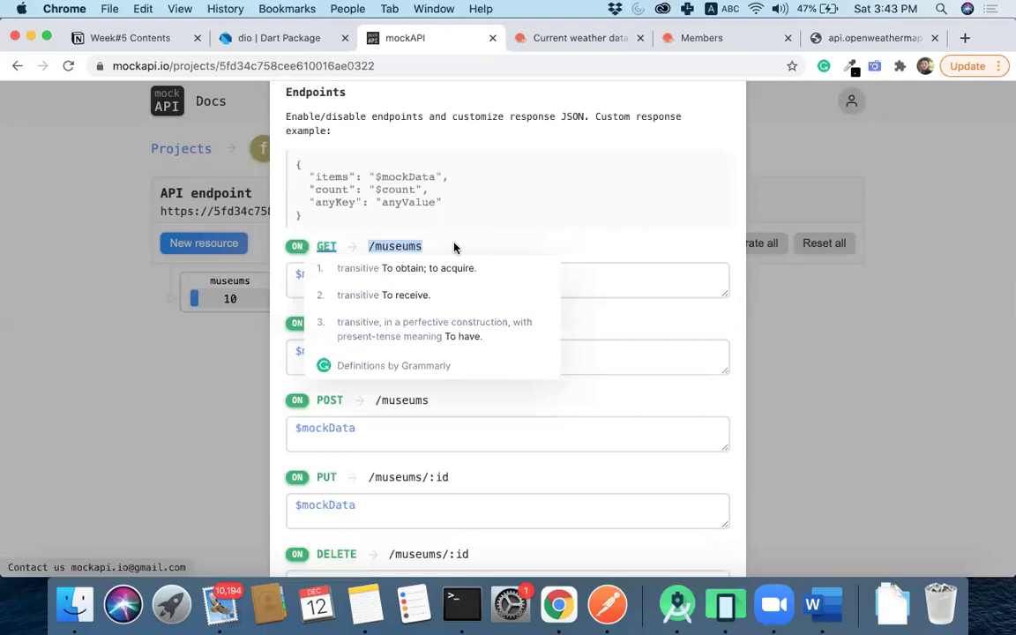
{"action": "left_click", "coordinate": [453, 247]}
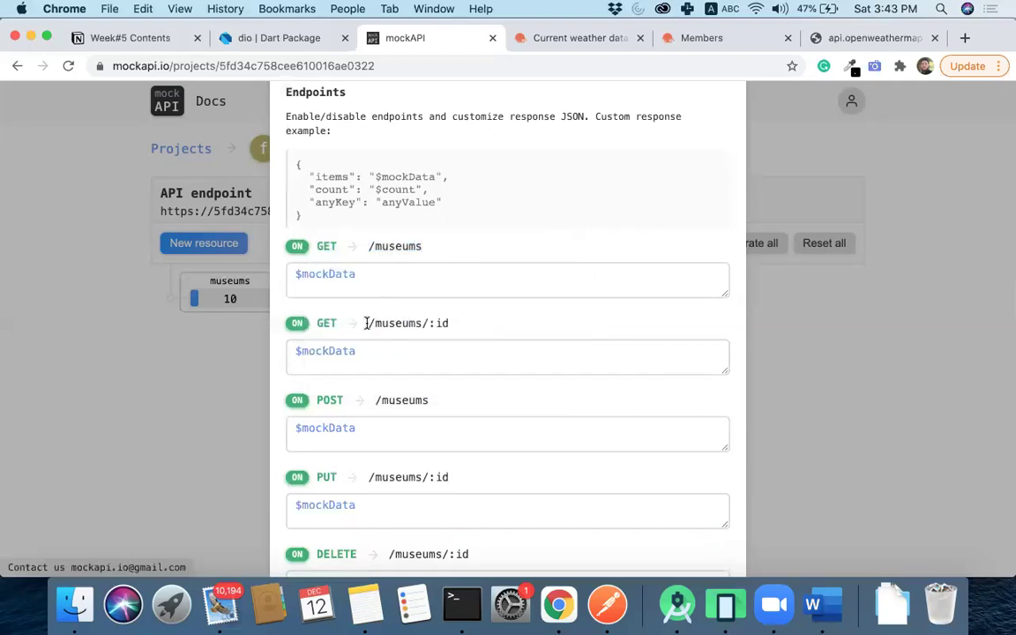
{"action": "left_click_drag", "start_coordinate": [367, 326], "coordinate": [432, 324]}
{"action": "left_click_drag", "start_coordinate": [369, 327], "coordinate": [465, 327]}
{"action": "left_click_drag", "start_coordinate": [369, 324], "coordinate": [456, 322]}
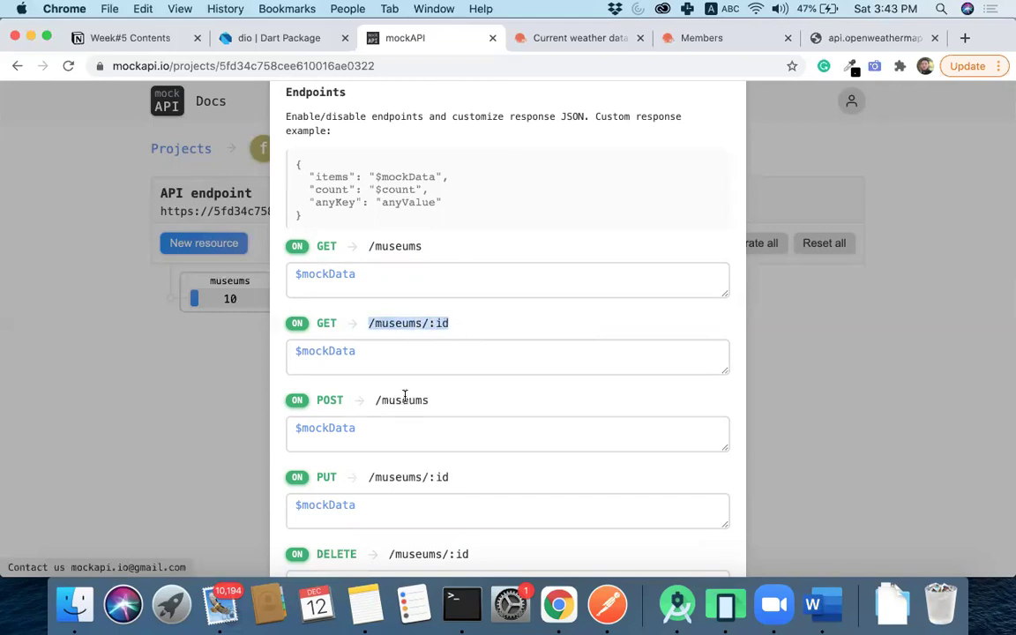
Highlight the POST, PUT and DELETE endpoint paths, then close the resource settings
{"action": "scroll", "coordinate": [405, 396], "scroll_direction": "down", "scroll_amount": 3}
{"action": "left_click_drag", "start_coordinate": [377, 290], "coordinate": [436, 293]}
{"action": "left_click", "coordinate": [320, 287]}
{"action": "left_click_drag", "start_coordinate": [322, 288], "coordinate": [351, 290]}
{"action": "left_click", "coordinate": [369, 287]}
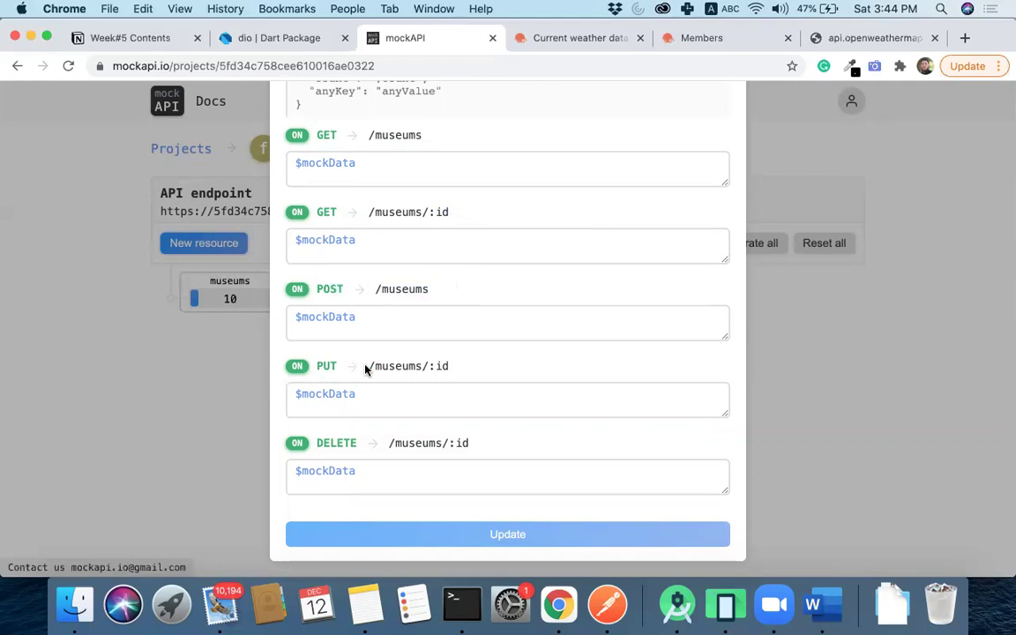
{"action": "left_click_drag", "start_coordinate": [368, 366], "coordinate": [469, 373]}
{"action": "left_click", "coordinate": [353, 446]}
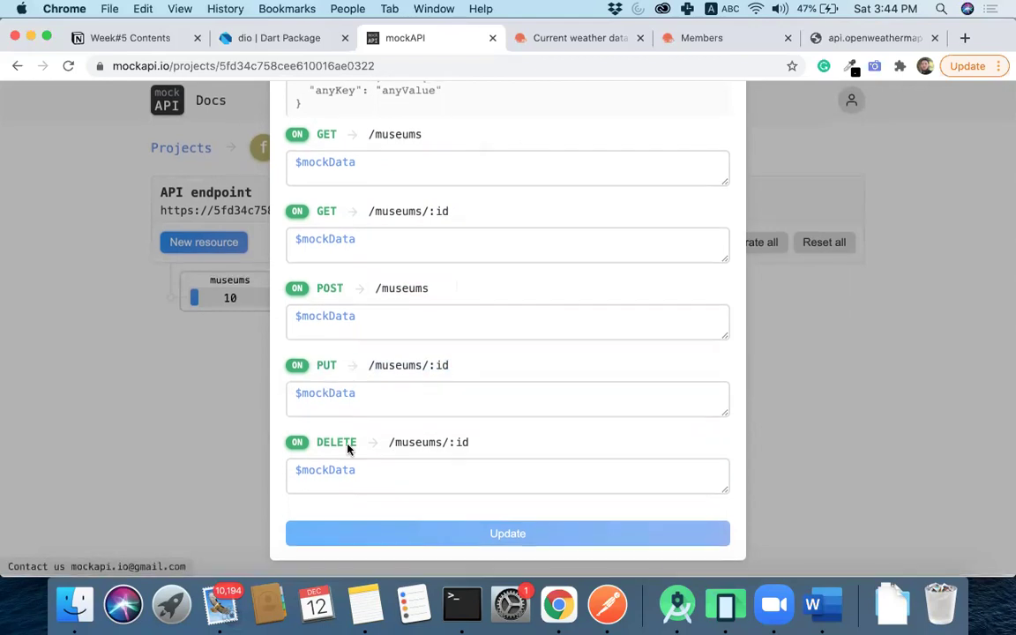
{"action": "left_click_drag", "start_coordinate": [389, 441], "coordinate": [359, 445]}
{"action": "left_click", "coordinate": [355, 444]}
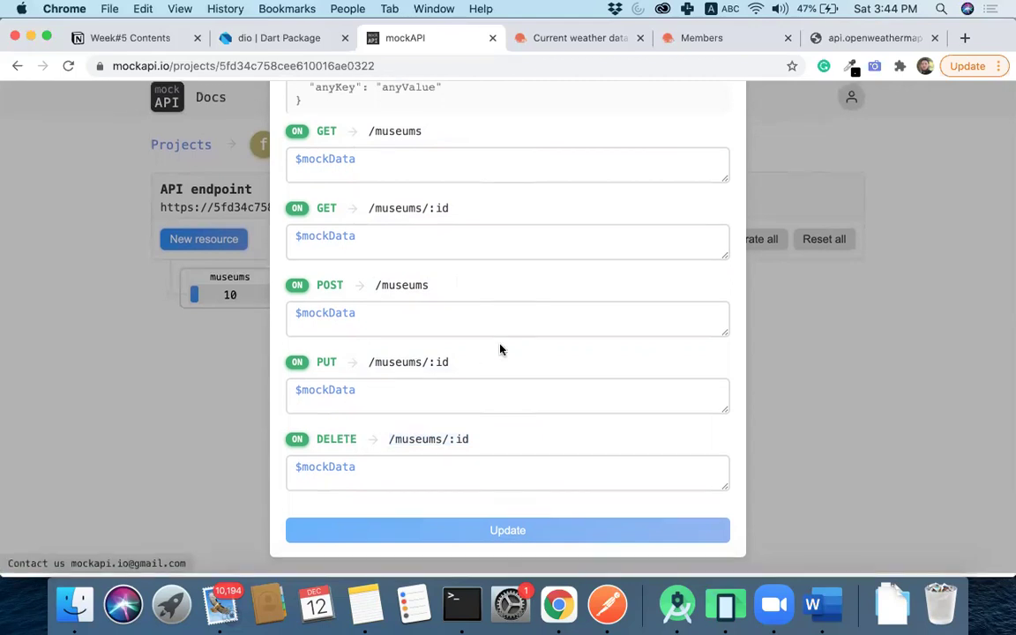
{"action": "scroll", "coordinate": [500, 350], "scroll_direction": "up", "scroll_amount": 15}
{"action": "left_click", "coordinate": [729, 150]}
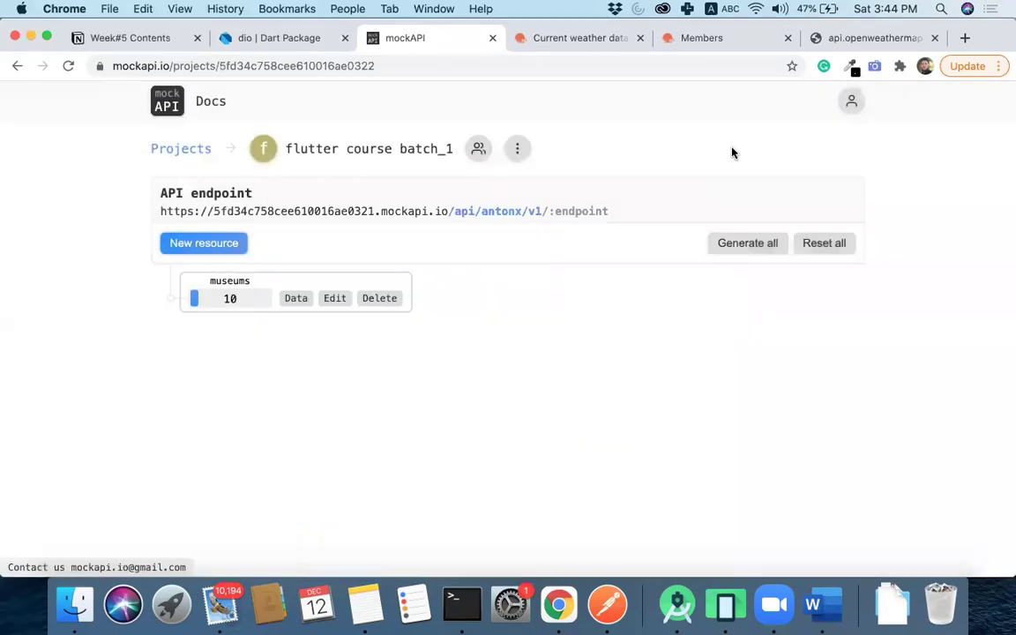
{"action": "left_click", "coordinate": [678, 605]}
Rename the DatabaseService class to FirebaseDatabaseService with Refactor > Rename
{"action": "left_click", "coordinate": [453, 179]}
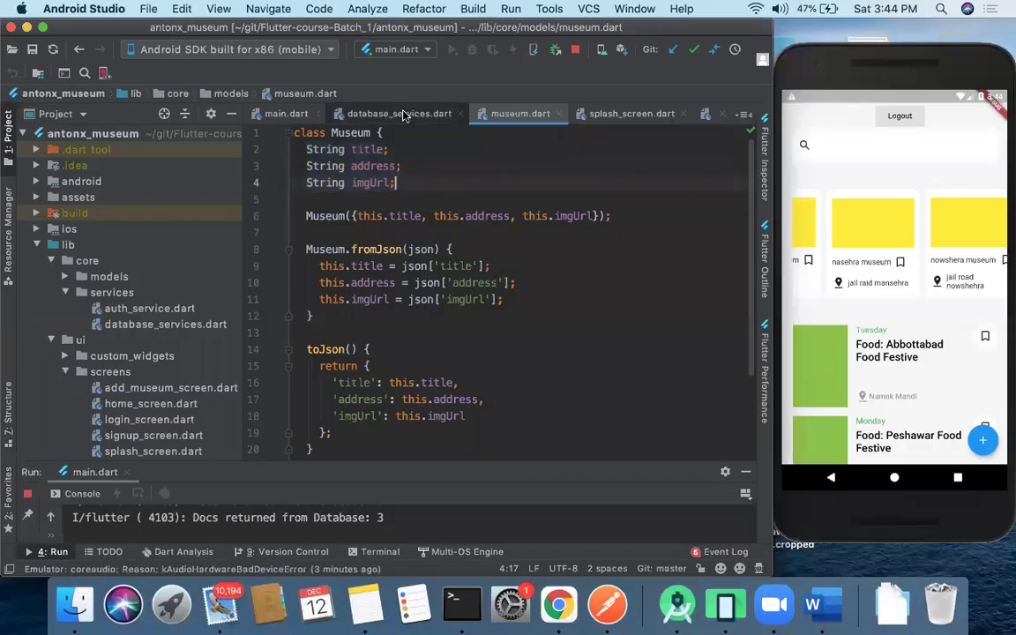
{"action": "left_click", "coordinate": [399, 114]}
{"action": "scroll", "coordinate": [426, 185], "scroll_direction": "down", "scroll_amount": 7}
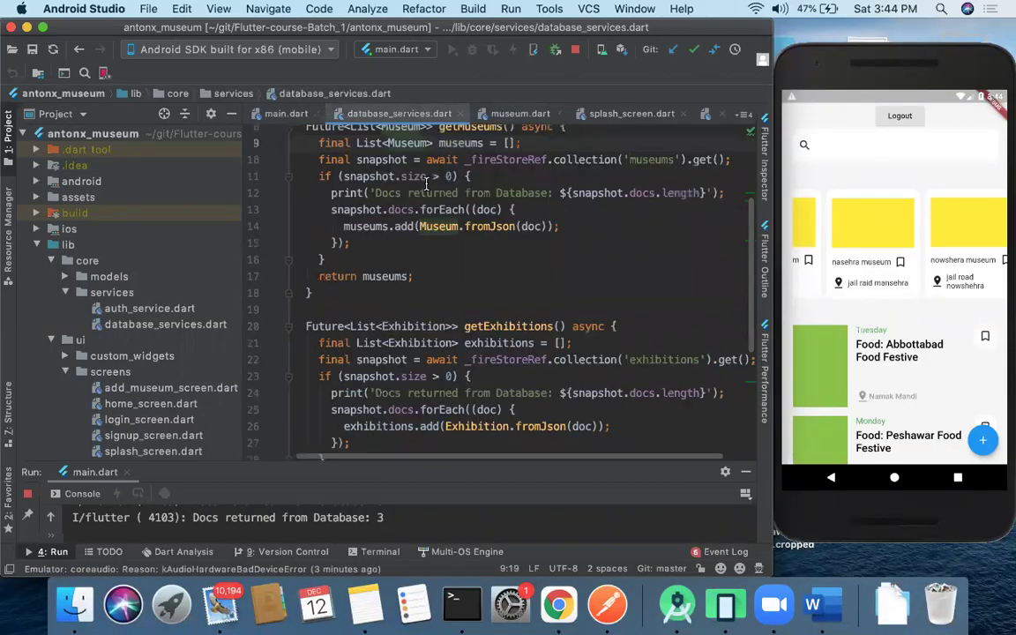
{"action": "scroll", "coordinate": [426, 184], "scroll_direction": "up", "scroll_amount": 7}
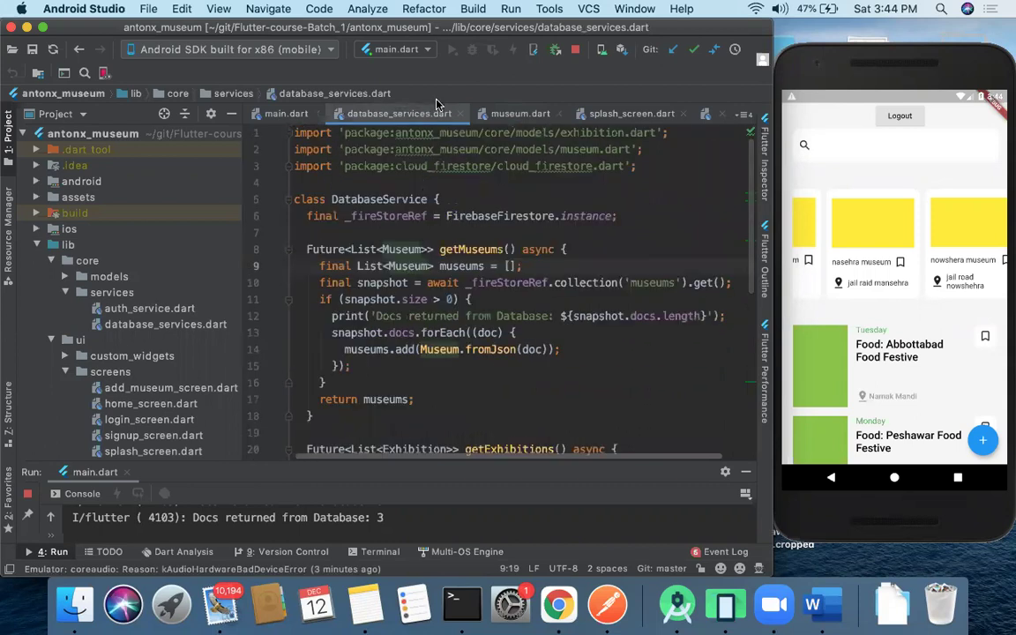
{"action": "left_click", "coordinate": [458, 202]}
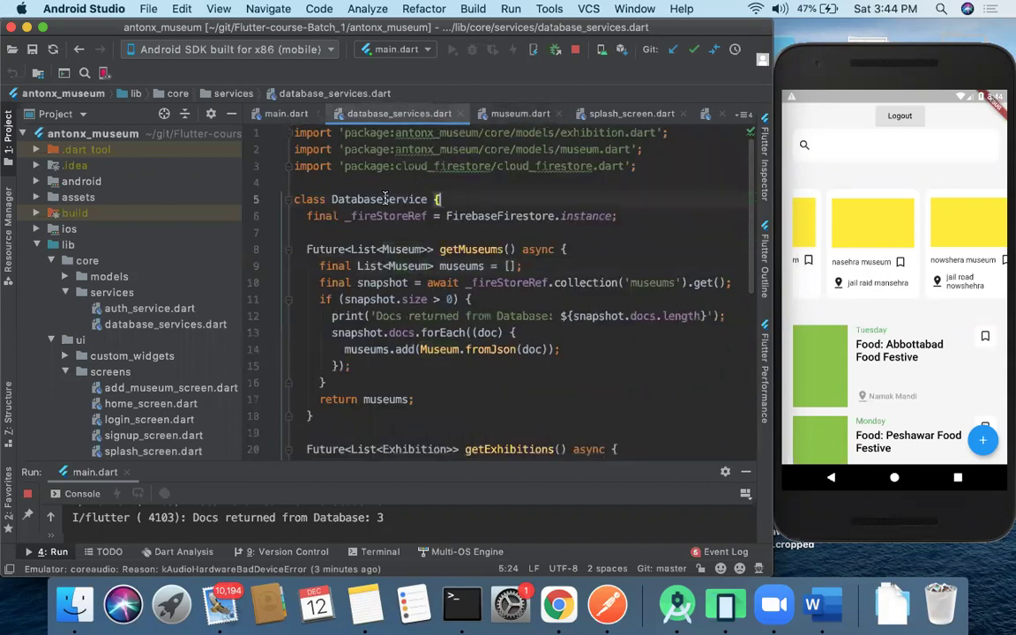
{"action": "double_click", "coordinate": [376, 198]}
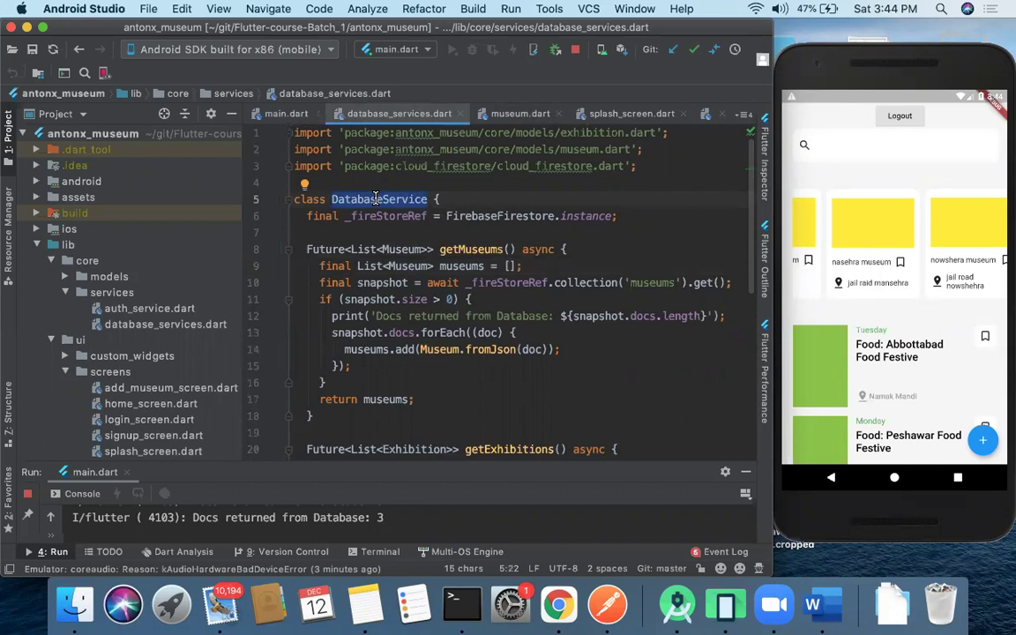
{"action": "right_click", "coordinate": [376, 199]}
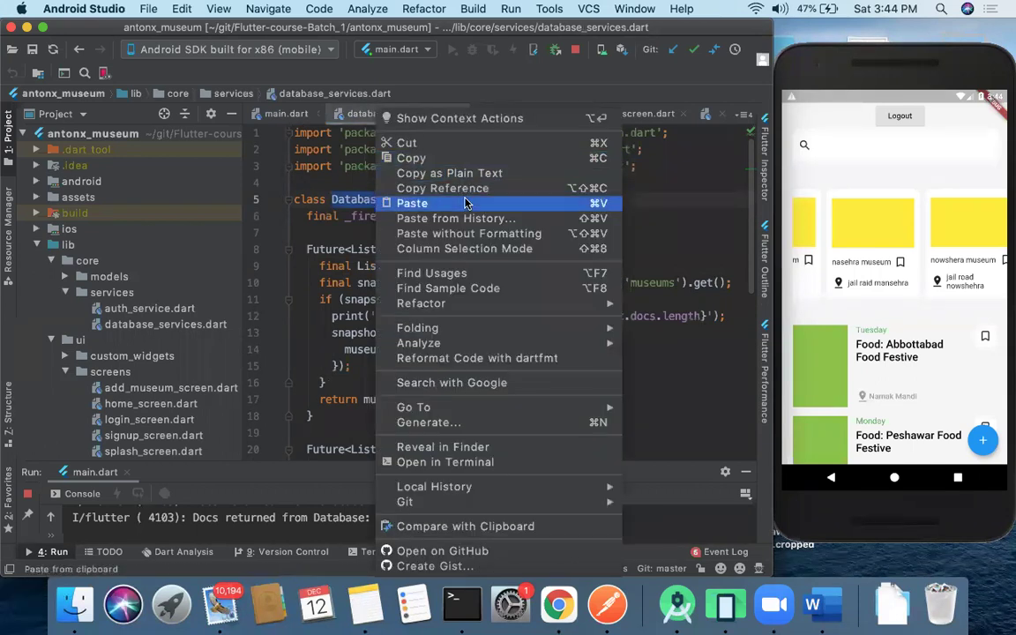
{"action": "mouse_move", "coordinate": [582, 303]}
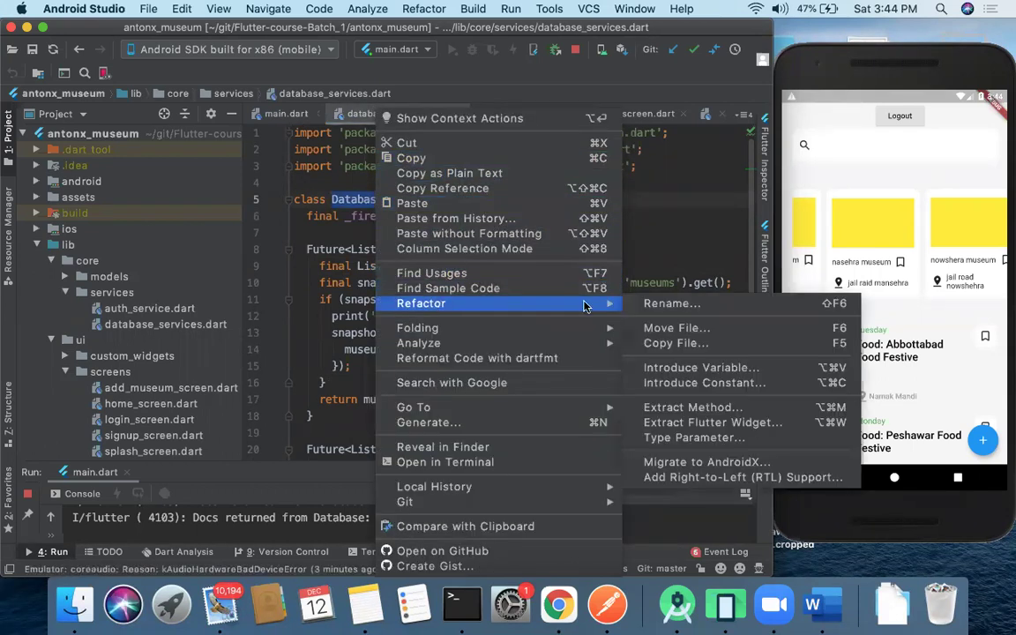
{"action": "left_click", "coordinate": [656, 304]}
{"action": "type", "text": "FirebaseDatabaseService"}
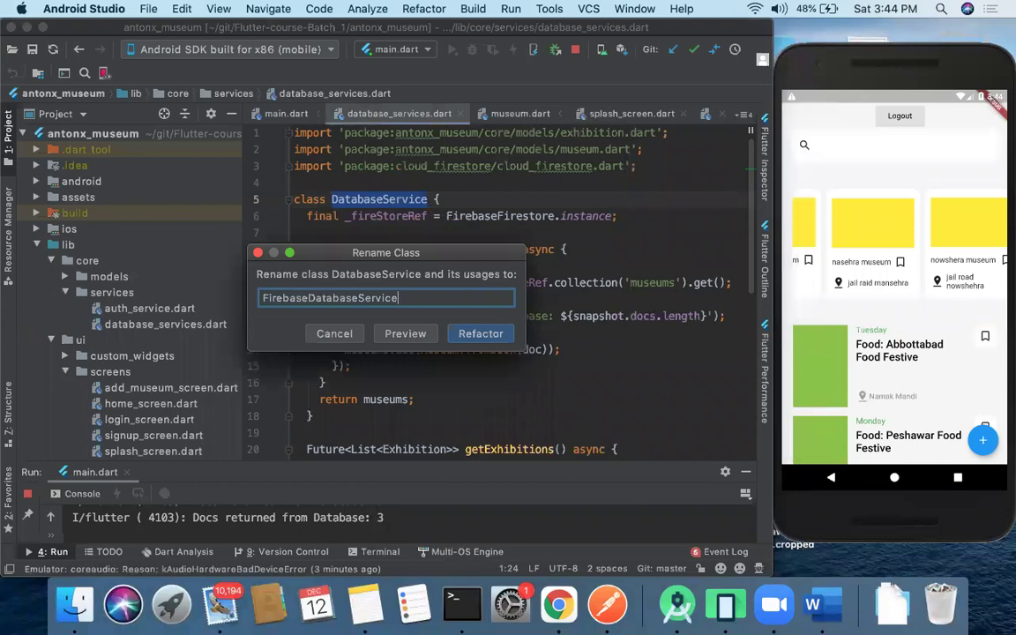
{"action": "key", "text": "Return"}
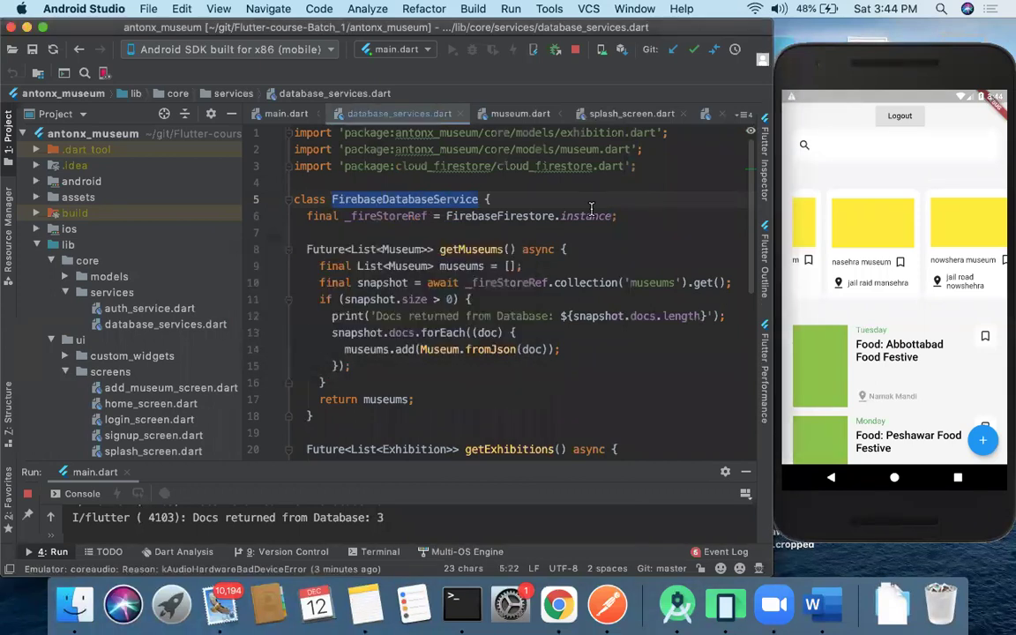
Rename the file database_services.dart to firebase_database_services.dart
{"action": "left_click", "coordinate": [132, 325]}
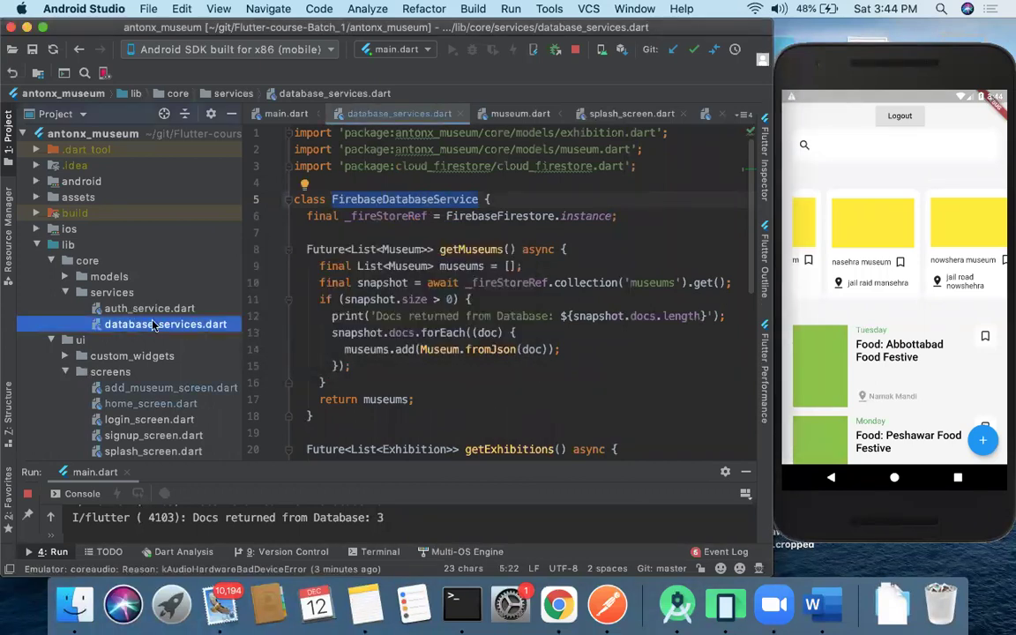
{"action": "right_click", "coordinate": [155, 326]}
{"action": "mouse_move", "coordinate": [261, 234]}
{"action": "left_click", "coordinate": [472, 235]}
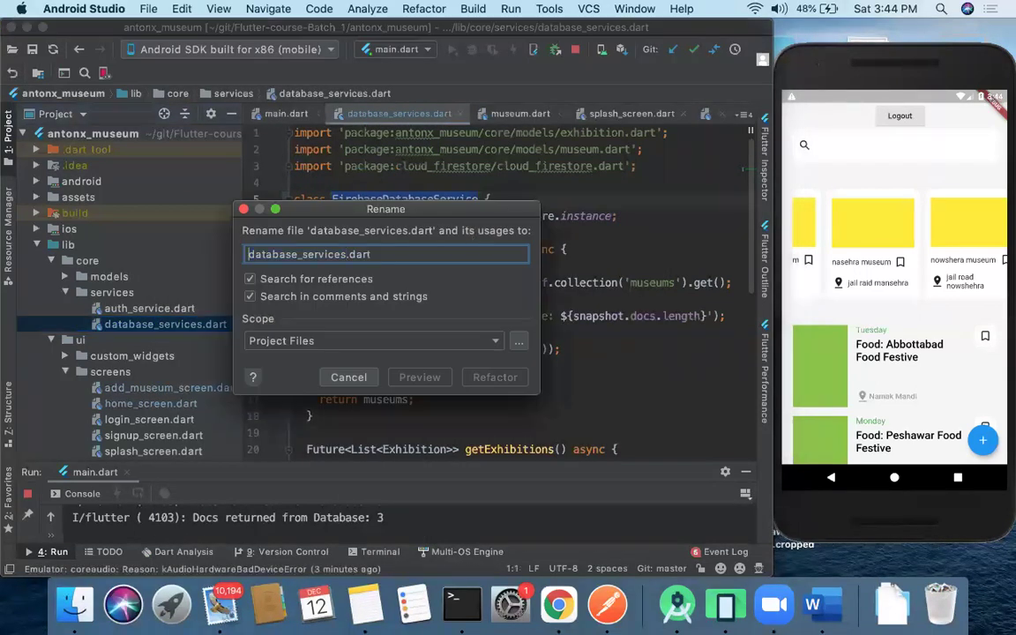
{"action": "type", "text": "fire"}
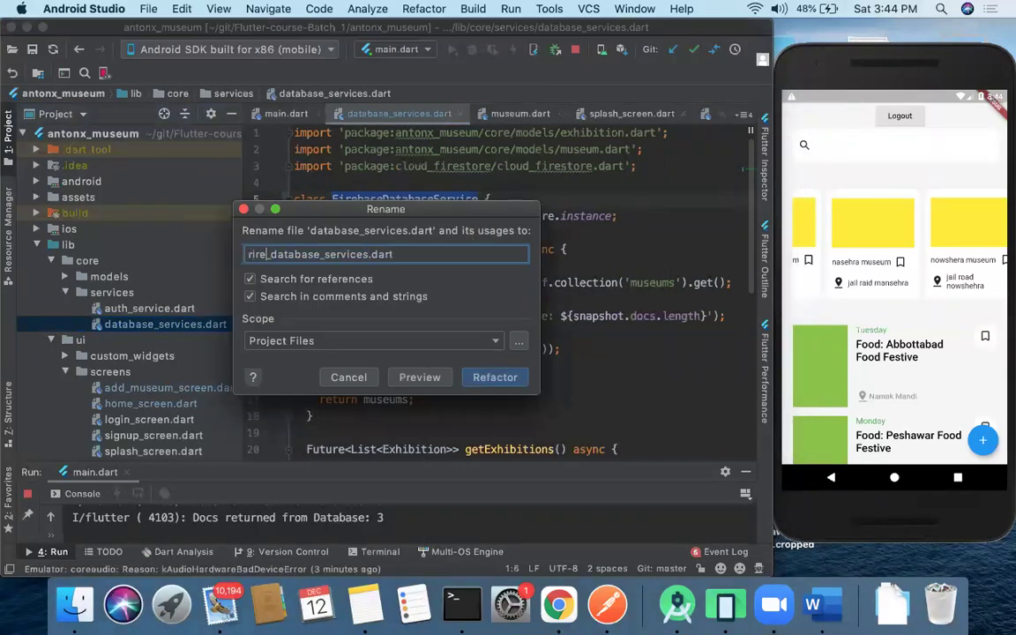
{"action": "type", "text": "base"}
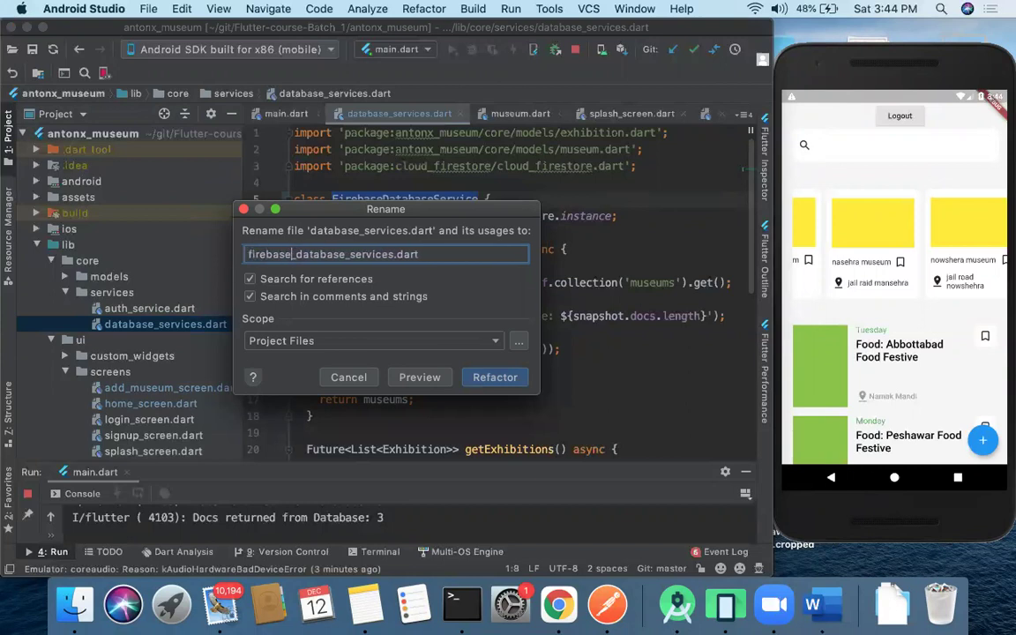
{"action": "left_click", "coordinate": [494, 377]}
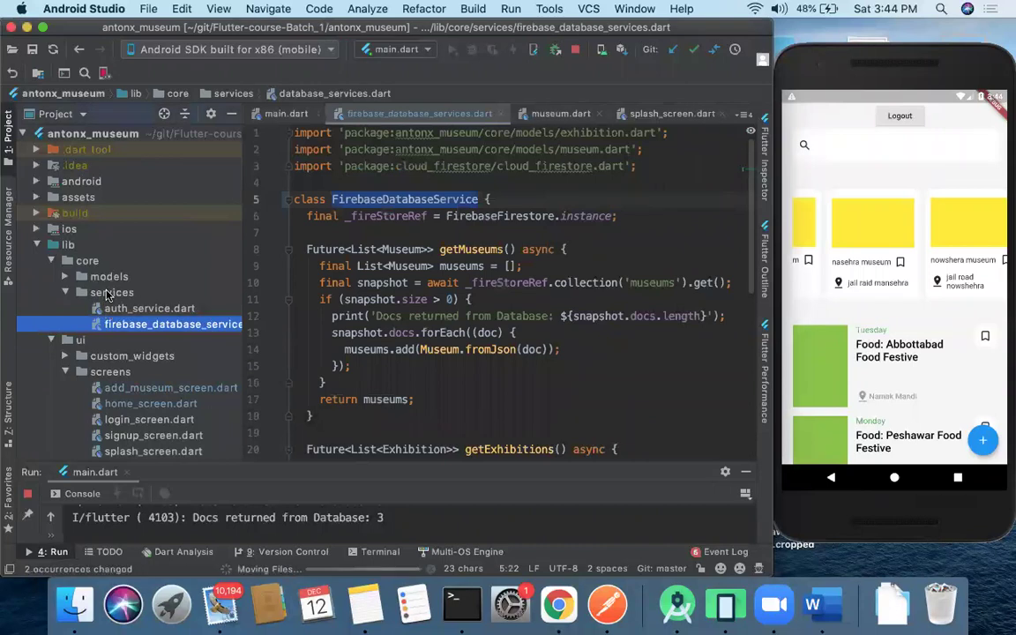
Copy the file as custom_database_services.dart and add it to Git
{"action": "scroll", "coordinate": [137, 324], "scroll_direction": "left", "scroll_amount": 3}
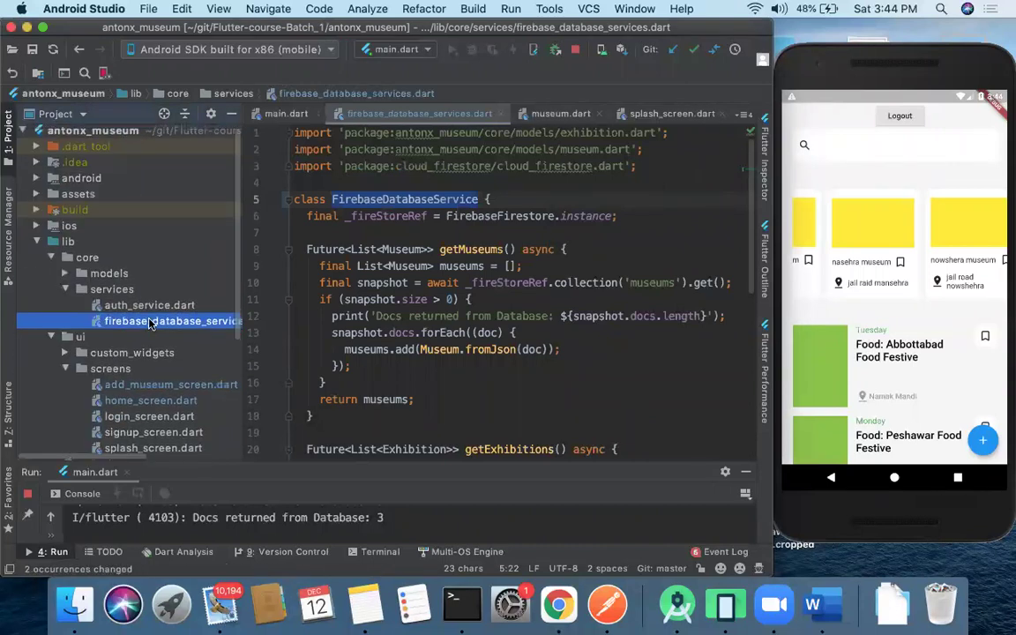
{"action": "key", "text": "F5"}
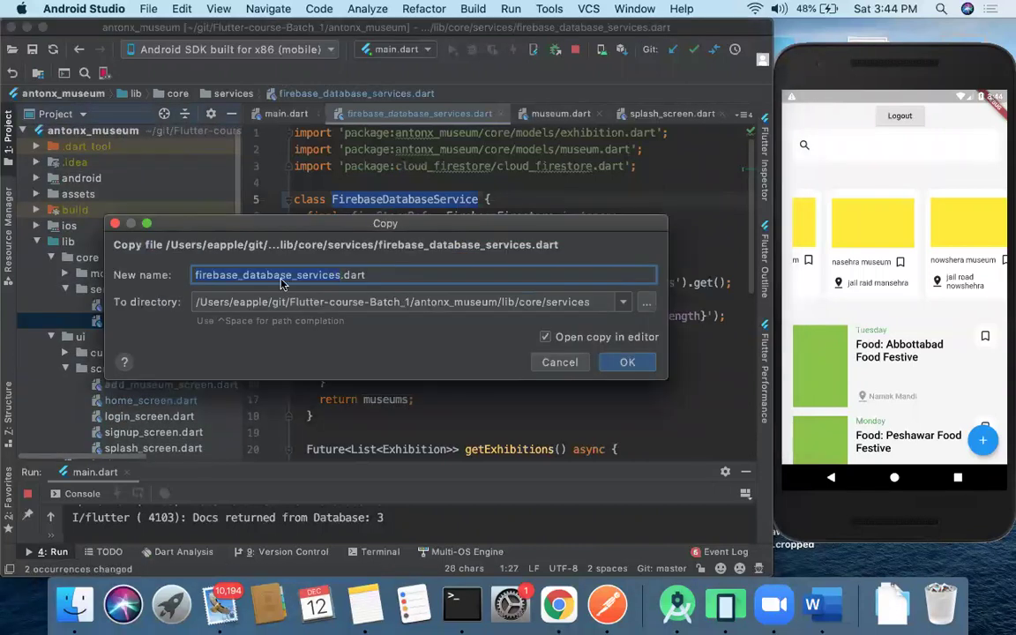
{"action": "left_click", "coordinate": [239, 276]}
{"action": "key", "text": "BackSpace"}
{"action": "key", "text": "BackSpace"}
{"action": "key", "text": "BackSpace"}
{"action": "key", "text": "BackSpace"}
{"action": "key", "text": "BackSpace"}
{"action": "key", "text": "BackSpace"}
{"action": "key", "text": "BackSpace"}
{"action": "key", "text": "BackSpace"}
{"action": "type", "text": "custom"}
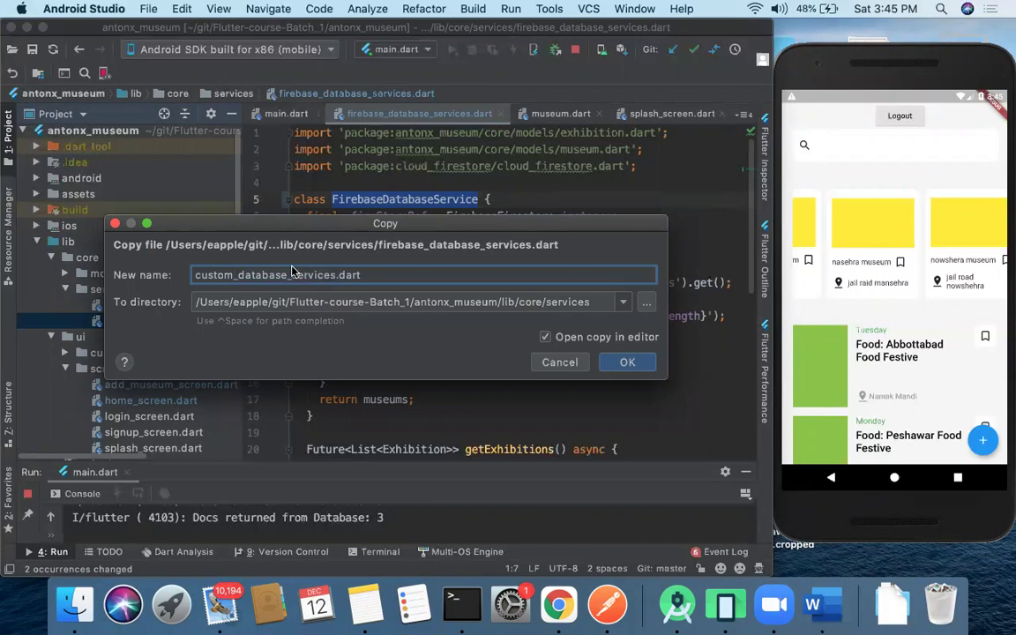
{"action": "left_click", "coordinate": [627, 362]}
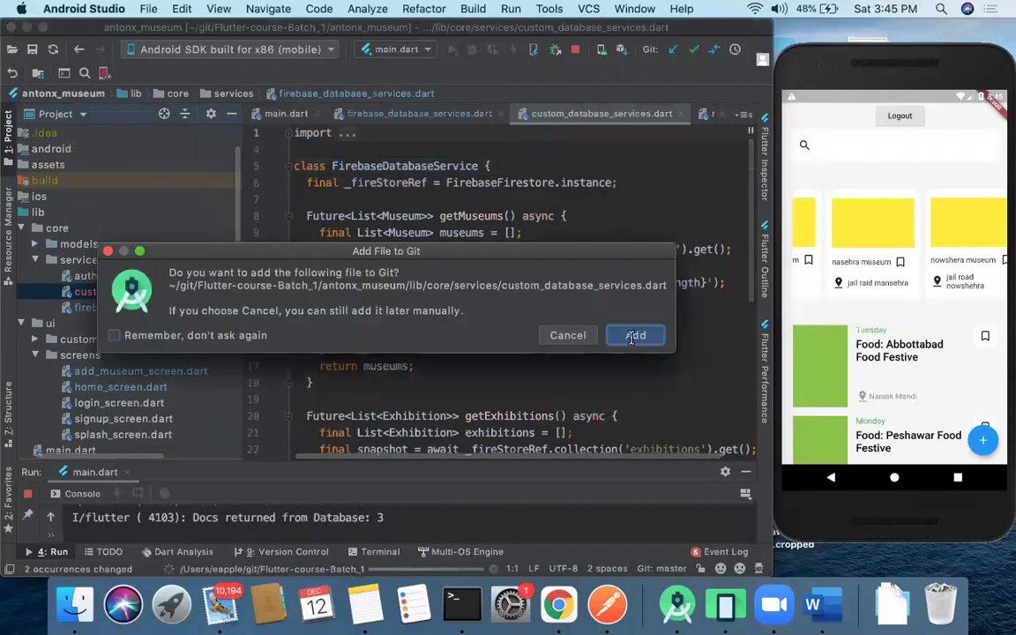
{"action": "left_click", "coordinate": [634, 336]}
Rename the copy's class to CustomDatabaseServices and delete its _fireStoreRef field
{"action": "double_click", "coordinate": [424, 164]}
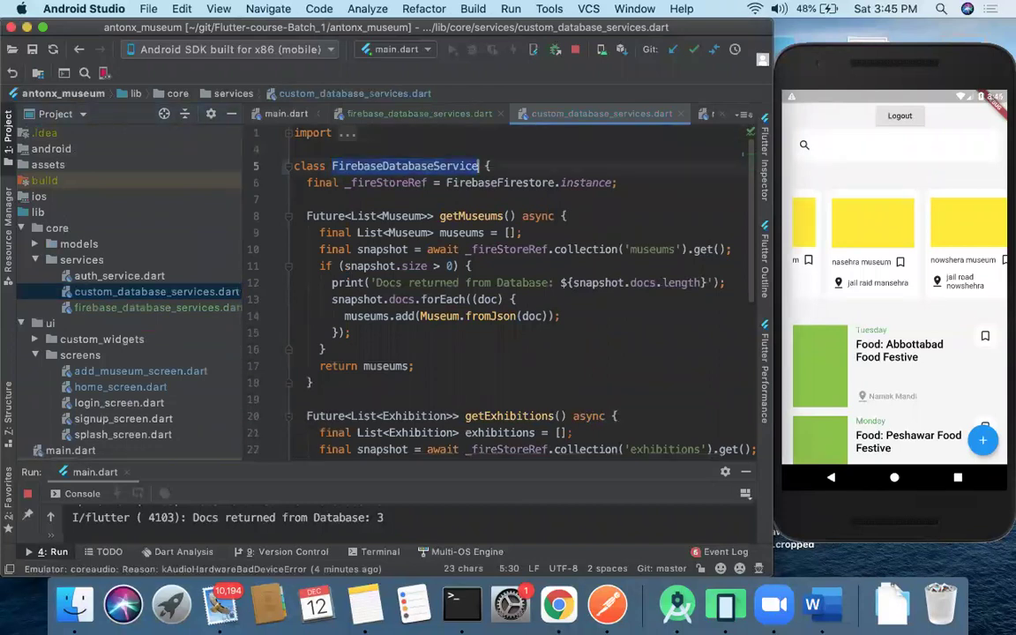
{"action": "type", "text": "Custom"}
{"action": "key", "text": "BackSpace"}
{"action": "key", "text": "BackSpace"}
{"action": "key", "text": "BackSpace"}
{"action": "type", "text": "tomDatabaseServic"}
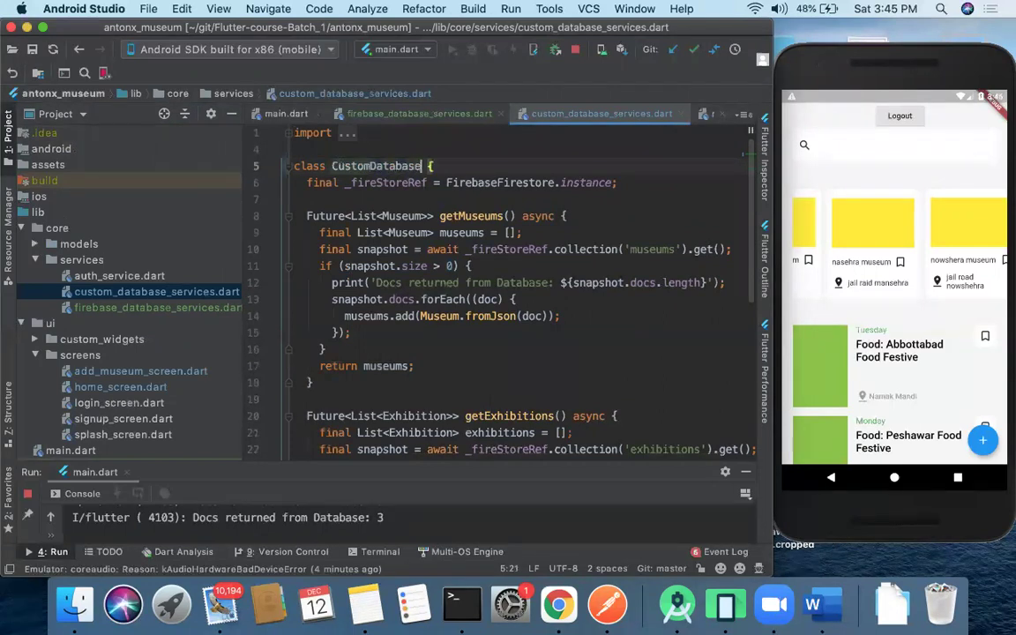
{"action": "type", "text": "es"}
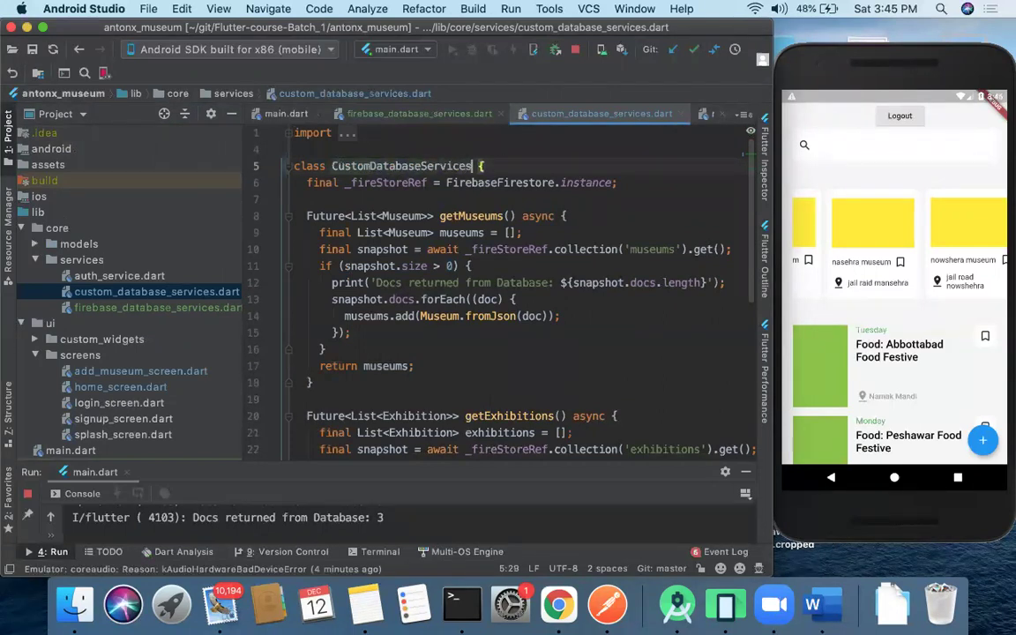
{"action": "key", "text": "End"}
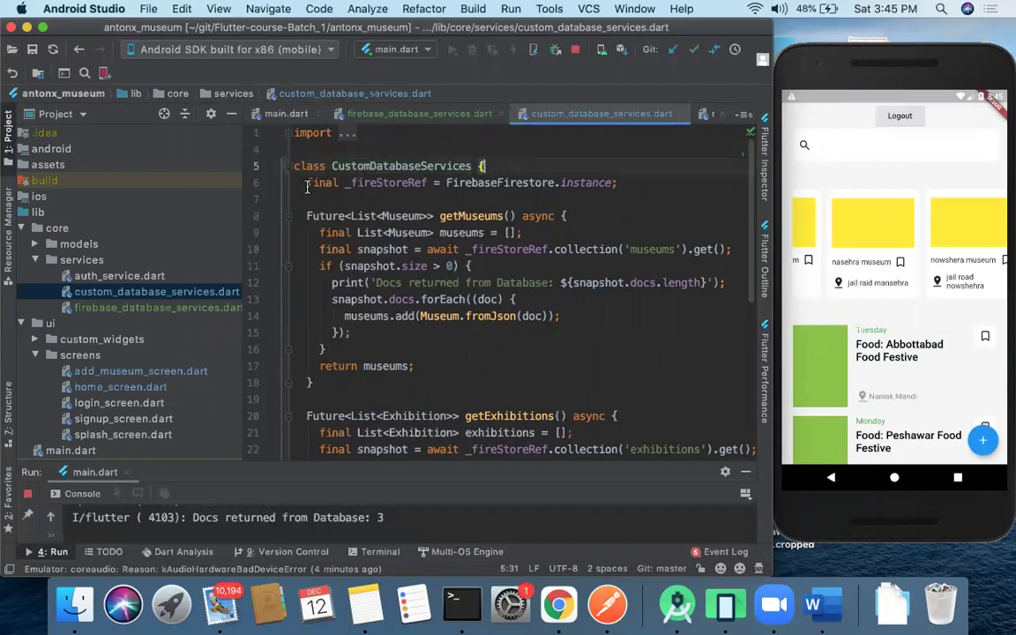
{"action": "left_click_drag", "start_coordinate": [307, 186], "coordinate": [644, 181]}
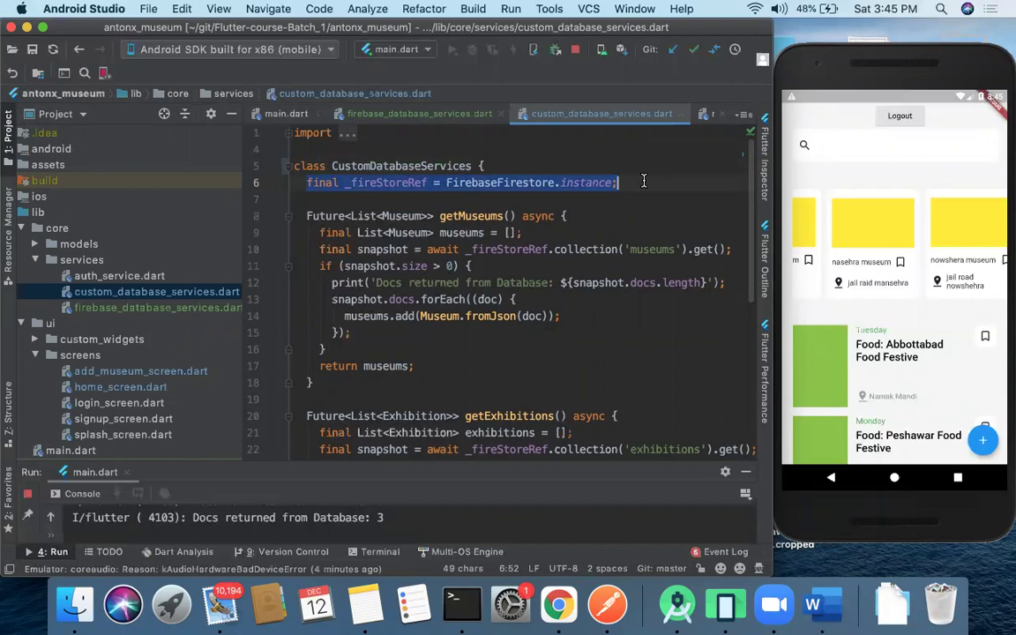
{"action": "key", "text": "BackSpace"}
{"action": "key", "text": "BackSpace"}
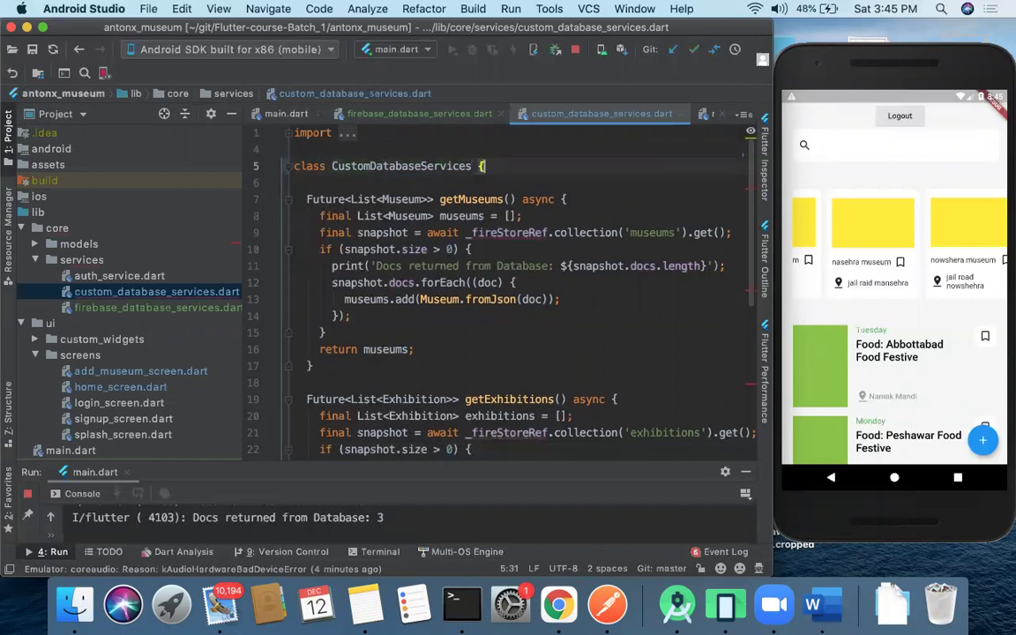
Line-comment the getExhibitions and addMuseum functions with Cmd+/
{"action": "scroll", "coordinate": [533, 205], "scroll_direction": "down", "scroll_amount": 10}
{"action": "scroll", "coordinate": [534, 205], "scroll_direction": "up", "scroll_amount": 8}
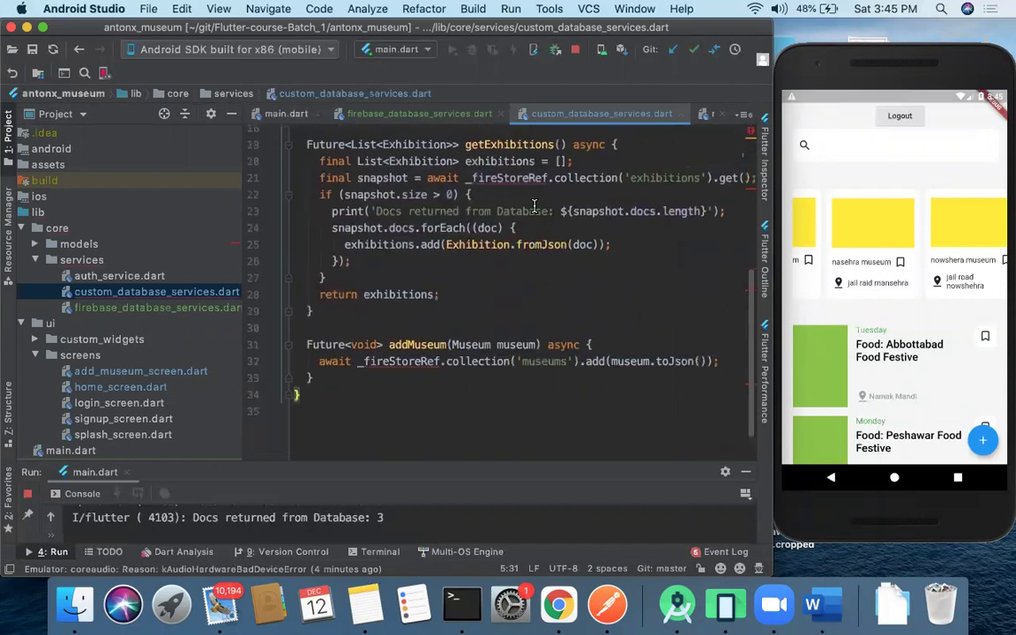
{"action": "scroll", "coordinate": [354, 212], "scroll_direction": "down", "scroll_amount": 5}
{"action": "left_click_drag", "start_coordinate": [307, 205], "coordinate": [334, 441]}
{"action": "key", "text": "super+slash"}
{"action": "key", "text": "super+slash"}
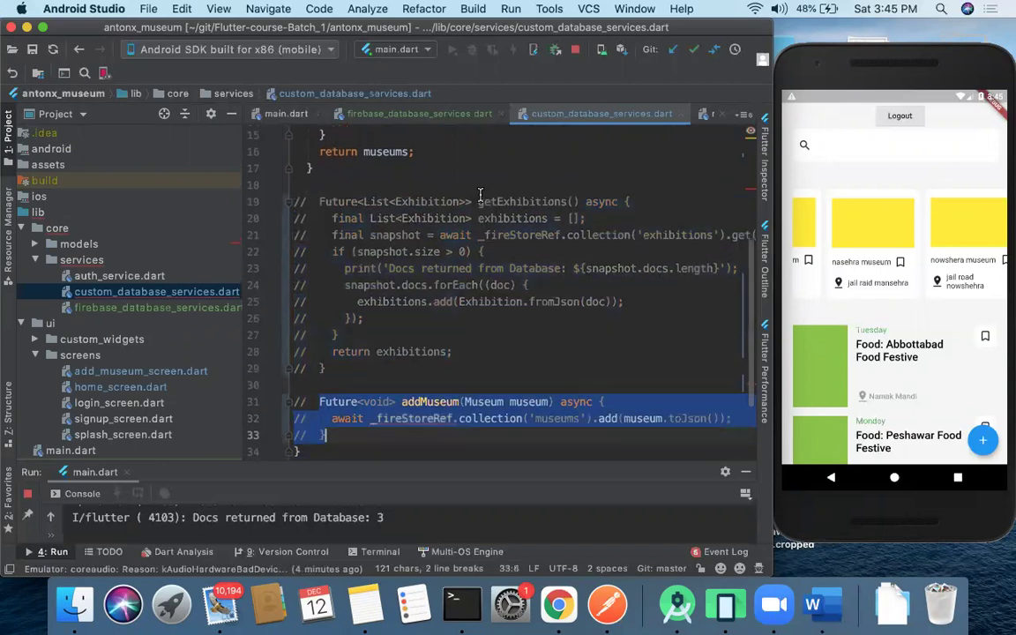
Inspect the undefined _fireStoreRef error in getMuseums
{"action": "scroll", "coordinate": [484, 189], "scroll_direction": "up", "scroll_amount": 5}
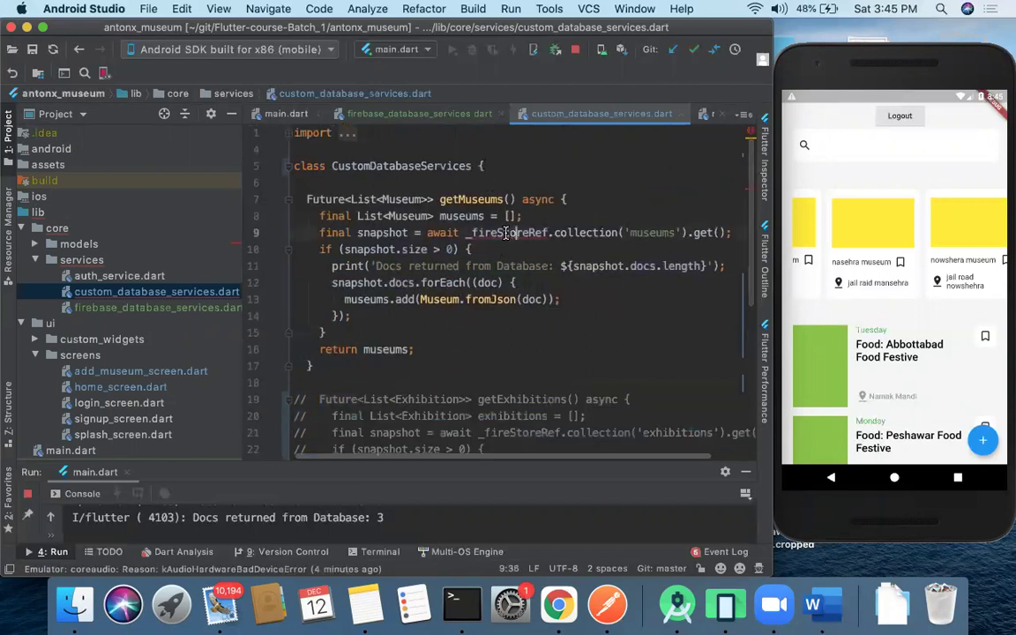
{"action": "left_click", "coordinate": [320, 233]}
{"action": "left_click", "coordinate": [547, 215]}
{"action": "left_click", "coordinate": [565, 189]}
{"action": "left_click", "coordinate": [551, 169]}
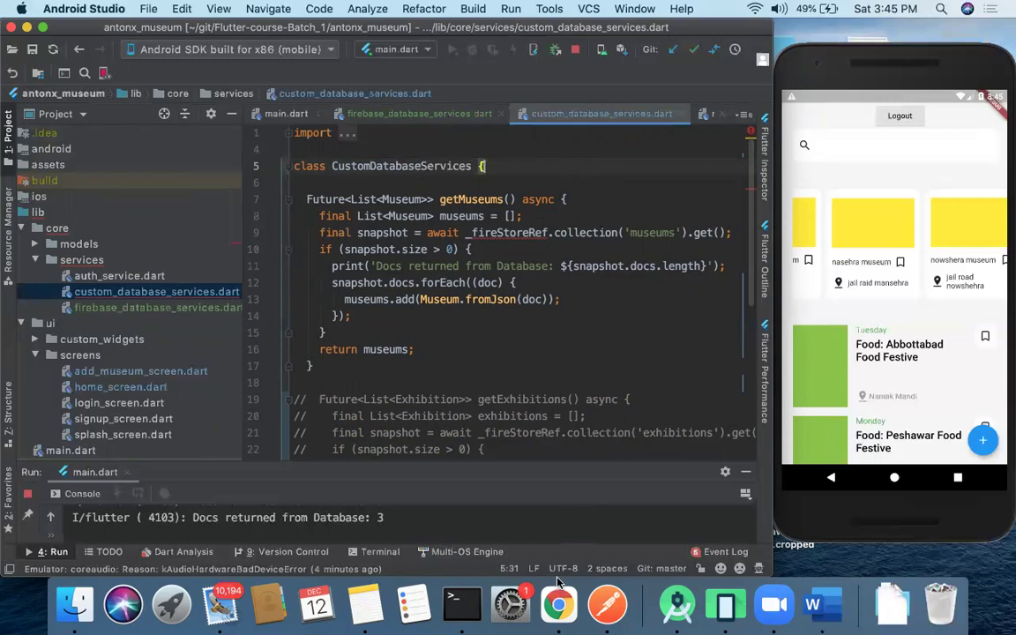
In a new browser tab, search Google for 'http plugins for flutter'
{"action": "left_click", "coordinate": [557, 603]}
{"action": "left_click", "coordinate": [860, 38]}
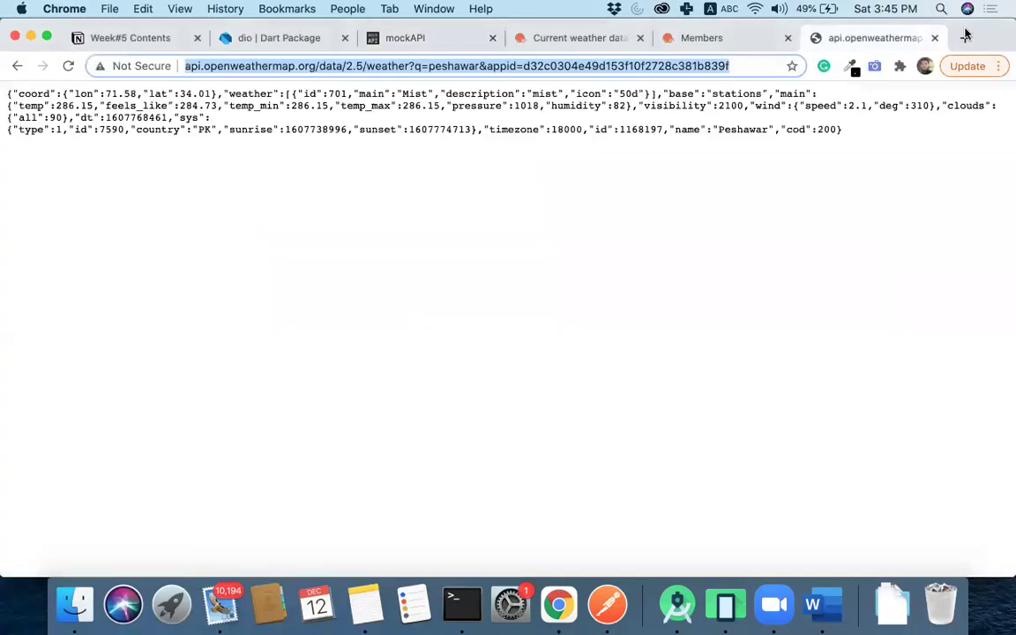
{"action": "left_click", "coordinate": [965, 37]}
{"action": "type", "text": "h"}
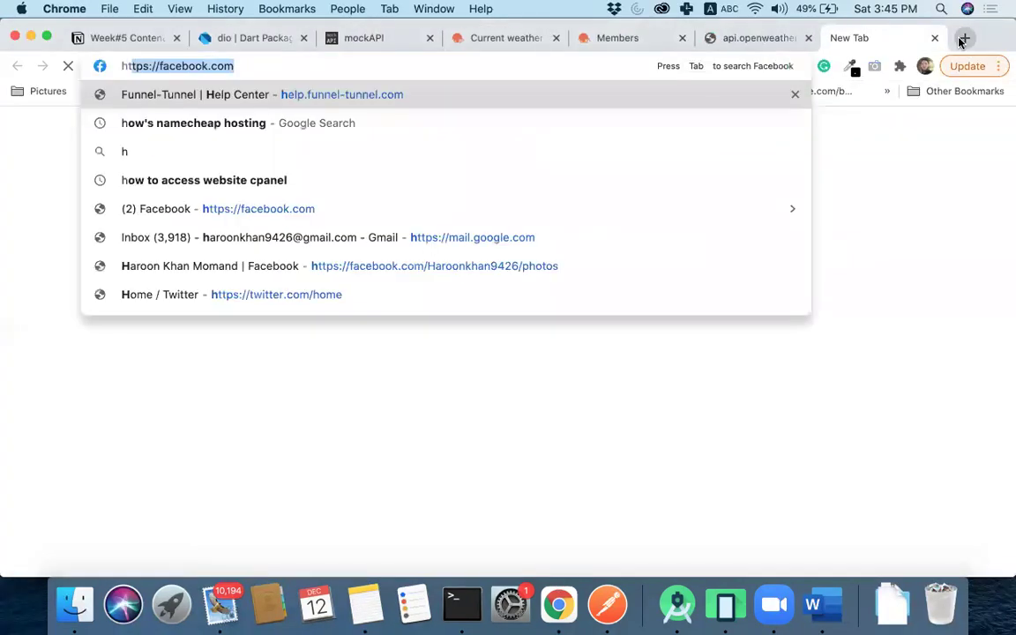
{"action": "type", "text": "ttp l"}
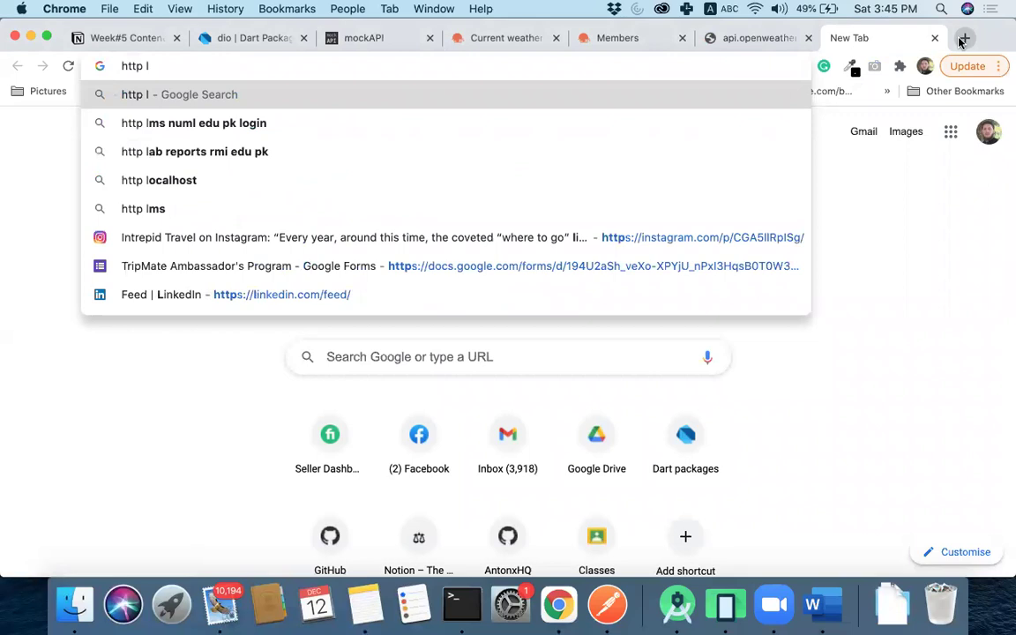
{"action": "type", "text": "p"}
{"action": "key", "text": "BackSpace"}
{"action": "key", "text": "BackSpace"}
{"action": "type", "text": "plugins for flutter"}
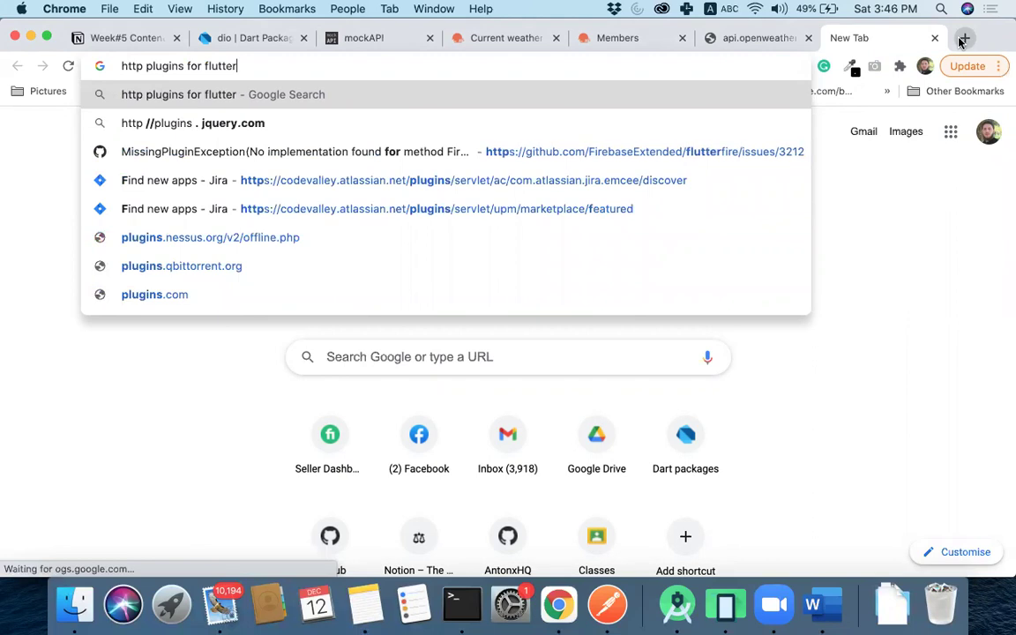
{"action": "key", "text": "Return"}
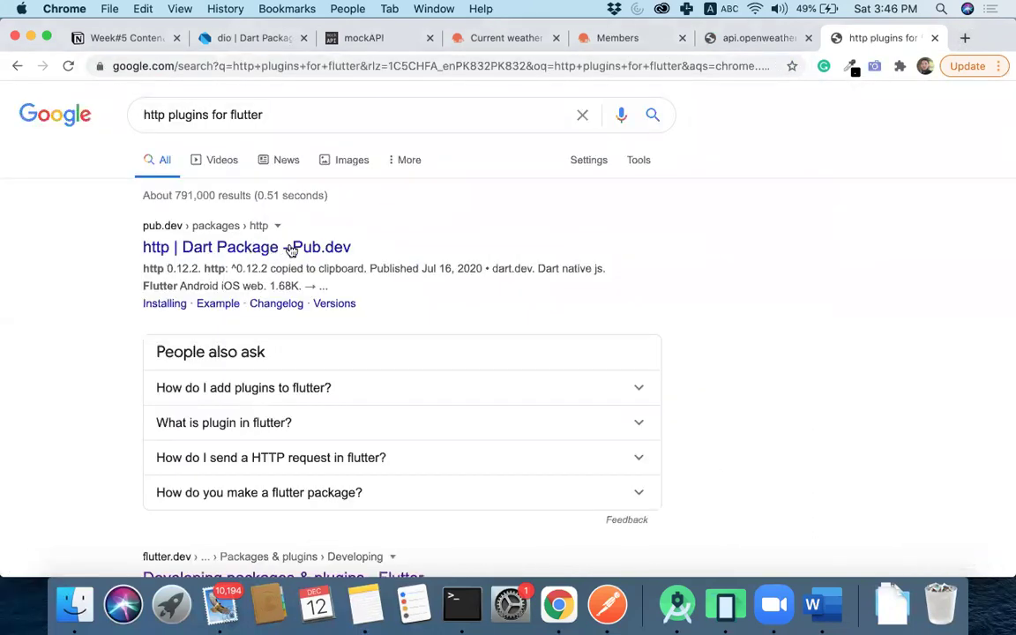
Change the Google search to 'pub.dev' and open the Pub.Dev site from the results
{"action": "scroll", "coordinate": [313, 291], "scroll_direction": "down", "scroll_amount": 5}
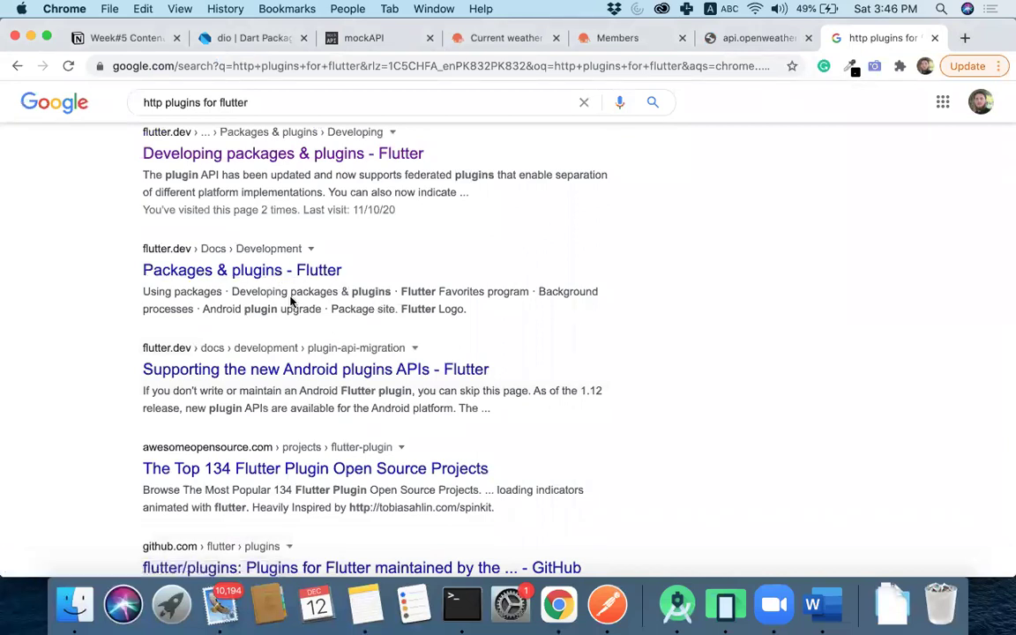
{"action": "scroll", "coordinate": [290, 300], "scroll_direction": "down", "scroll_amount": 3}
{"action": "scroll", "coordinate": [290, 299], "scroll_direction": "up", "scroll_amount": 2}
{"action": "left_click", "coordinate": [279, 115]}
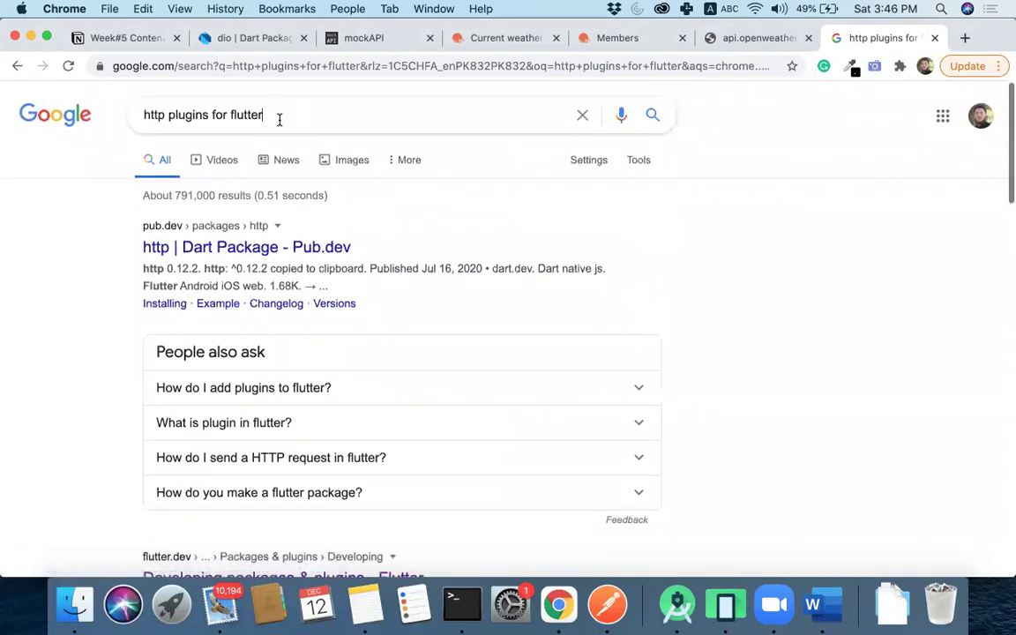
{"action": "key", "text": "super+a"}
{"action": "type", "text": "dio"}
{"action": "key", "text": "BackSpace"}
{"action": "key", "text": "BackSpace"}
{"action": "key", "text": "BackSpace"}
{"action": "type", "text": "pubd"}
{"action": "key", "text": "BackSpace"}
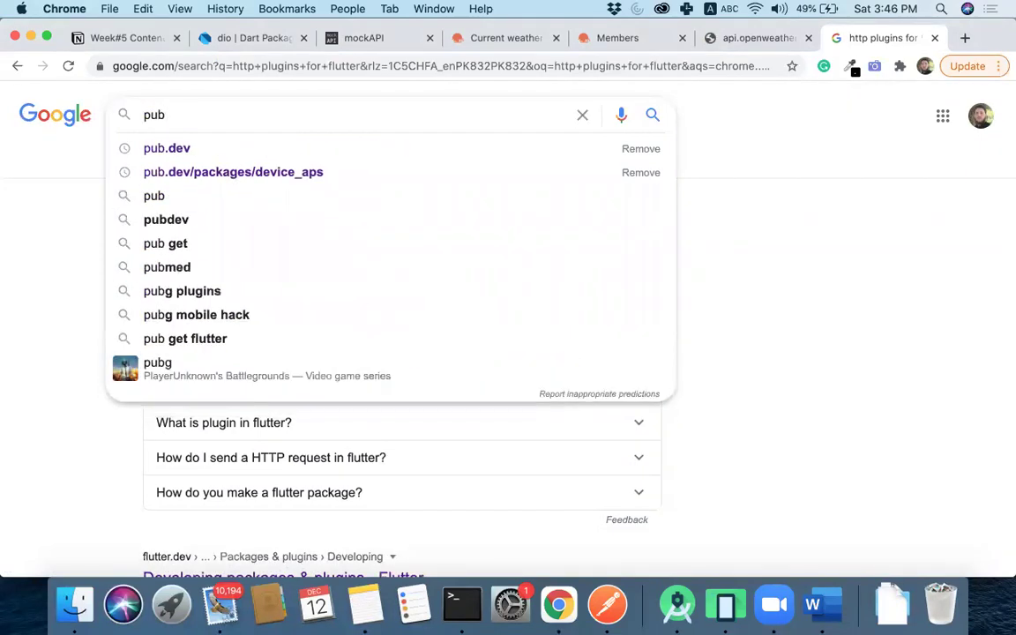
{"action": "type", "text": ".dev"}
{"action": "key", "text": "Return"}
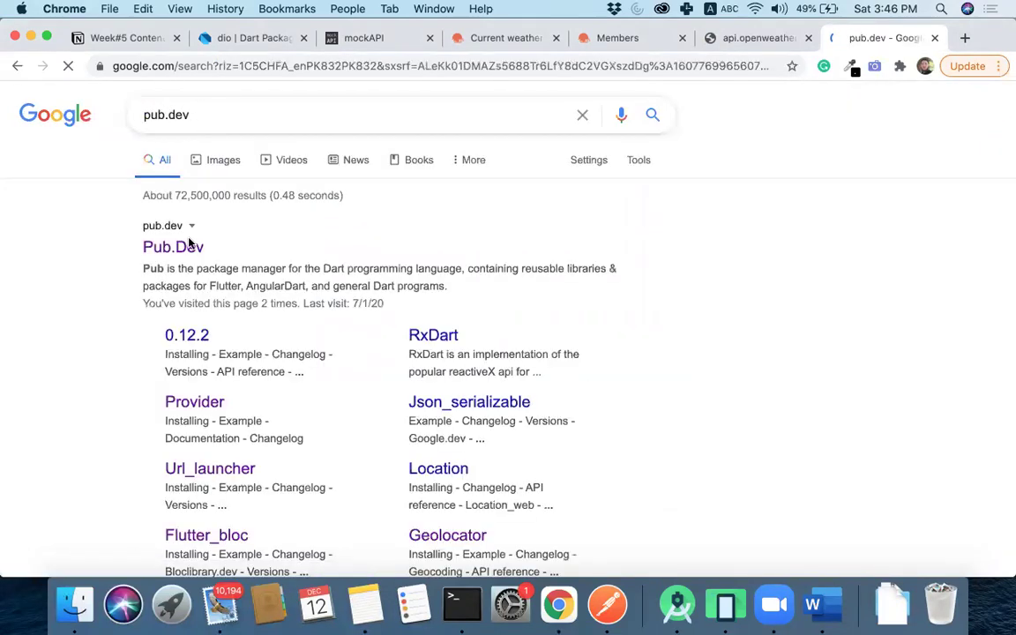
{"action": "left_click", "coordinate": [167, 248]}
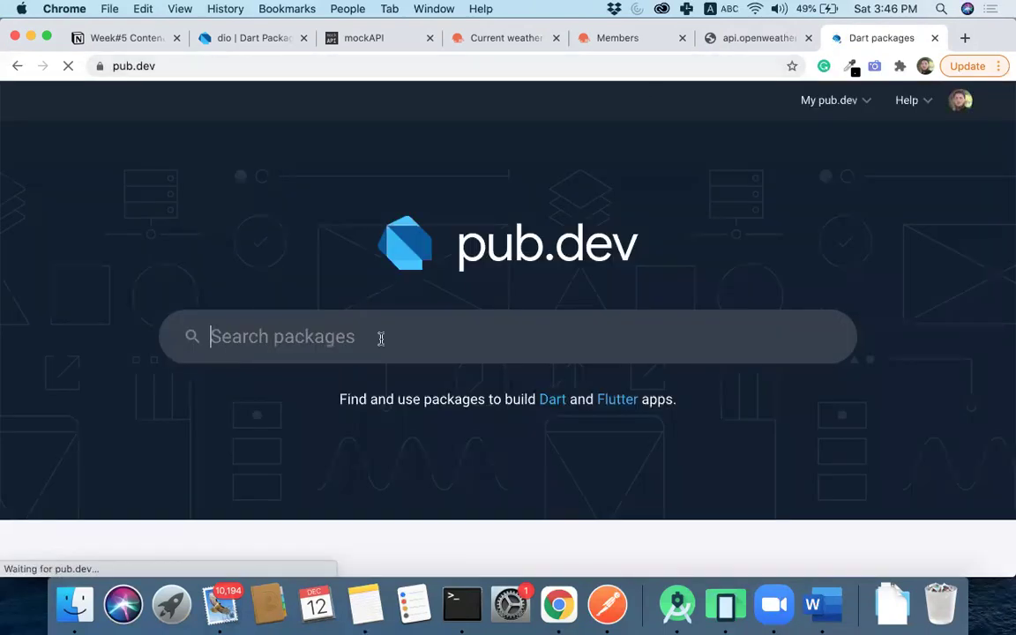
Search pub.dev packages for 'http' and browse the results
{"action": "left_click", "coordinate": [381, 338]}
{"action": "type", "text": "f"}
{"action": "key", "text": "BackSpace"}
{"action": "type", "text": "http"}
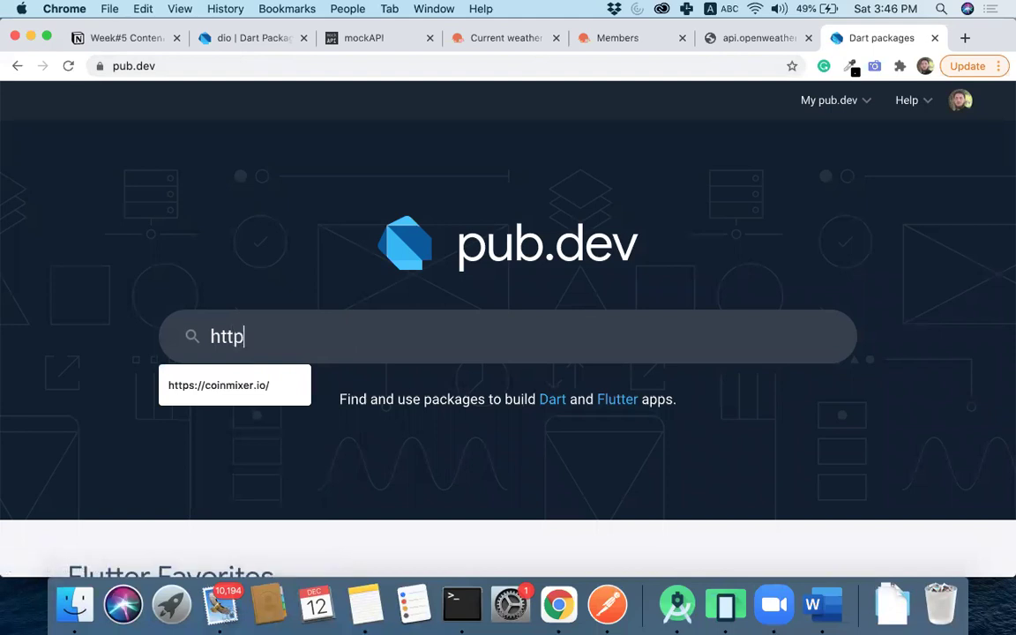
{"action": "key", "text": "Return"}
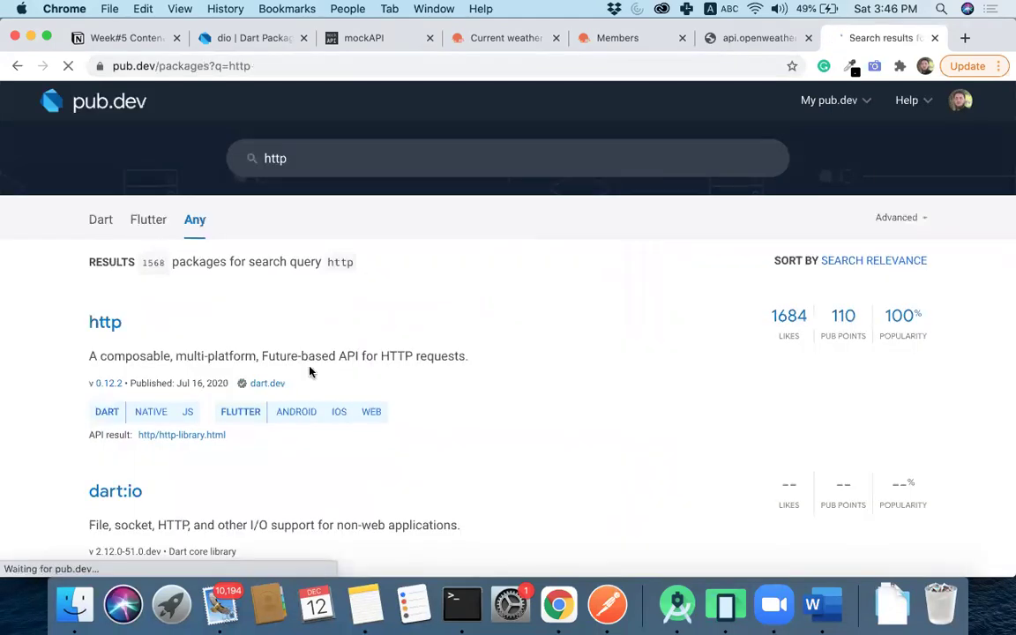
{"action": "scroll", "coordinate": [274, 290], "scroll_direction": "down", "scroll_amount": 5}
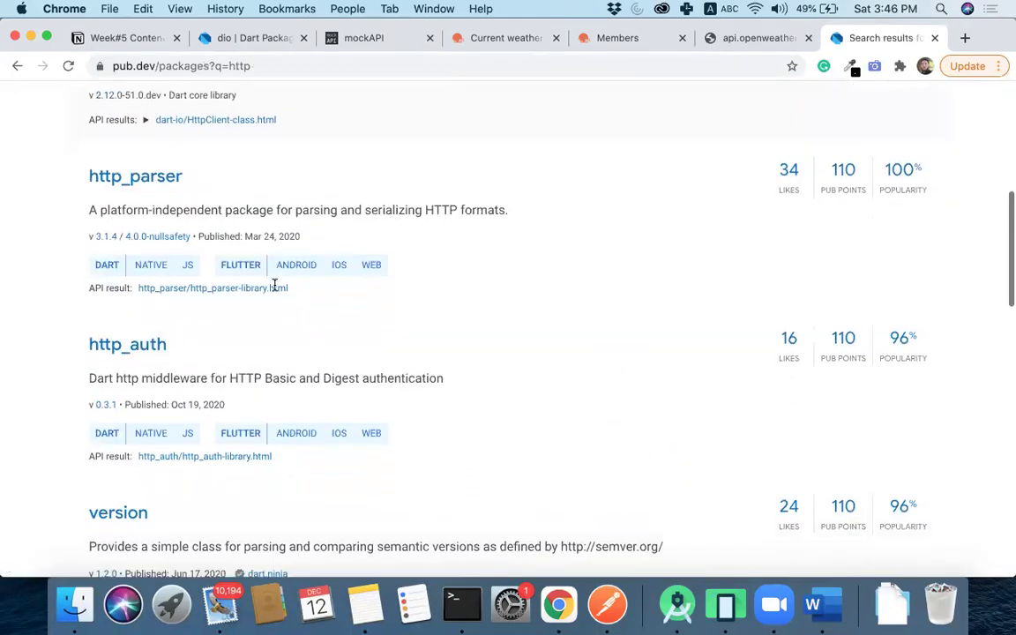
{"action": "scroll", "coordinate": [305, 247], "scroll_direction": "down", "scroll_amount": 4}
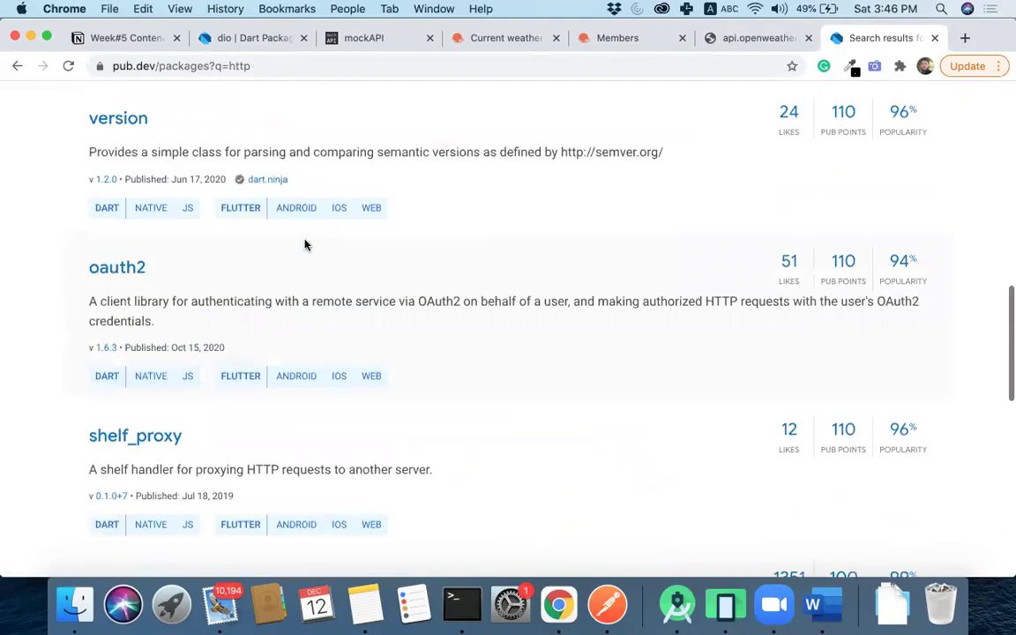
{"action": "scroll", "coordinate": [305, 245], "scroll_direction": "down", "scroll_amount": 10}
{"action": "scroll", "coordinate": [300, 245], "scroll_direction": "up", "scroll_amount": 20}
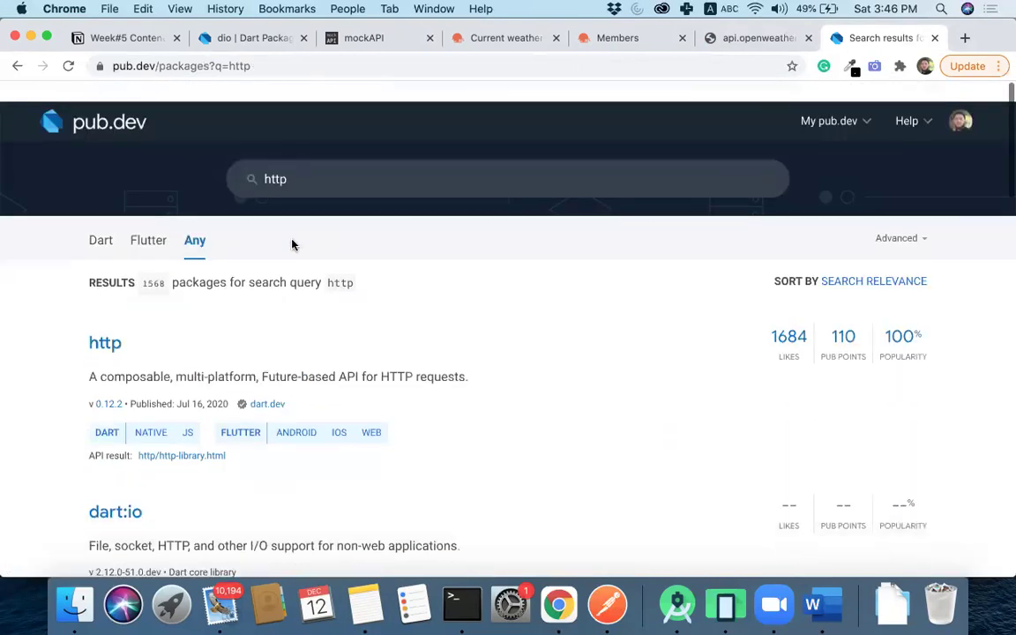
Open the http package page and read its readme usage example
{"action": "left_click", "coordinate": [113, 327]}
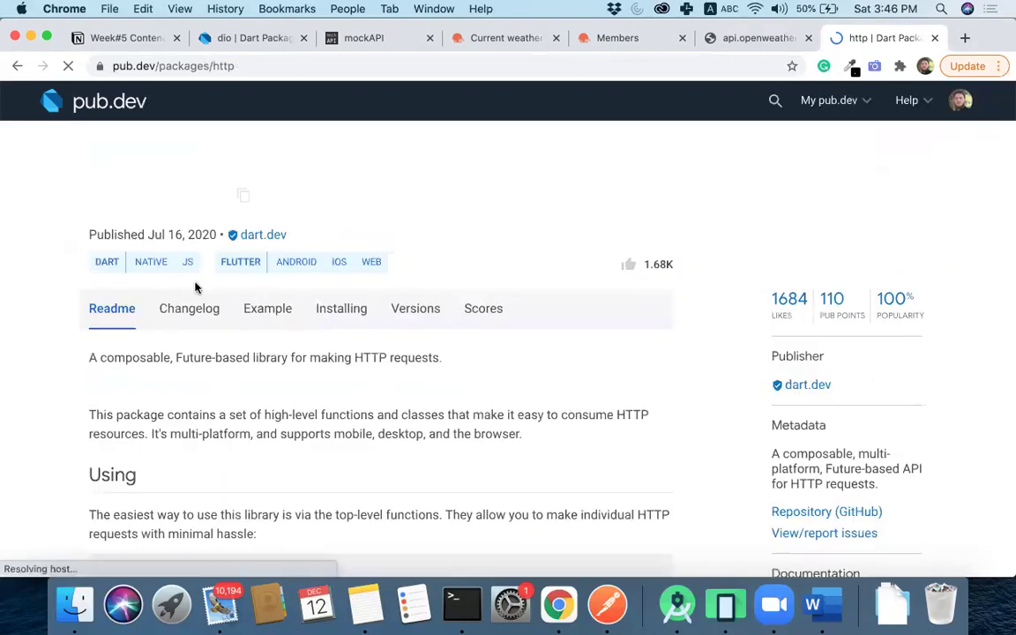
{"action": "scroll", "coordinate": [226, 394], "scroll_direction": "down", "scroll_amount": 5}
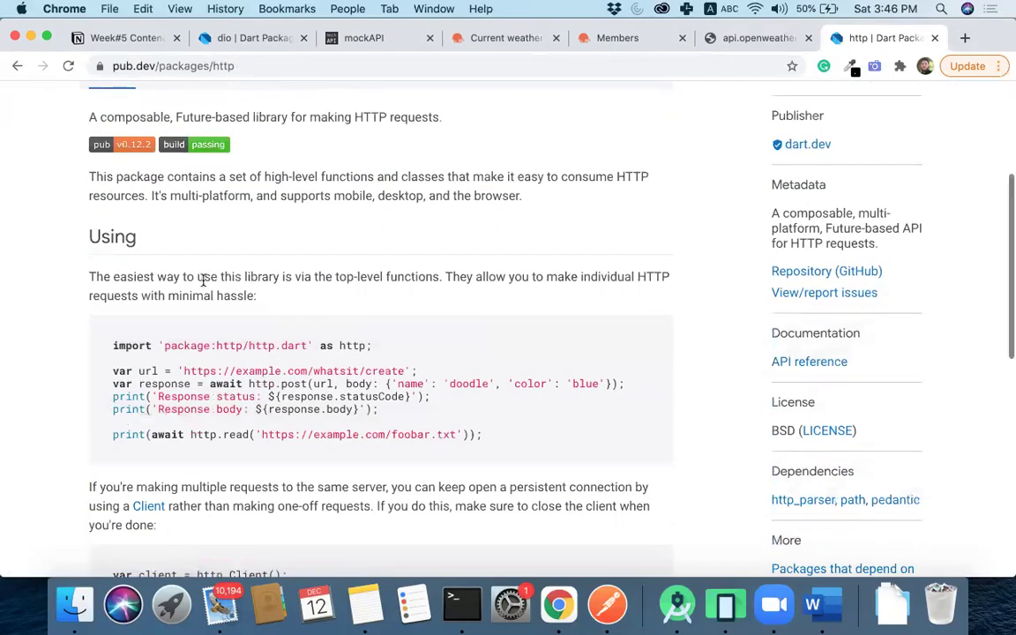
{"action": "left_click_drag", "start_coordinate": [142, 277], "coordinate": [602, 274]}
{"action": "left_click", "coordinate": [602, 275]}
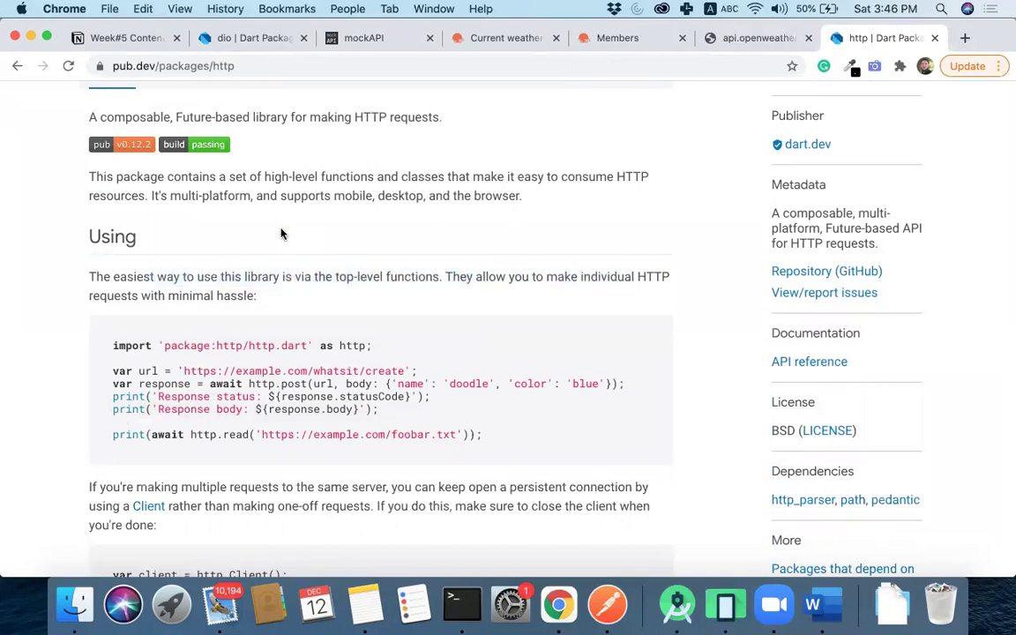
{"action": "scroll", "coordinate": [277, 227], "scroll_direction": "up", "scroll_amount": 1}
{"action": "scroll", "coordinate": [278, 230], "scroll_direction": "down", "scroll_amount": 2}
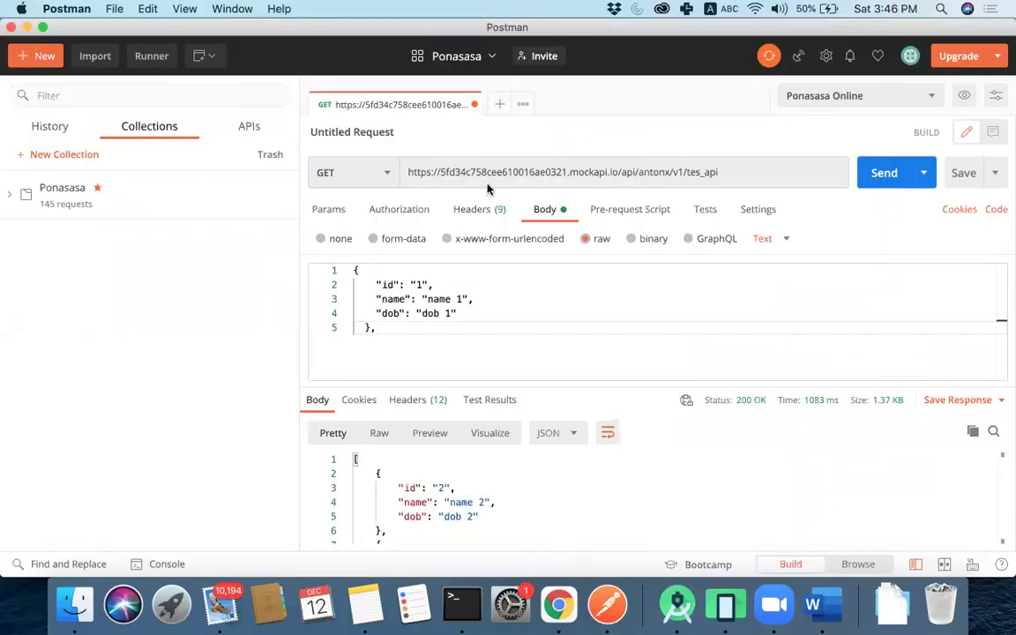
Glance at Android Studio and Postman, then return to the http page's top
{"action": "left_click", "coordinate": [680, 605]}
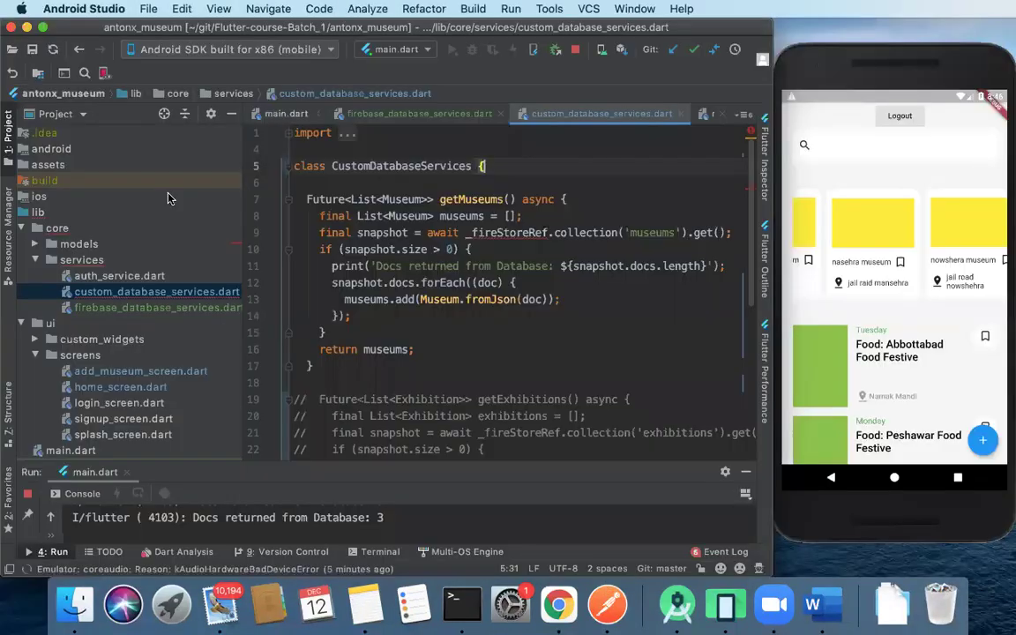
{"action": "key", "text": "super+Tab"}
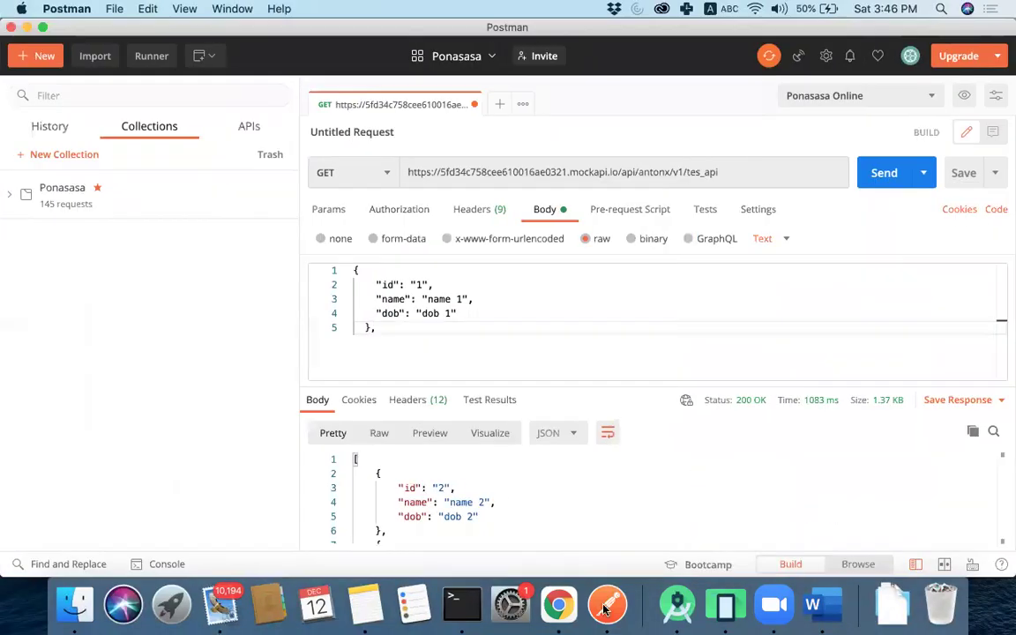
{"action": "left_click", "coordinate": [558, 605]}
{"action": "scroll", "coordinate": [374, 188], "scroll_direction": "up", "scroll_amount": 5}
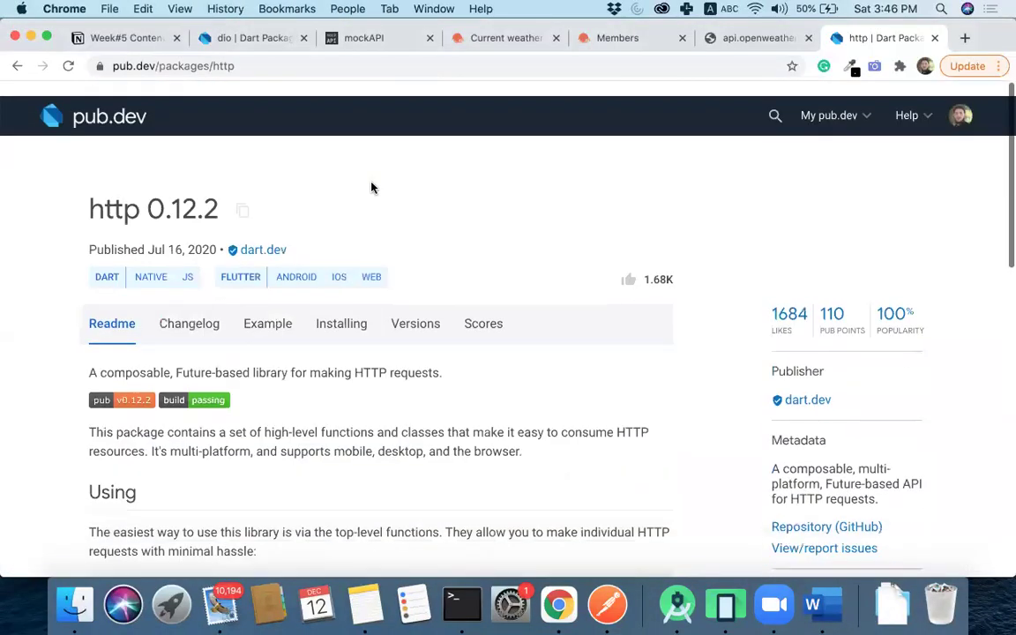
Search pub.dev packages for 'dio'
{"action": "left_click", "coordinate": [774, 98]}
{"action": "type", "text": "dio"}
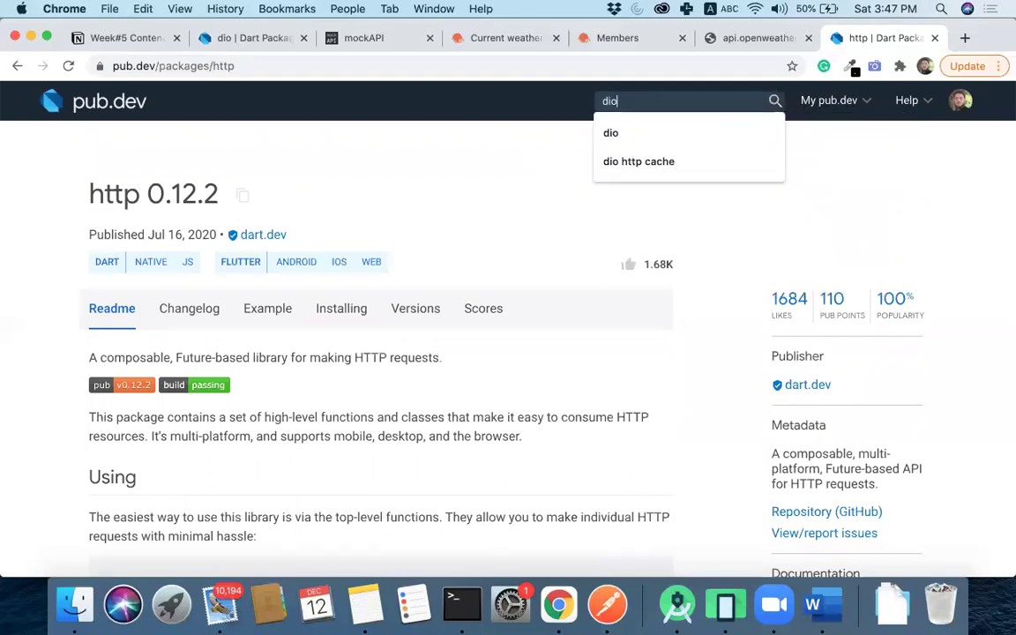
{"action": "key", "text": "Return"}
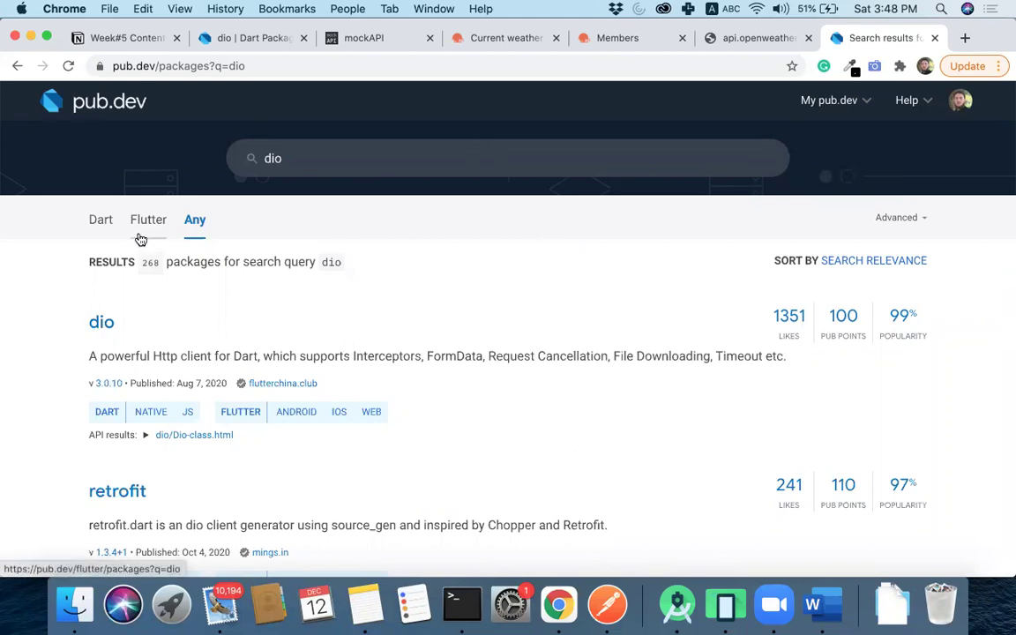
Open the dio package page and read its description, including File Downloading
{"action": "left_click", "coordinate": [104, 323]}
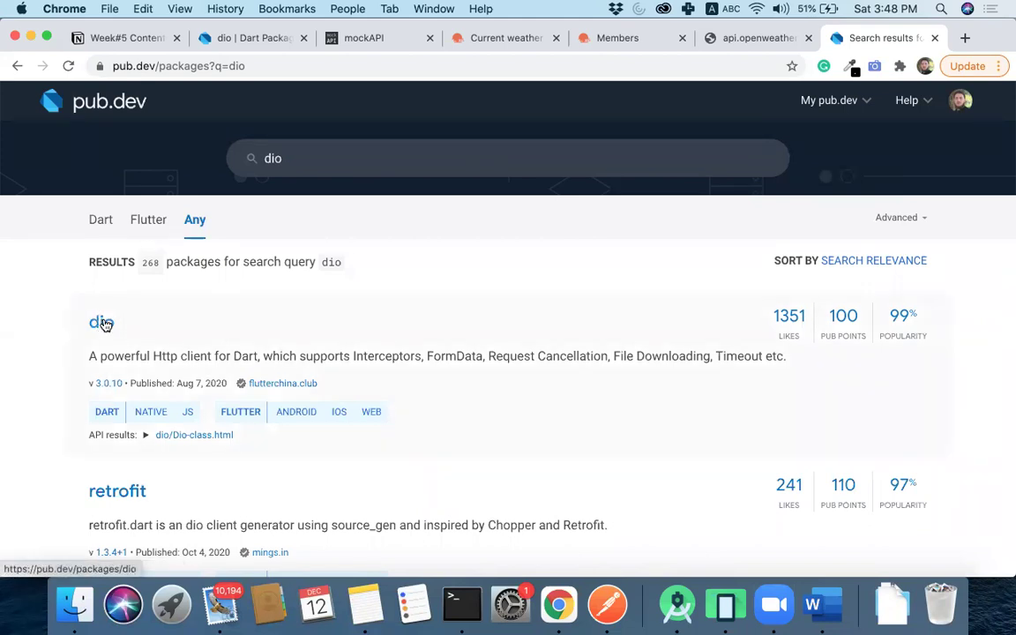
{"action": "left_click_drag", "start_coordinate": [278, 355], "coordinate": [425, 355]}
{"action": "left_click", "coordinate": [430, 356]}
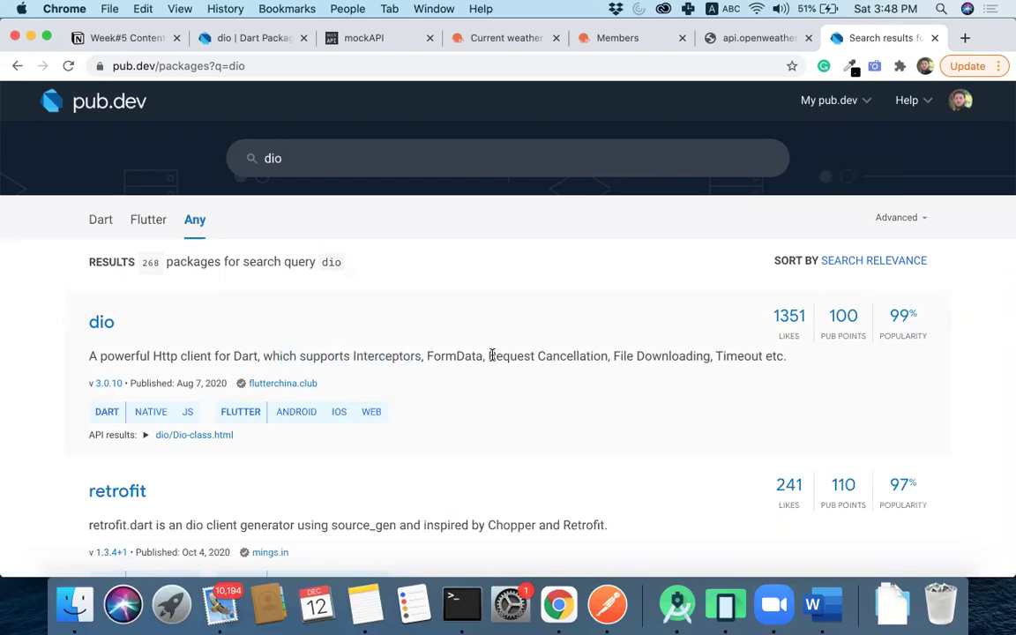
{"action": "left_click_drag", "start_coordinate": [605, 355], "coordinate": [755, 357]}
{"action": "left_click", "coordinate": [755, 357]}
{"action": "left_click", "coordinate": [104, 323]}
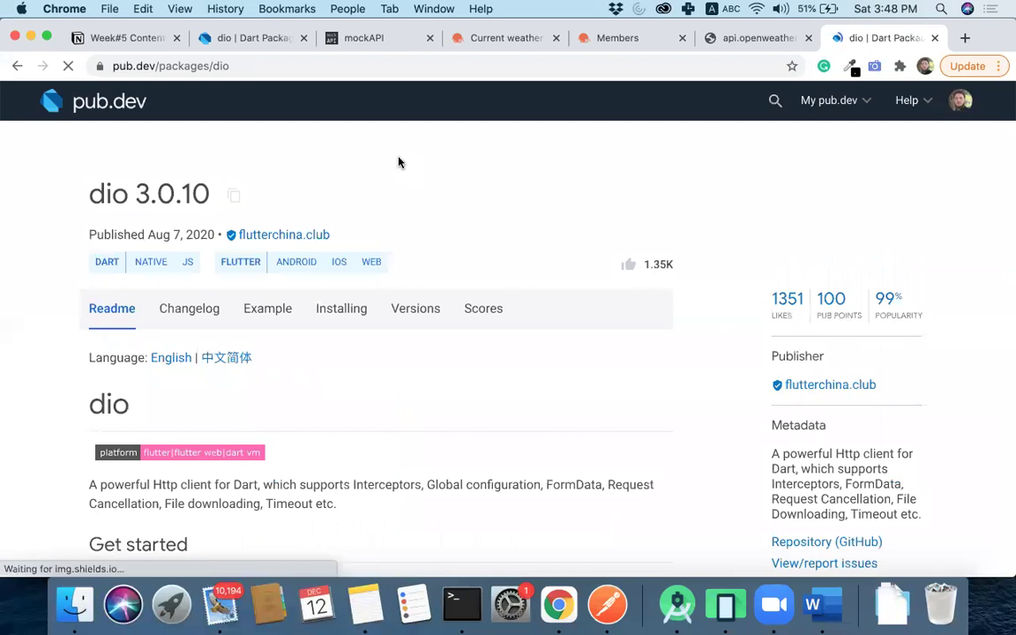
Go to the dio Installing page and select the 'dio: ^3.0.10' dependency line
{"action": "scroll", "coordinate": [309, 363], "scroll_direction": "down", "scroll_amount": 10}
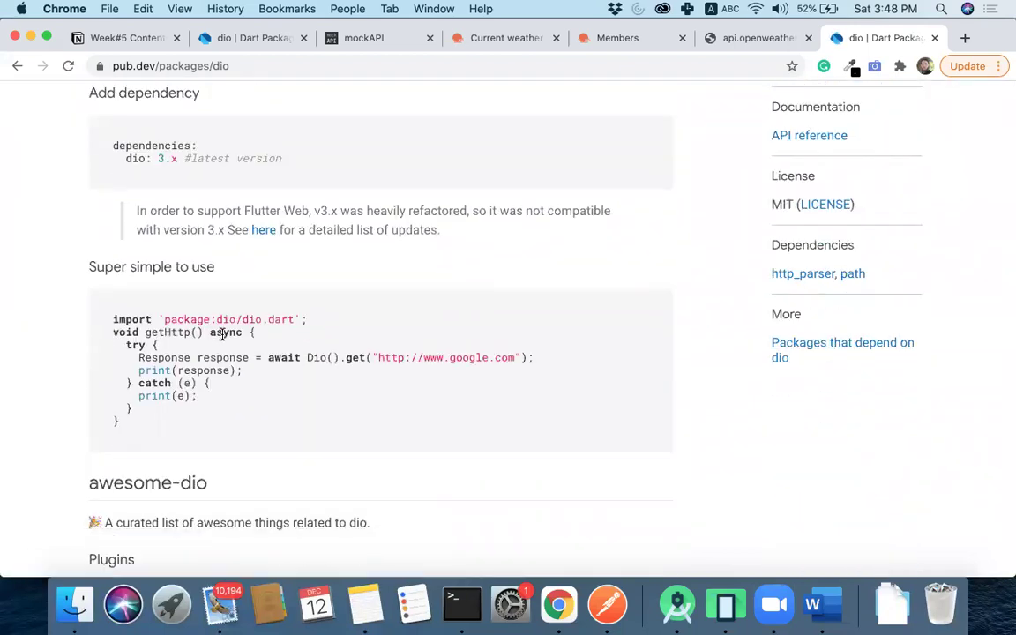
{"action": "scroll", "coordinate": [288, 275], "scroll_direction": "down", "scroll_amount": 2}
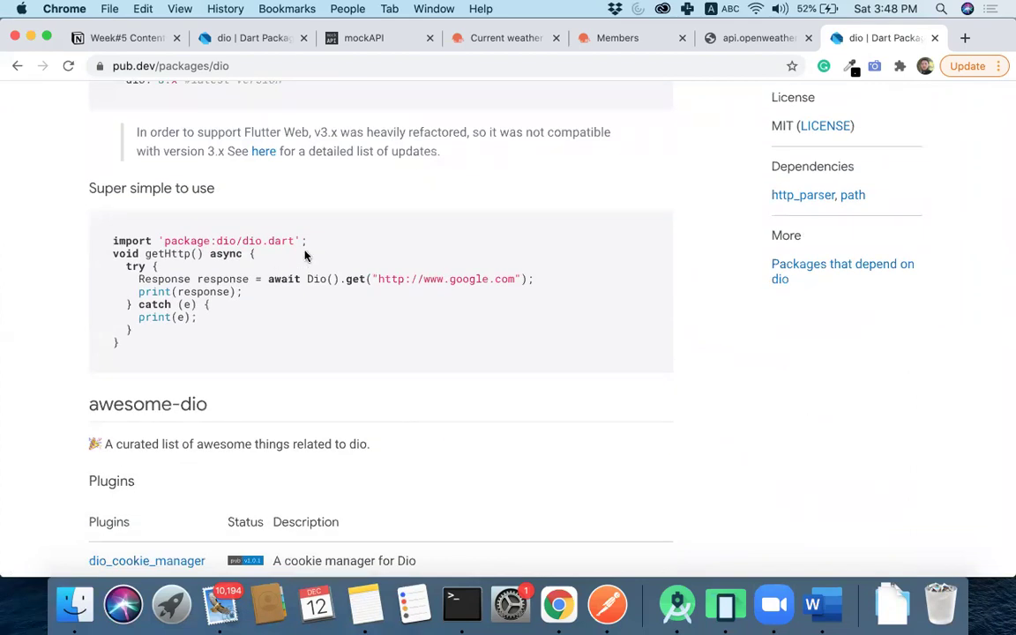
{"action": "scroll", "coordinate": [305, 256], "scroll_direction": "up", "scroll_amount": 5}
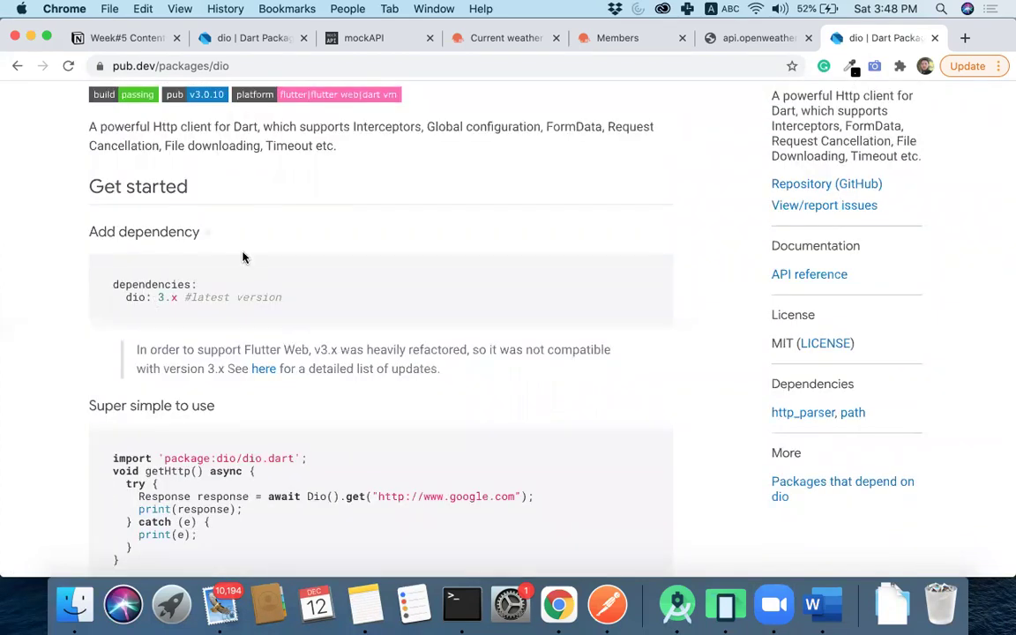
{"action": "scroll", "coordinate": [270, 305], "scroll_direction": "down", "scroll_amount": 2}
{"action": "scroll", "coordinate": [282, 221], "scroll_direction": "up", "scroll_amount": 6}
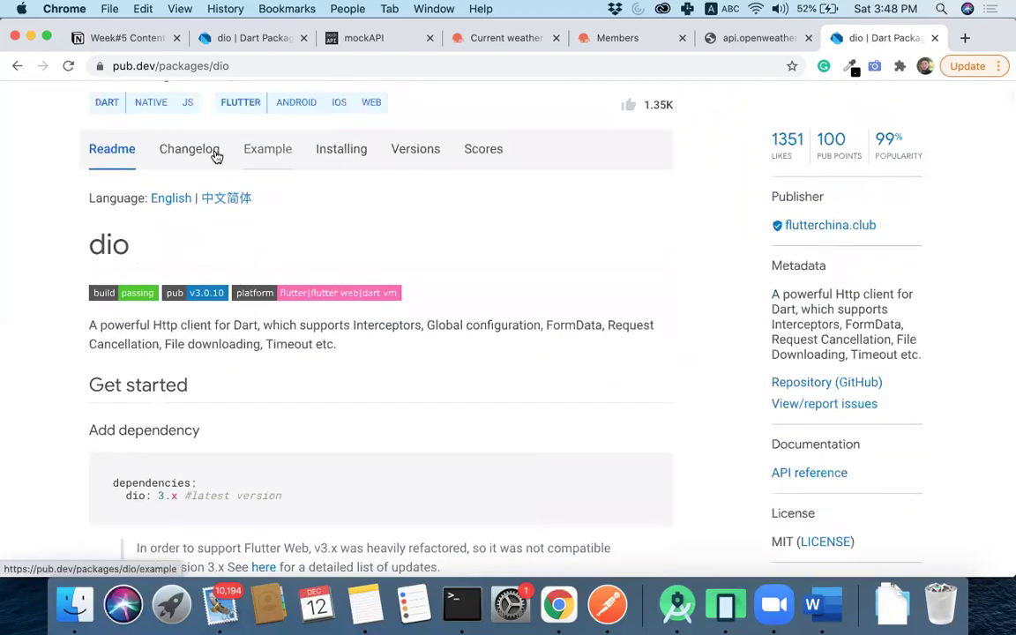
{"action": "scroll", "coordinate": [247, 154], "scroll_direction": "up", "scroll_amount": 4}
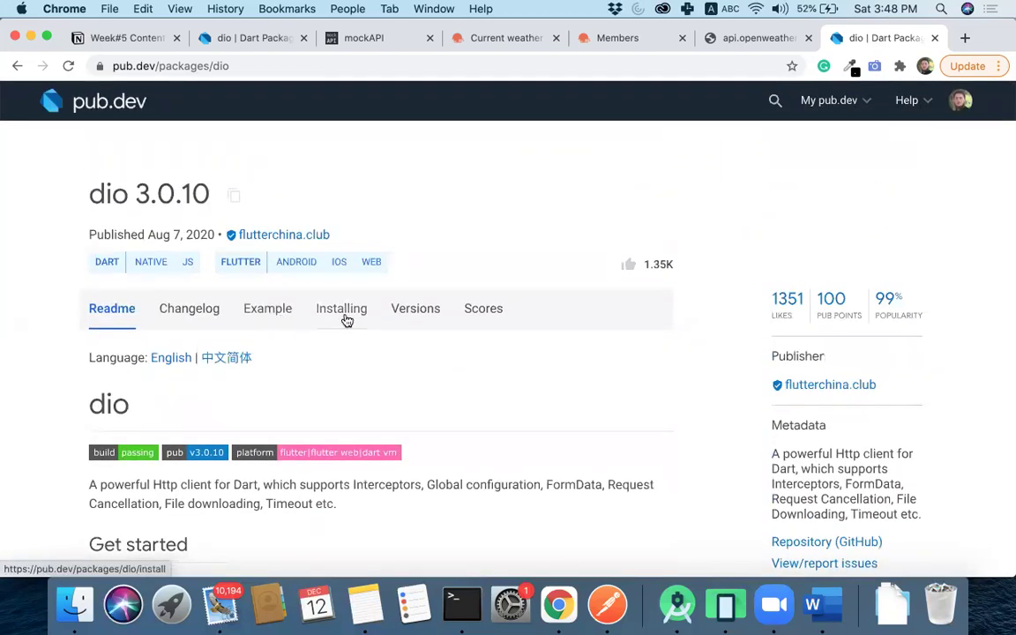
{"action": "left_click", "coordinate": [344, 317]}
{"action": "scroll", "coordinate": [276, 381], "scroll_direction": "down", "scroll_amount": 5}
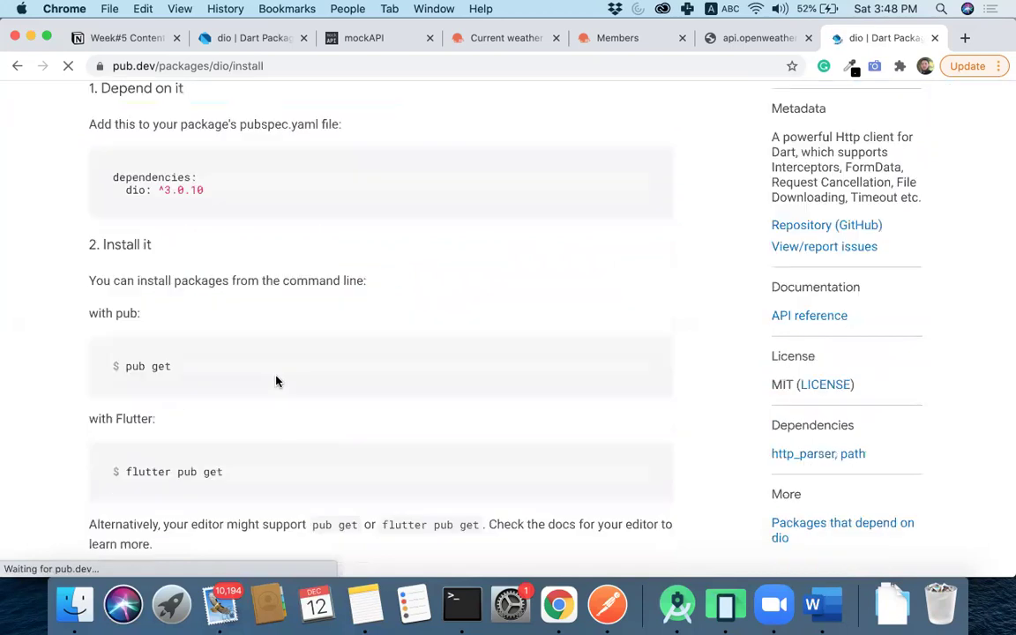
{"action": "left_click_drag", "start_coordinate": [125, 193], "coordinate": [246, 199]}
{"action": "key", "text": "ctrl+c"}
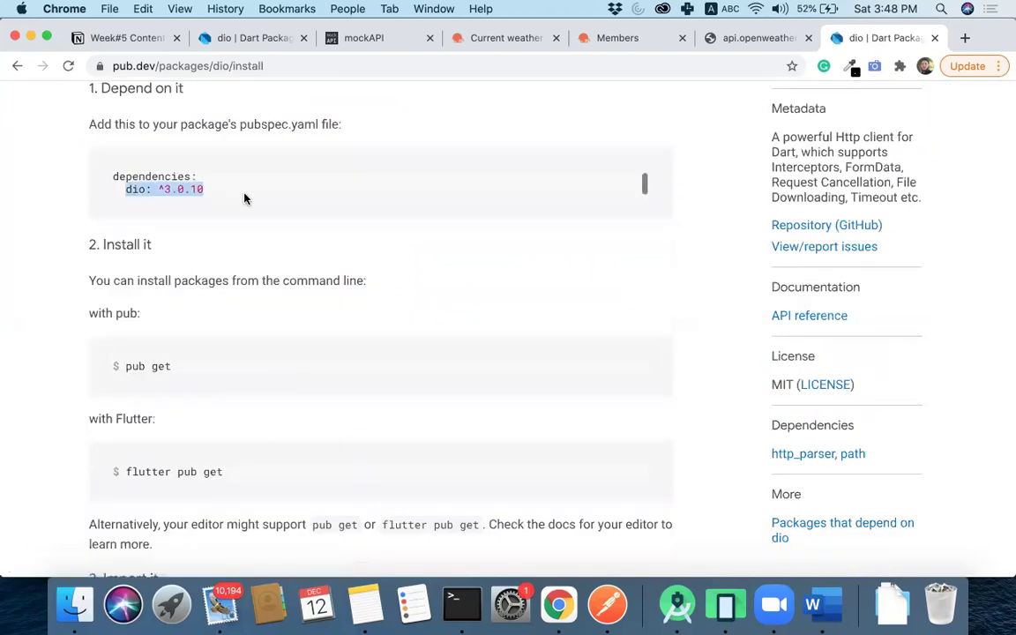
Paste 'dio: ^3.0.10' under pubspec.yaml dependencies, run Pub get, and close pubspec.yaml
{"action": "left_click", "coordinate": [676, 604]}
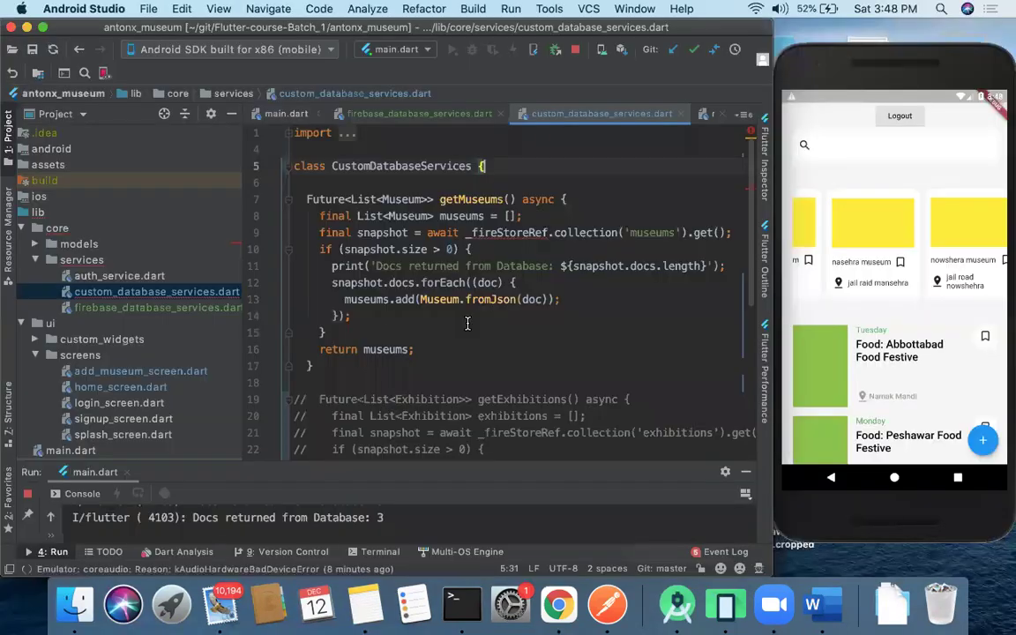
{"action": "scroll", "coordinate": [189, 329], "scroll_direction": "down", "scroll_amount": 5}
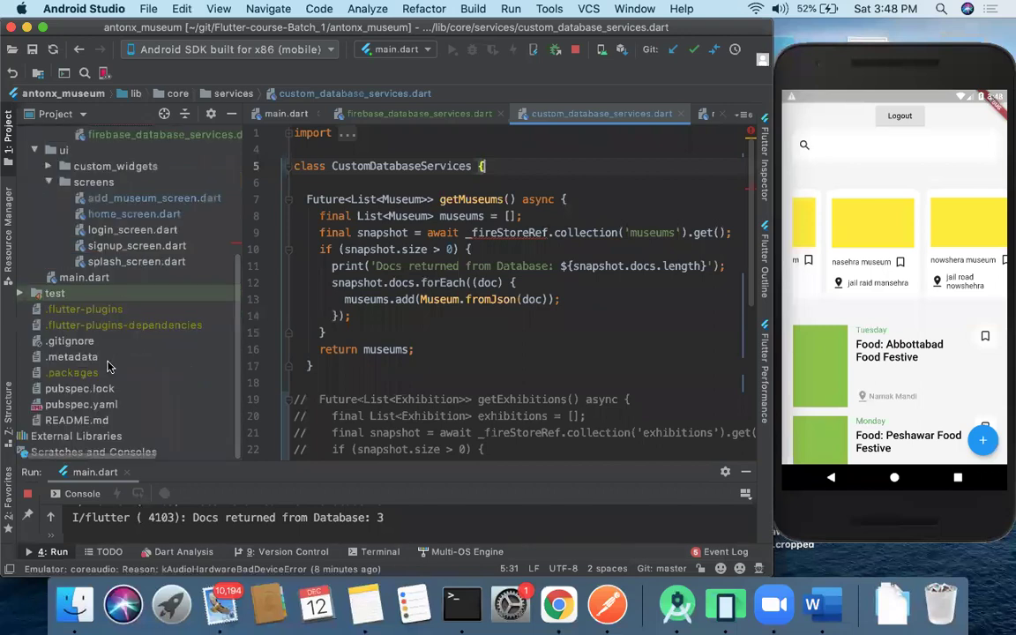
{"action": "double_click", "coordinate": [93, 404]}
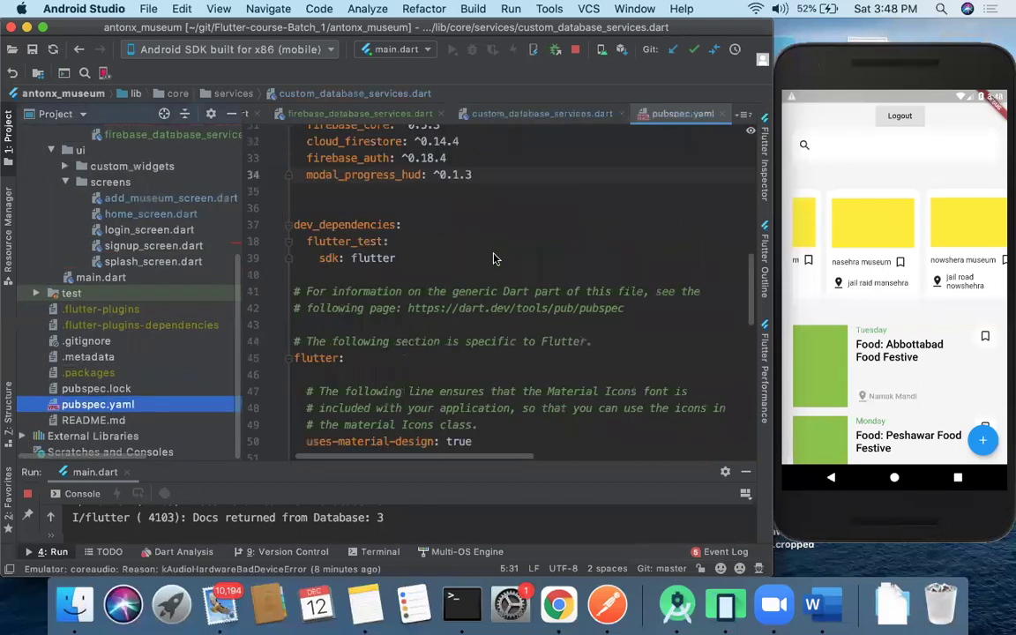
{"action": "scroll", "coordinate": [494, 256], "scroll_direction": "up", "scroll_amount": 3}
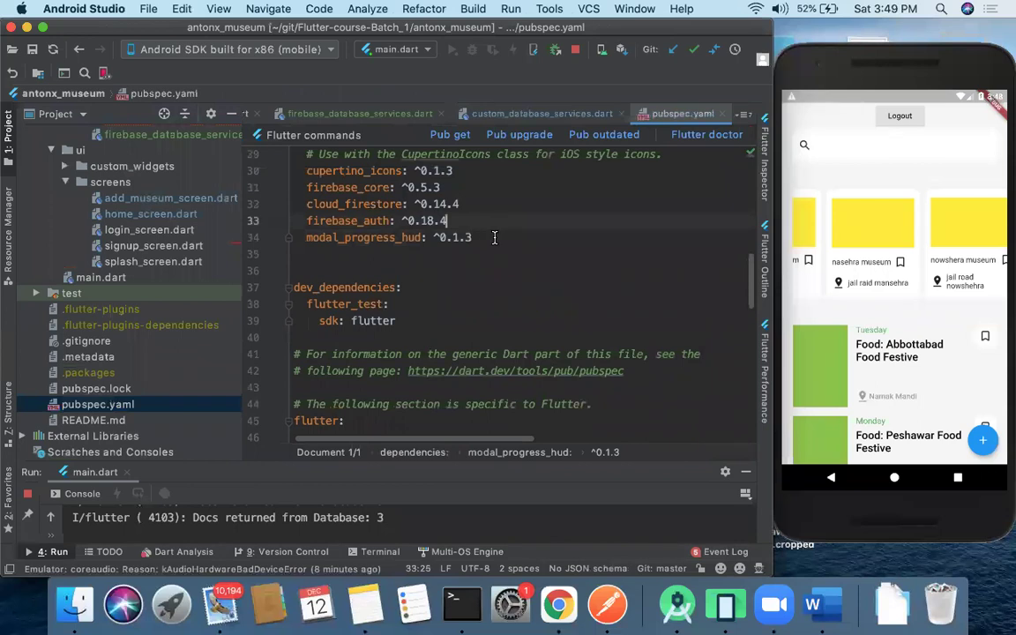
{"action": "left_click", "coordinate": [493, 237]}
{"action": "key", "text": "Return"}
{"action": "key", "text": "ctrl+v"}
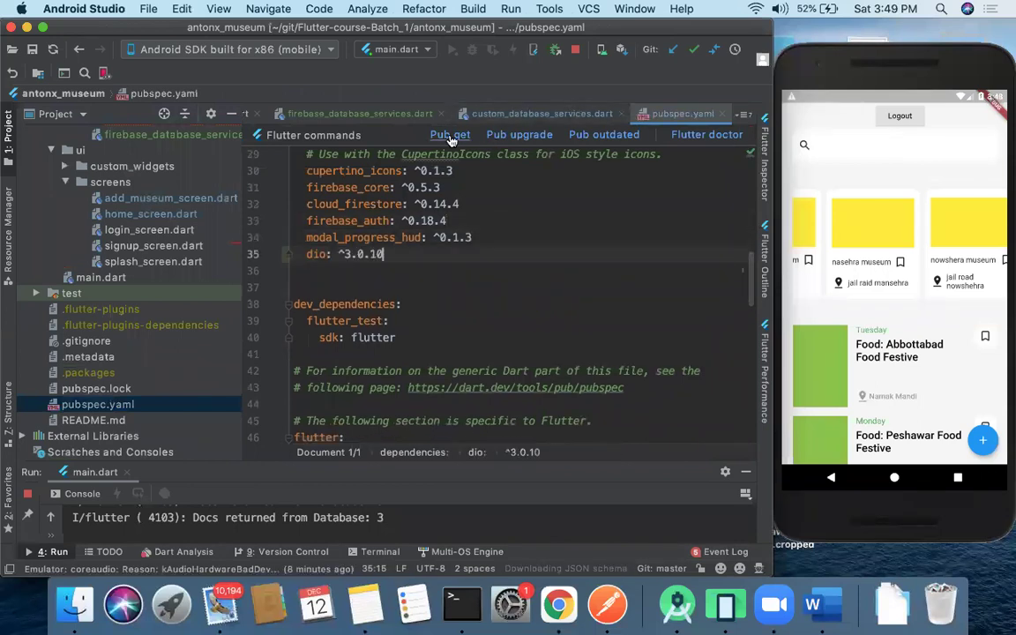
{"action": "left_click", "coordinate": [450, 135]}
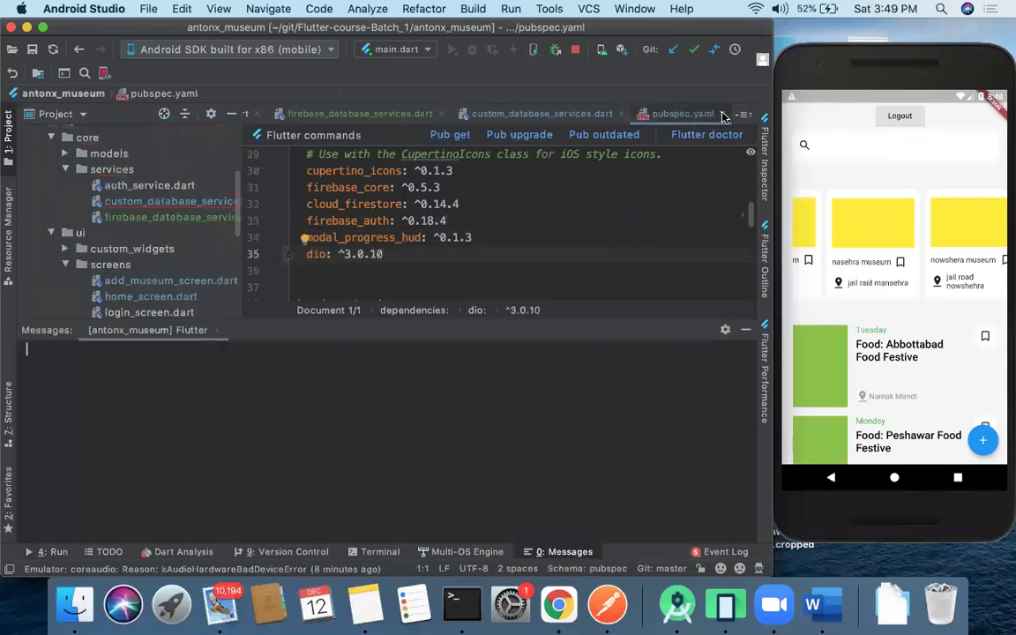
{"action": "left_click", "coordinate": [723, 117]}
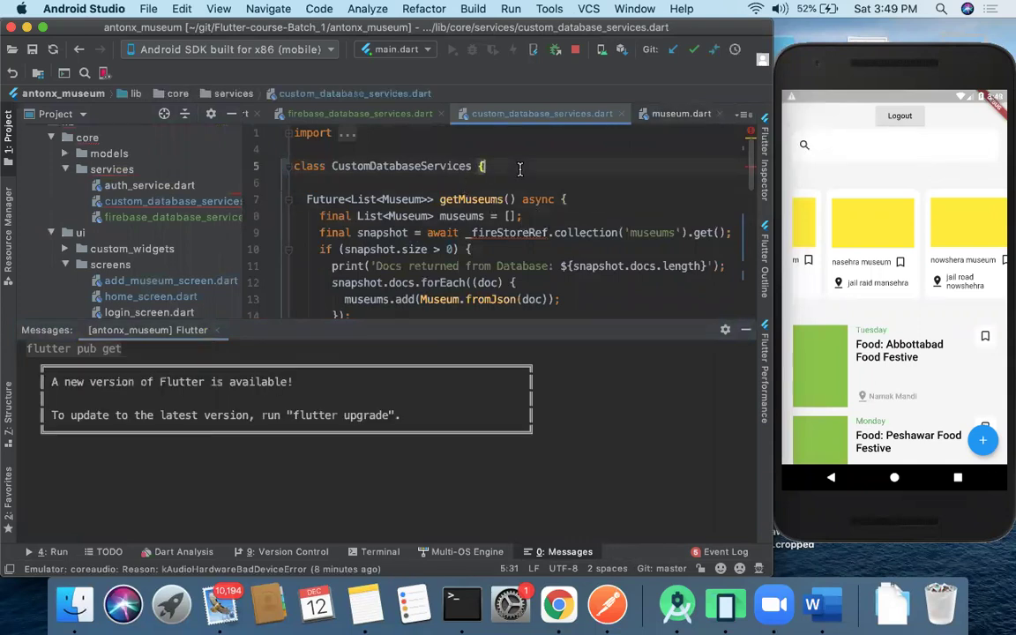
Add a 'Dio dio = Dio();' field and import package:dio/dio.dart
{"action": "scroll", "coordinate": [566, 186], "scroll_direction": "down", "scroll_amount": 1}
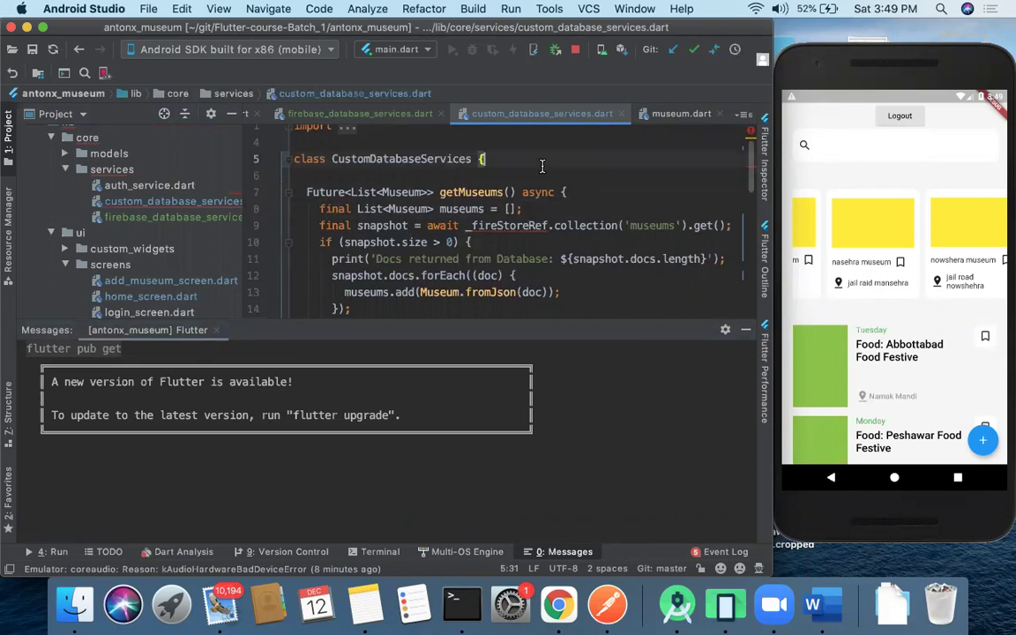
{"action": "key", "text": "Return"}
{"action": "type", "text": "Dio "}
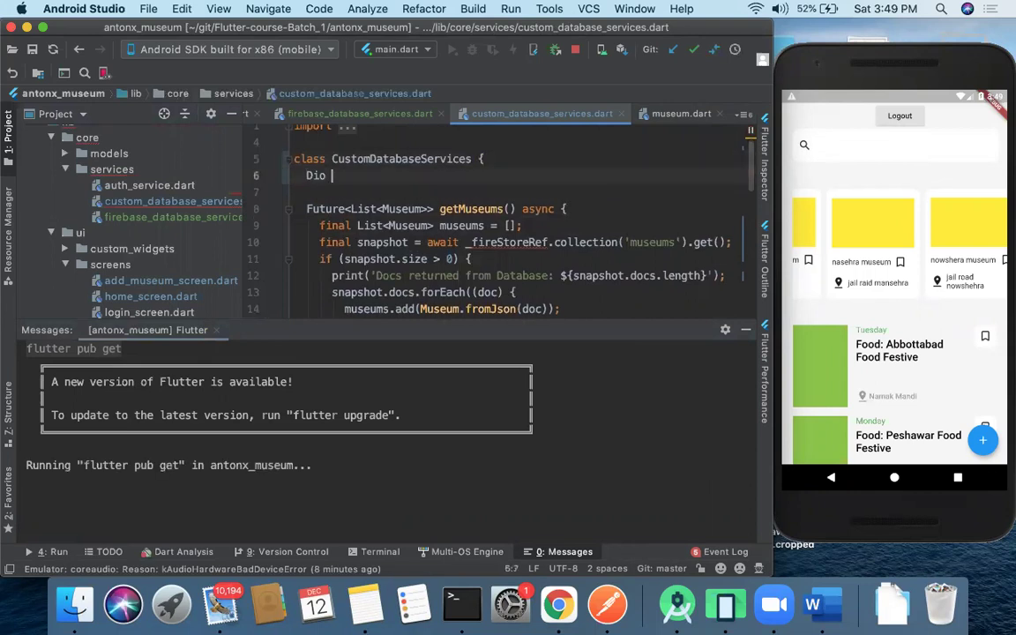
{"action": "type", "text": "dio = Dio();"}
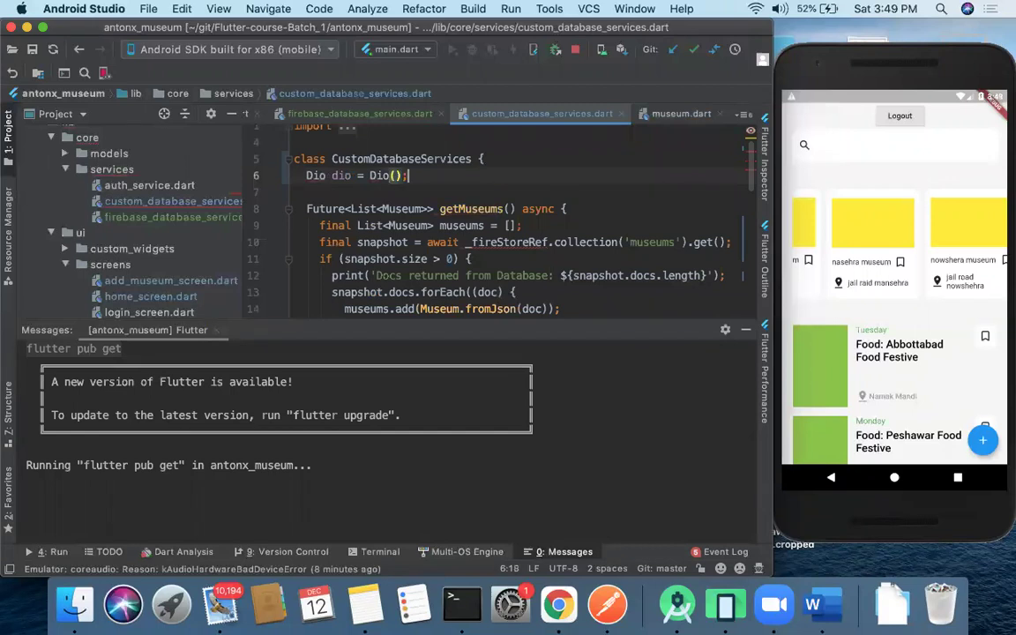
{"action": "key", "text": "super+alt+l"}
{"action": "left_click", "coordinate": [372, 174]}
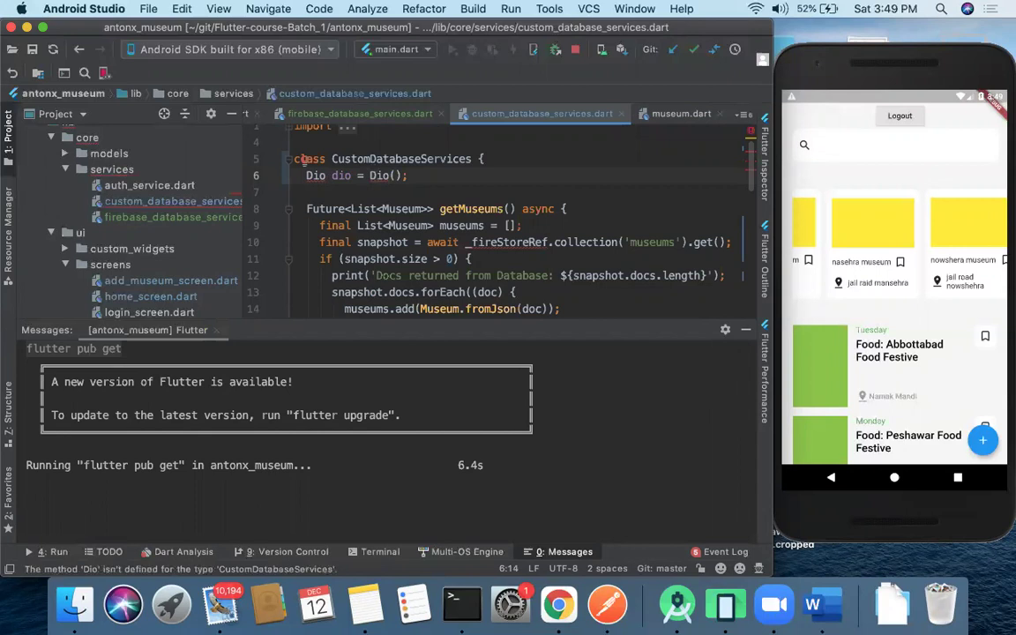
{"action": "key", "text": "alt+Return"}
{"action": "key", "text": "Return"}
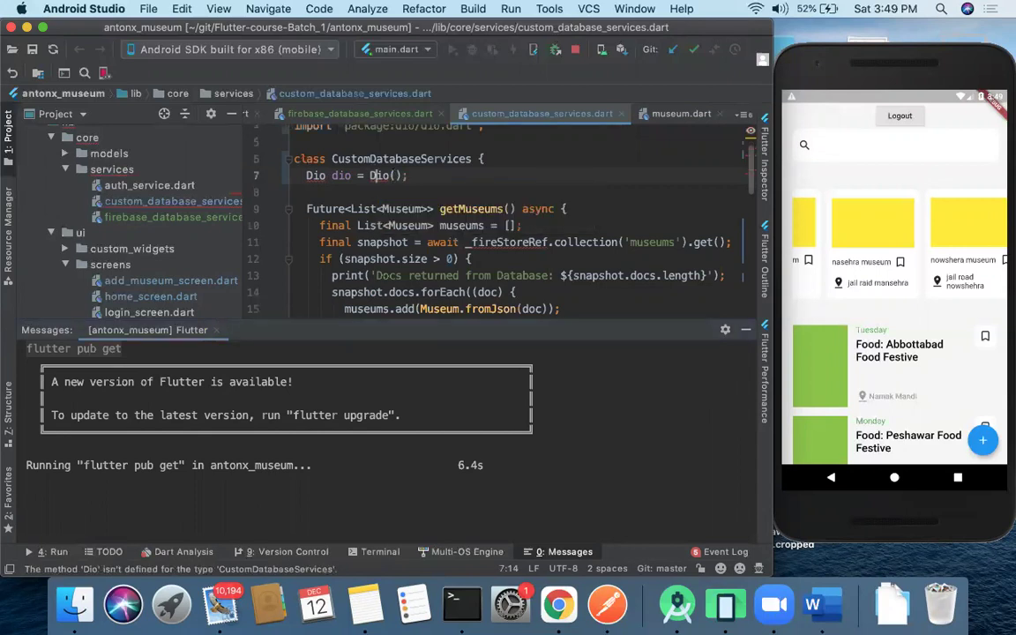
{"action": "left_click", "coordinate": [434, 175]}
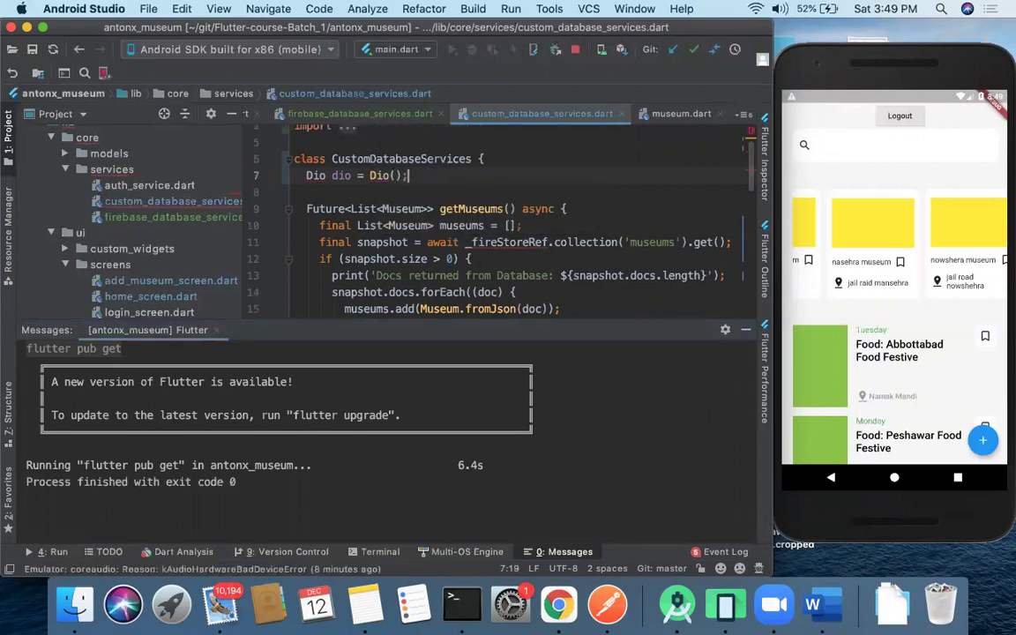
{"action": "key", "text": "super+alt+l"}
{"action": "left_click_drag", "start_coordinate": [365, 175], "coordinate": [429, 175]}
Delete the Firestore museums query after await in getMuseums
{"action": "left_click", "coordinate": [525, 225]}
{"action": "scroll", "coordinate": [441, 212], "scroll_direction": "down", "scroll_amount": 2}
{"action": "key", "text": "Down"}
{"action": "key", "text": "End"}
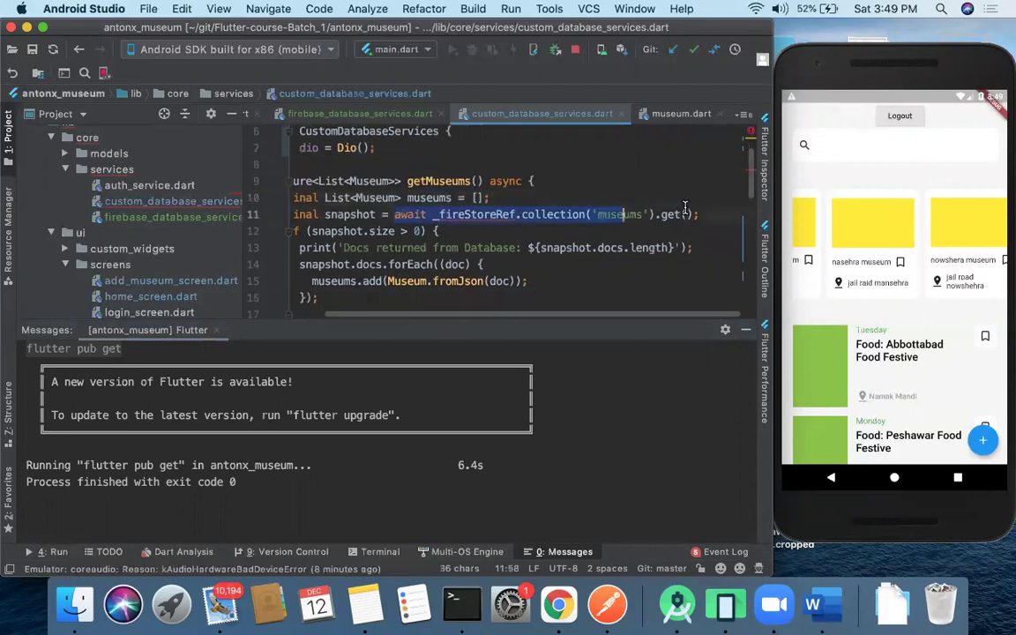
{"action": "key", "text": "alt+shift+Left"}
{"action": "key", "text": "alt+shift+Left"}
{"action": "key", "text": "alt+shift+Left"}
{"action": "key", "text": "alt+shift+Left"}
{"action": "key", "text": "alt+shift+Left"}
{"action": "key", "text": "alt+shift+Left"}
{"action": "key", "text": "alt+shift+Left"}
{"action": "key", "text": "alt+shift+Left"}
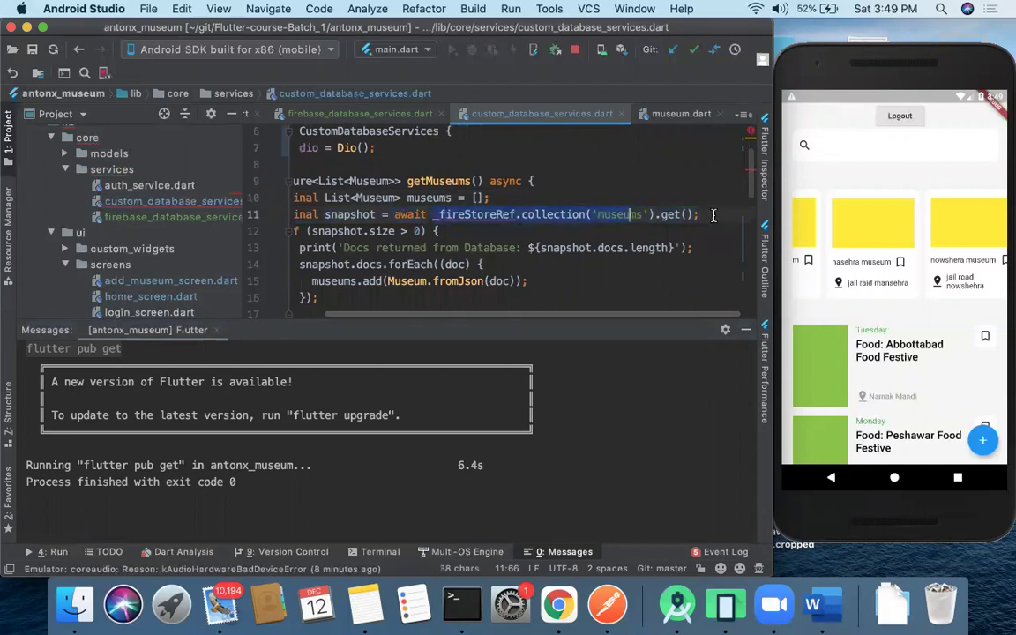
{"action": "key", "text": "BackSpace"}
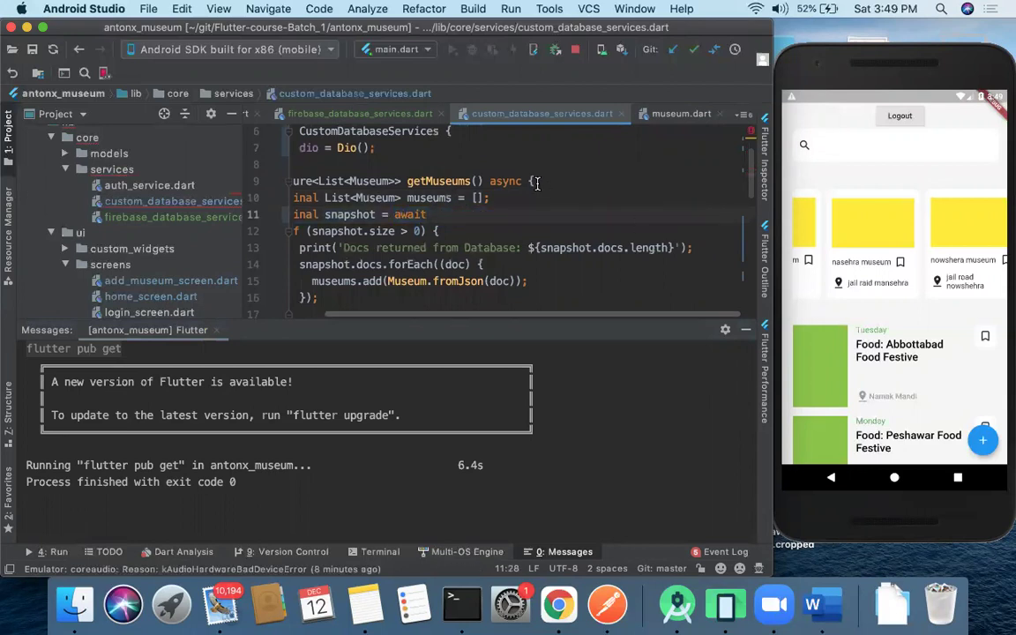
Start a "String baseUrl = '" field below the Dio field
{"action": "scroll", "coordinate": [494, 177], "scroll_direction": "up", "scroll_amount": 1}
{"action": "scroll", "coordinate": [494, 176], "scroll_direction": "left", "scroll_amount": 1}
{"action": "left_click", "coordinate": [448, 161]}
{"action": "key", "text": "Return"}
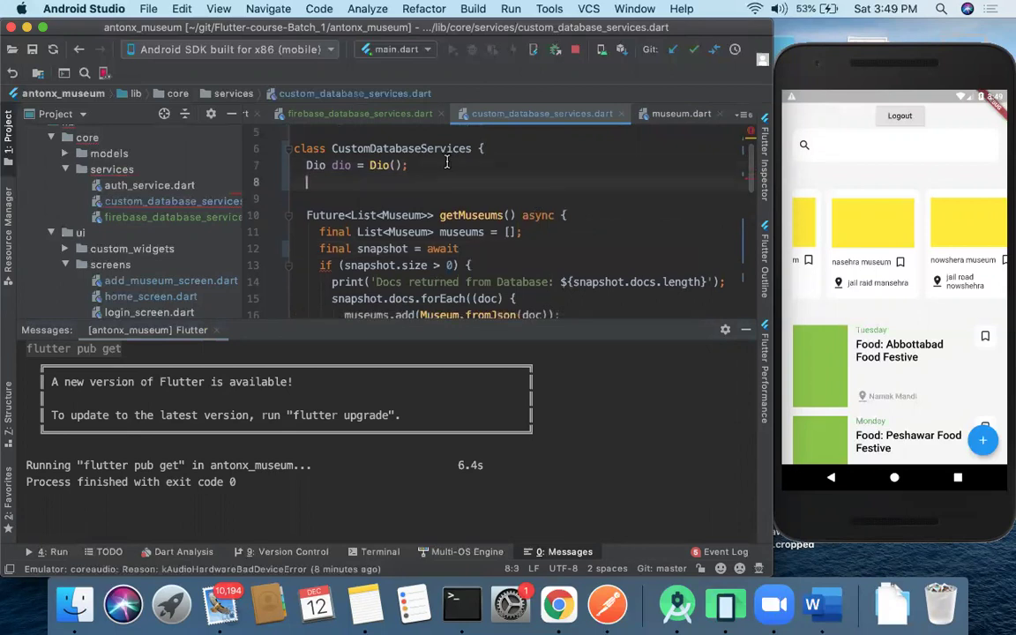
{"action": "type", "text": "String baseUrl"}
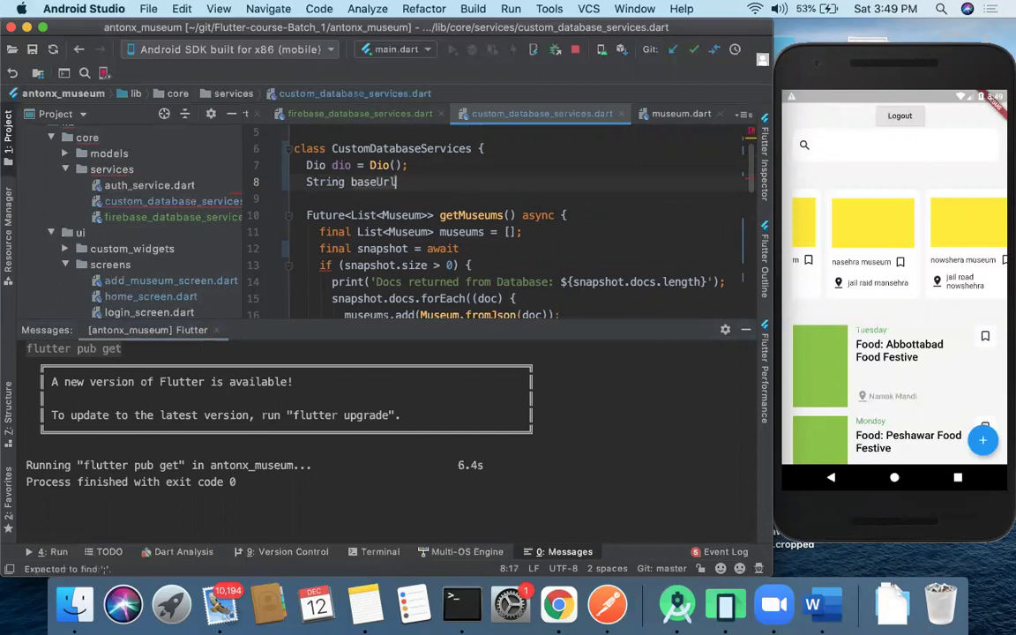
{"action": "type", "text": " = '"}
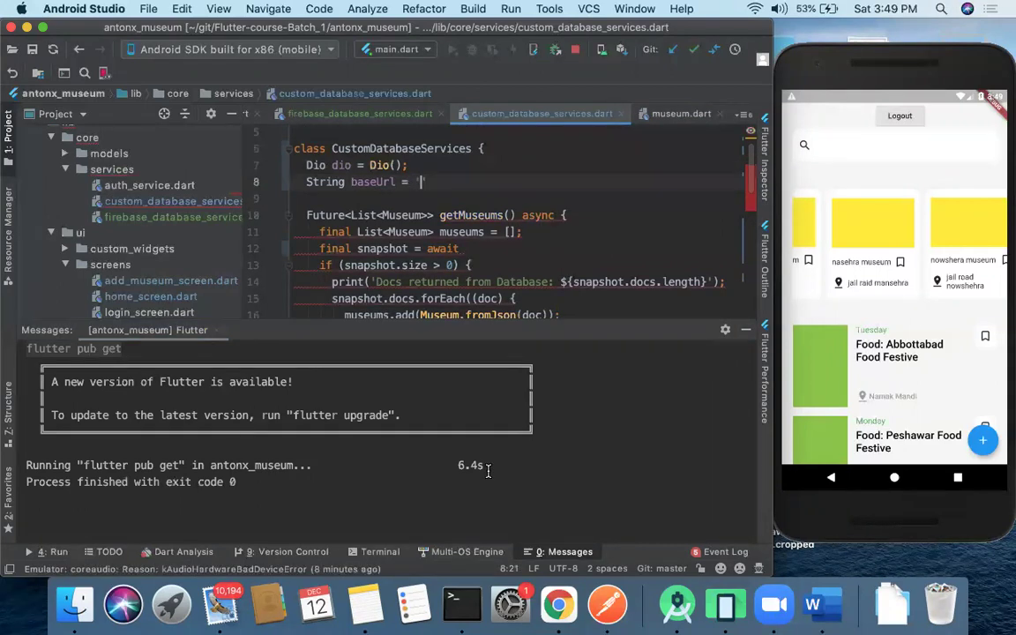
Copy the mockAPI project's API endpoint base URL through v1/ from the browser
{"action": "left_click", "coordinate": [557, 607]}
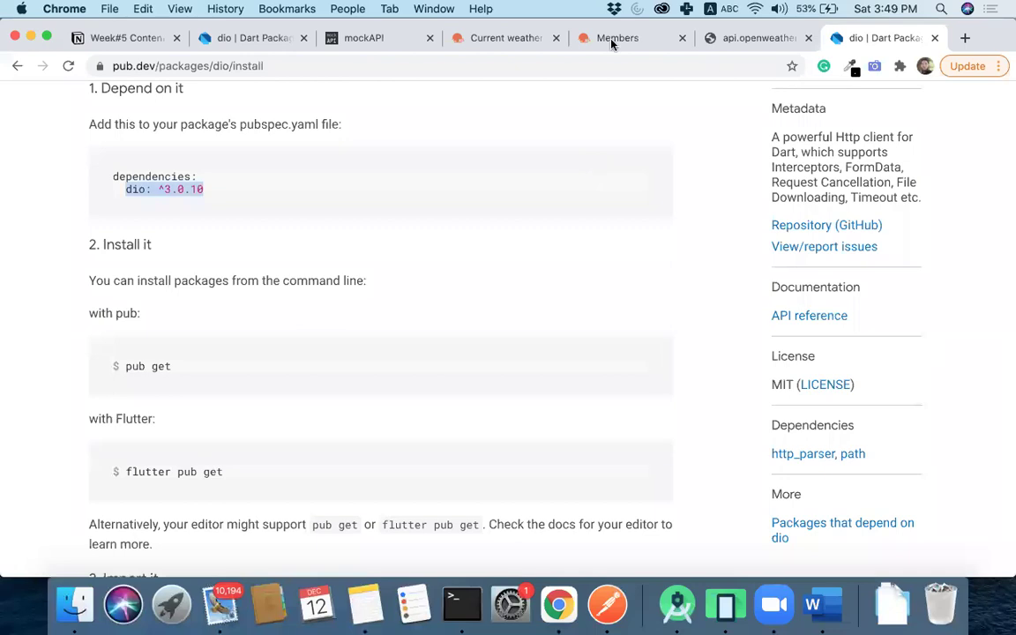
{"action": "left_click", "coordinate": [613, 39]}
{"action": "left_click", "coordinate": [515, 38]}
{"action": "scroll", "coordinate": [401, 273], "scroll_direction": "up", "scroll_amount": 5}
{"action": "left_click", "coordinate": [369, 37]}
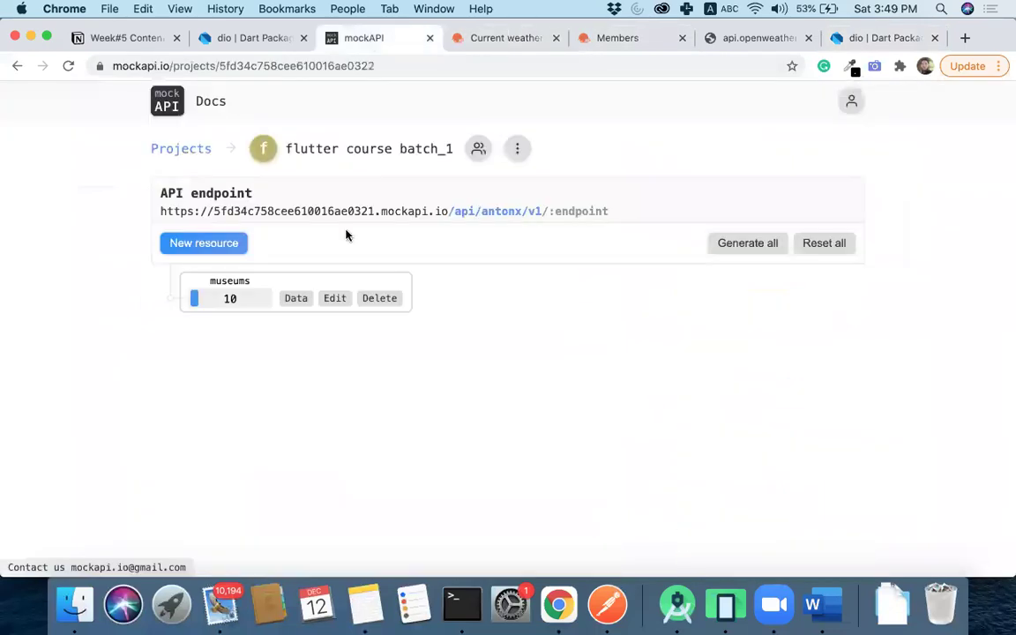
{"action": "left_click_drag", "start_coordinate": [158, 212], "coordinate": [549, 212]}
{"action": "key", "text": "super+c"}
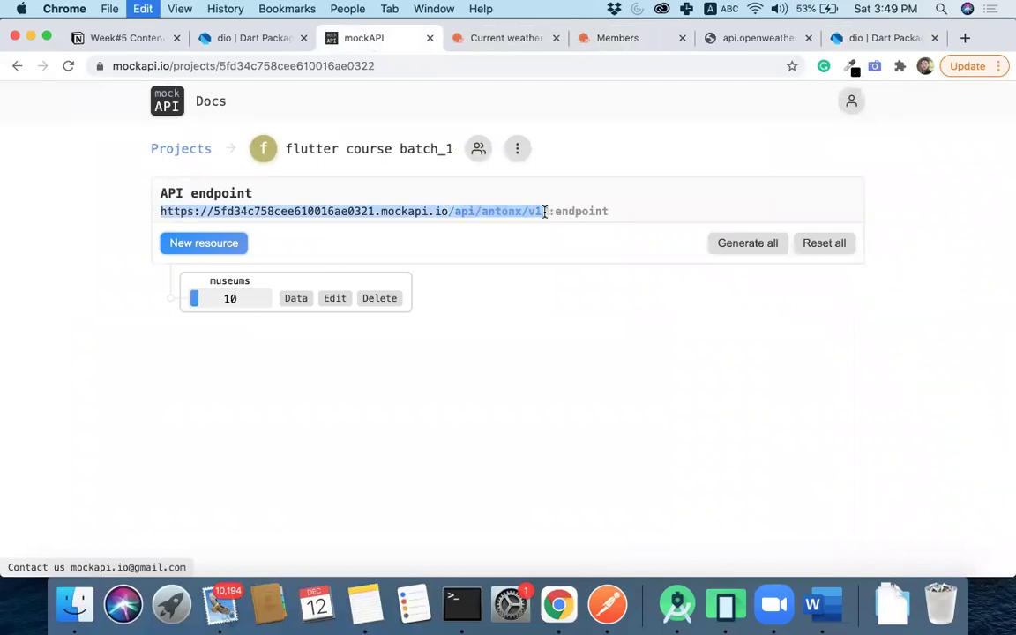
{"action": "left_click", "coordinate": [677, 607]}
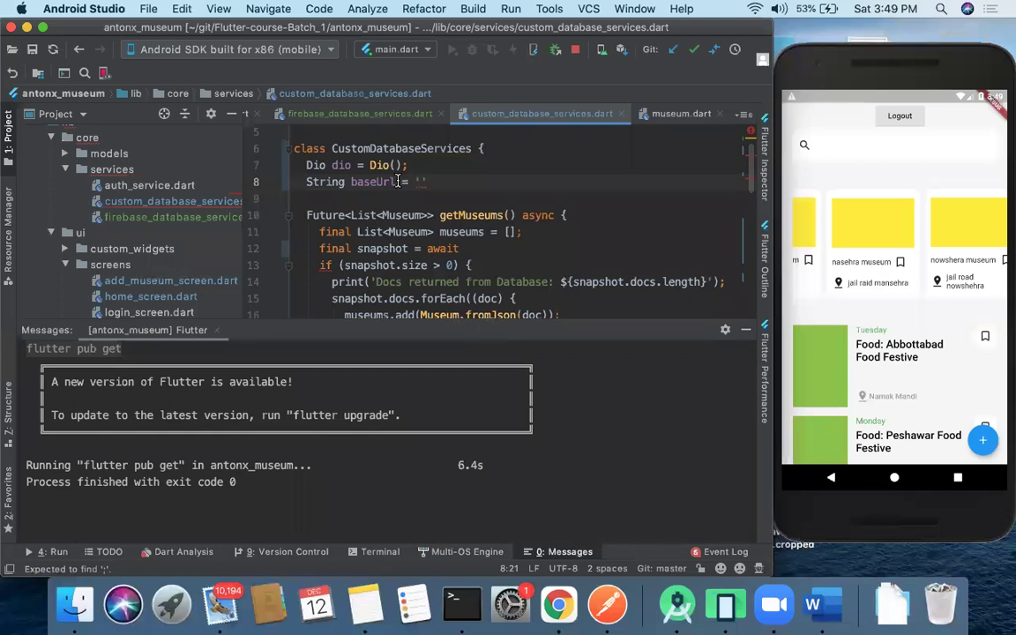
Paste the mockAPI endpoint URL into baseUrl and end it with "/';"
{"action": "key", "text": "super+v"}
{"action": "scroll", "coordinate": [617, 195], "scroll_direction": "up", "scroll_amount": 1}
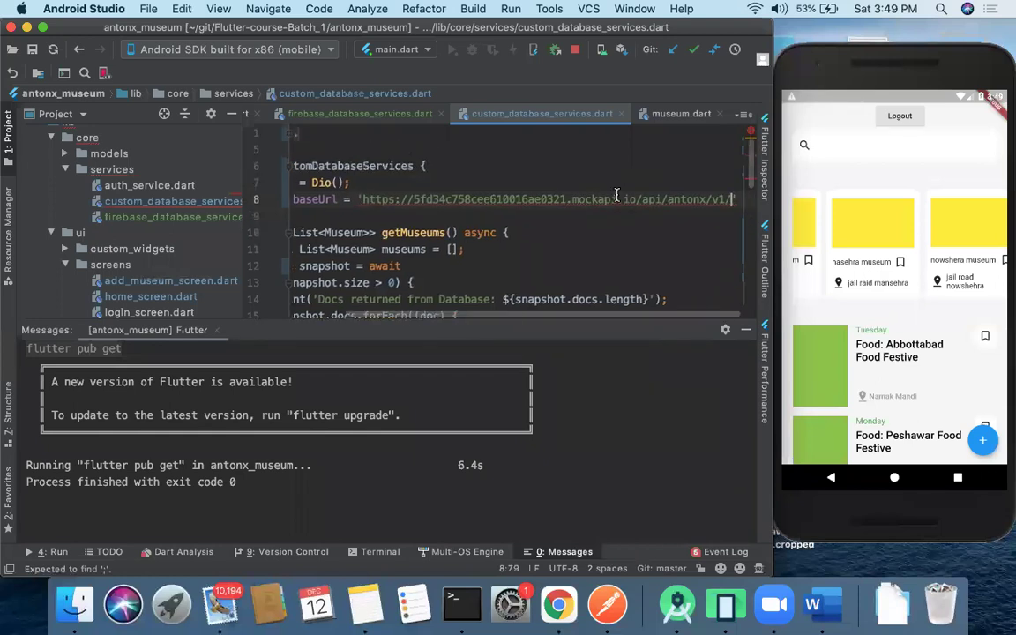
{"action": "type", "text": "/';"}
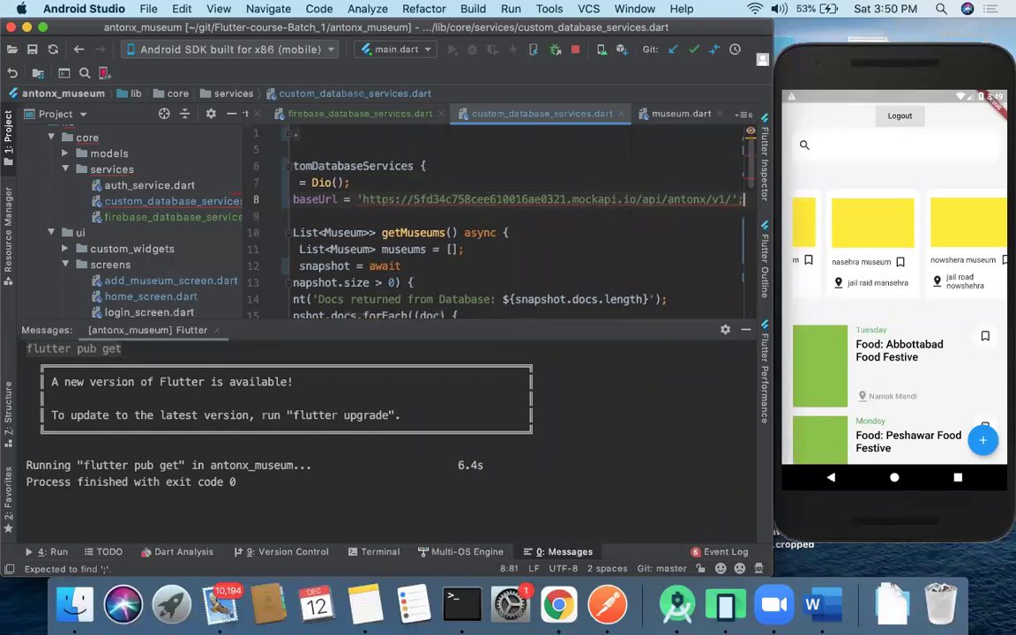
{"action": "left_click", "coordinate": [408, 233]}
{"action": "key", "text": "super+alt+l"}
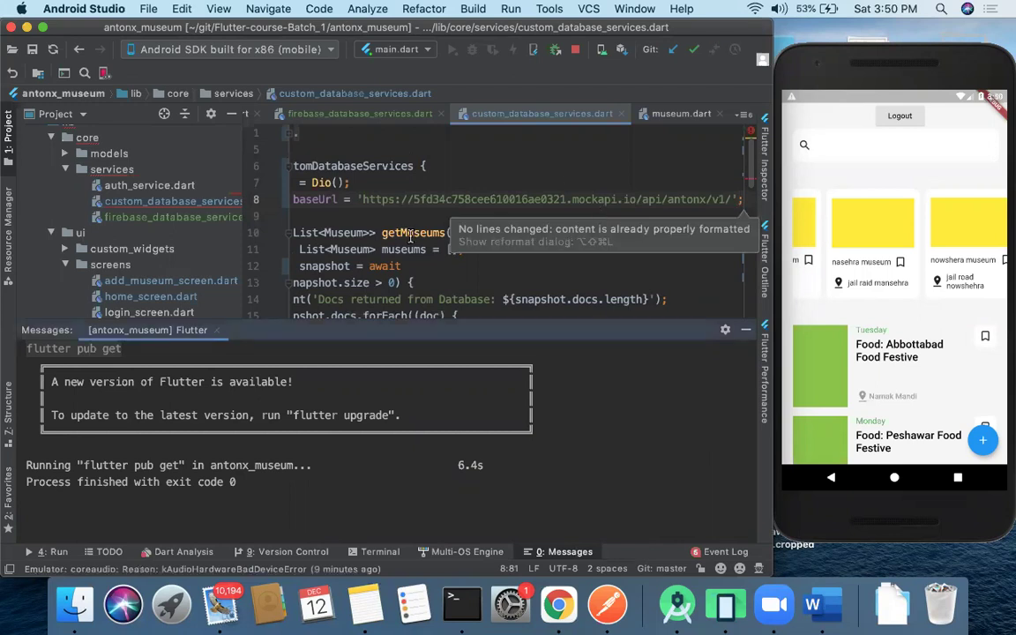
Begin a 'String endPoint =' statement as the first line of getMuseums
{"action": "scroll", "coordinate": [410, 233], "scroll_direction": "down", "scroll_amount": 2}
{"action": "scroll", "coordinate": [410, 234], "scroll_direction": "left", "scroll_amount": 3}
{"action": "left_click", "coordinate": [579, 202]}
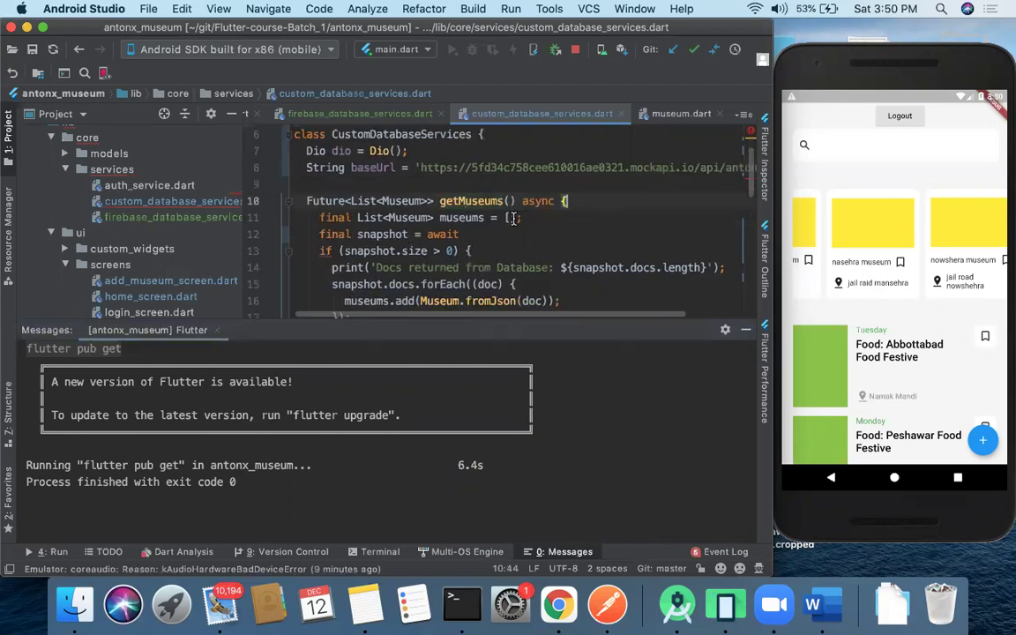
{"action": "scroll", "coordinate": [547, 225], "scroll_direction": "down", "scroll_amount": 2}
{"action": "scroll", "coordinate": [571, 228], "scroll_direction": "up", "scroll_amount": 2}
{"action": "key", "text": "Return"}
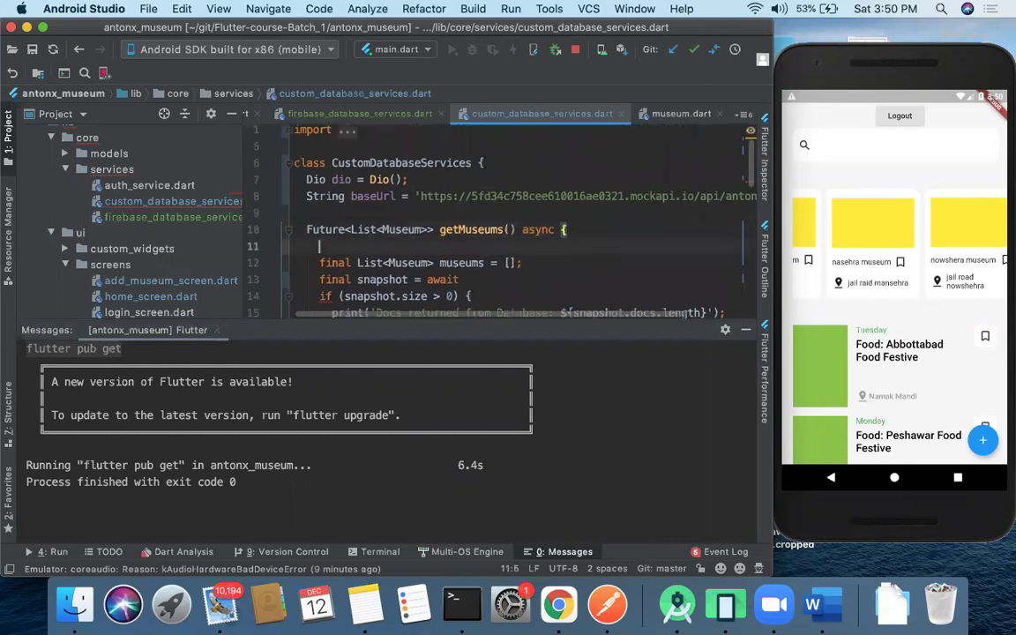
{"action": "type", "text": "endString "}
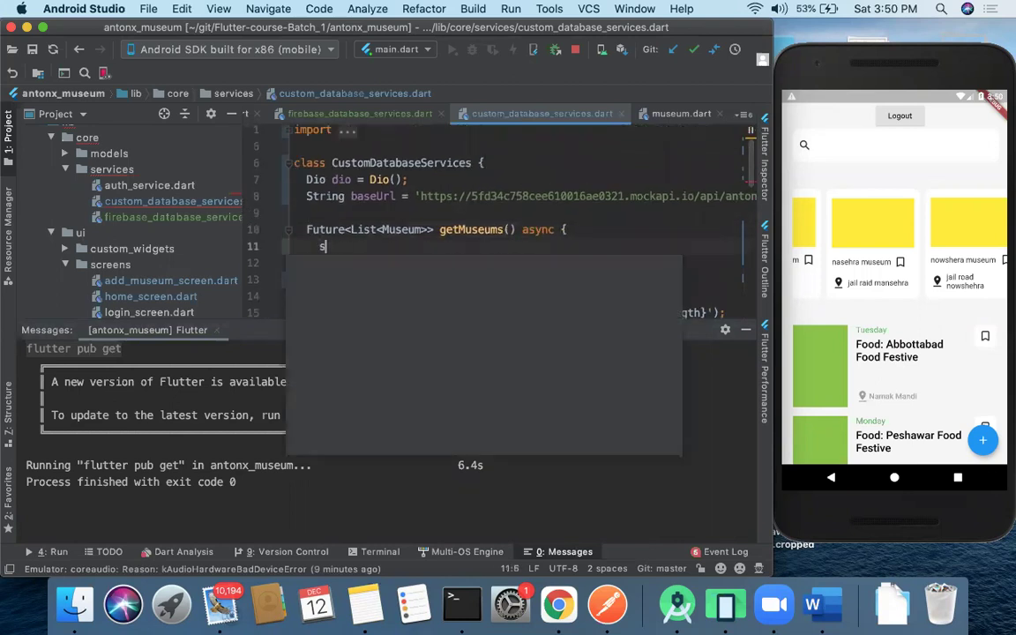
{"action": "type", "text": "endPoint ="}
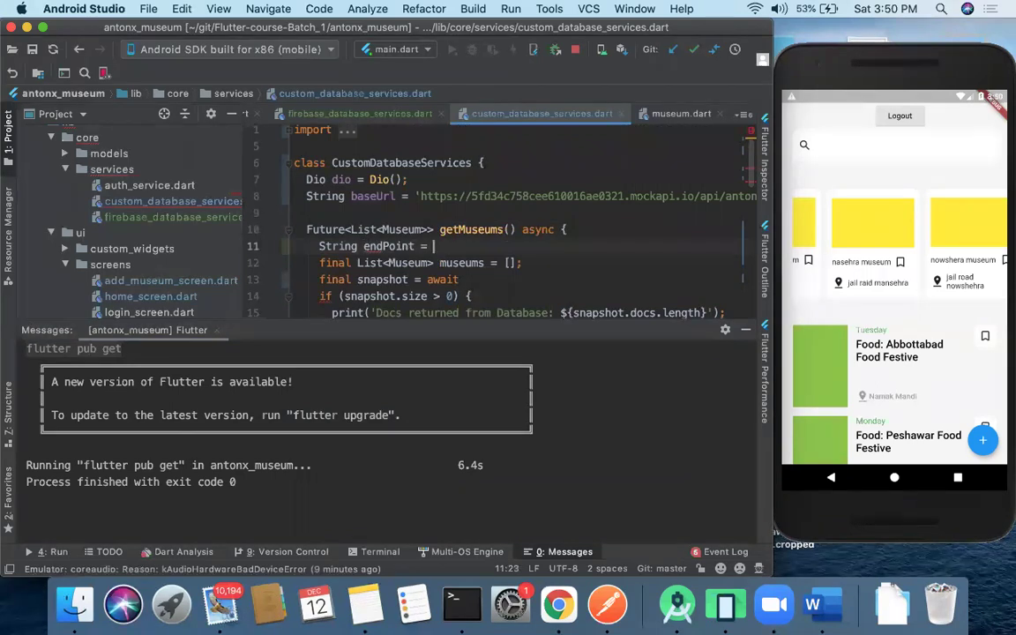
{"action": "type", "text": "'"}
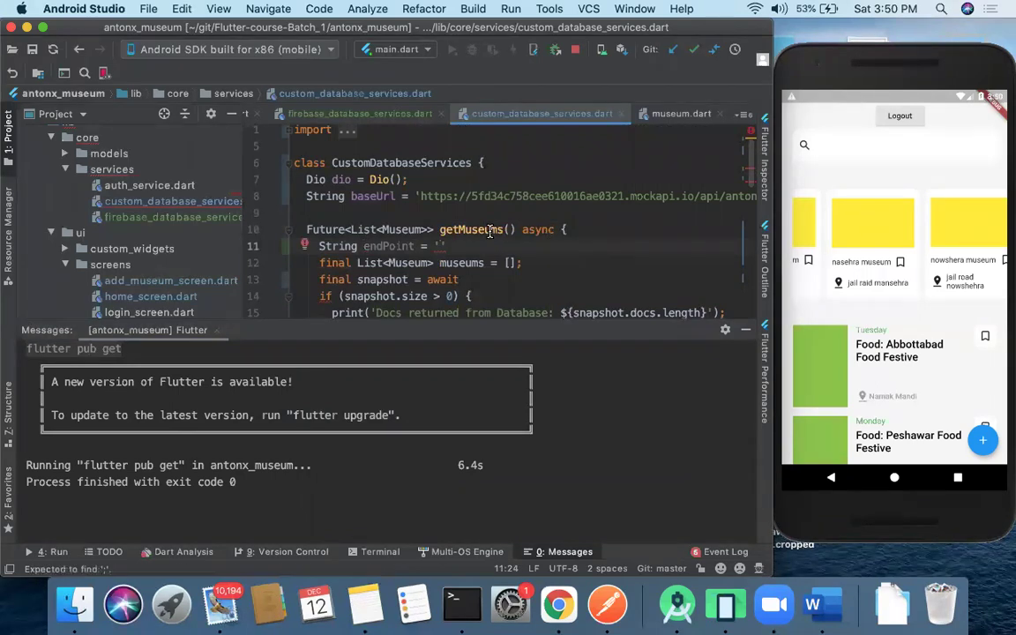
Copy the /museums path from the museums resource's GET endpoint in mockAPI
{"action": "left_click", "coordinate": [558, 605]}
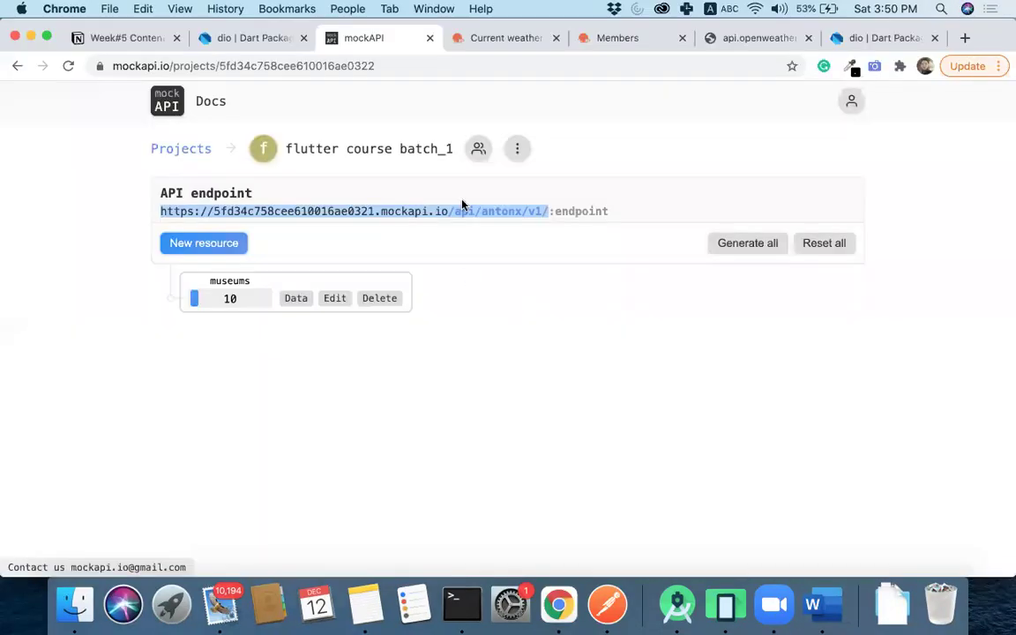
{"action": "left_click", "coordinate": [337, 299]}
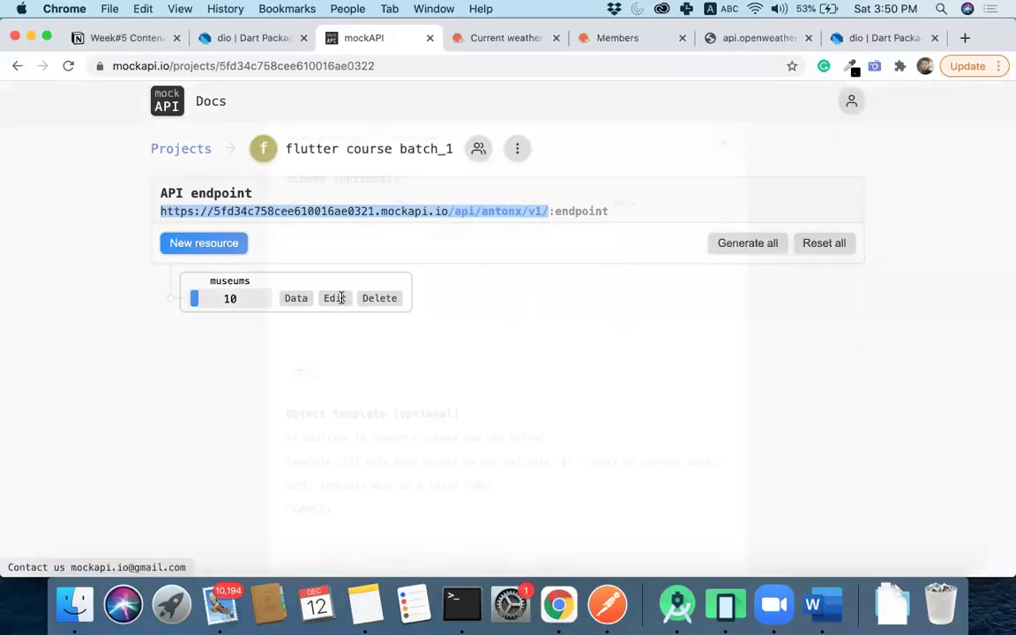
{"action": "scroll", "coordinate": [358, 404], "scroll_direction": "down", "scroll_amount": 10}
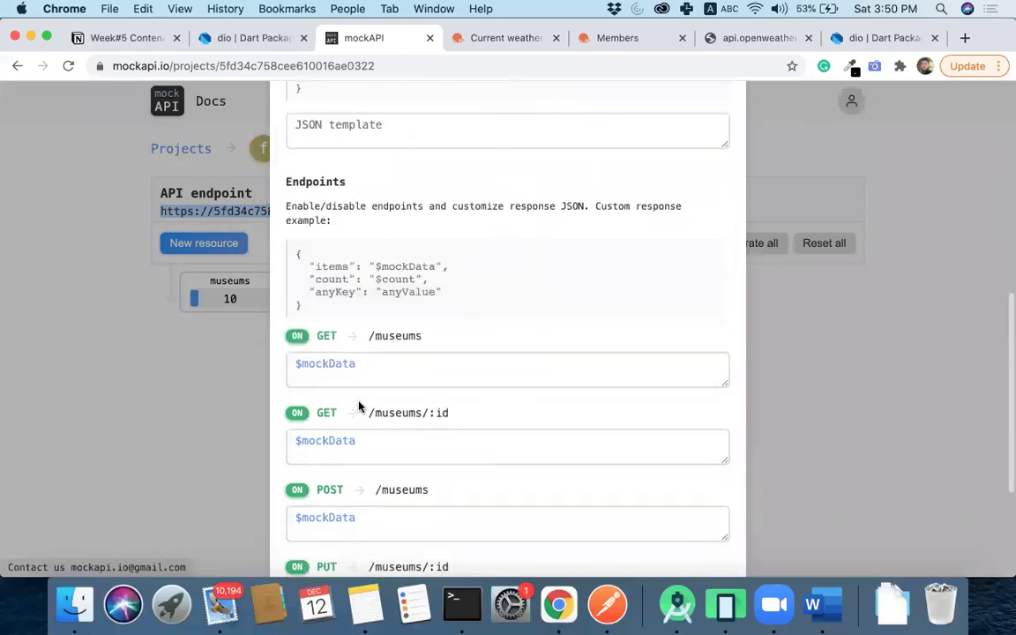
{"action": "scroll", "coordinate": [358, 406], "scroll_direction": "down", "scroll_amount": 2}
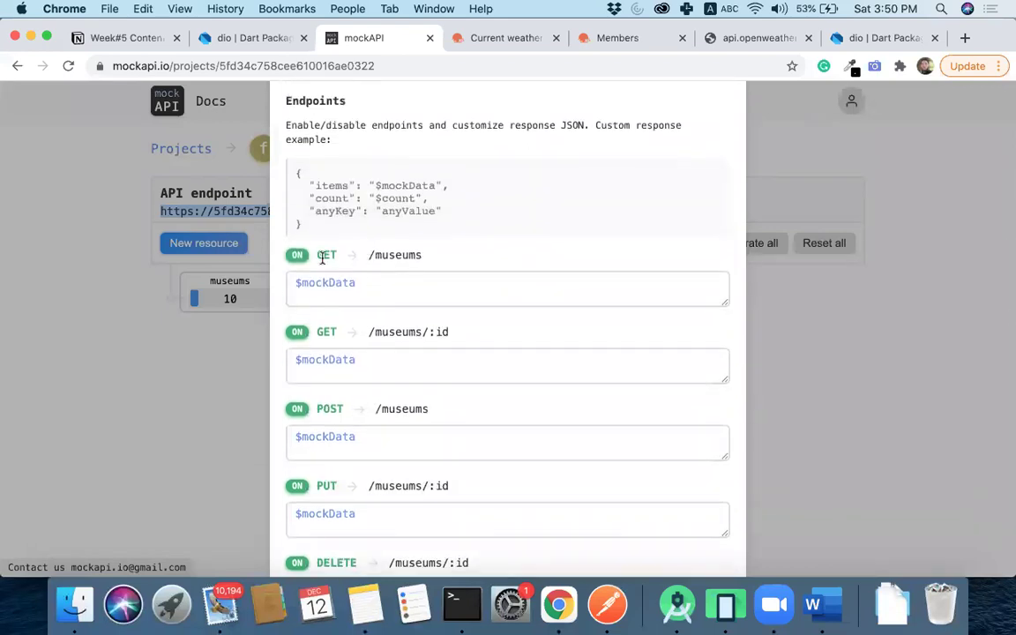
{"action": "left_click_drag", "start_coordinate": [370, 255], "coordinate": [447, 260]}
{"action": "key", "text": "super+c"}
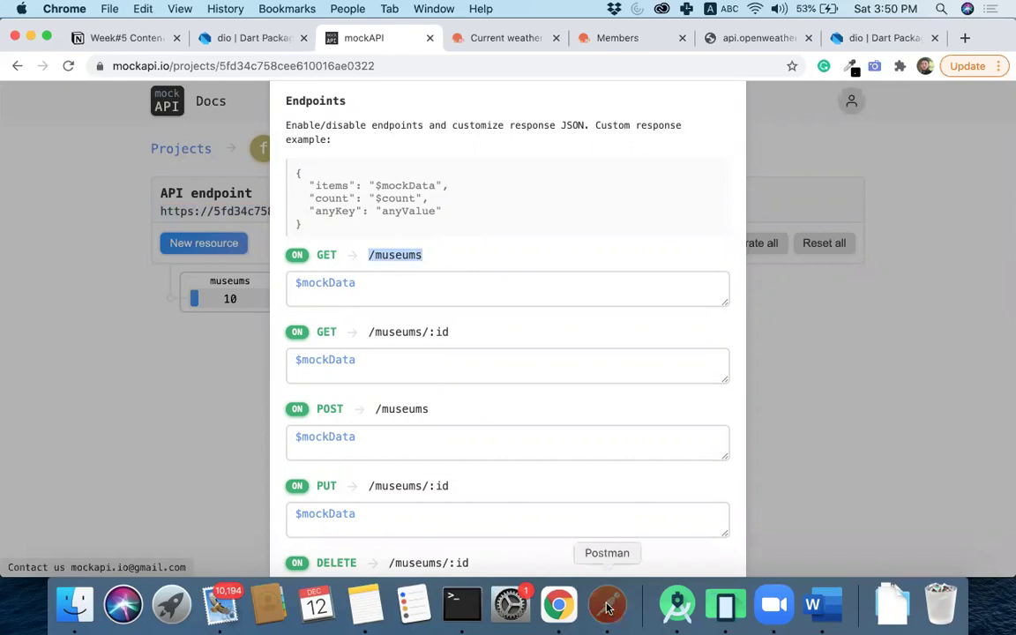
{"action": "left_click", "coordinate": [607, 607]}
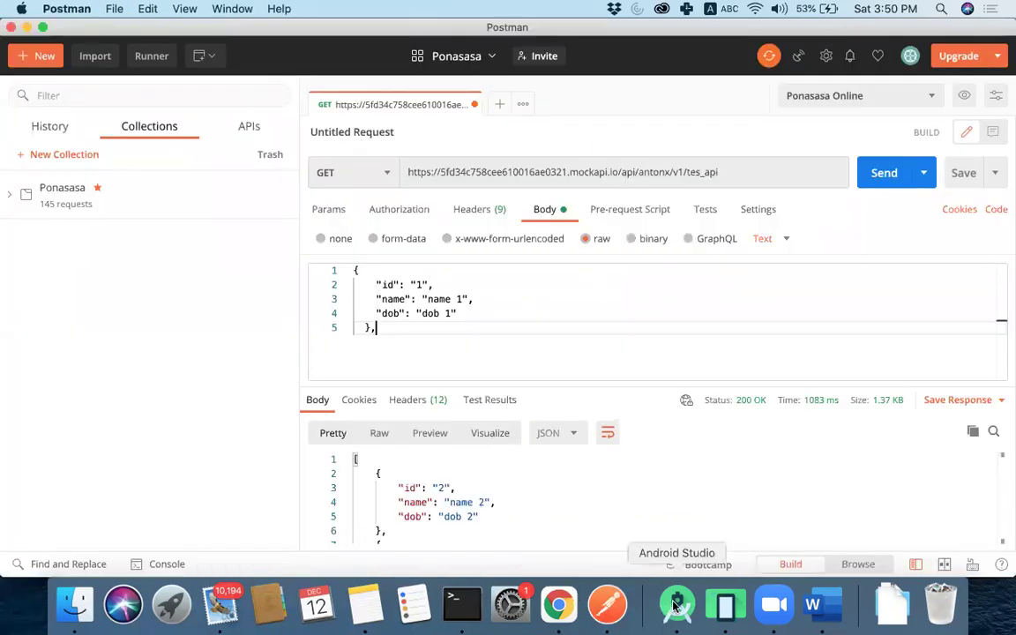
{"action": "left_click", "coordinate": [675, 605]}
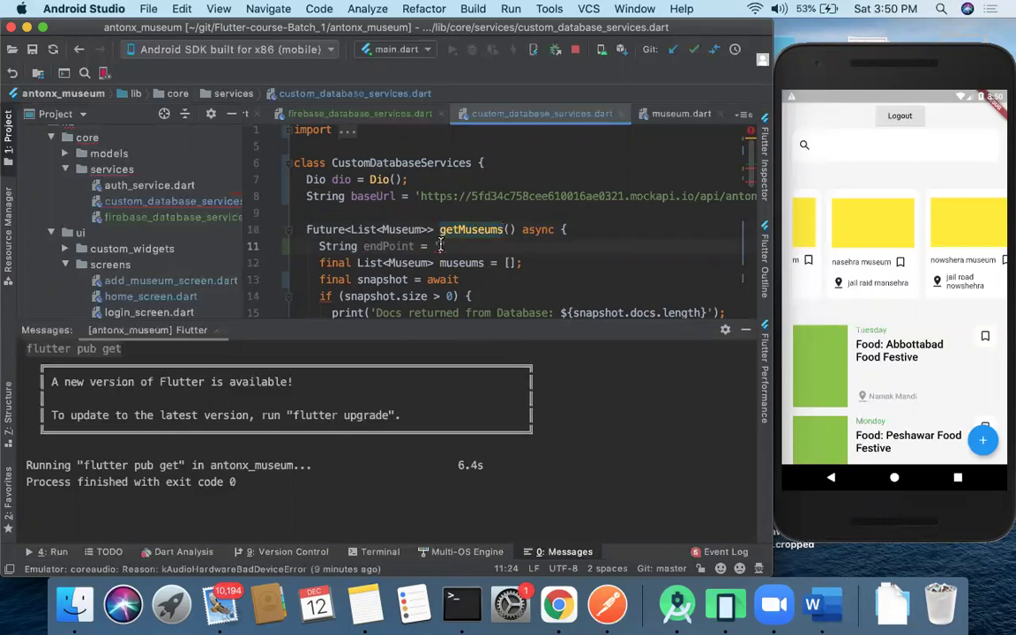
Set endPoint to '/museums' and terminate it with a semicolon
{"action": "key", "text": "super+v"}
{"action": "scroll", "coordinate": [558, 216], "scroll_direction": "right", "scroll_amount": 3}
{"action": "scroll", "coordinate": [557, 216], "scroll_direction": "down", "scroll_amount": 1}
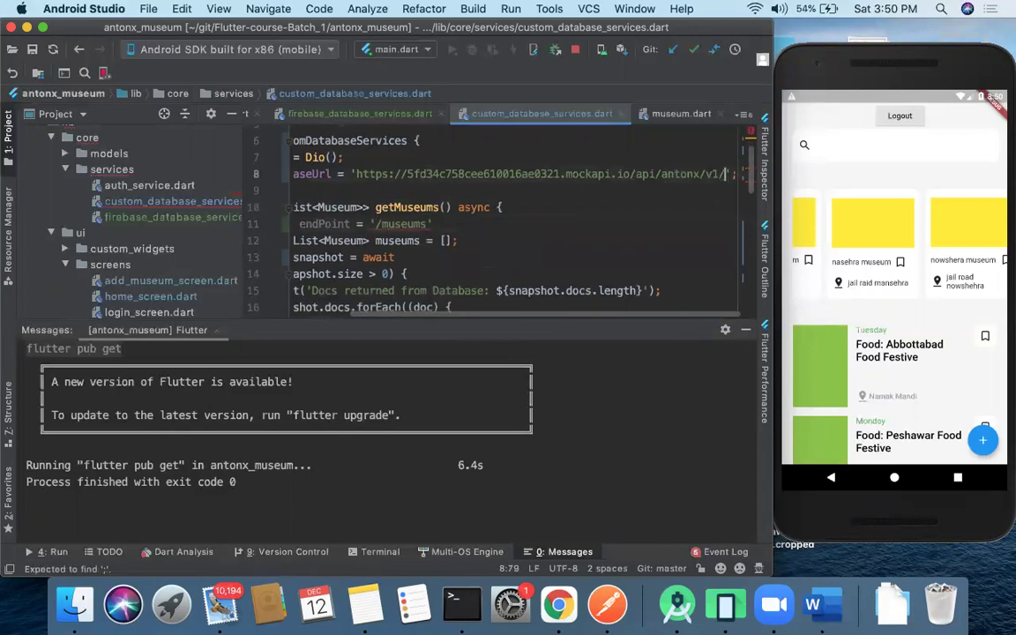
{"action": "scroll", "coordinate": [617, 212], "scroll_direction": "left", "scroll_amount": 1}
{"action": "left_click", "coordinate": [483, 225]}
{"action": "type", "text": ";"}
{"action": "key", "text": "Down"}
{"action": "key", "text": "Down"}
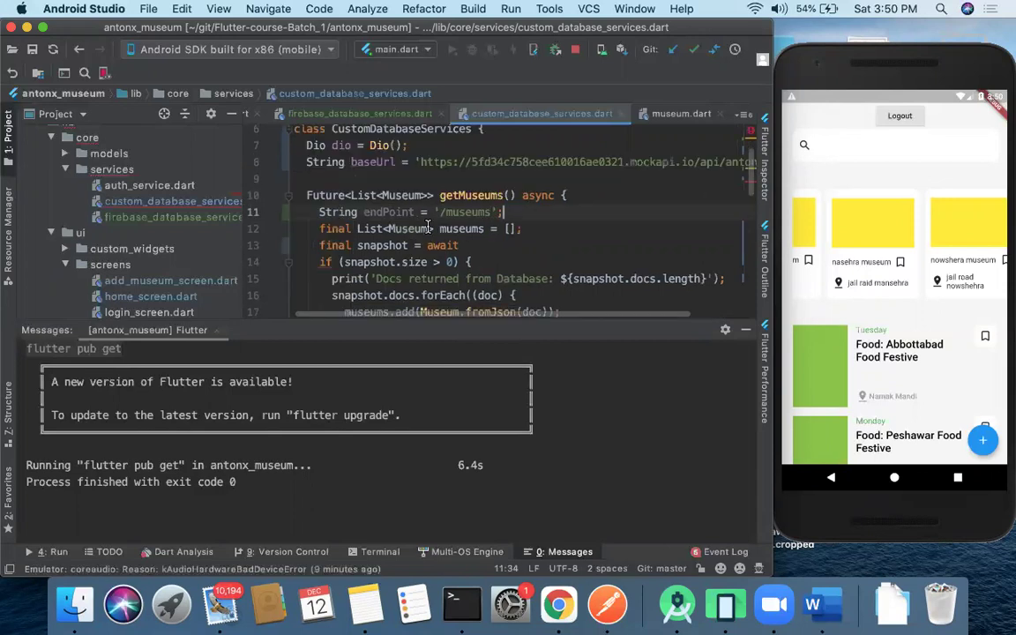
{"action": "left_click", "coordinate": [515, 210]}
Make the snapshot await dio.get, then bring Postman to the front
{"action": "left_click", "coordinate": [483, 244]}
{"action": "type", "text": "dio("}
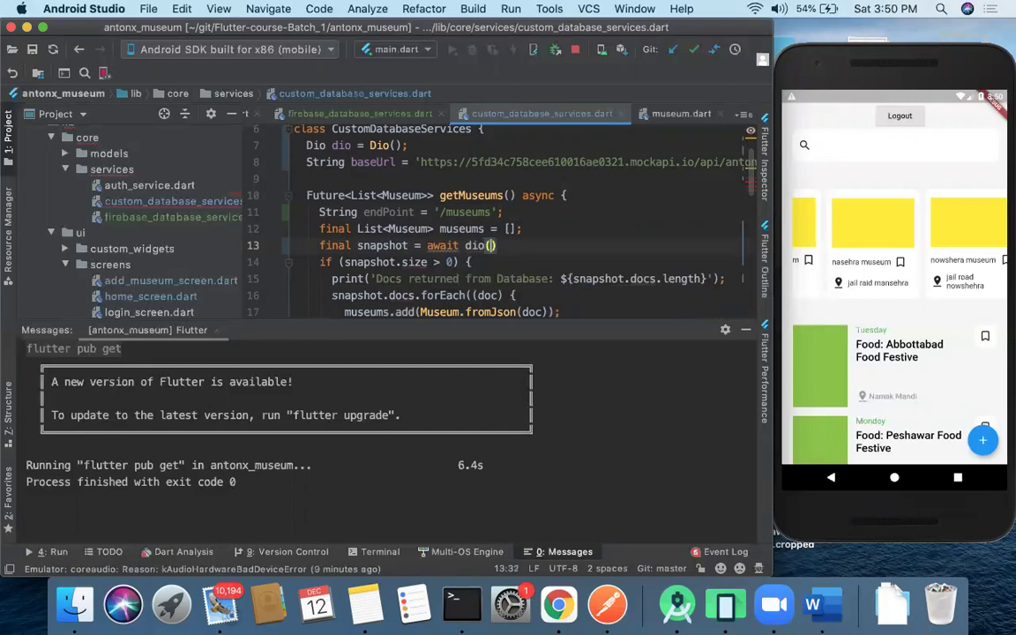
{"action": "key", "text": "BackSpace"}
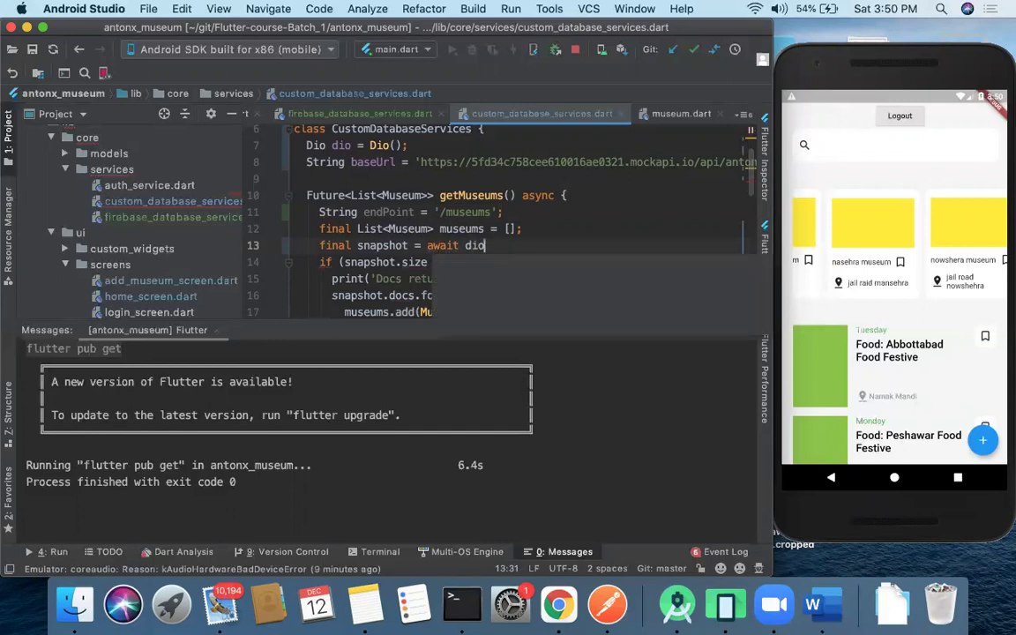
{"action": "type", "text": ".get"}
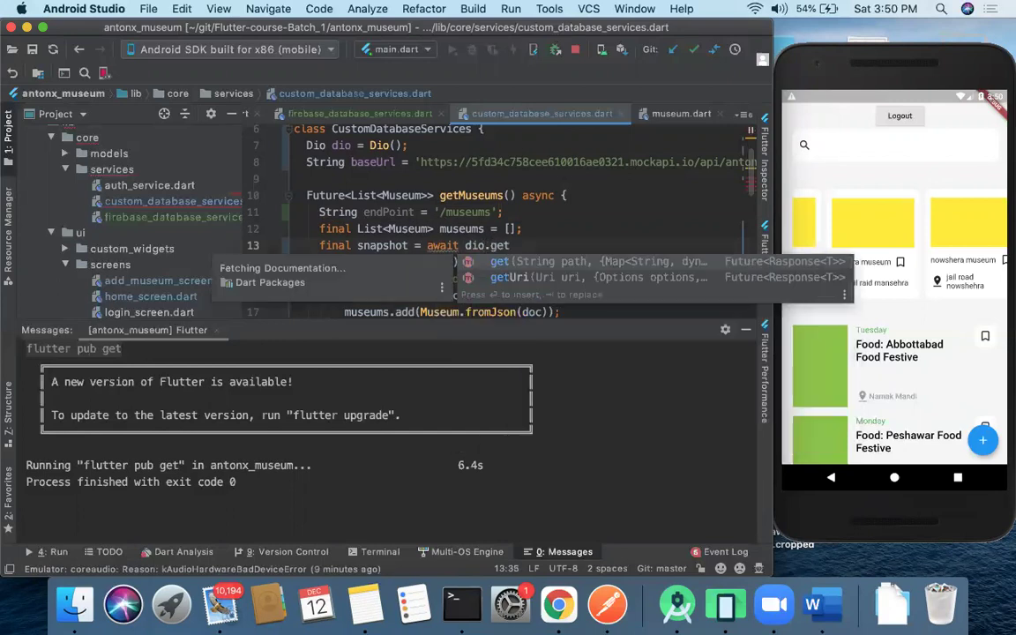
{"action": "key", "text": "Return"}
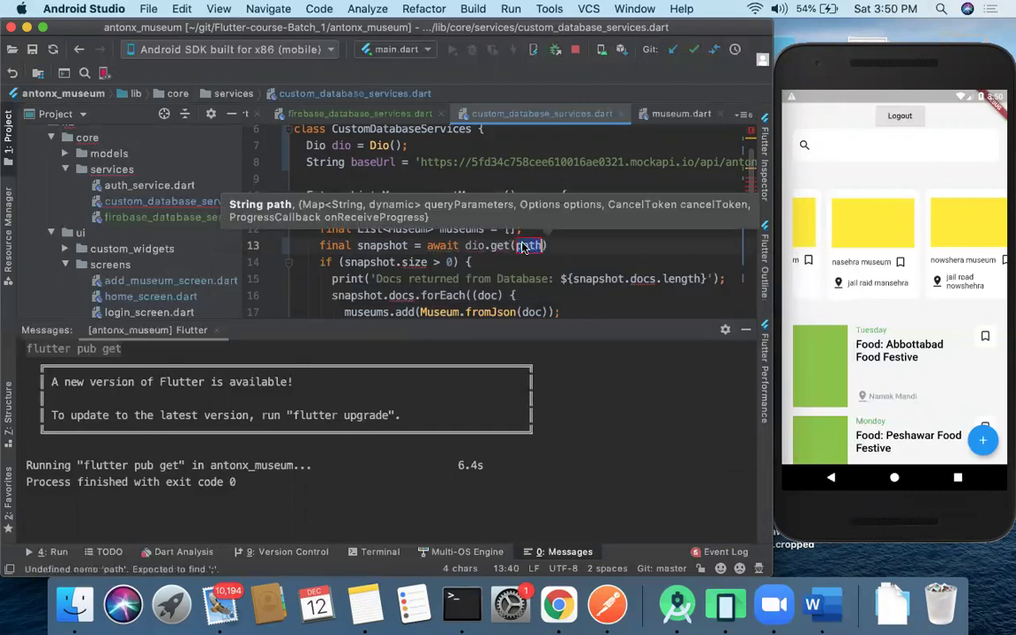
{"action": "left_click", "coordinate": [558, 605]}
{"action": "left_click", "coordinate": [608, 605]}
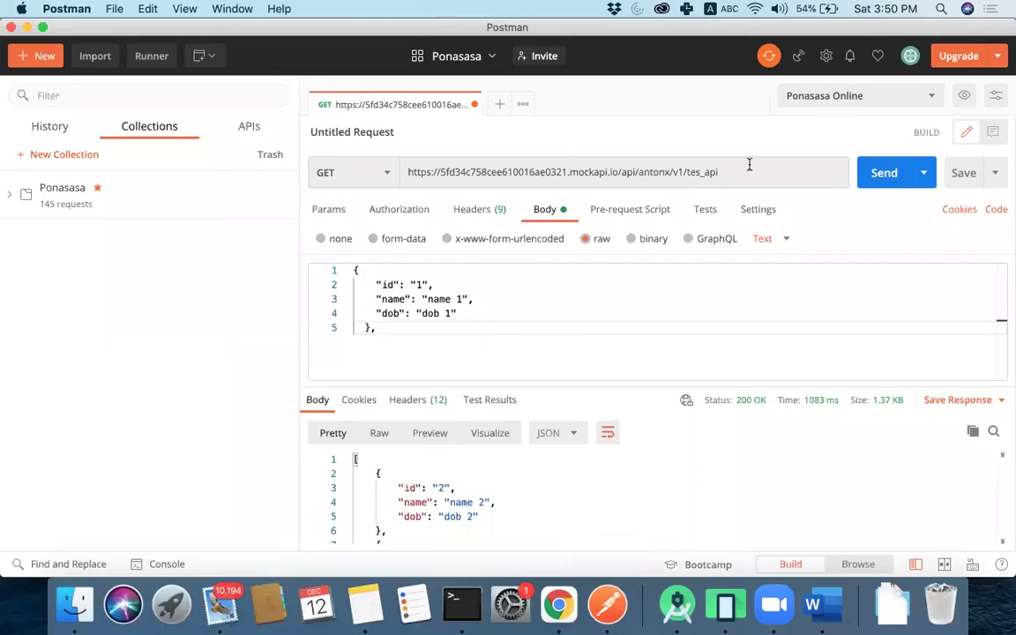
Make the dio.get call request '$baseUrl$endPoint' and reformat the code with Cmd+Alt+L
{"action": "key", "text": "super+l"}
{"action": "left_click", "coordinate": [411, 173]}
{"action": "key", "text": "super+a"}
{"action": "left_click", "coordinate": [434, 176]}
{"action": "left_click_drag", "start_coordinate": [409, 173], "coordinate": [681, 171]}
{"action": "left_click", "coordinate": [721, 172]}
{"action": "left_click", "coordinate": [678, 604]}
{"action": "type", "text": "'"}
{"action": "key", "text": "BackSpace"}
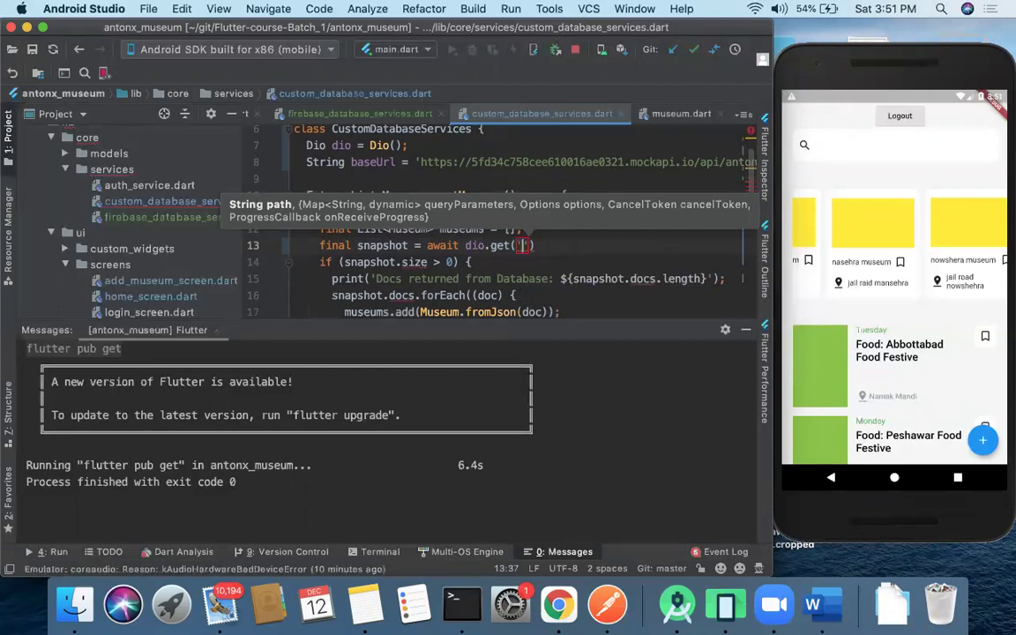
{"action": "type", "text": "baseUrl"}
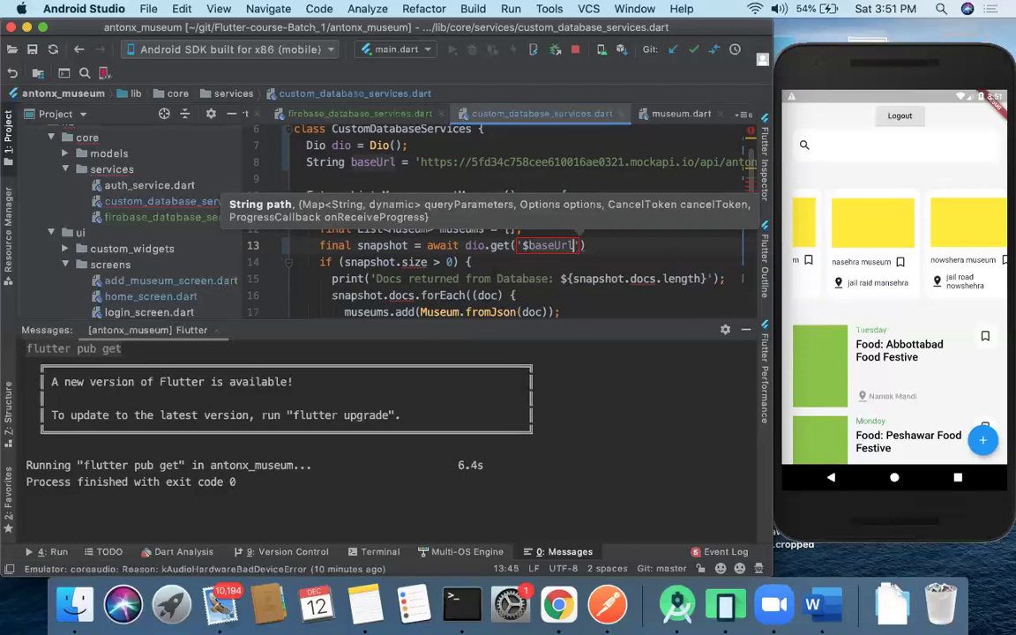
{"action": "type", "text": "$end"}
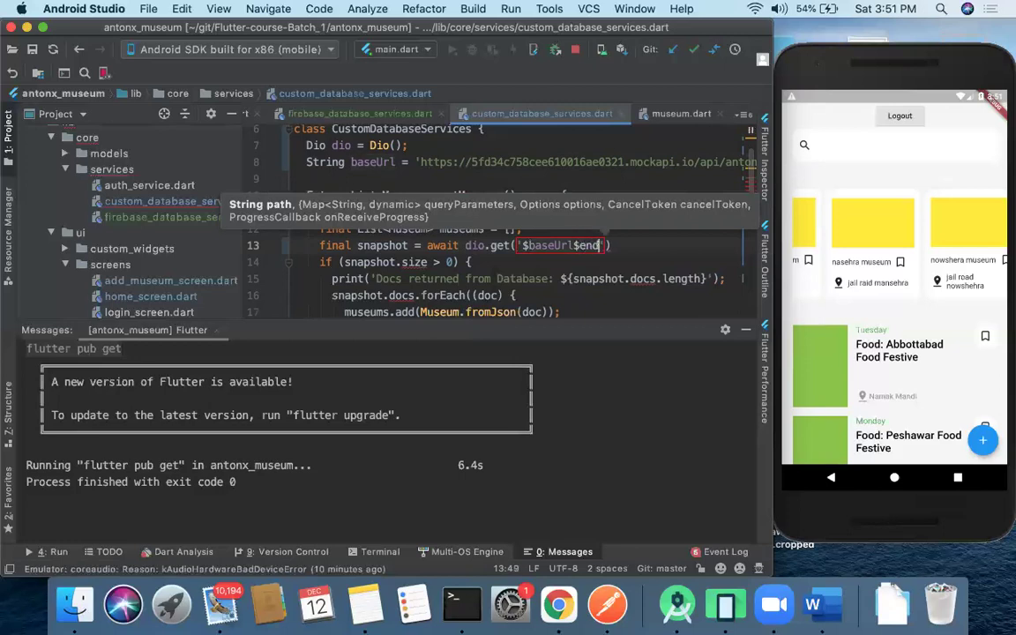
{"action": "type", "text": "Point'"}
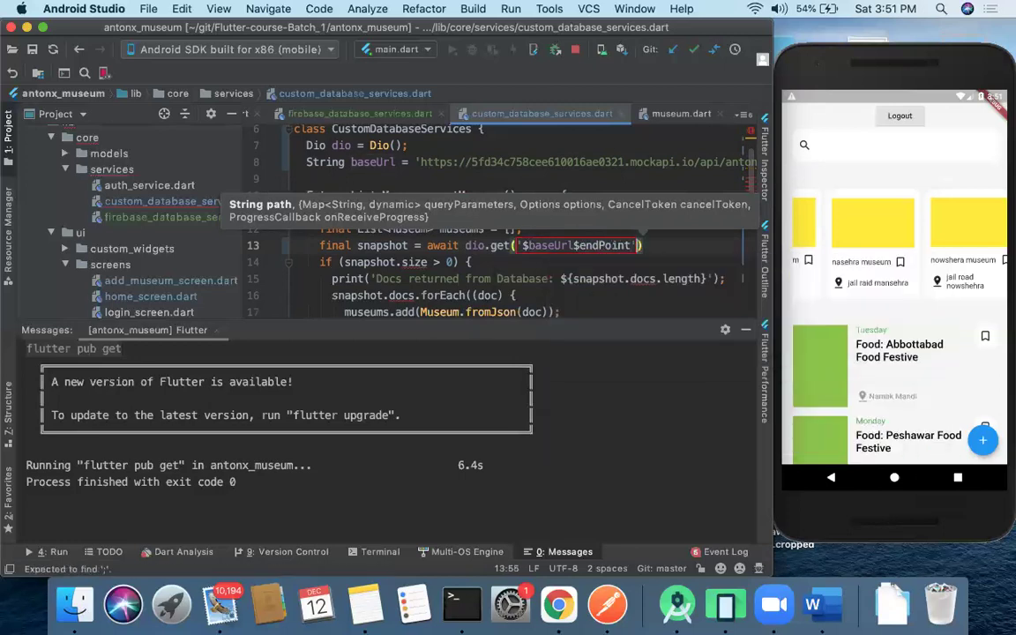
{"action": "type", "text": ");"}
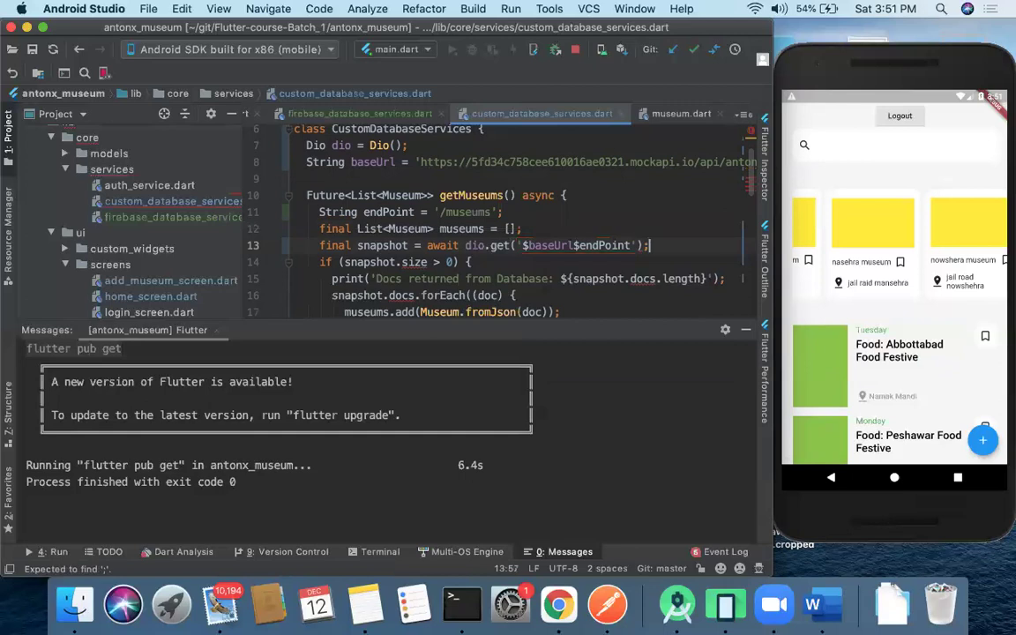
{"action": "key", "text": "super+alt+l"}
Delete the snapshot variable name on line 13 so it can be renamed
{"action": "key", "text": "Down"}
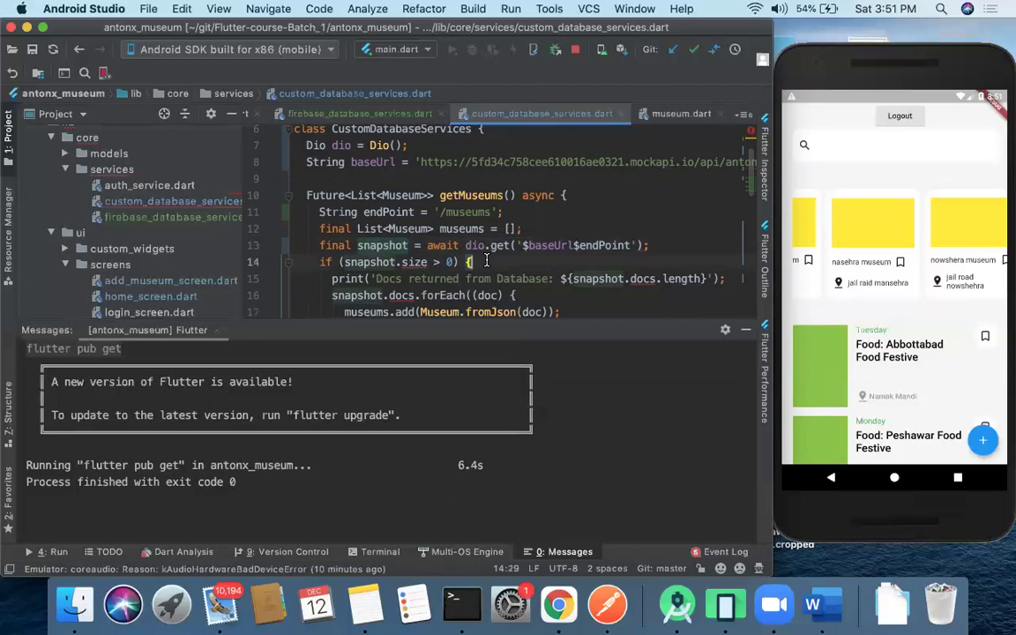
{"action": "scroll", "coordinate": [485, 261], "scroll_direction": "down", "scroll_amount": 3}
{"action": "scroll", "coordinate": [406, 203], "scroll_direction": "up", "scroll_amount": 1}
{"action": "double_click", "coordinate": [395, 189]}
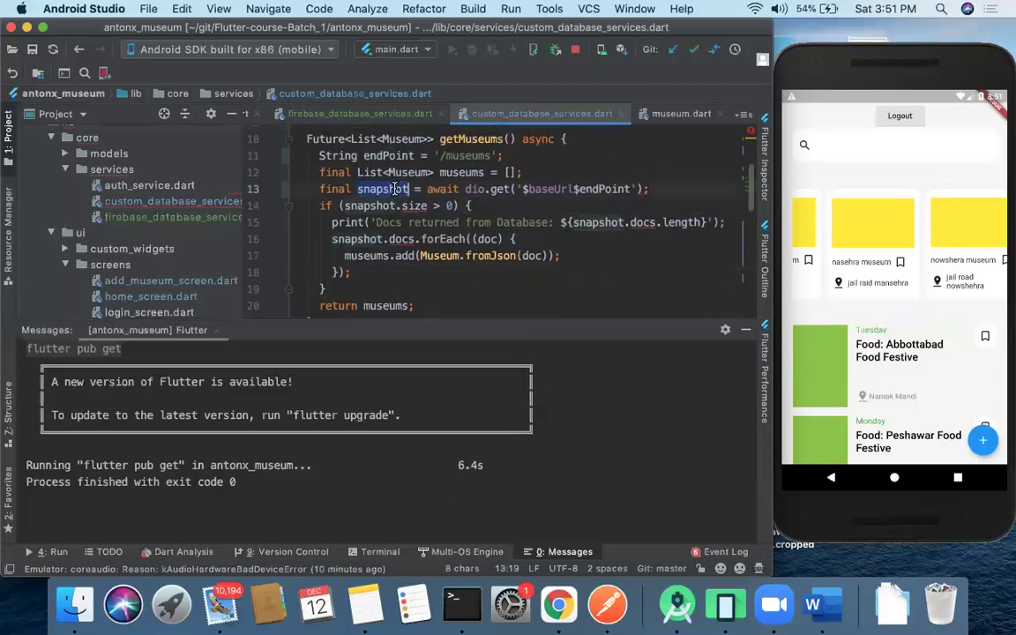
{"action": "key", "text": "BackSpace"}
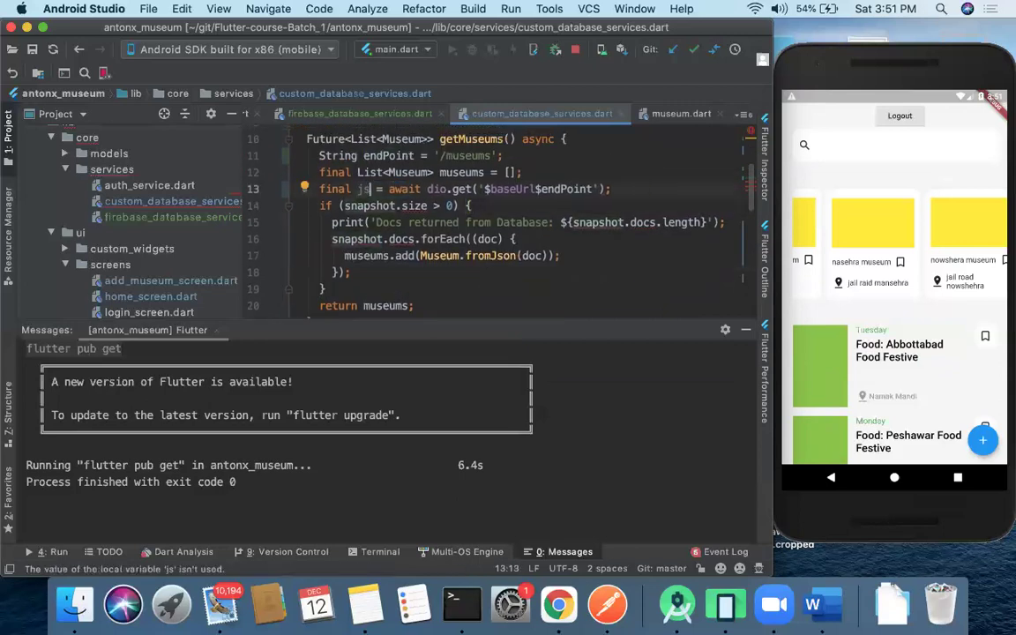
Enlarge the Postman response area to show more lines
{"action": "left_click", "coordinate": [607, 605]}
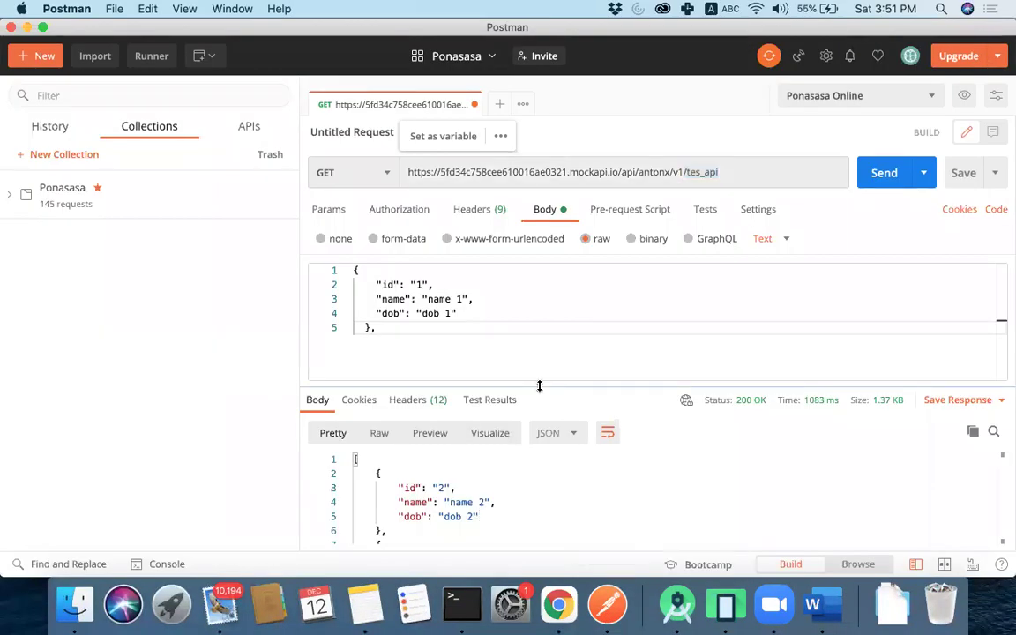
{"action": "left_click_drag", "start_coordinate": [540, 385], "coordinate": [578, 219]}
{"action": "left_click_drag", "start_coordinate": [501, 409], "coordinate": [501, 409]}
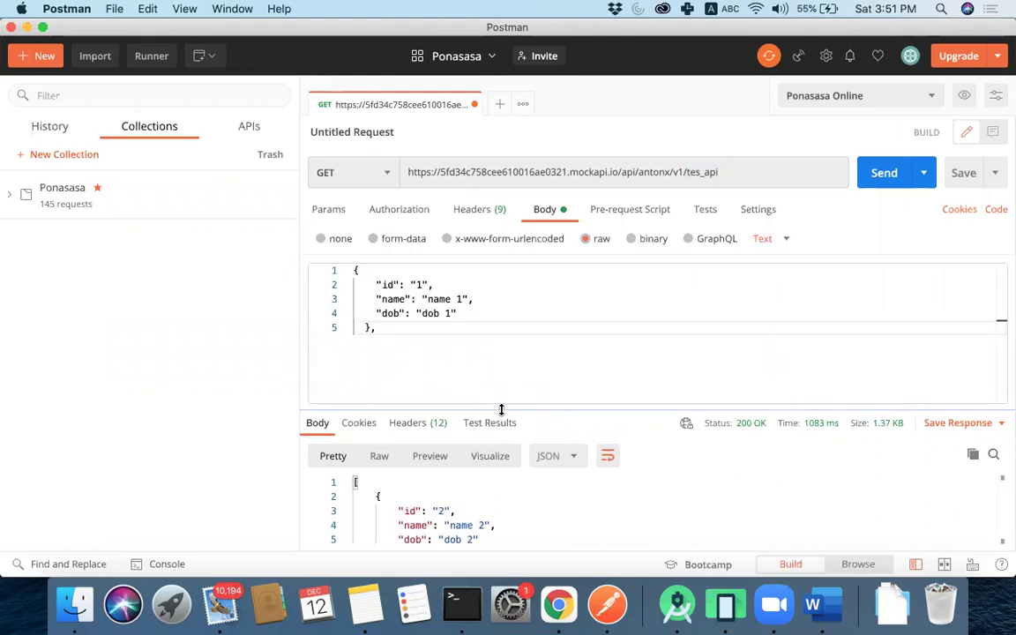
{"action": "left_click_drag", "start_coordinate": [501, 409], "coordinate": [513, 358]}
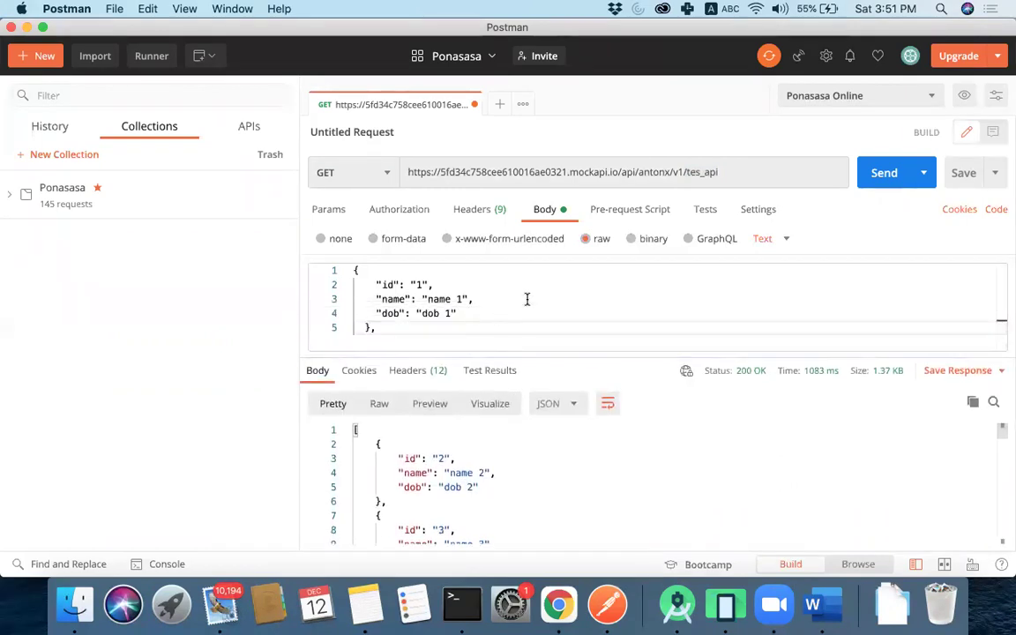
{"action": "left_click_drag", "start_coordinate": [540, 357], "coordinate": [516, 222]}
{"action": "scroll", "coordinate": [488, 399], "scroll_direction": "down", "scroll_amount": 10}
{"action": "scroll", "coordinate": [488, 398], "scroll_direction": "down", "scroll_amount": 15}
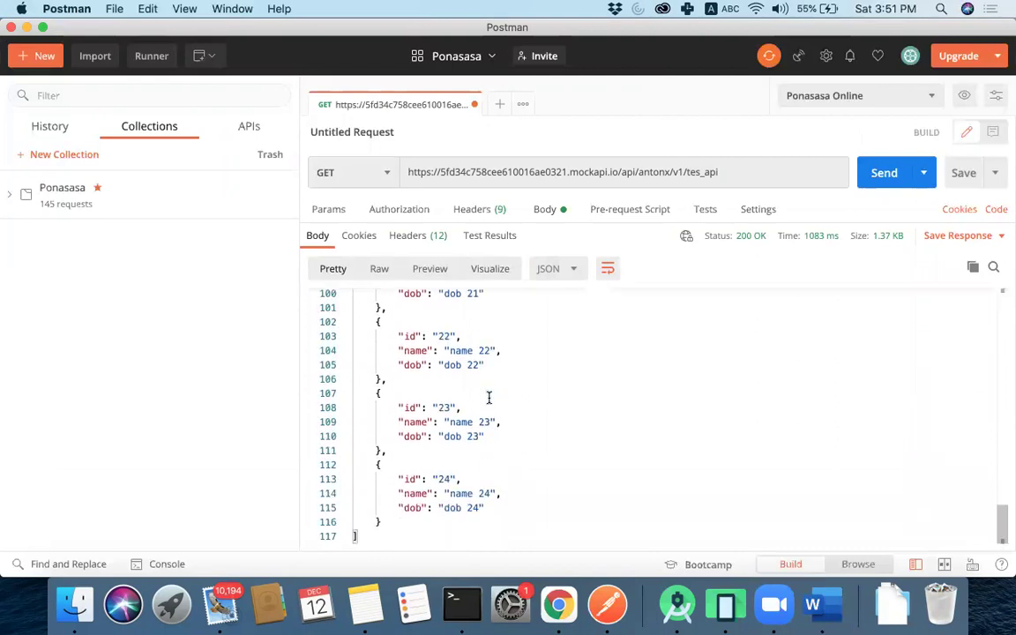
{"action": "scroll", "coordinate": [487, 398], "scroll_direction": "up", "scroll_amount": 20}
Send the GET request to the museums endpoint and inspect each museum's title, address and imgUrl
{"action": "left_click_drag", "start_coordinate": [689, 173], "coordinate": [736, 172]}
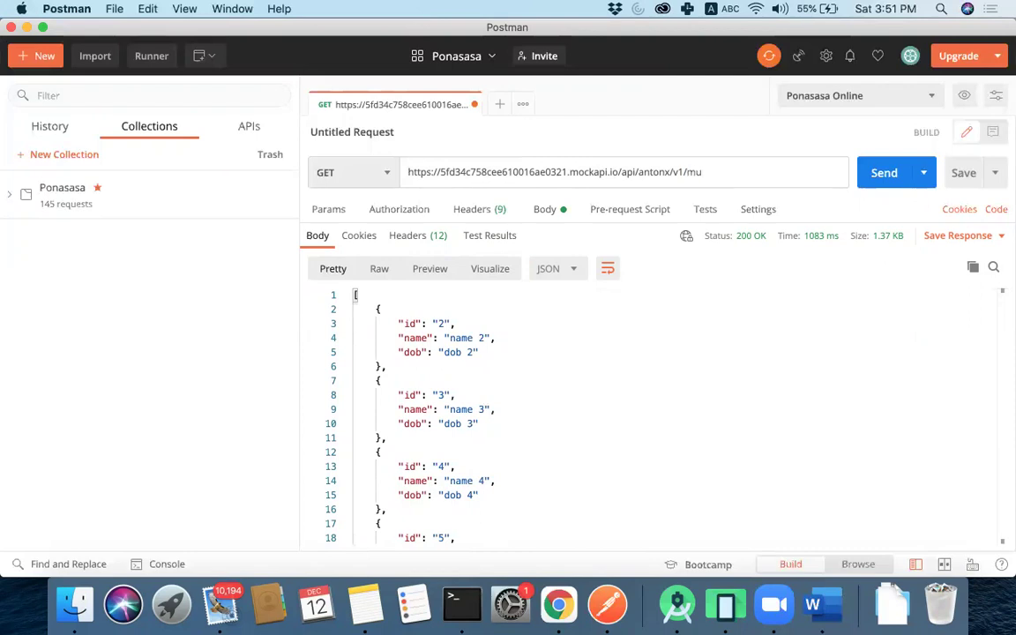
{"action": "left_click", "coordinate": [885, 172]}
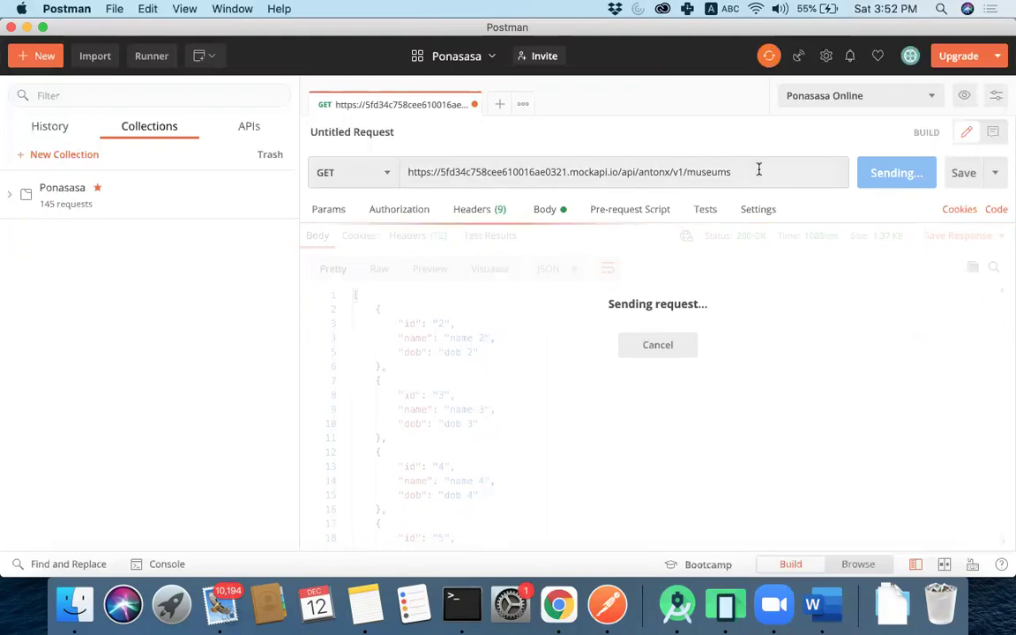
{"action": "scroll", "coordinate": [500, 318], "scroll_direction": "down", "scroll_amount": 1}
{"action": "scroll", "coordinate": [476, 318], "scroll_direction": "up", "scroll_amount": 1}
{"action": "left_click_drag", "start_coordinate": [372, 310], "coordinate": [386, 380]}
{"action": "left_click", "coordinate": [354, 294]}
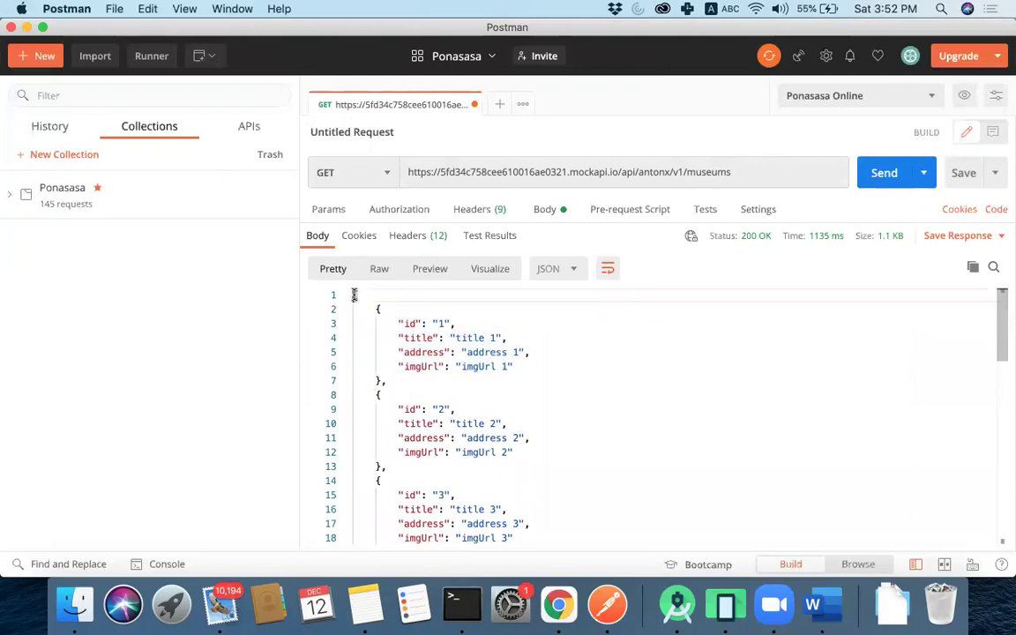
{"action": "left_click_drag", "start_coordinate": [375, 310], "coordinate": [394, 379]}
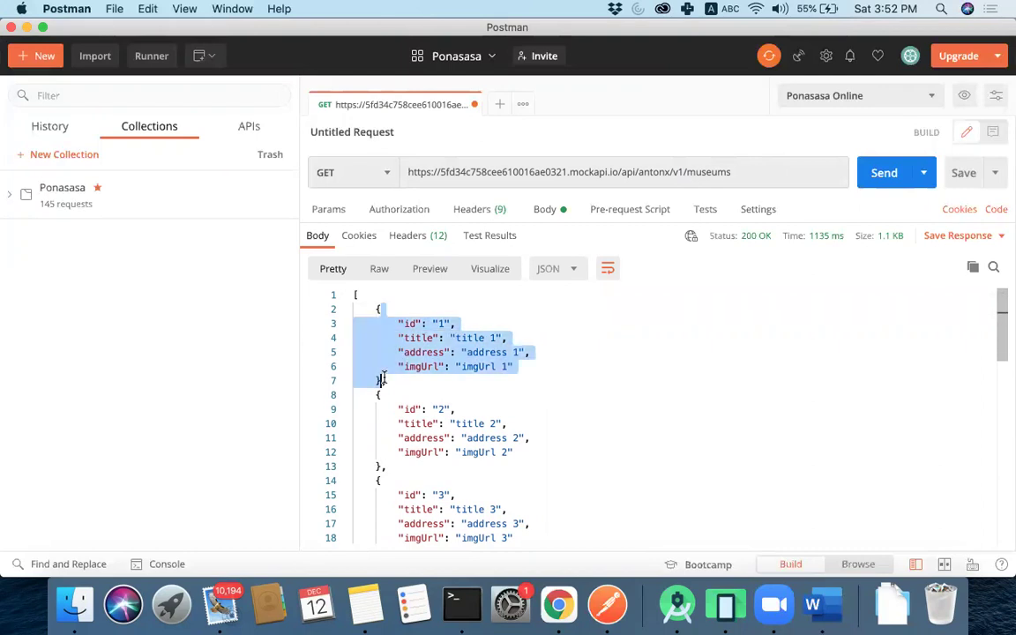
{"action": "left_click", "coordinate": [387, 380]}
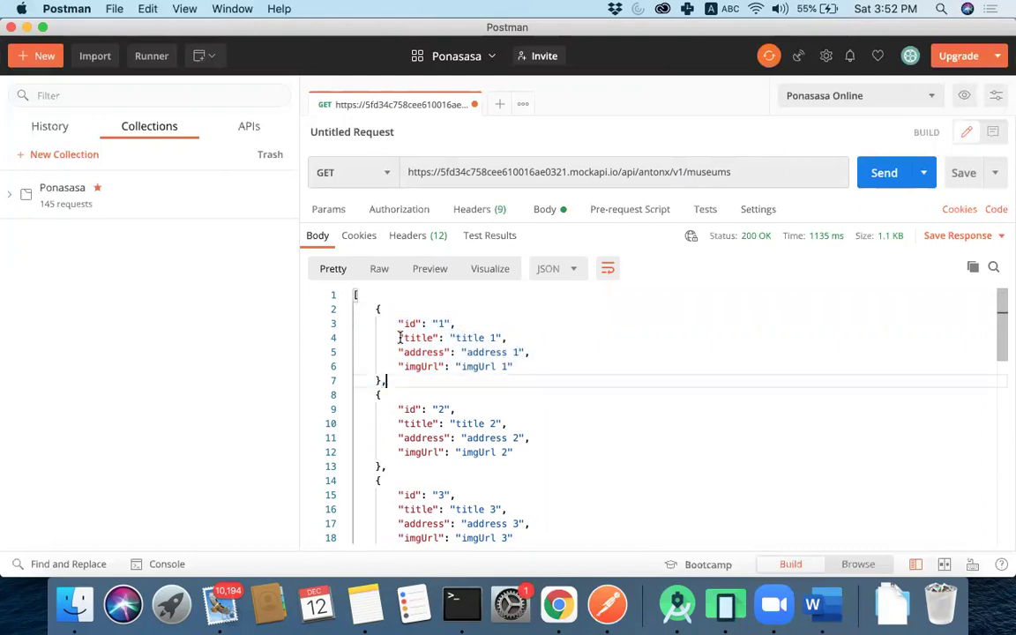
{"action": "left_click_drag", "start_coordinate": [397, 338], "coordinate": [525, 366]}
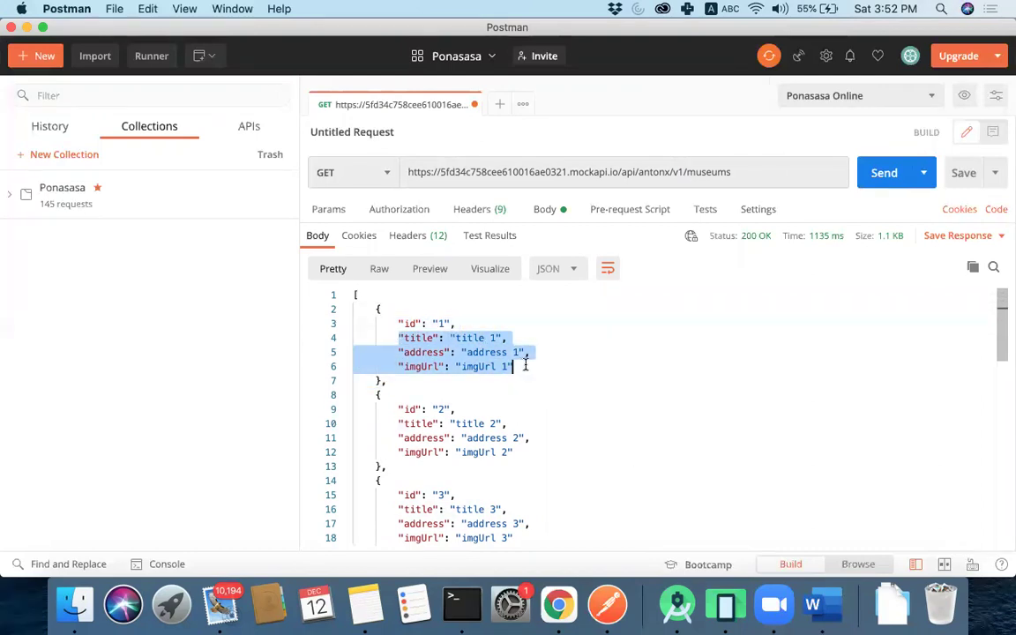
{"action": "left_click", "coordinate": [677, 604]}
Name the dio.get result variable jsonArray and reformat the line
{"action": "left_click", "coordinate": [486, 205]}
{"action": "left_click", "coordinate": [355, 189]}
{"action": "type", "text": "jsonArray = await dio.get('$baseUrl$endPoint');"}
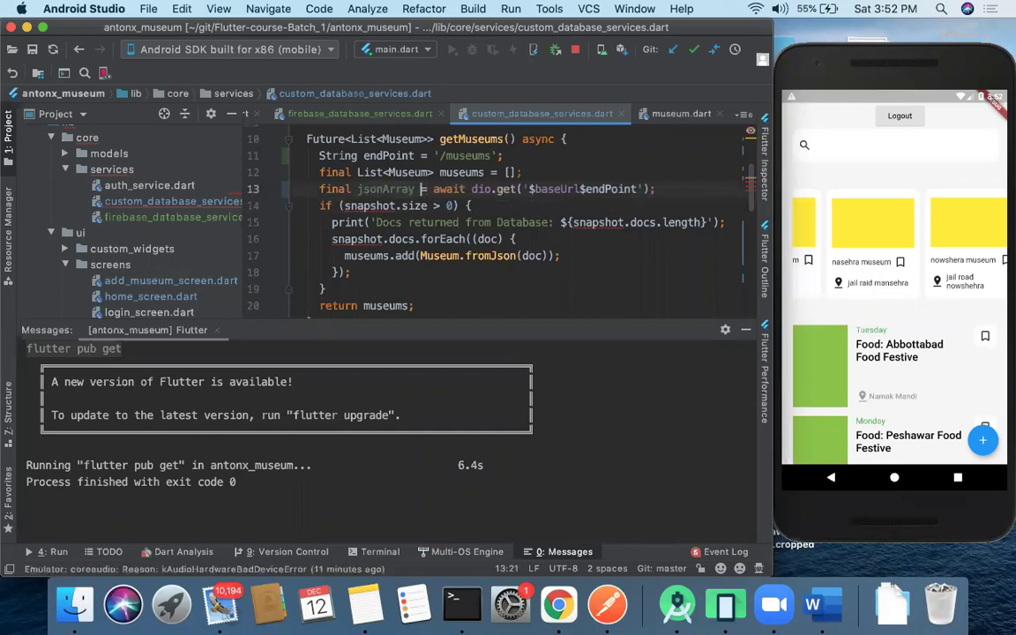
{"action": "key", "text": "super+alt+l"}
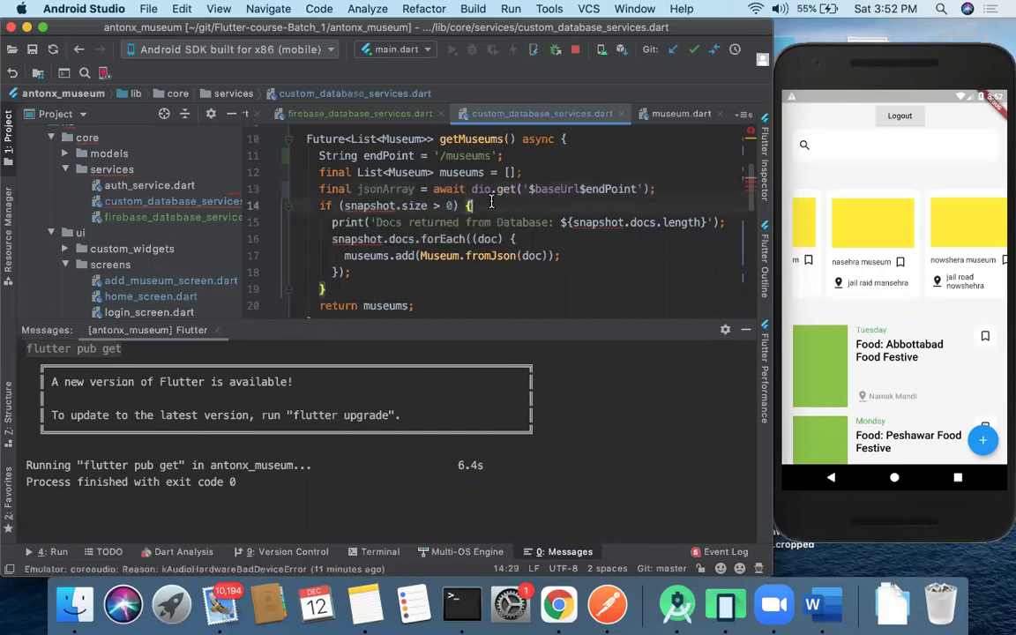
Remove the snapshot size check, its print line and the extra closing brace
{"action": "key", "text": "Down"}
{"action": "key", "text": "End"}
{"action": "left_click_drag", "start_coordinate": [319, 206], "coordinate": [446, 205]}
{"action": "key", "text": "shift+Down"}
{"action": "key", "text": "shift+End"}
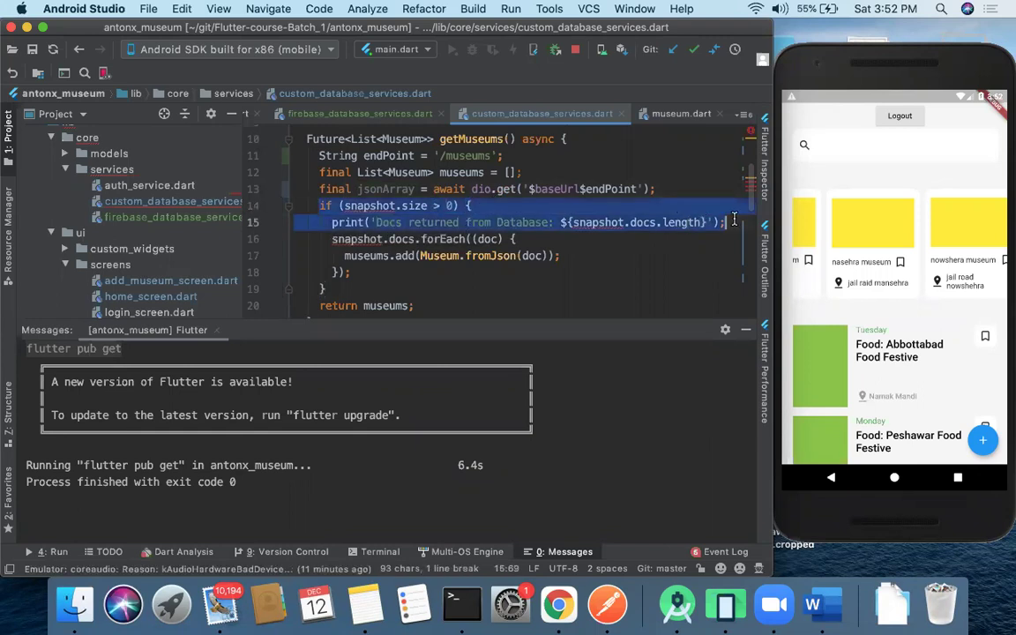
{"action": "key", "text": "BackSpace"}
{"action": "key", "text": "BackSpace"}
{"action": "key", "text": "Down"}
{"action": "key", "text": "Down"}
{"action": "key", "text": "shift+Down"}
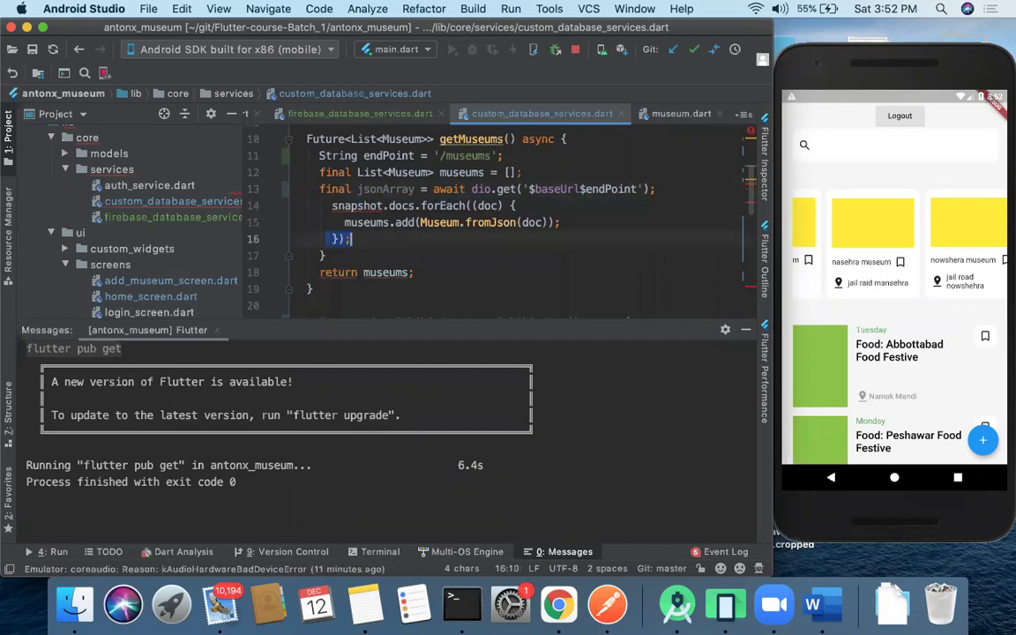
{"action": "key", "text": "BackSpace"}
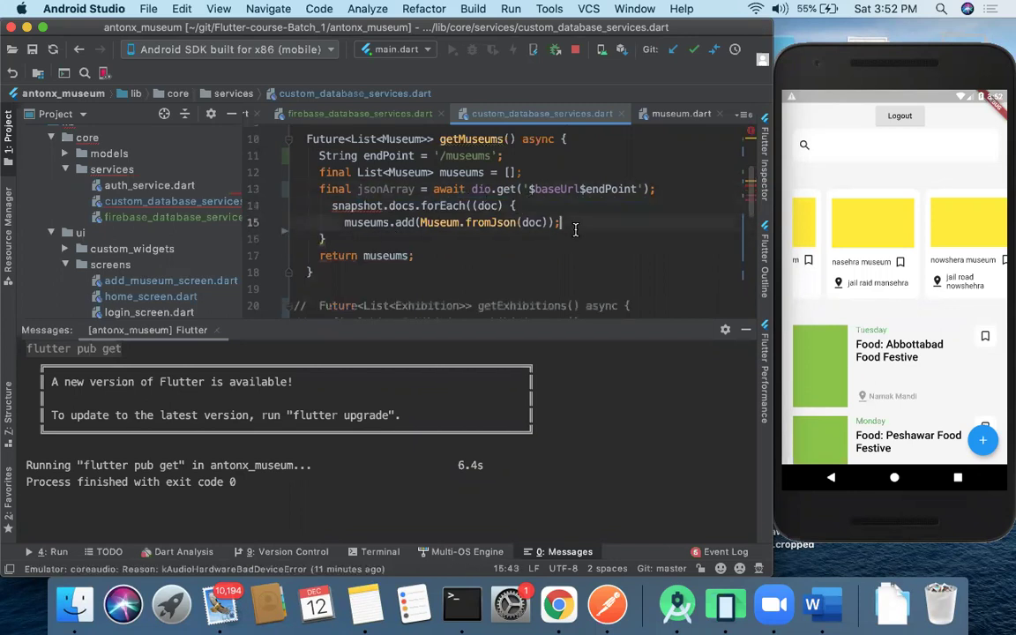
Change the loop from snapshot.docs.forEach to jsonArray.forEach
{"action": "left_click", "coordinate": [361, 206]}
{"action": "double_click", "coordinate": [360, 207]}
{"action": "key", "text": "BackSpace"}
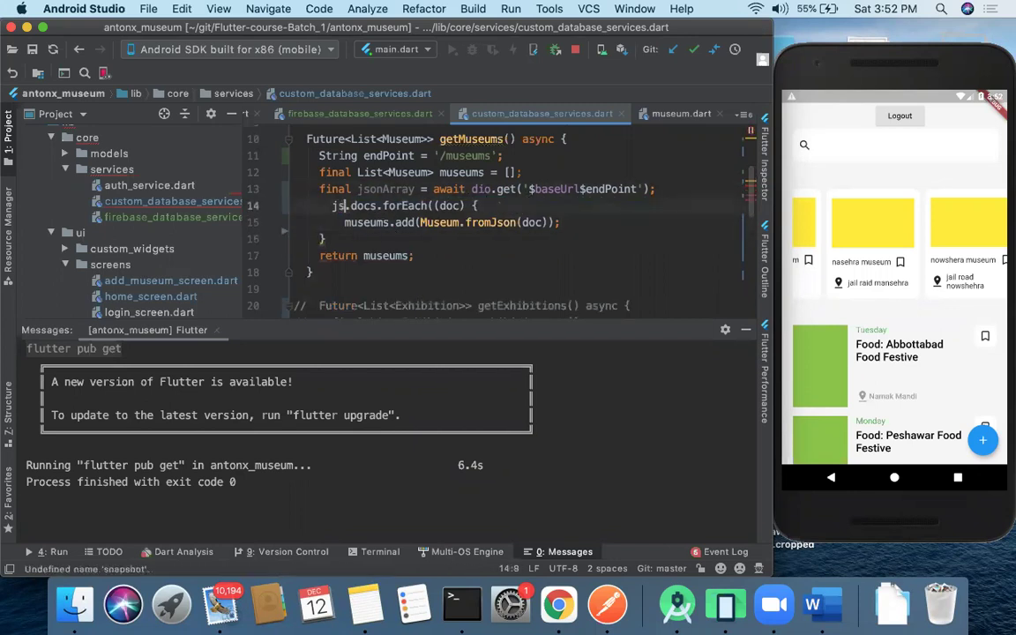
{"action": "type", "text": "jsonAr"}
{"action": "key", "text": "Return"}
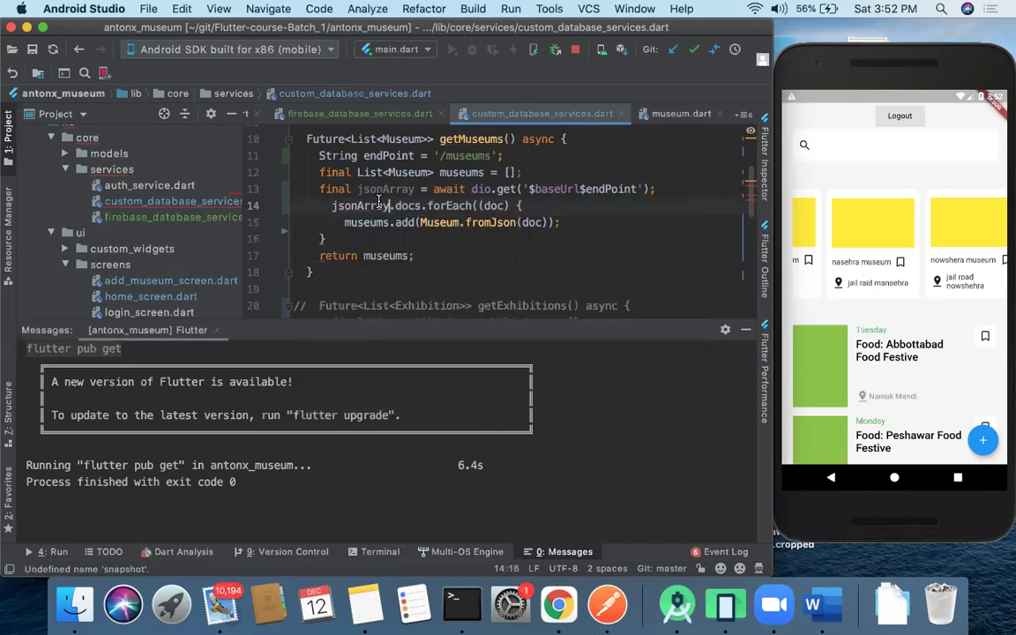
{"action": "key", "text": "BackSpace"}
{"action": "key", "text": "BackSpace"}
{"action": "key", "text": "BackSpace"}
{"action": "key", "text": "BackSpace"}
{"action": "key", "text": "BackSpace"}
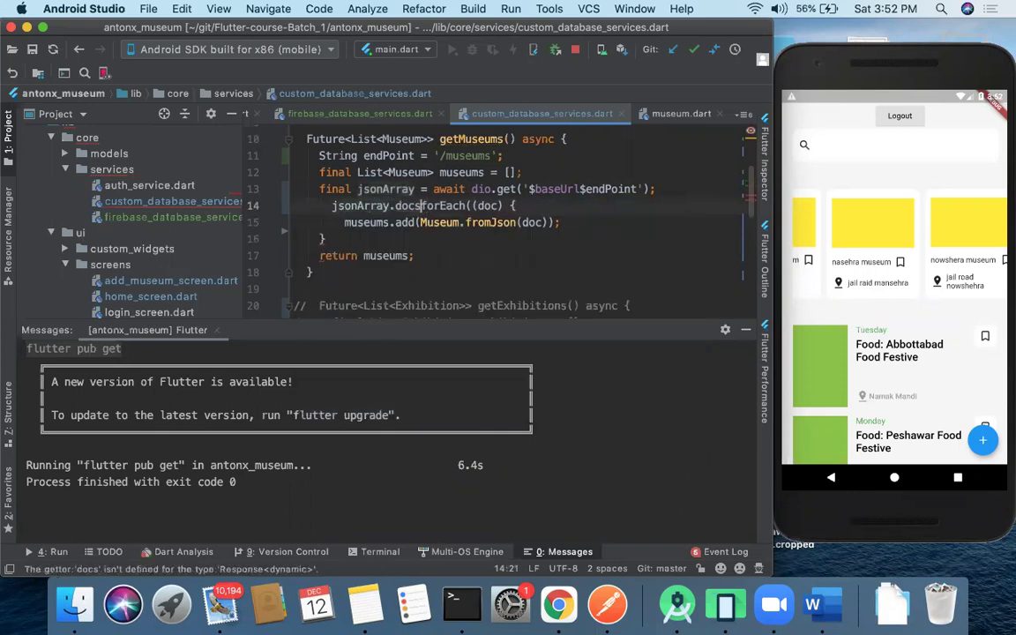
{"action": "key", "text": "alt+shift+Right"}
Add a List type before jsonArray on line 13 and remove the stray angle bracket
{"action": "left_click", "coordinate": [352, 189]}
{"action": "type", "text": "List<>"}
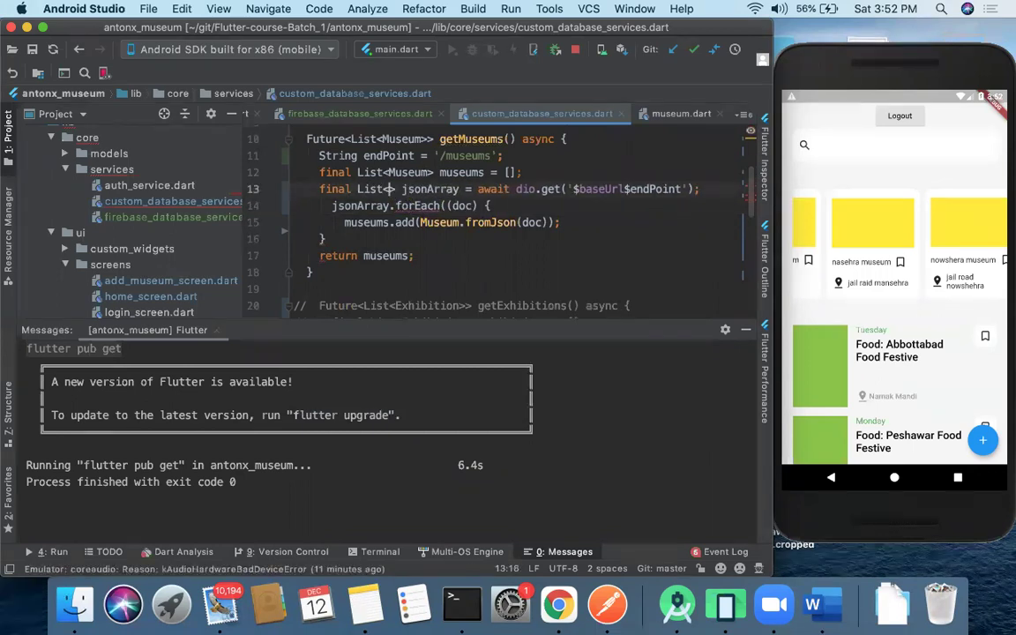
{"action": "key", "text": "BackSpace"}
{"action": "key", "text": "Down"}
{"action": "key", "text": "End"}
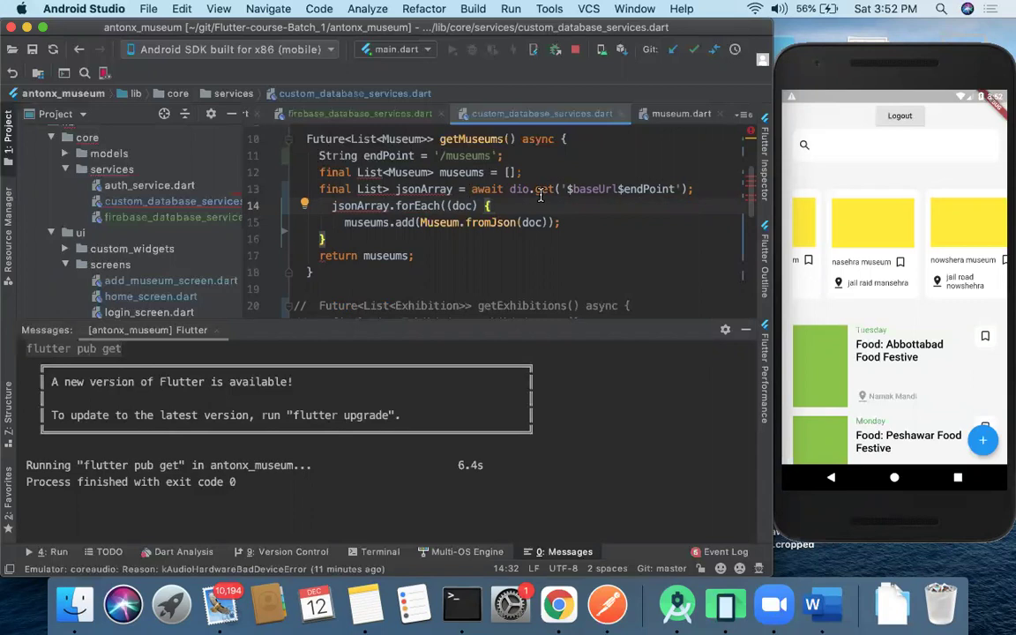
{"action": "left_click", "coordinate": [536, 189], "text": "super"}
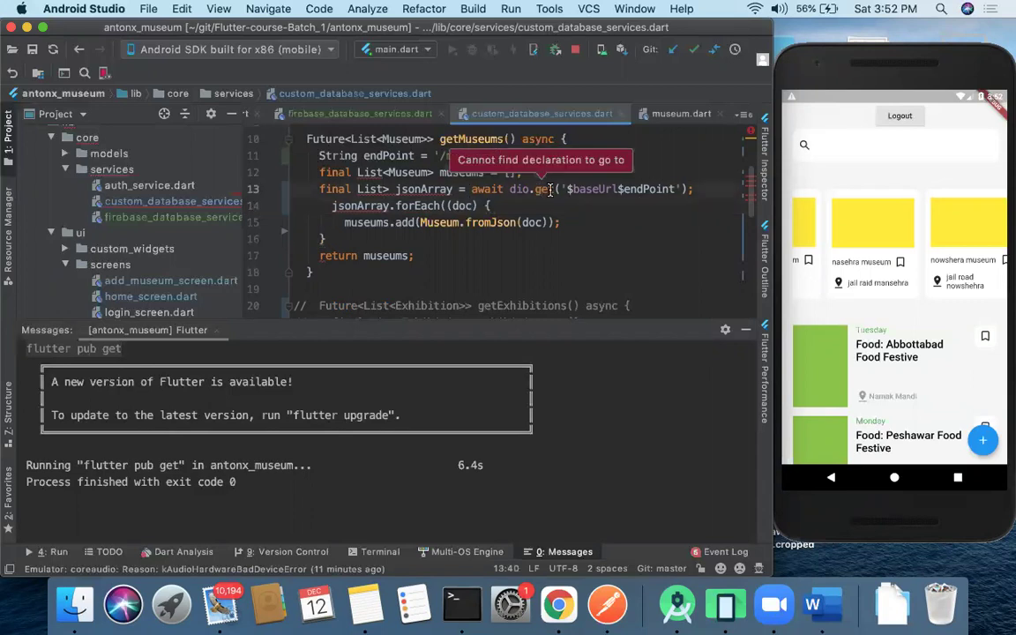
{"action": "key", "text": "Left"}
{"action": "key", "text": "shift+alt+Left"}
{"action": "key", "text": "Left"}
{"action": "key", "text": "alt+Left"}
{"action": "key", "text": "alt+Left"}
{"action": "key", "text": "alt+Left"}
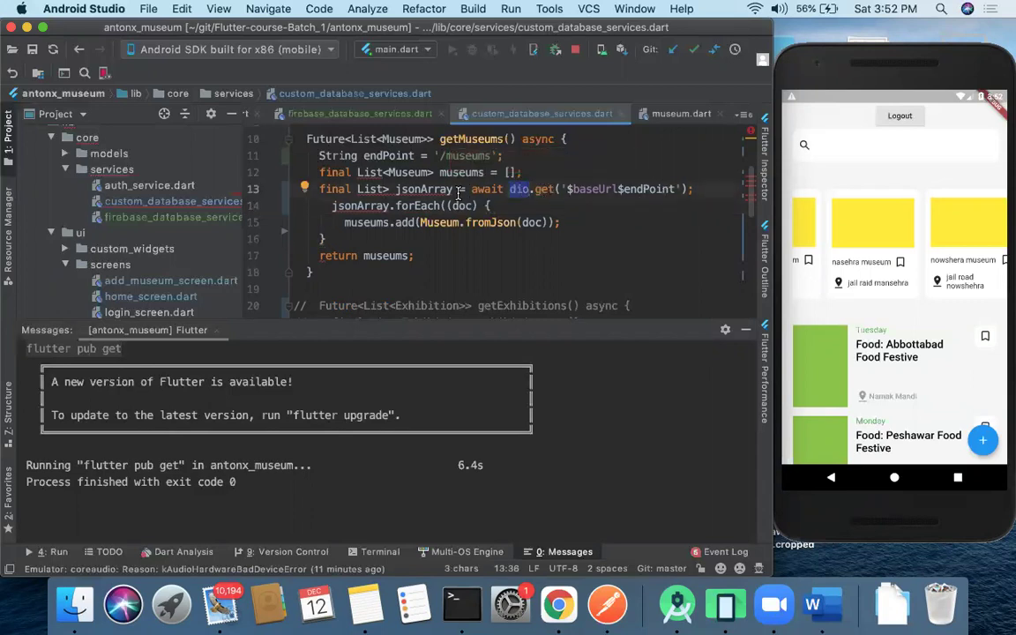
{"action": "key", "text": "BackSpace"}
{"action": "key", "text": "BackSpace"}
{"action": "key", "text": "BackSpace"}
{"action": "key", "text": "BackSpace"}
{"action": "key", "text": "BackSpace"}
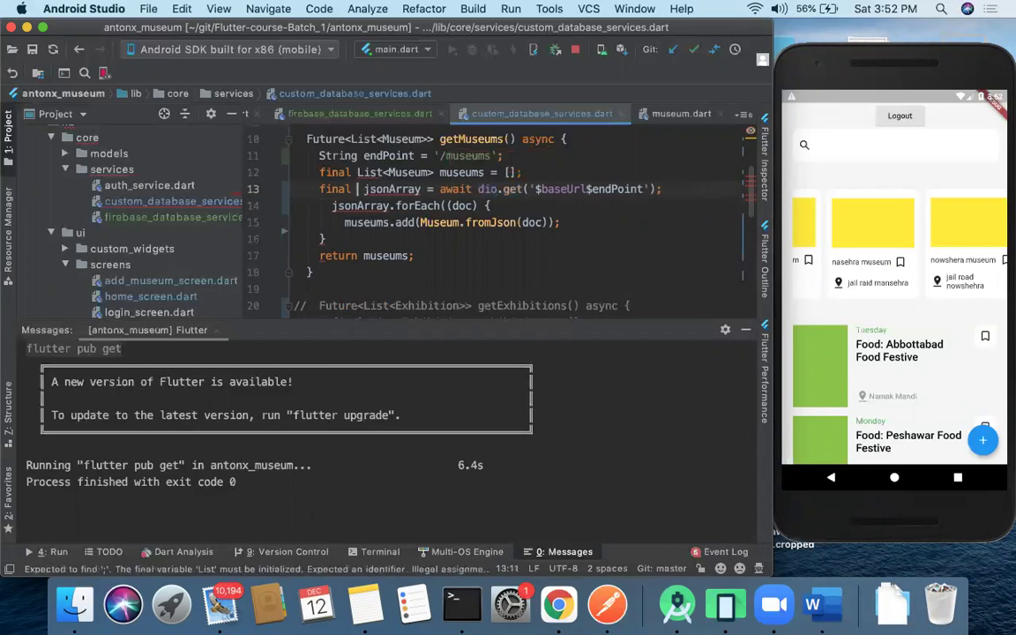
Rename jsonArray to response, declare it as Response, and reformat the line
{"action": "double_click", "coordinate": [408, 187]}
{"action": "type", "text": "response"}
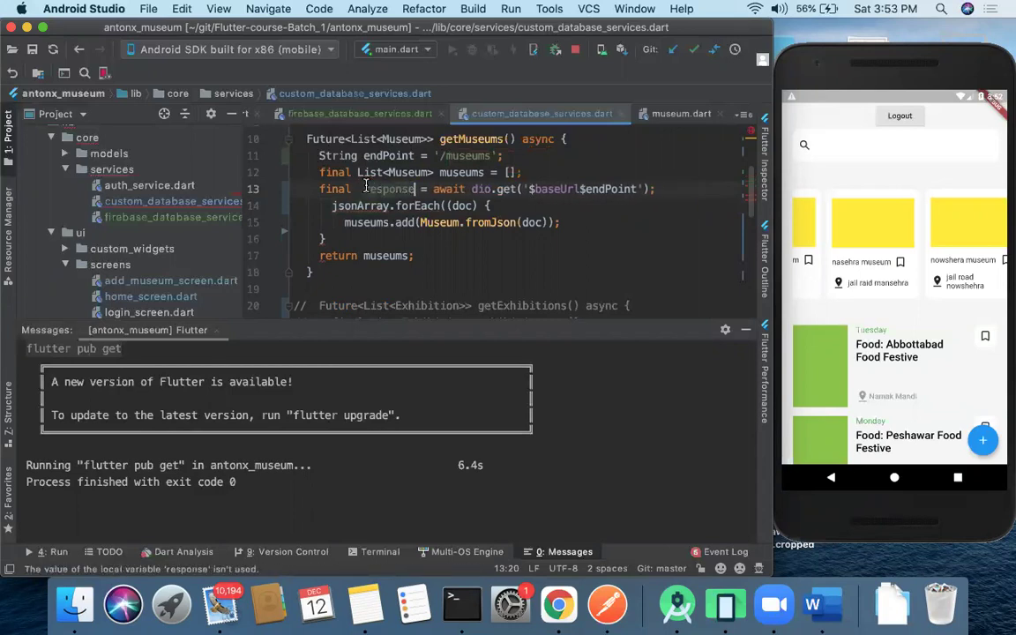
{"action": "mouse_move", "coordinate": [505, 197]}
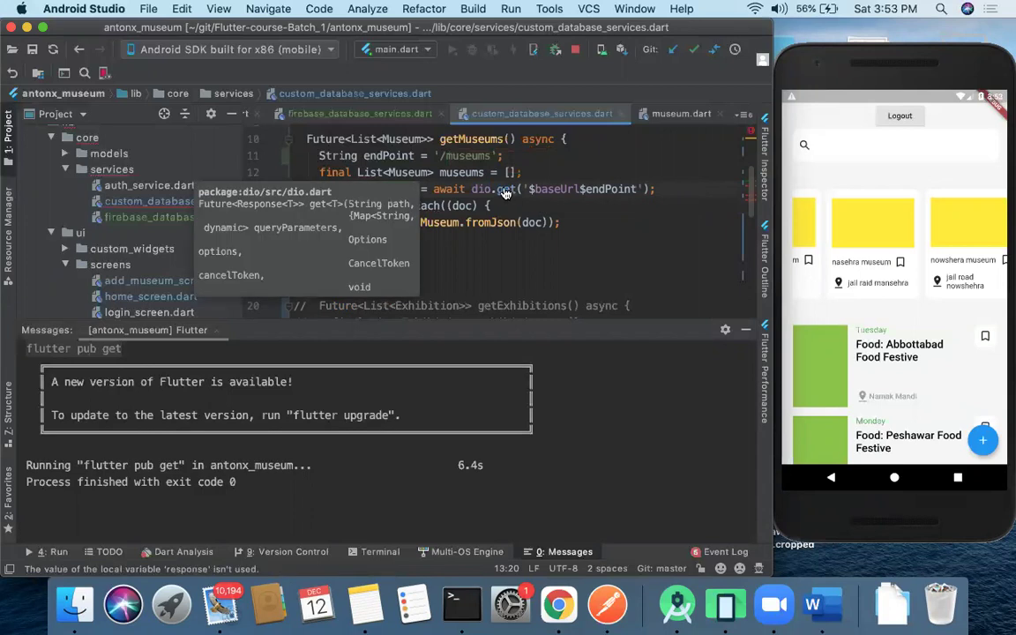
{"action": "left_click", "coordinate": [361, 189]}
{"action": "type", "text": "Response"}
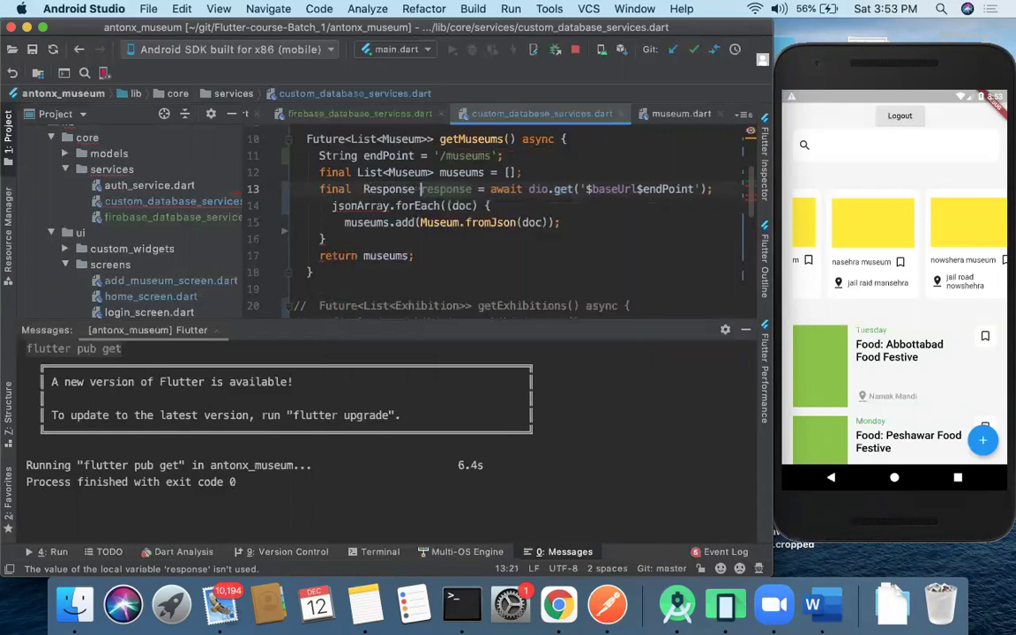
{"action": "key", "text": "super+alt+l"}
Insert an empty line between the Response declaration and the loop
{"action": "double_click", "coordinate": [382, 189]}
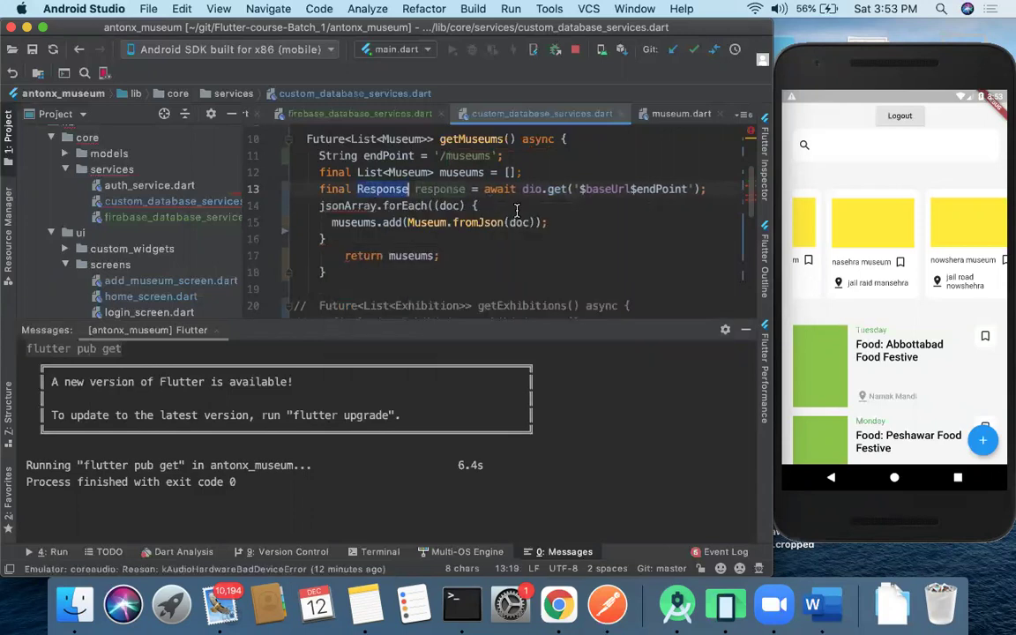
{"action": "left_click", "coordinate": [536, 212]}
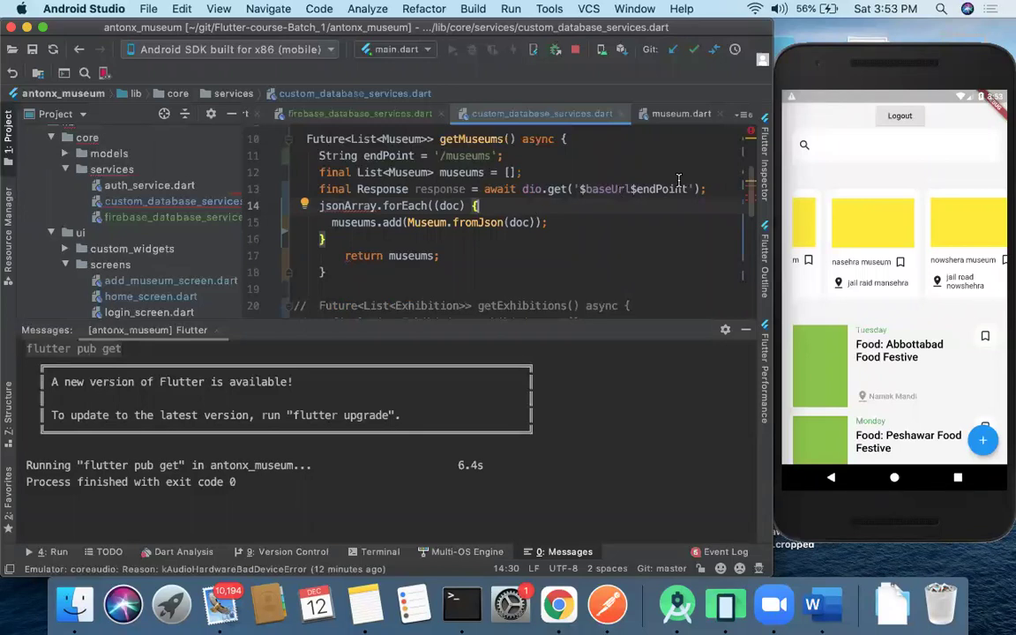
{"action": "left_click", "coordinate": [712, 186]}
{"action": "key", "text": "Return"}
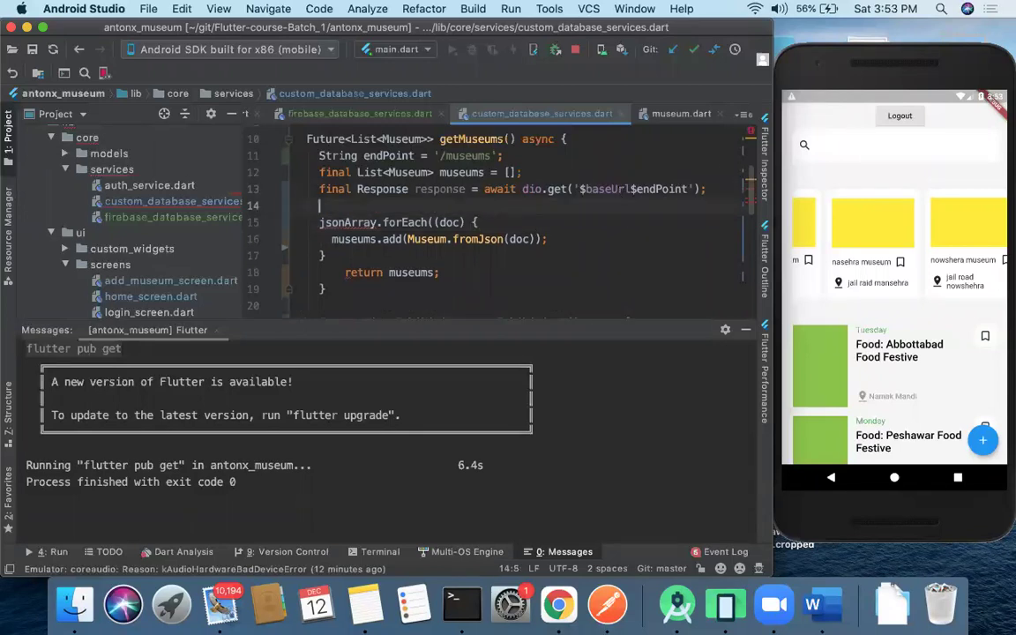